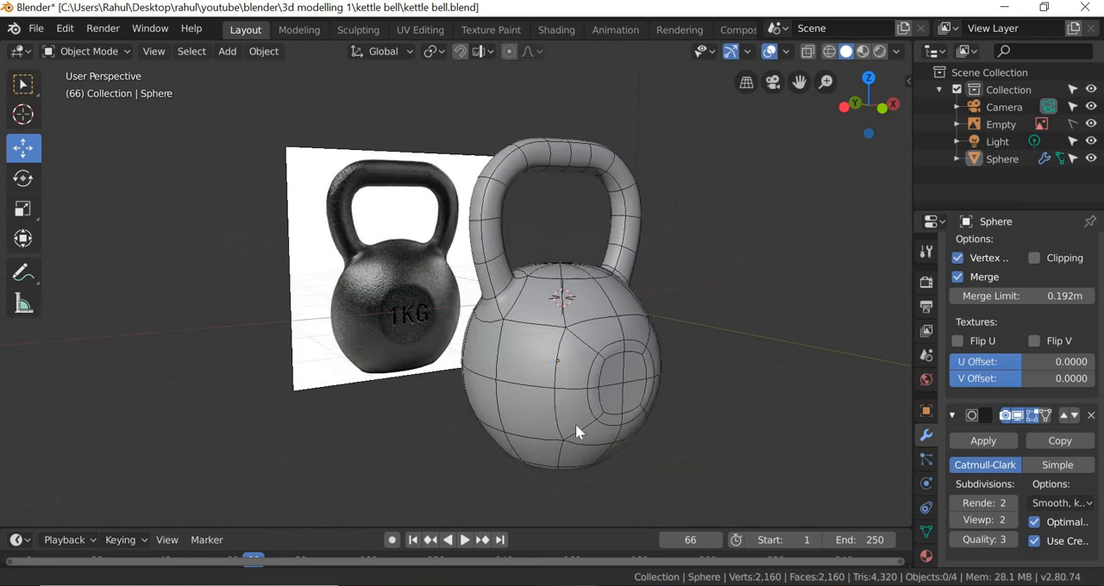
{"action": "scroll", "coordinate": [468, 222], "scroll_direction": "up", "scroll_amount": 3}
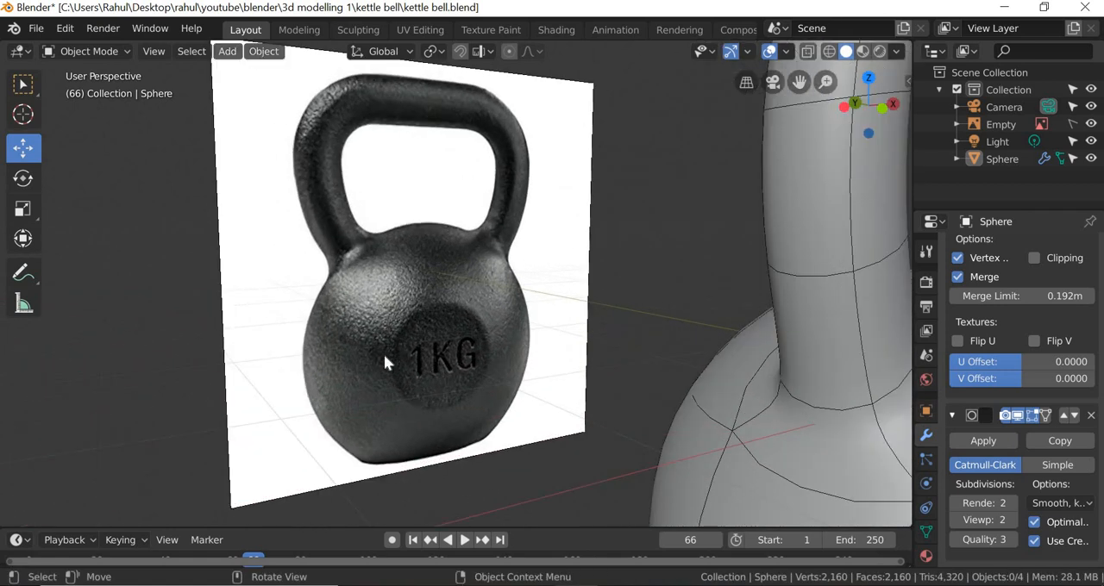
{"action": "scroll", "coordinate": [642, 426], "scroll_direction": "down", "scroll_amount": 3}
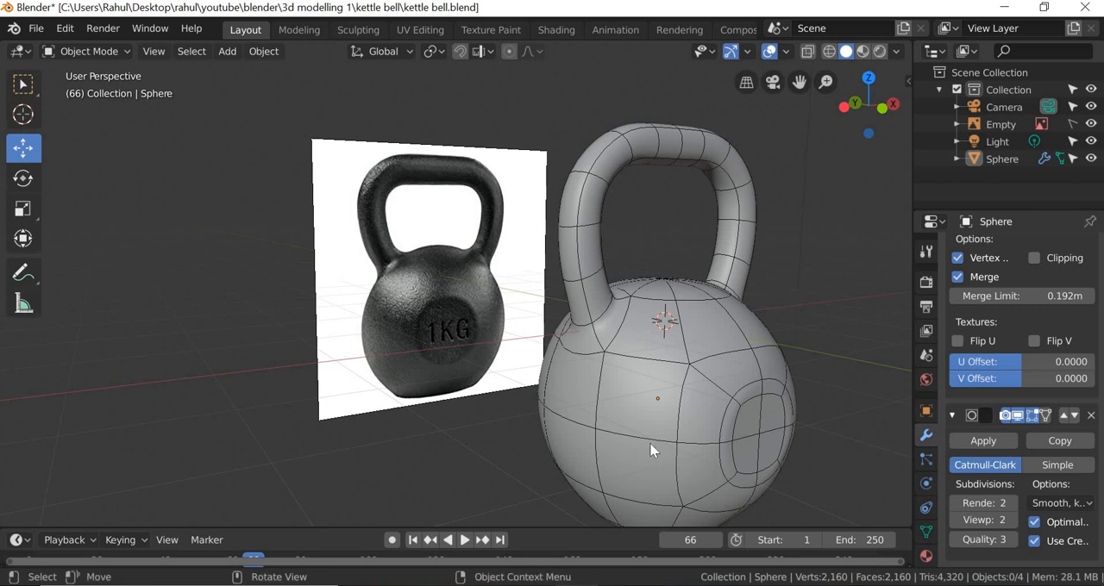
{"action": "middle_click_drag", "start_coordinate": [653, 449], "coordinate": [603, 447]}
{"action": "scroll", "coordinate": [602, 438], "scroll_direction": "up", "scroll_amount": 2}
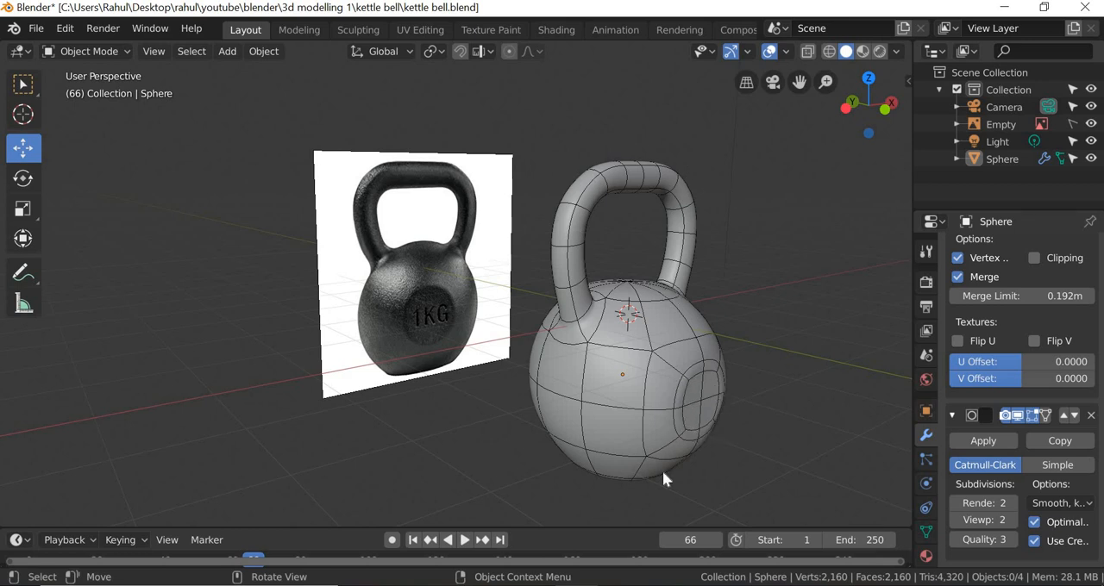
{"action": "middle_click_drag", "start_coordinate": [640, 439], "coordinate": [583, 425]}
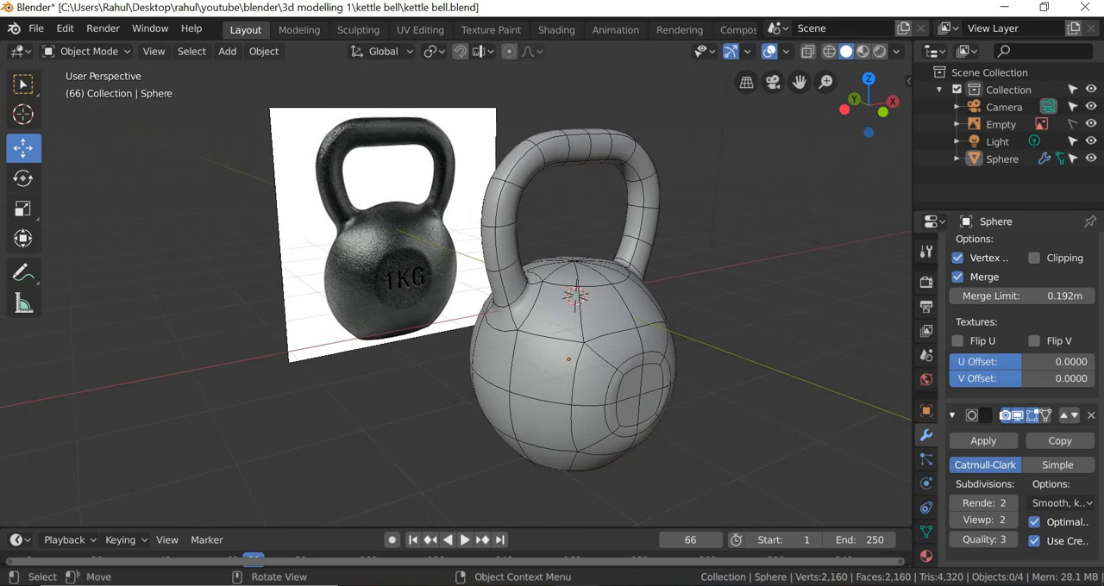
Step: Start a new General file, discarding the unsaved changes, and delete the default cube
{"action": "left_click", "coordinate": [37, 30]}
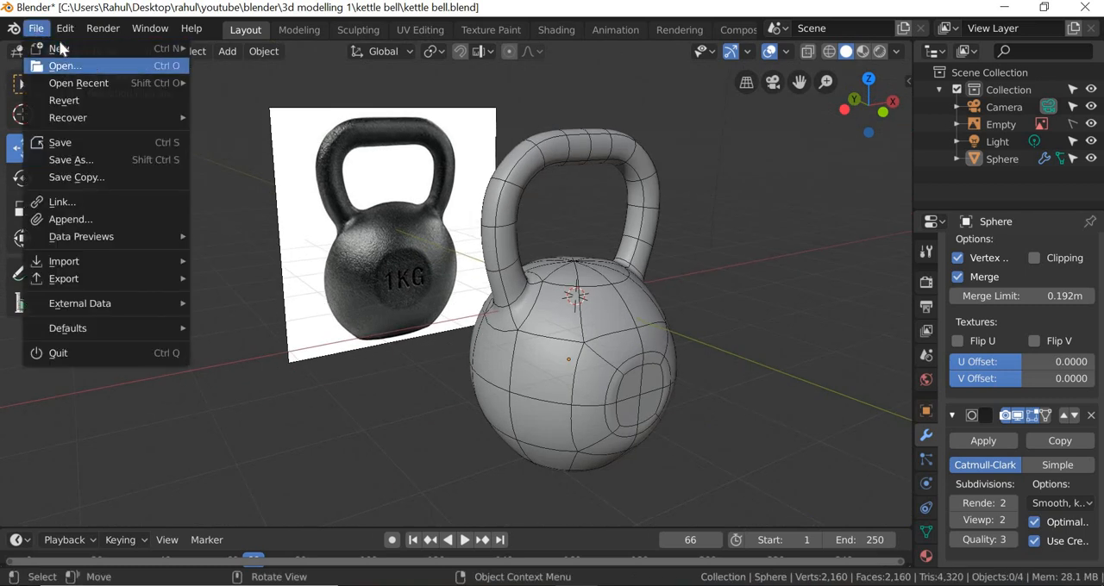
{"action": "mouse_move", "coordinate": [65, 50]}
{"action": "left_click", "coordinate": [294, 54]}
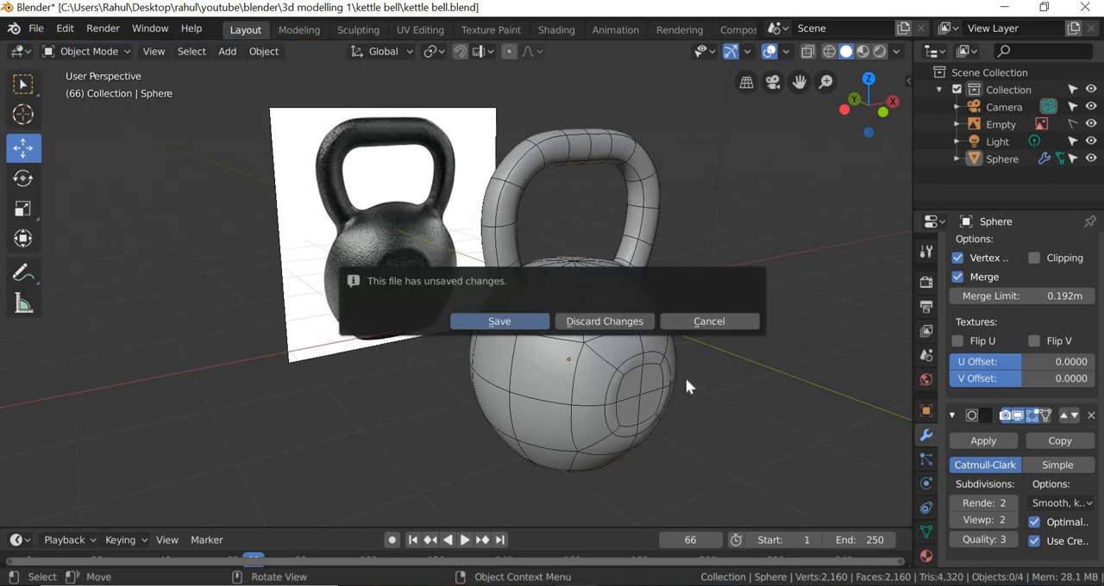
{"action": "left_click", "coordinate": [608, 320]}
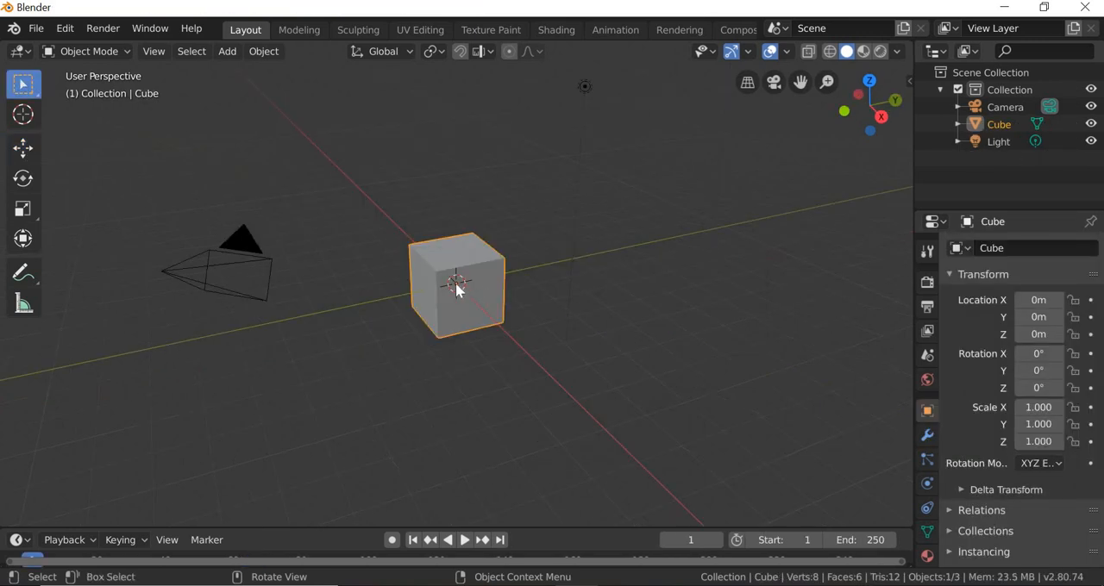
{"action": "key", "text": "Delete"}
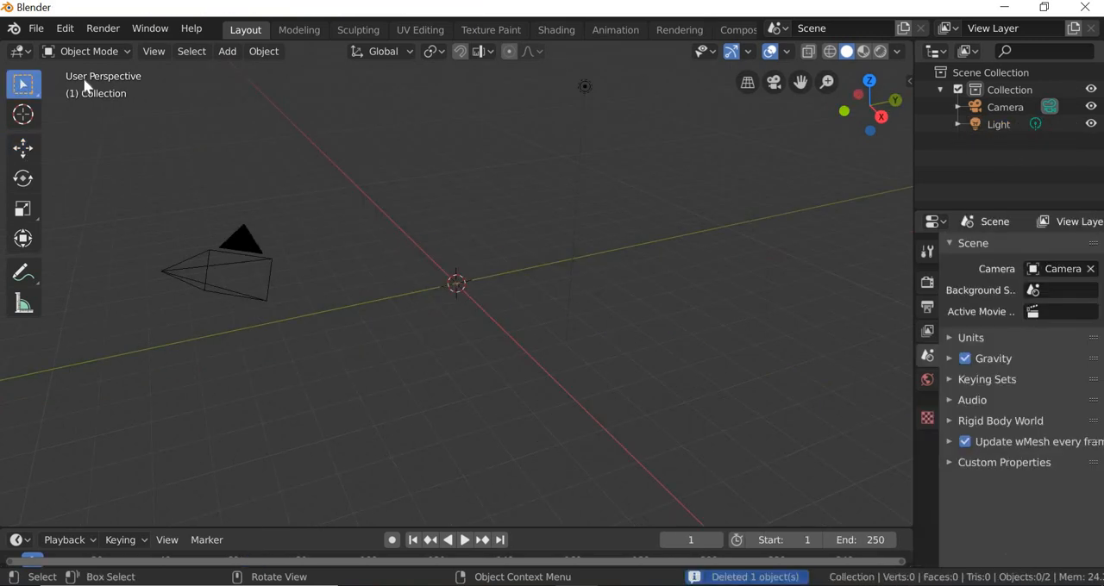
Step: Add kettle bell.jpg from the youtube\3ds\3d modelling\kettle bell folder as a reference image
{"action": "left_click", "coordinate": [234, 51]}
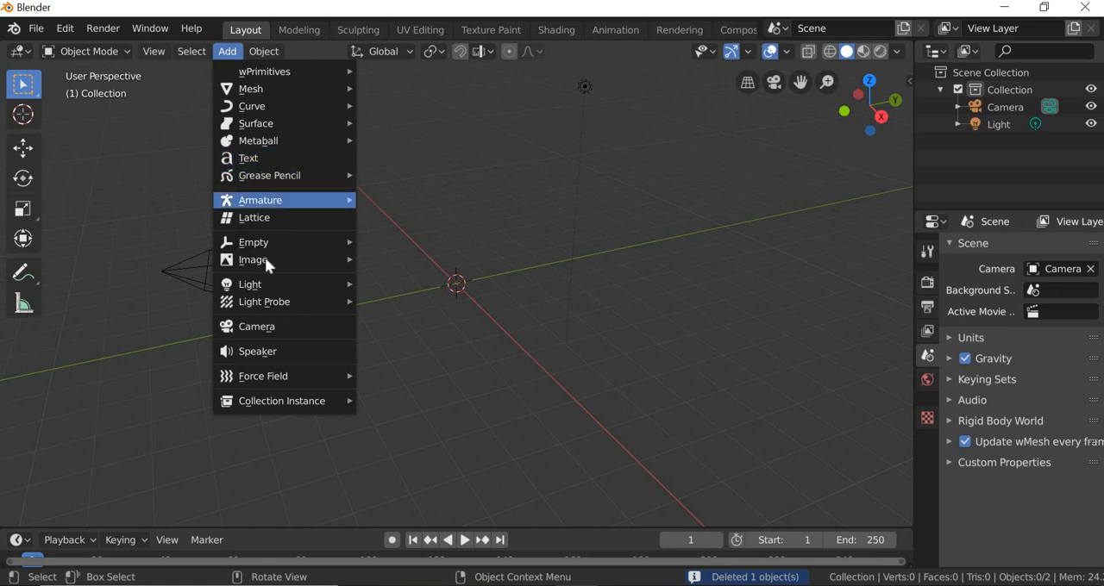
{"action": "mouse_move", "coordinate": [259, 260]}
{"action": "left_click", "coordinate": [481, 263]}
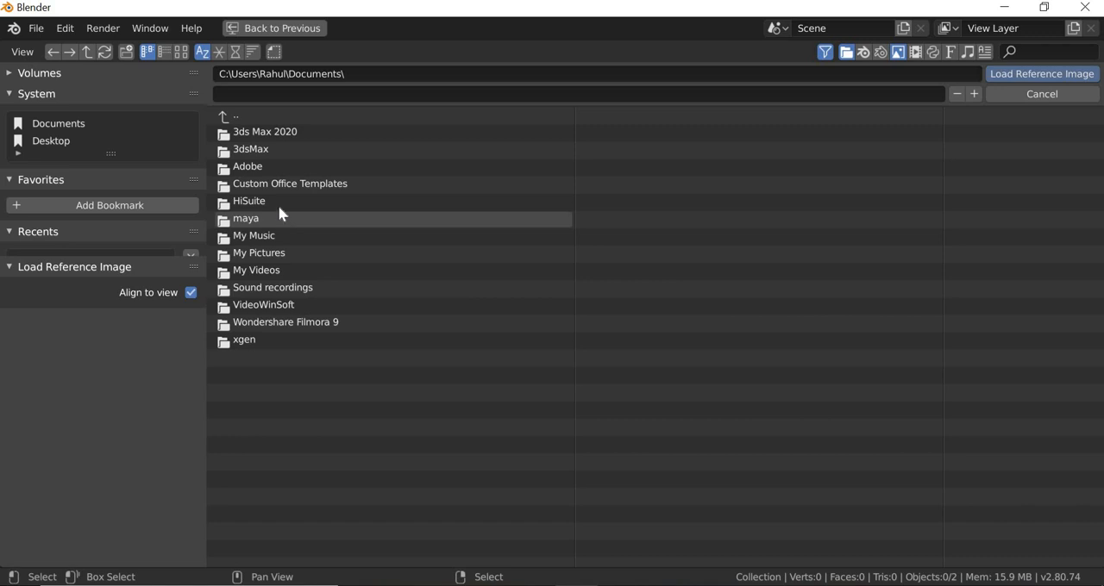
{"action": "left_click", "coordinate": [49, 142]}
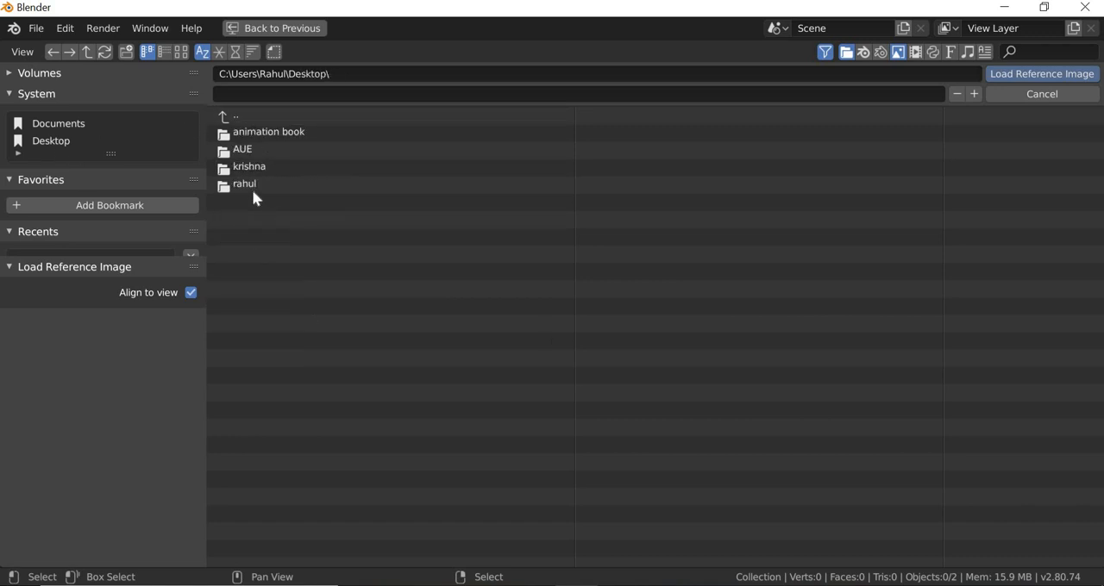
{"action": "double_click", "coordinate": [252, 190]}
{"action": "double_click", "coordinate": [257, 275]}
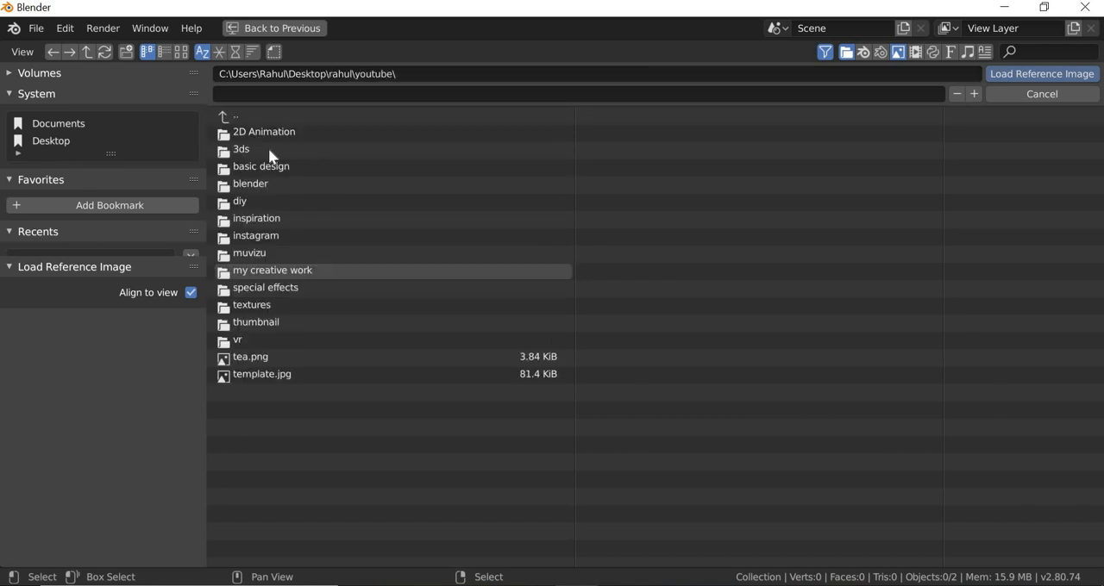
{"action": "double_click", "coordinate": [285, 150]}
{"action": "double_click", "coordinate": [277, 134]}
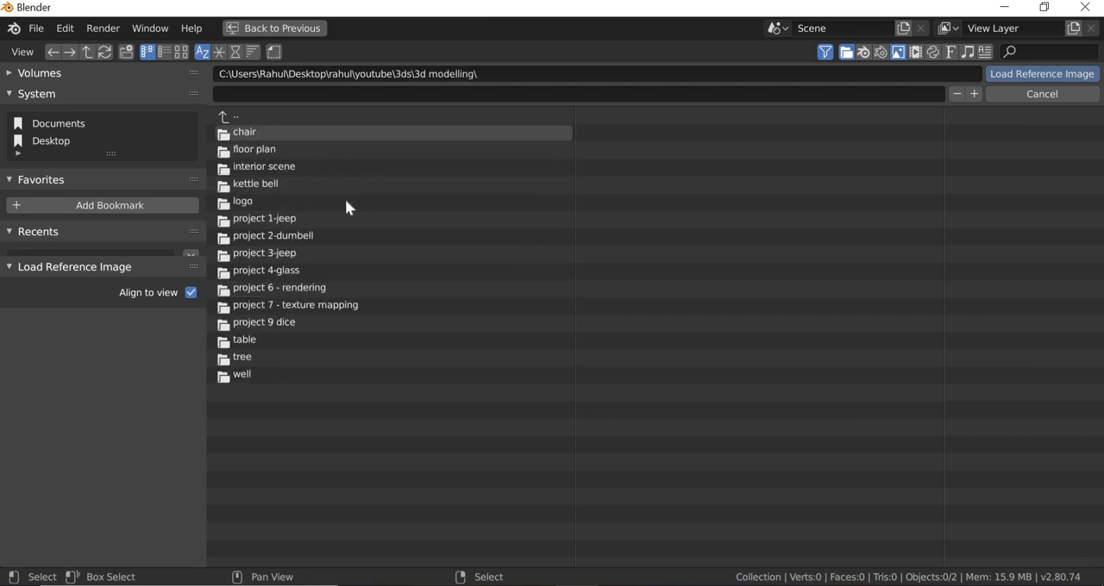
{"action": "double_click", "coordinate": [250, 186]}
{"action": "left_click", "coordinate": [290, 138]}
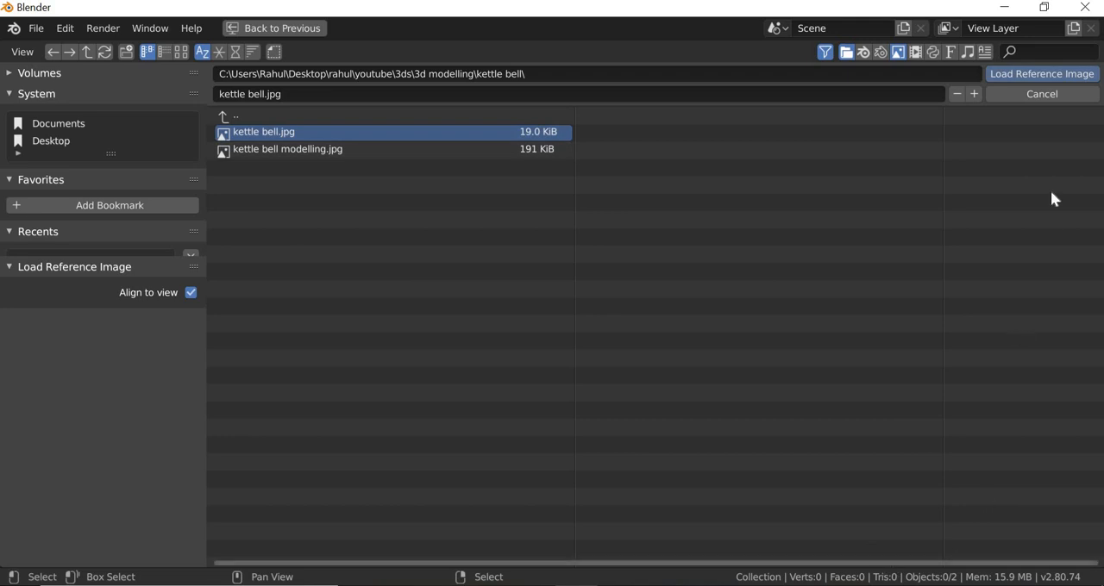
{"action": "double_click", "coordinate": [270, 141]}
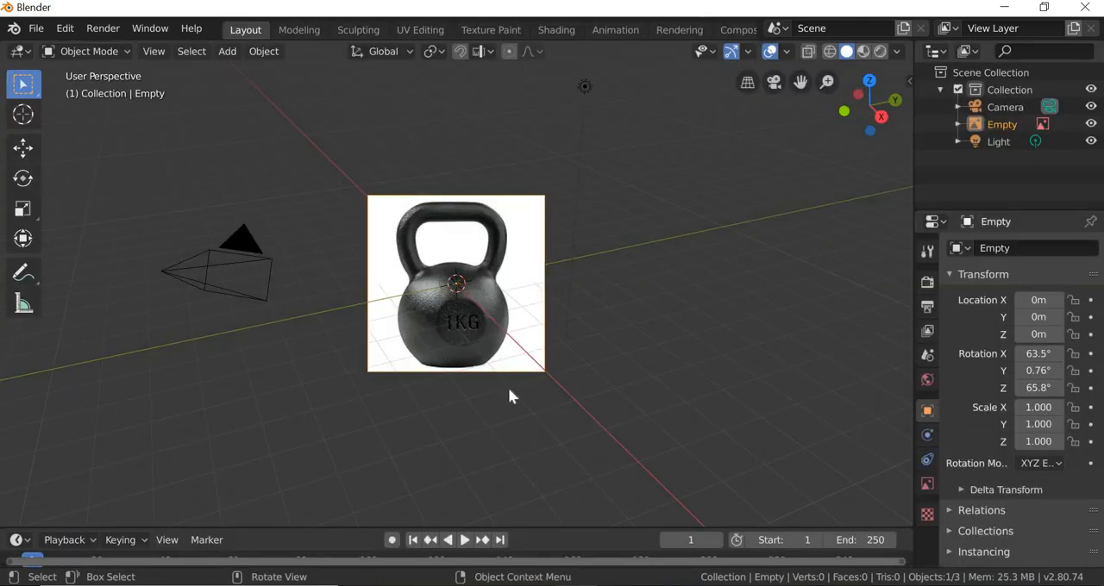
Step: Select the kettlebell reference image and display its numeric transform values in the viewport
{"action": "middle_click_drag", "start_coordinate": [508, 387], "coordinate": [517, 218]}
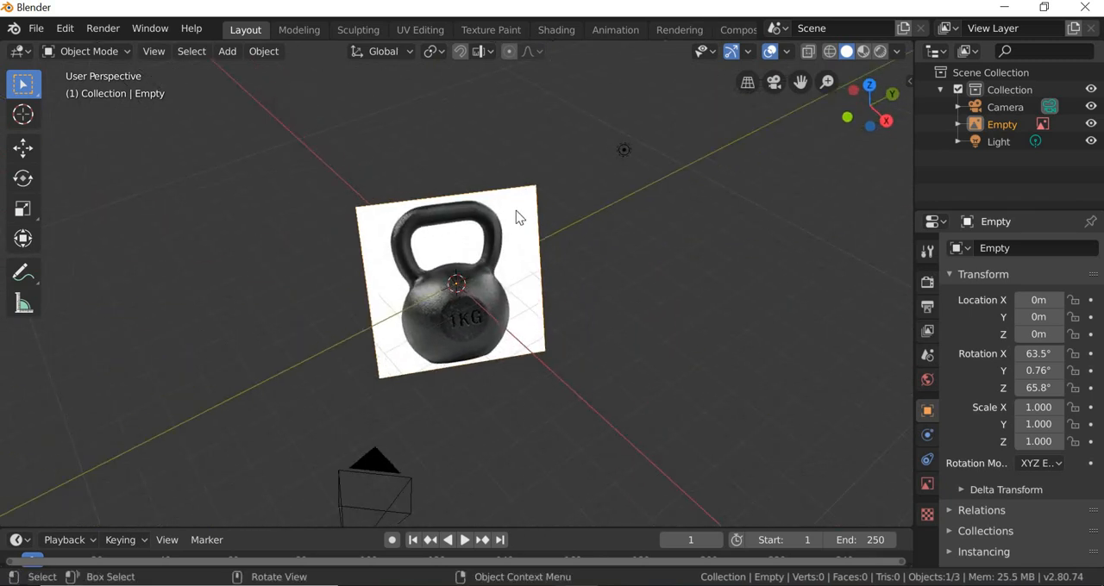
{"action": "left_click", "coordinate": [512, 212]}
{"action": "key", "text": "n"}
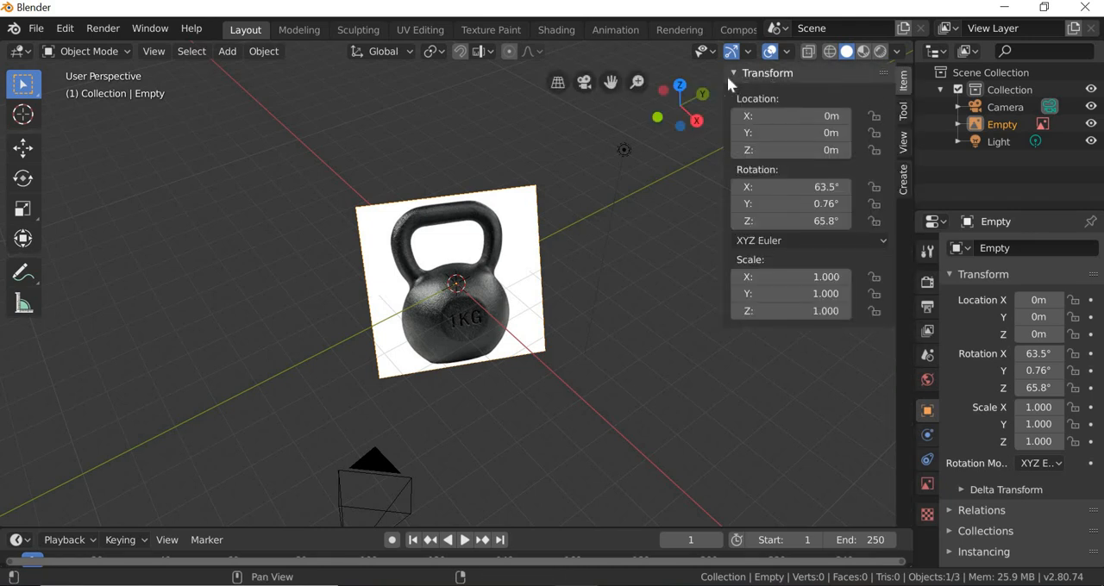
{"action": "left_click_drag", "start_coordinate": [723, 101], "coordinate": [922, 89]}
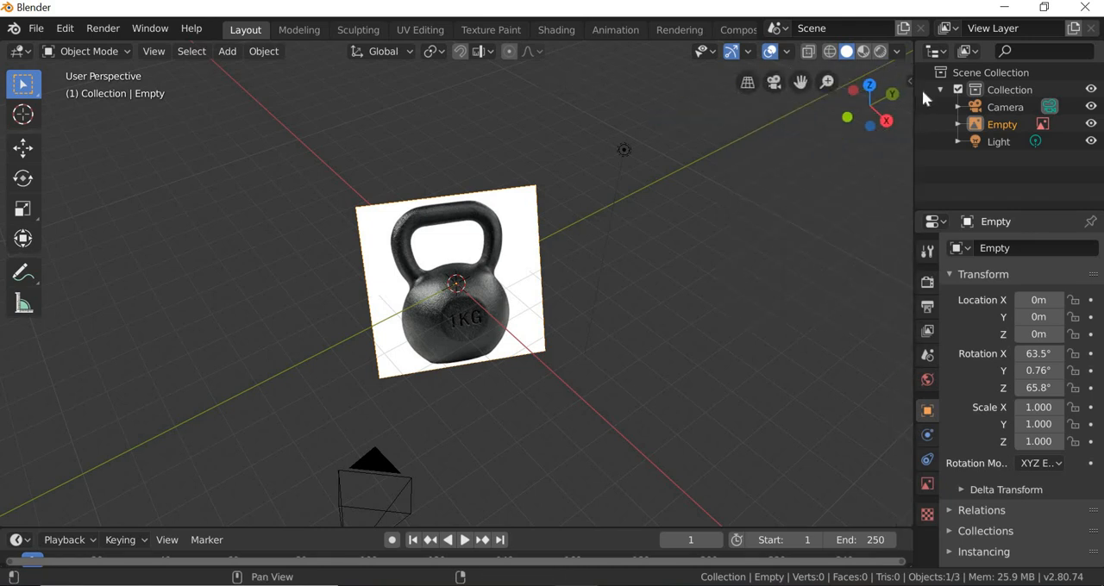
{"action": "left_click", "coordinate": [911, 82]}
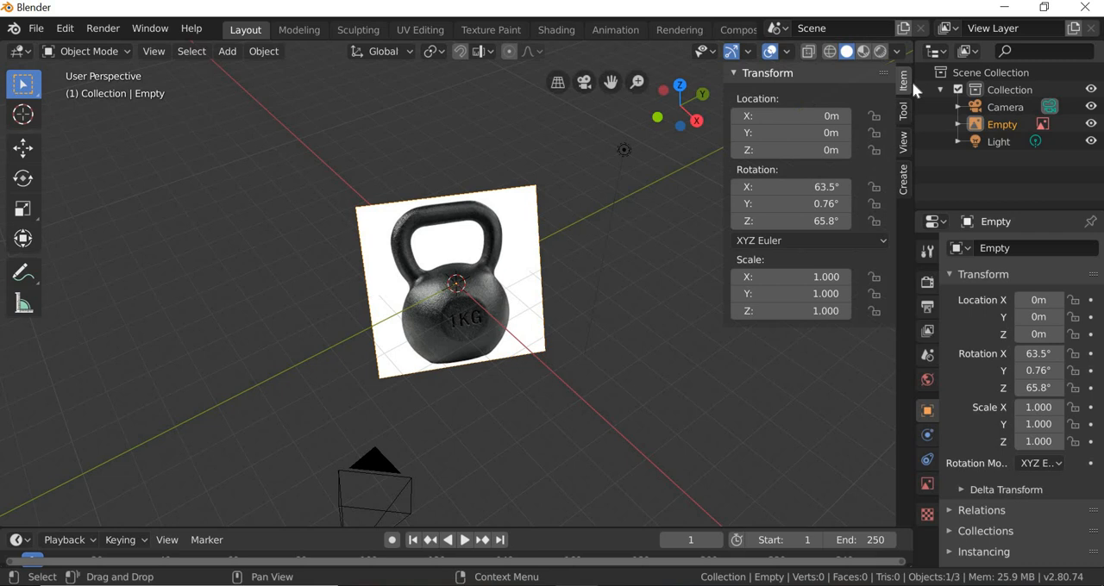
Step: Set the reference image's X, Y and Z rotation to 0°
{"action": "left_click", "coordinate": [824, 192]}
{"action": "type", "text": "0"}
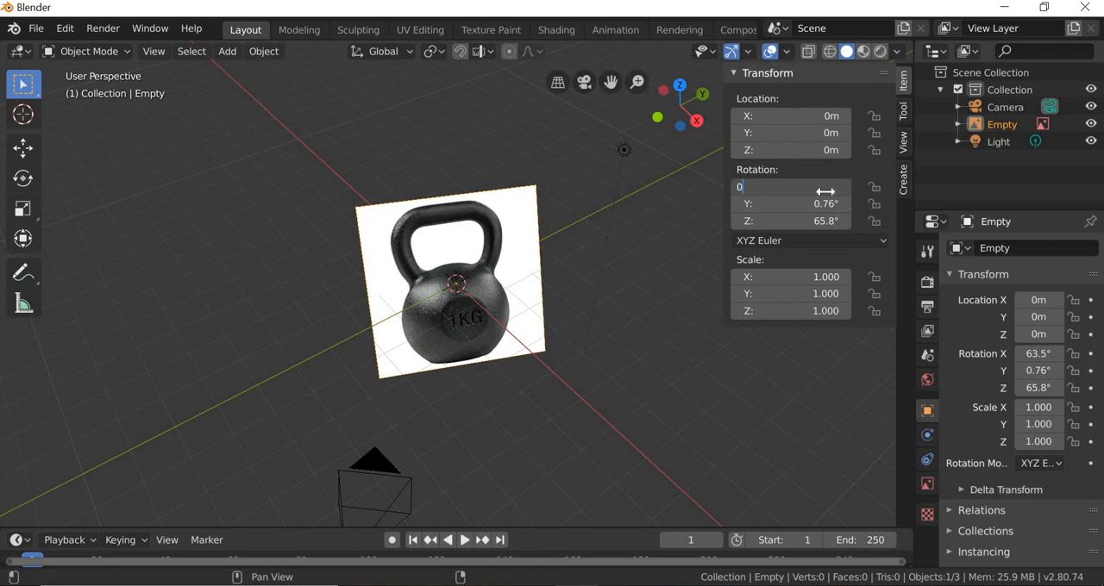
{"action": "key", "text": "Return"}
{"action": "left_click", "coordinate": [824, 203]}
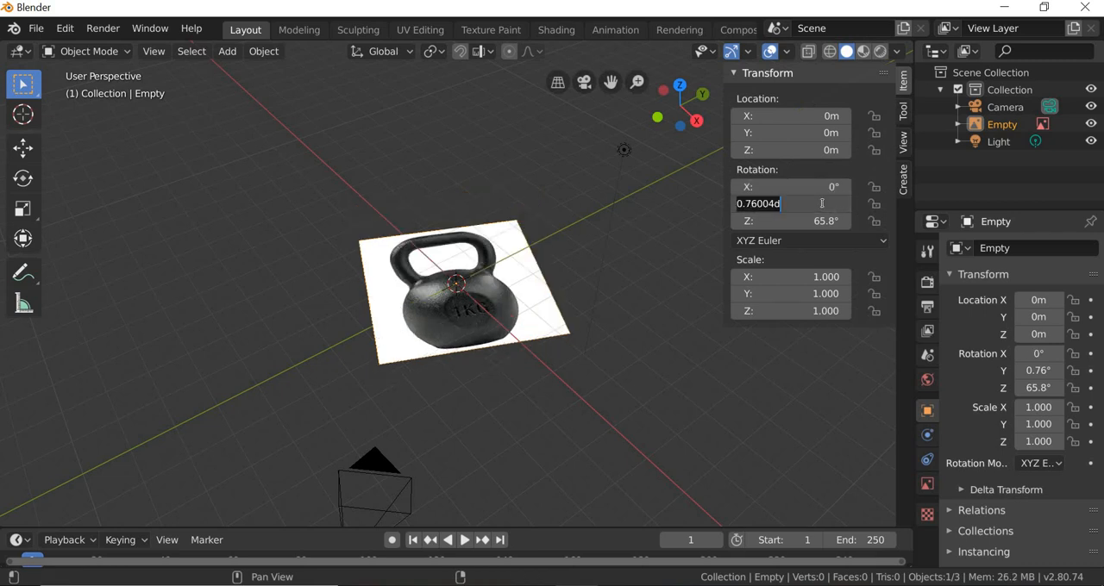
{"action": "type", "text": "0"}
{"action": "key", "text": "Return"}
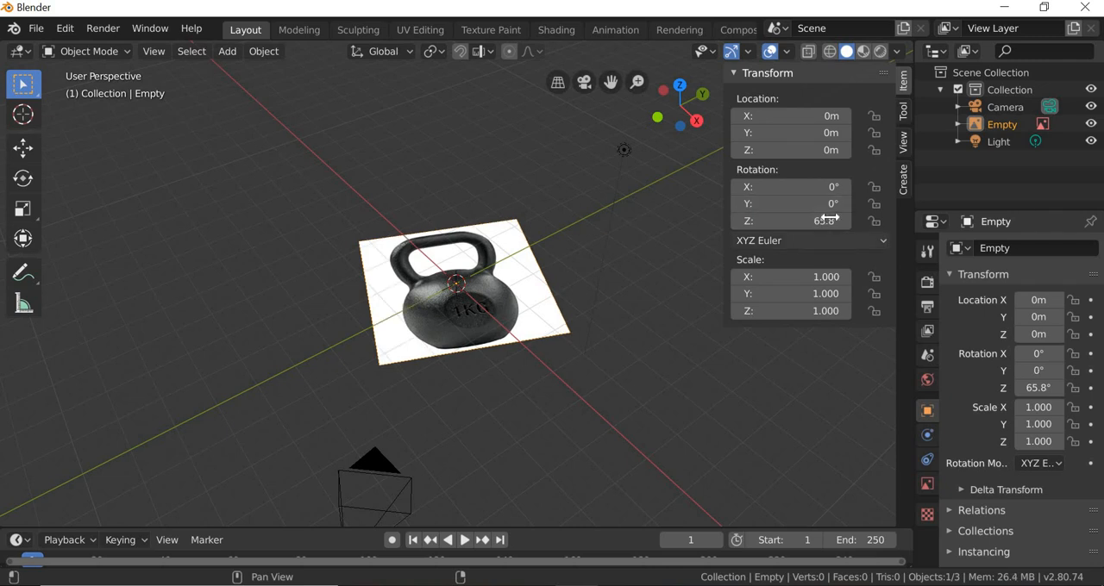
{"action": "right_click", "coordinate": [848, 220]}
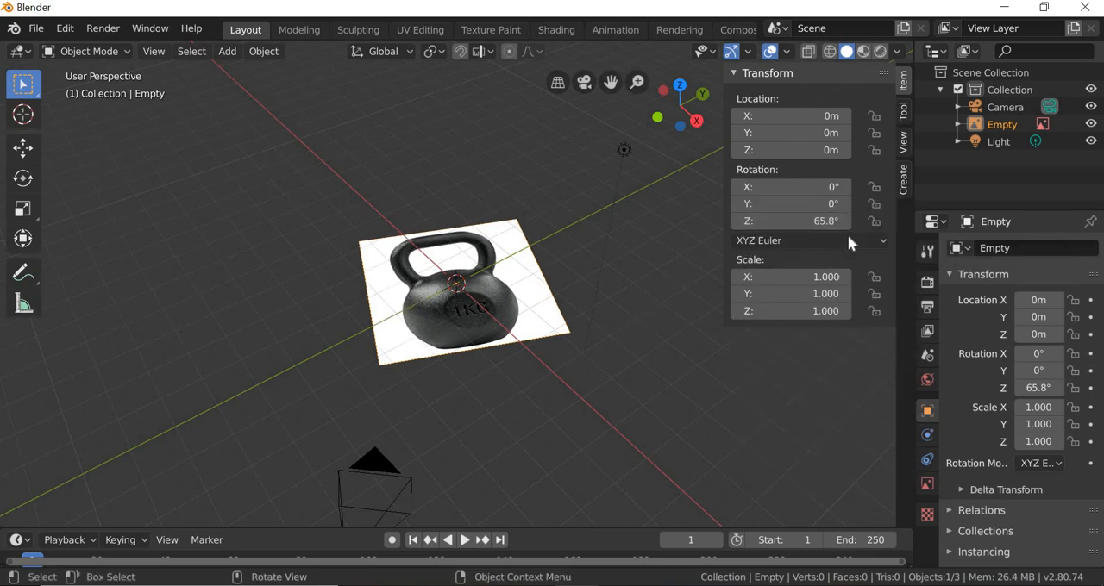
{"action": "left_click", "coordinate": [814, 224]}
{"action": "type", "text": "0"}
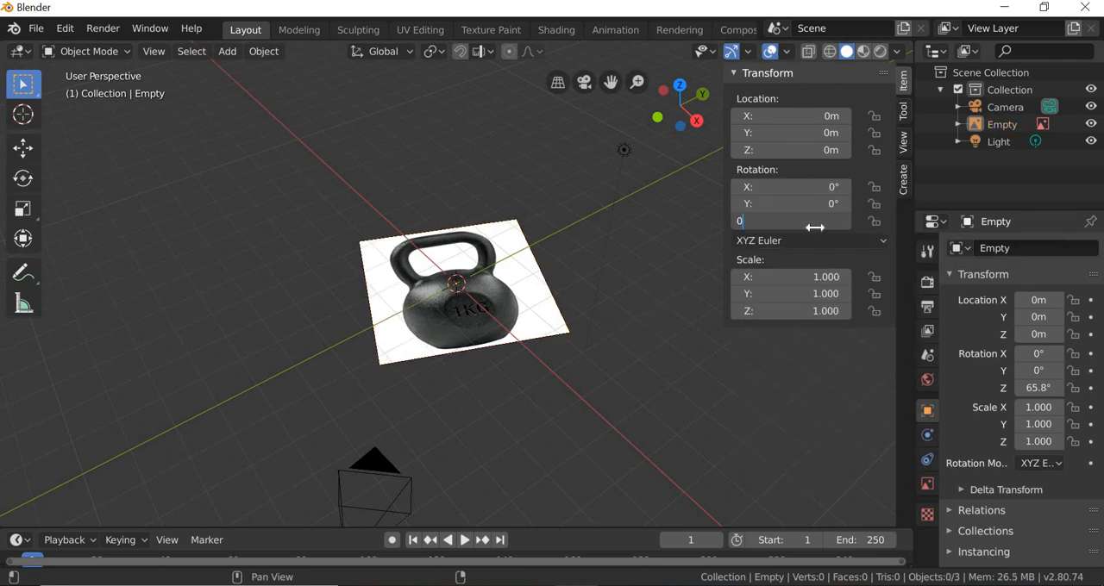
{"action": "key", "text": "Return"}
Step: Stand the reference image upright by rotating it about the X axis and setting its X rotation to 90°
{"action": "left_click", "coordinate": [460, 384]}
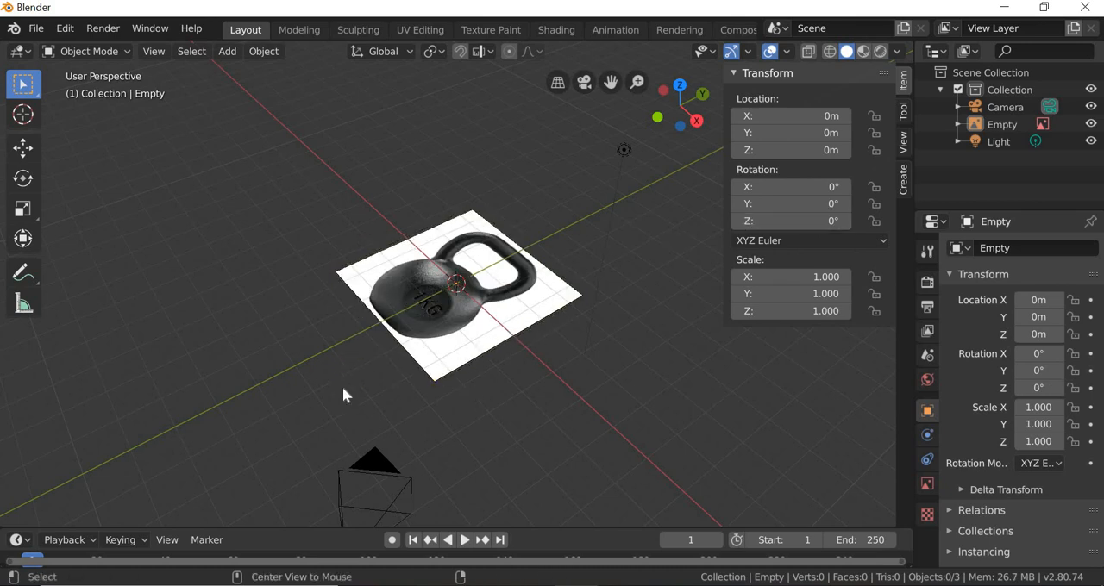
{"action": "middle_click_drag", "start_coordinate": [462, 388], "coordinate": [469, 301]}
{"action": "left_click", "coordinate": [469, 301]}
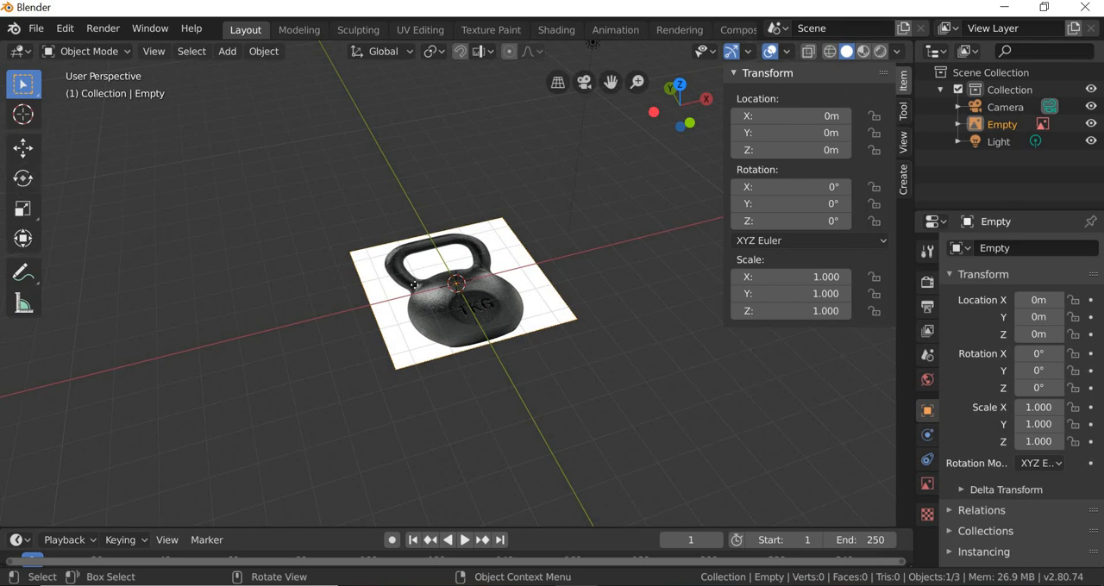
{"action": "left_click", "coordinate": [22, 178]}
{"action": "left_click_drag", "start_coordinate": [463, 250], "coordinate": [476, 296]}
{"action": "left_click", "coordinate": [809, 189]}
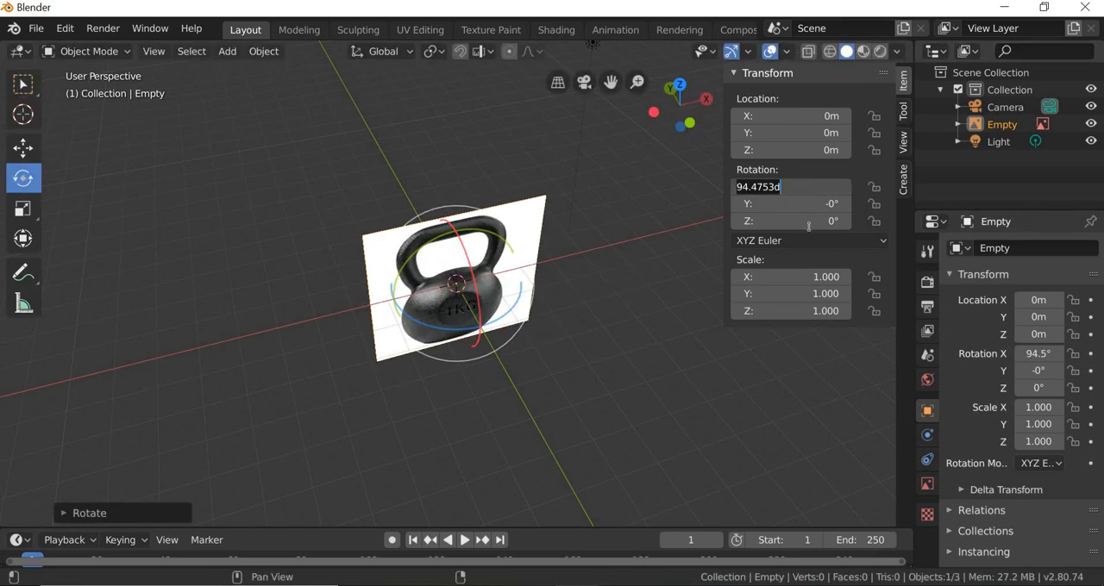
{"action": "type", "text": "90"}
{"action": "key", "text": "Return"}
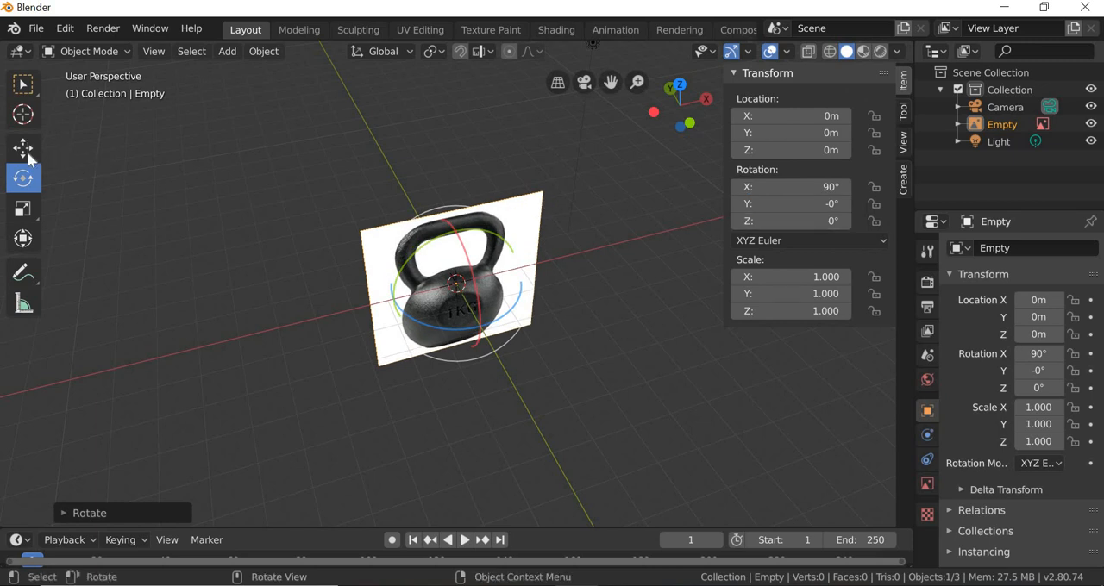
Step: Move the upright reference image back along the Y axis to about 5.76 m behind the origin
{"action": "left_click", "coordinate": [26, 152]}
{"action": "left_click_drag", "start_coordinate": [435, 244], "coordinate": [377, 144]}
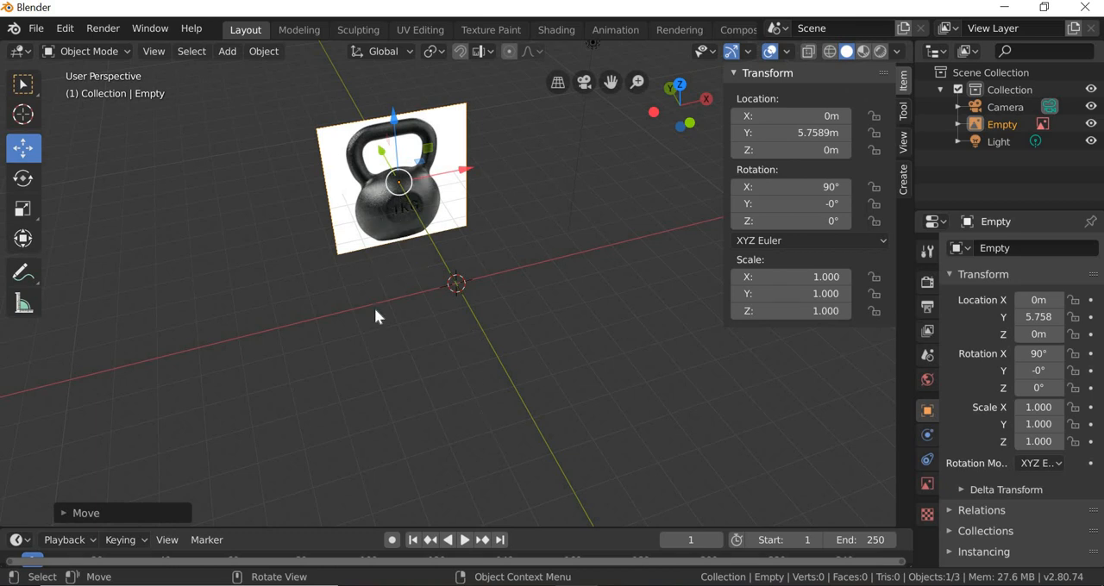
{"action": "middle_click_drag", "start_coordinate": [348, 301], "coordinate": [387, 303]}
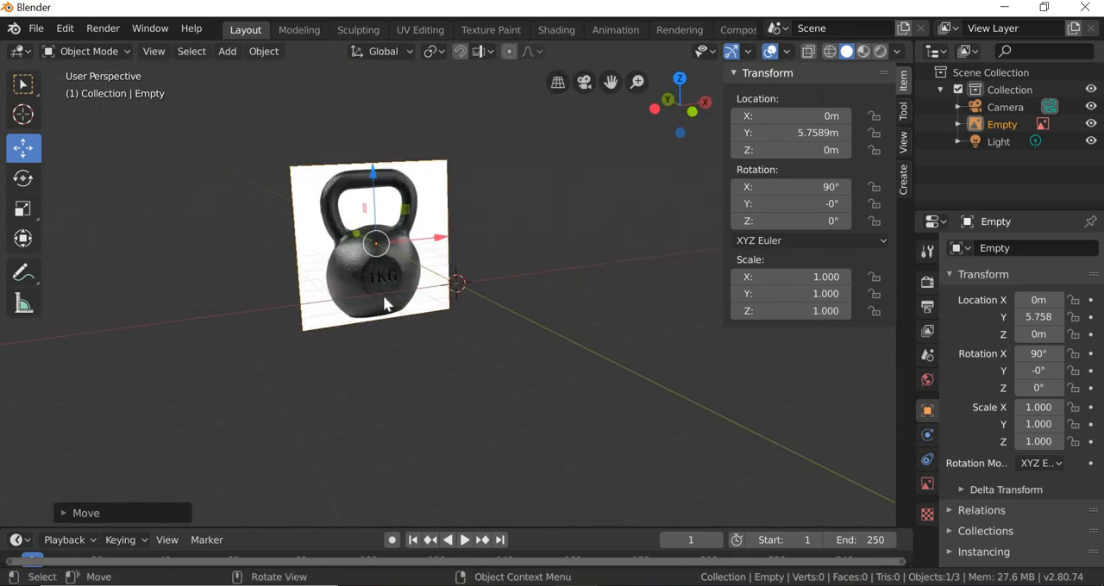
{"action": "scroll", "coordinate": [321, 262], "scroll_direction": "up", "scroll_amount": 2}
{"action": "left_click", "coordinate": [409, 347]}
{"action": "left_click", "coordinate": [322, 230]}
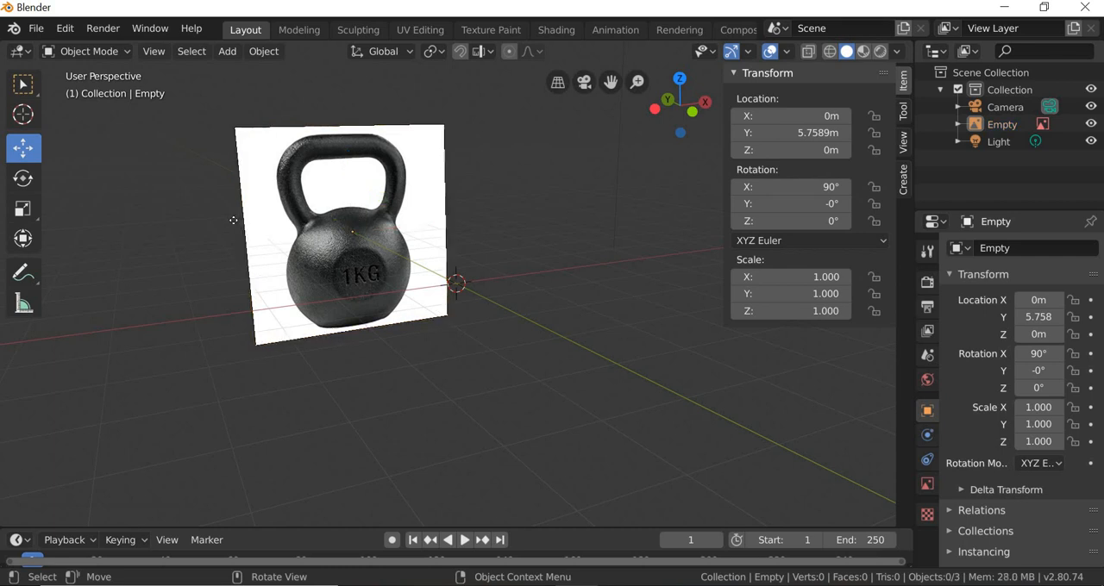
{"action": "left_click", "coordinate": [327, 352]}
{"action": "middle_click_drag", "start_coordinate": [408, 390], "coordinate": [444, 350]}
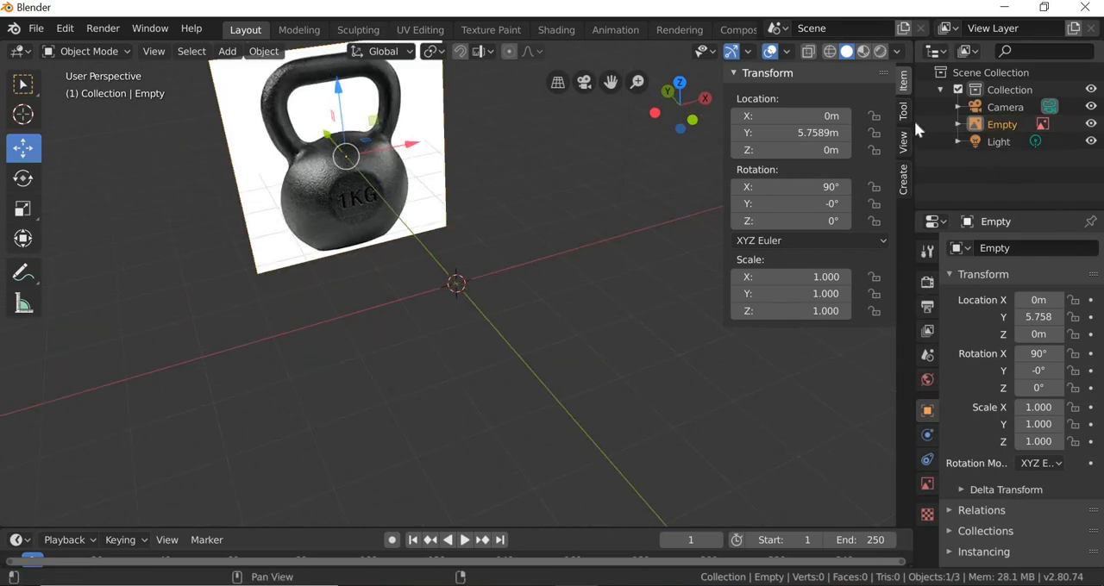
Step: Widen the outliner and enable its Selectable restriction toggle for the scene objects
{"action": "left_click_drag", "start_coordinate": [914, 120], "coordinate": [807, 119]}
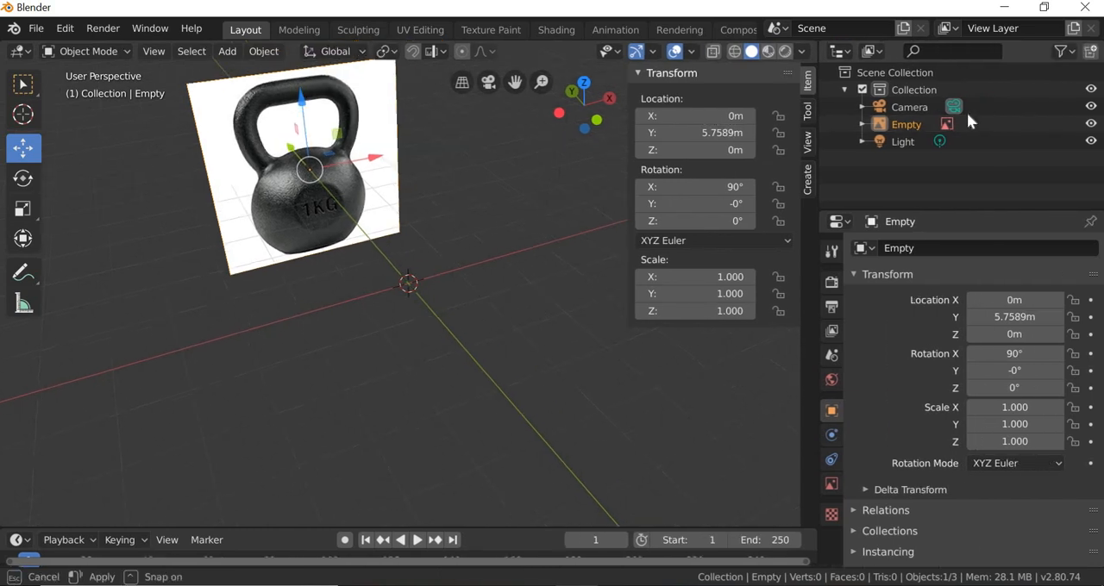
{"action": "left_click", "coordinate": [1069, 53]}
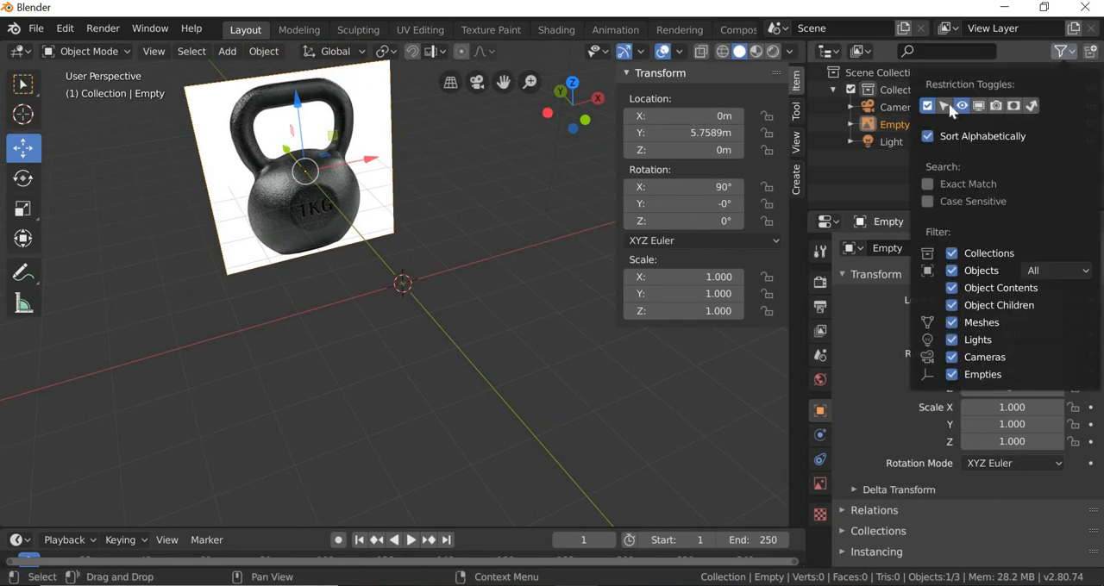
{"action": "left_click", "coordinate": [946, 110]}
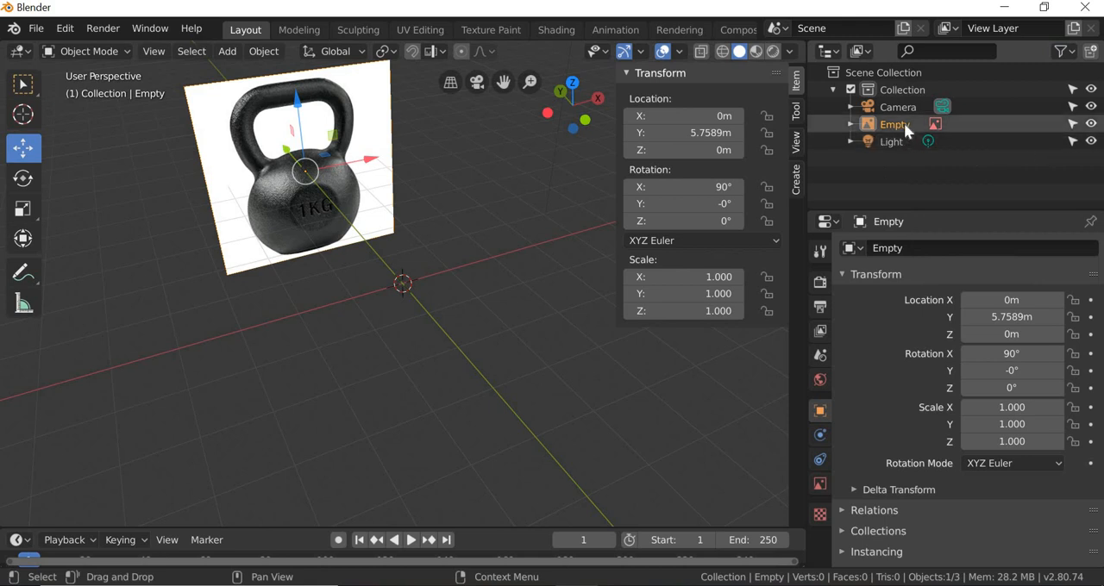
Step: Toggle the reference image's visibility off and back on, and disable selection for it in the outliner
{"action": "left_click", "coordinate": [1092, 125]}
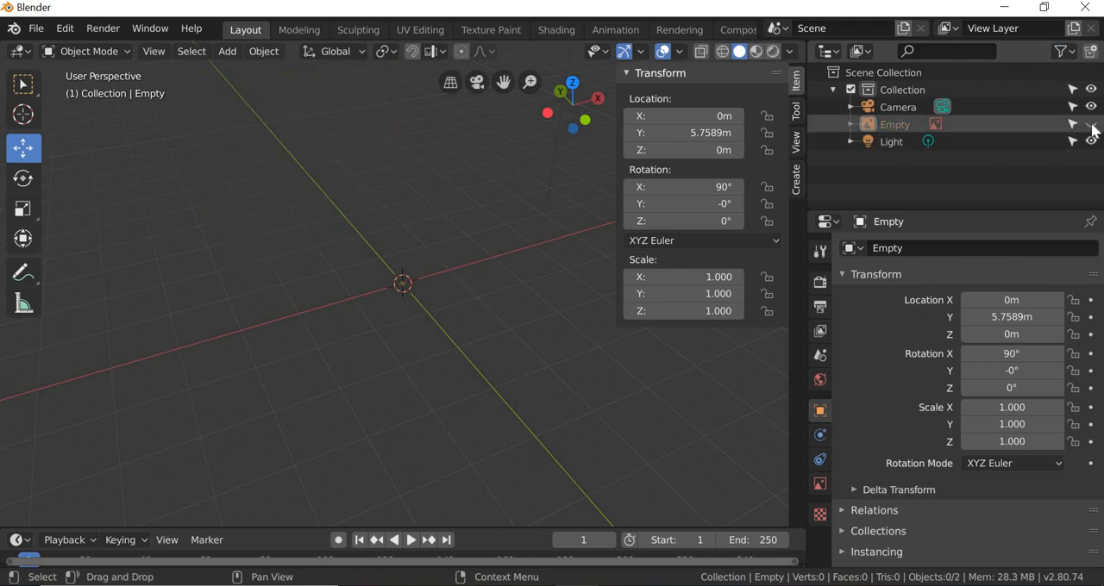
{"action": "left_click", "coordinate": [1092, 125]}
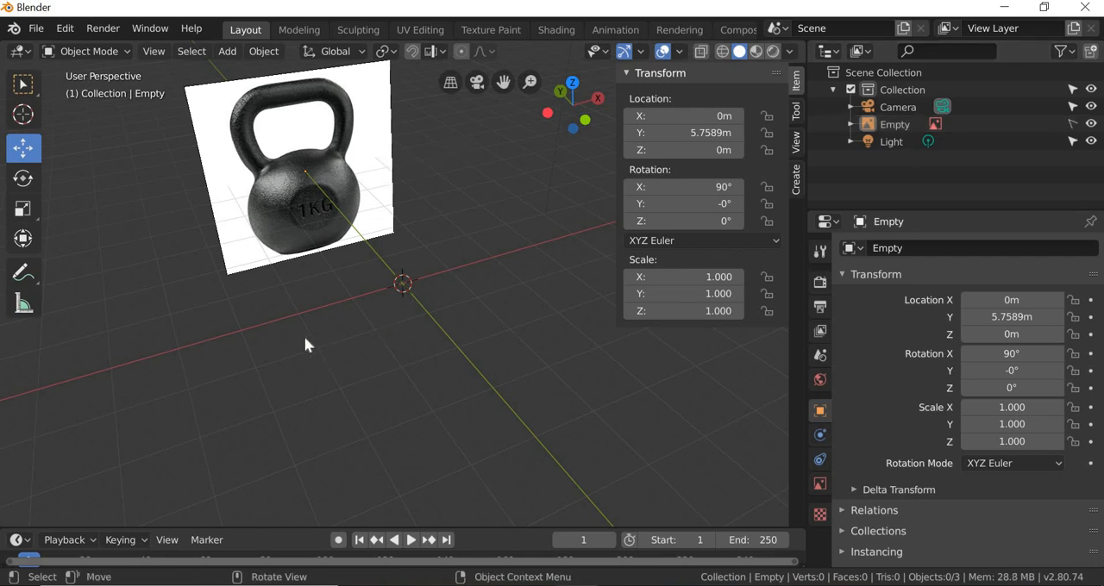
Step: Add a UV sphere mesh at the origin in front of the kettlebell reference image
{"action": "middle_click_drag", "start_coordinate": [304, 336], "coordinate": [443, 288]}
{"action": "scroll", "coordinate": [303, 96], "scroll_direction": "up", "scroll_amount": 2}
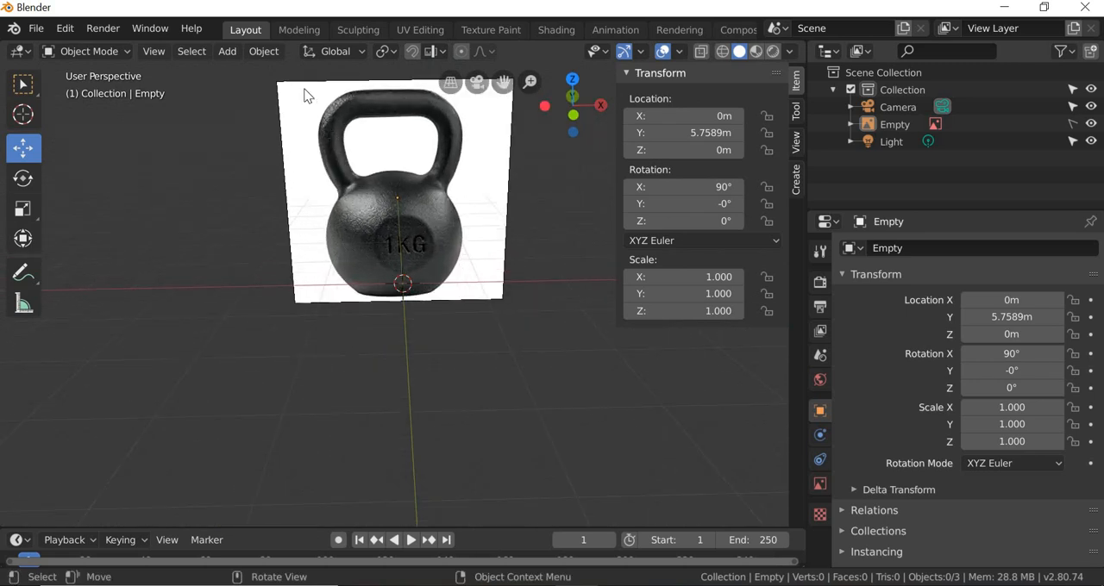
{"action": "left_click", "coordinate": [225, 51]}
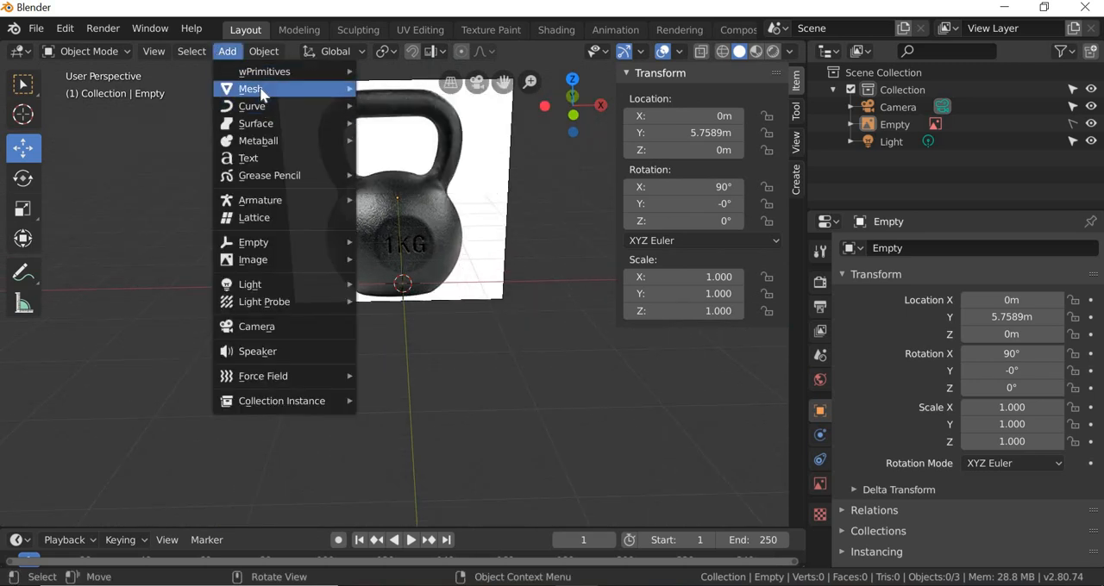
{"action": "mouse_move", "coordinate": [262, 91]}
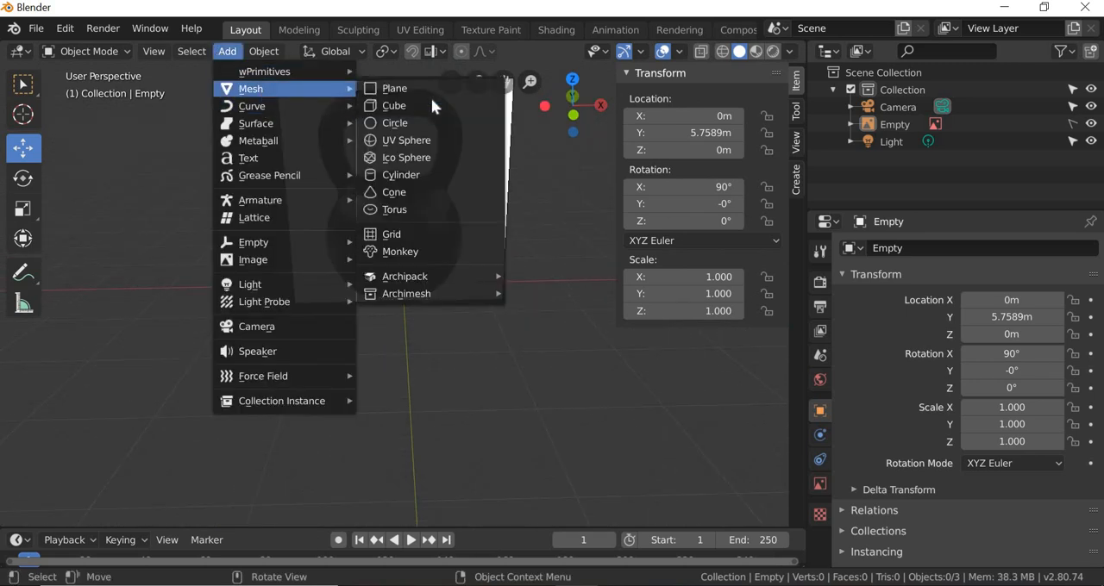
{"action": "left_click", "coordinate": [406, 139]}
{"action": "middle_click_drag", "start_coordinate": [442, 343], "coordinate": [473, 335]}
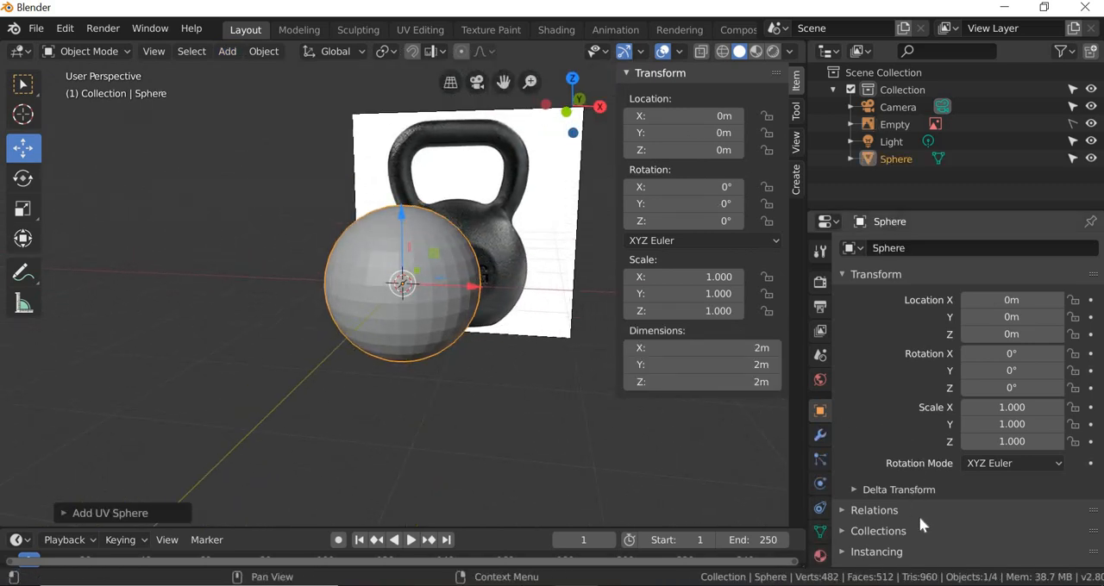
Step: Enable the Wireframe overlay in the sphere's viewport display settings and check its mesh density against the reference
{"action": "scroll", "coordinate": [920, 519], "scroll_direction": "down", "scroll_amount": 3}
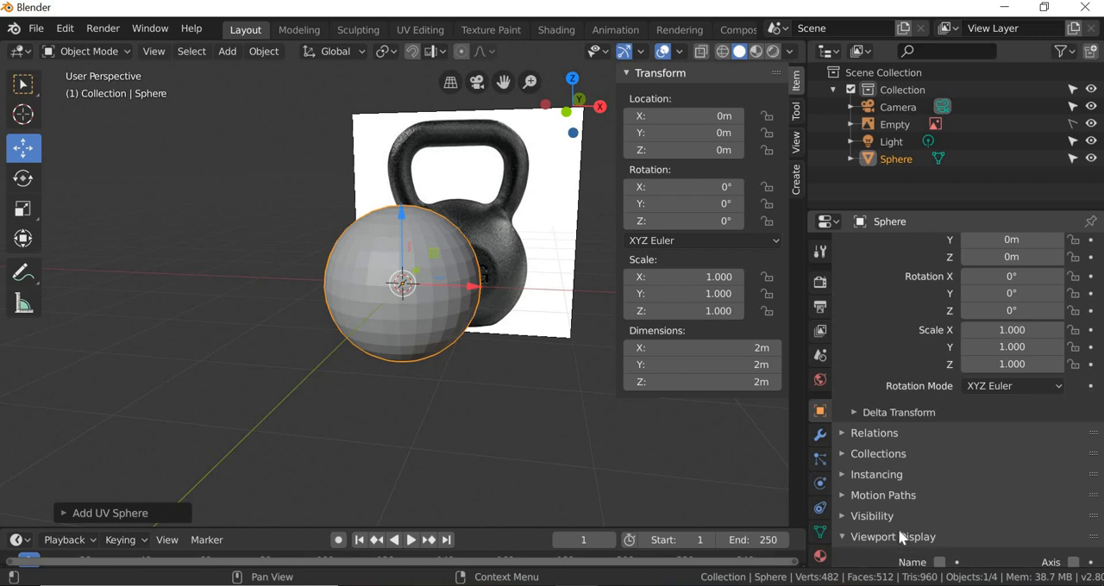
{"action": "left_click", "coordinate": [889, 528]}
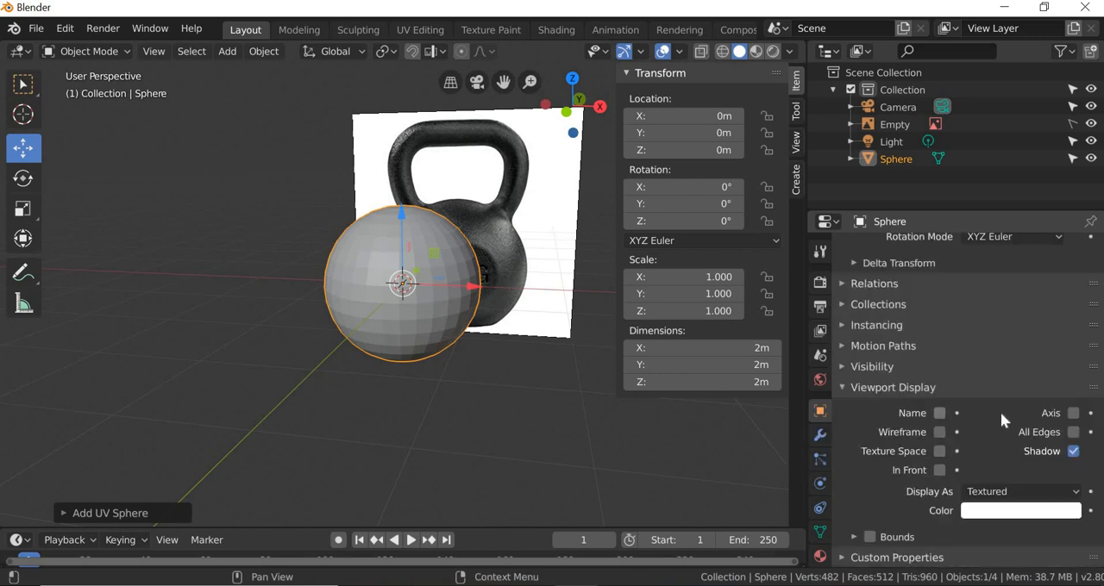
{"action": "left_click", "coordinate": [939, 432]}
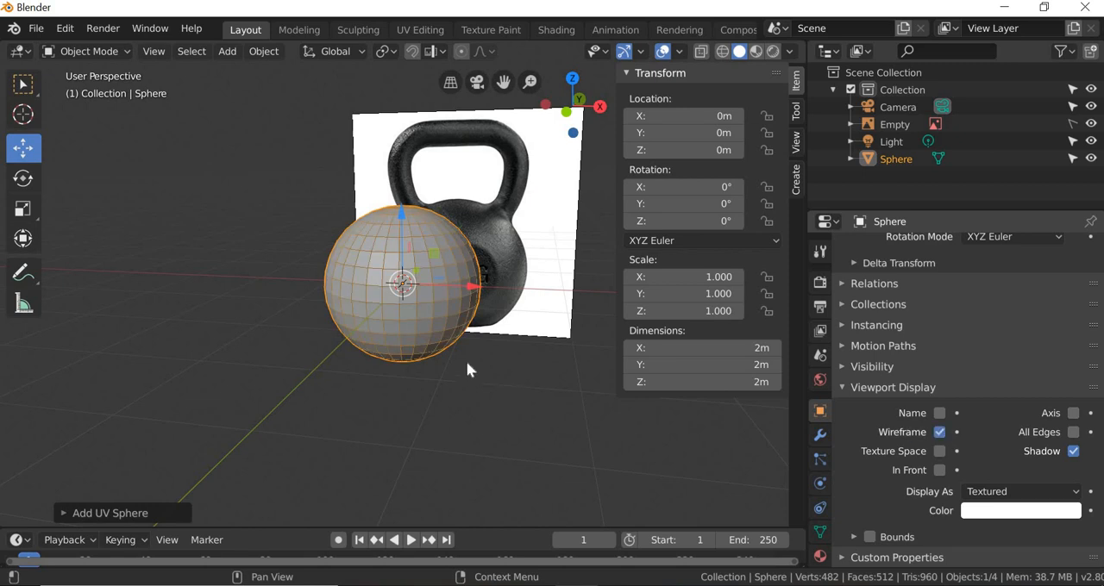
{"action": "middle_click_drag", "start_coordinate": [492, 384], "coordinate": [487, 383]}
{"action": "scroll", "coordinate": [485, 374], "scroll_direction": "up", "scroll_amount": 3}
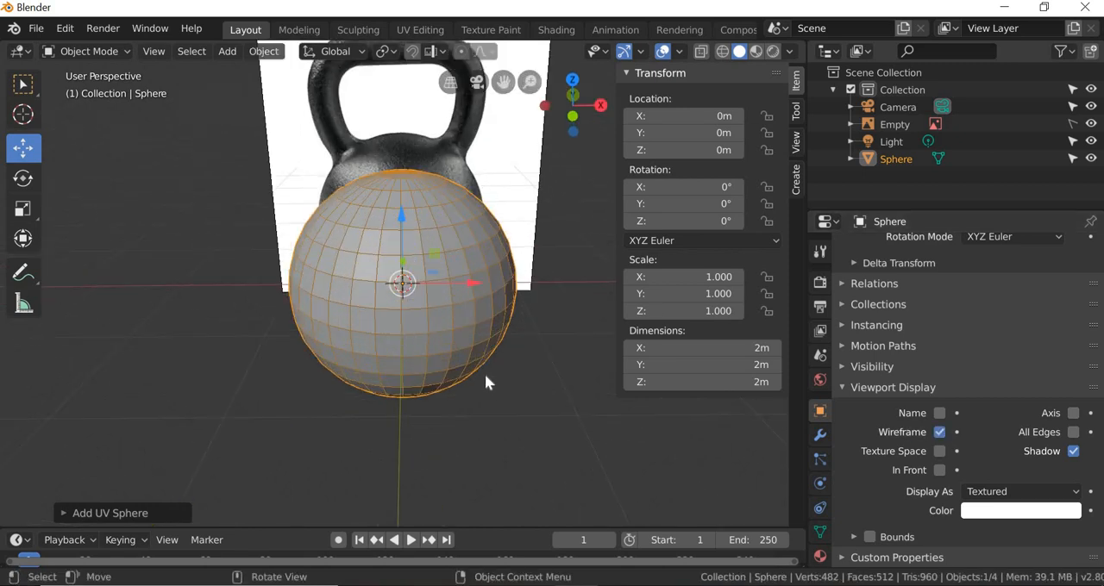
{"action": "scroll", "coordinate": [485, 383], "scroll_direction": "down", "scroll_amount": 2}
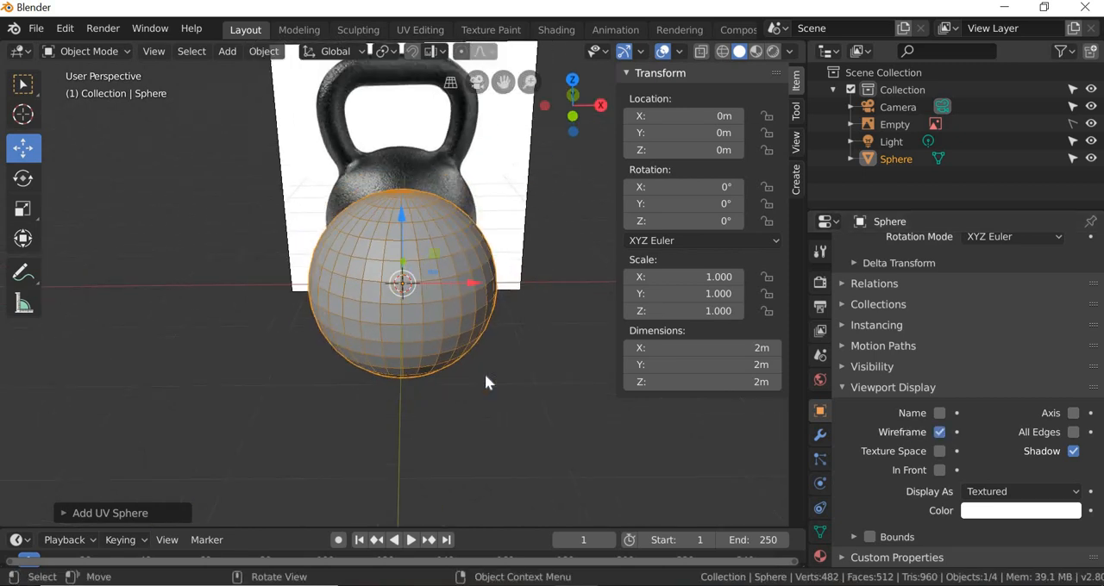
{"action": "middle_click_drag", "start_coordinate": [471, 384], "coordinate": [475, 387]}
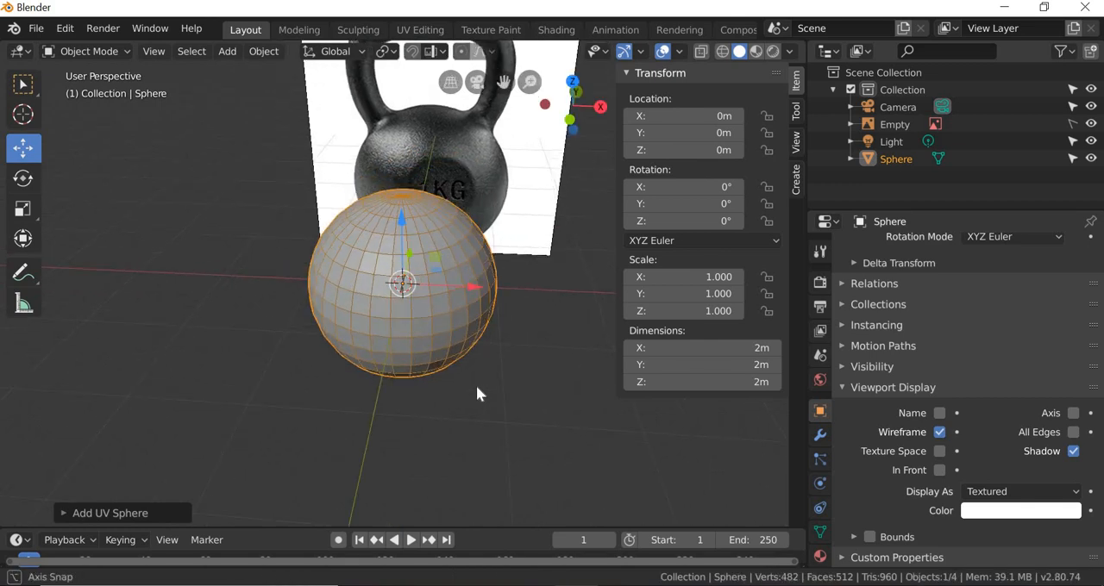
Step: Set the UV sphere's rings to 6 and turn its Wireframe display back on
{"action": "scroll", "coordinate": [140, 515], "scroll_direction": "up", "scroll_amount": 1}
{"action": "left_click", "coordinate": [138, 514]}
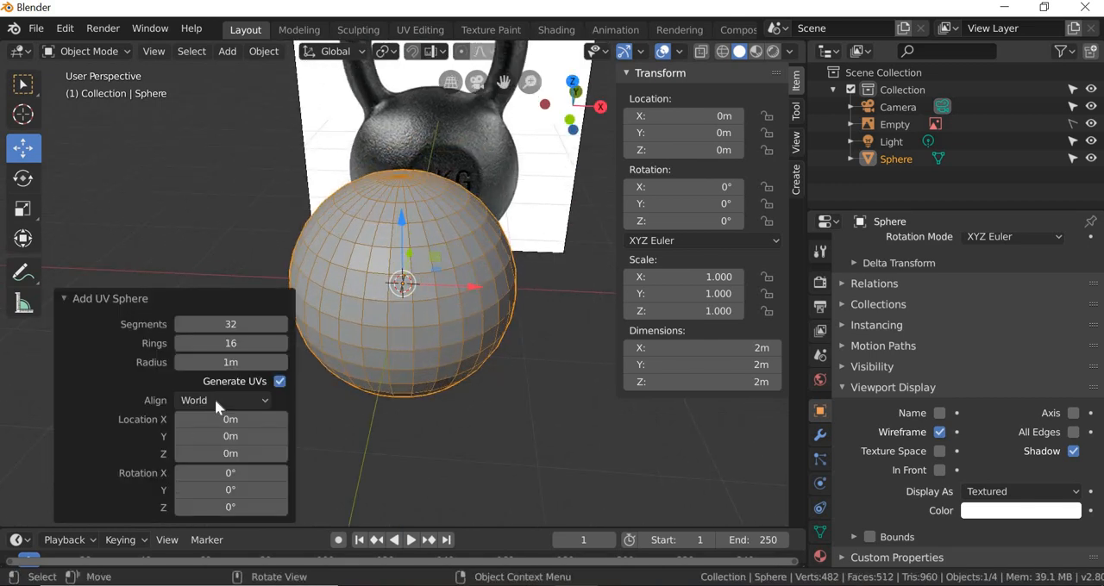
{"action": "left_click", "coordinate": [233, 344]}
{"action": "type", "text": "6"}
{"action": "key", "text": "Return"}
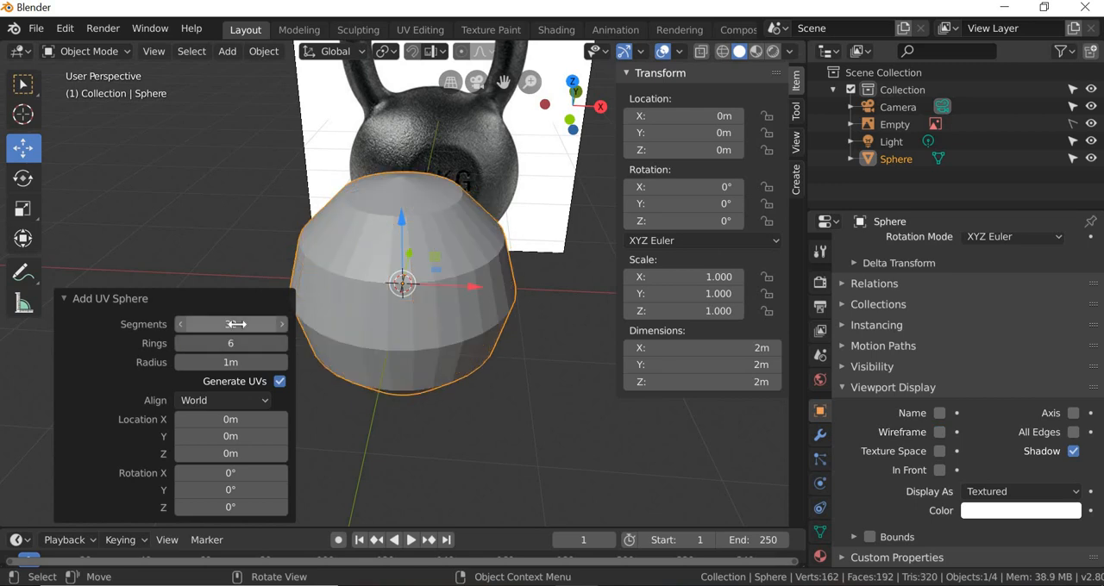
{"action": "left_click", "coordinate": [940, 433]}
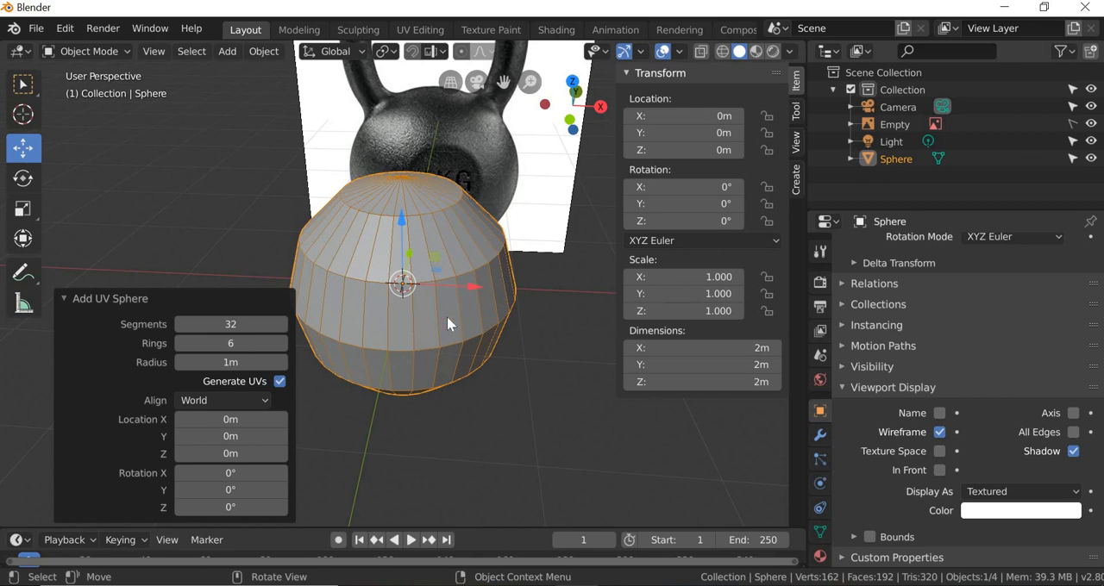
Step: Set the UV sphere's segments to 6, and raise the count one at a time to 10 while viewing it from above
{"action": "left_click", "coordinate": [234, 327]}
{"action": "type", "text": "6"}
{"action": "key", "text": "Return"}
{"action": "middle_click_drag", "start_coordinate": [442, 390], "coordinate": [465, 315]}
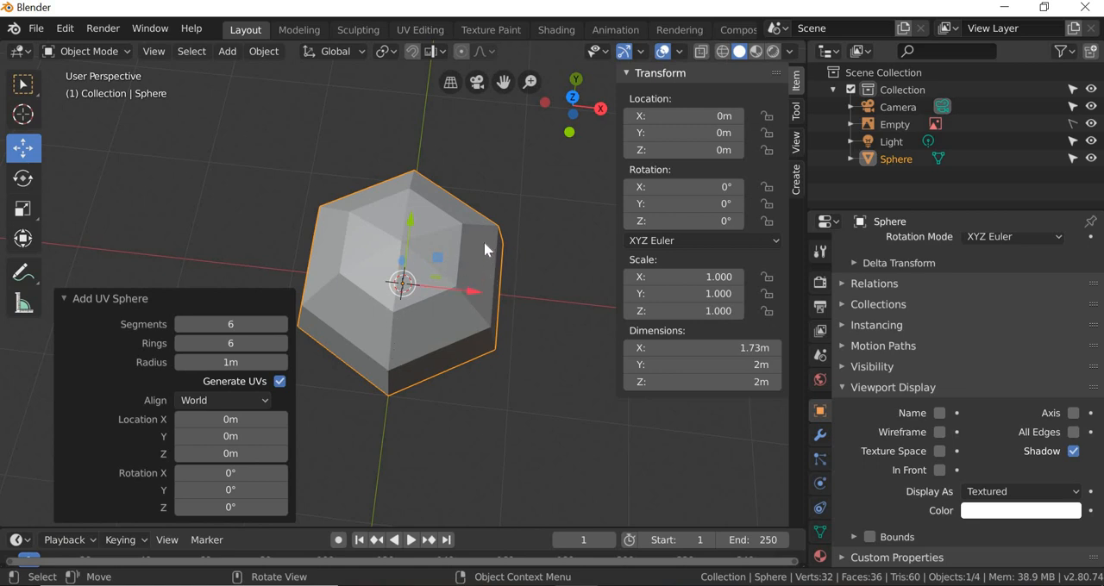
{"action": "left_click", "coordinate": [283, 325]}
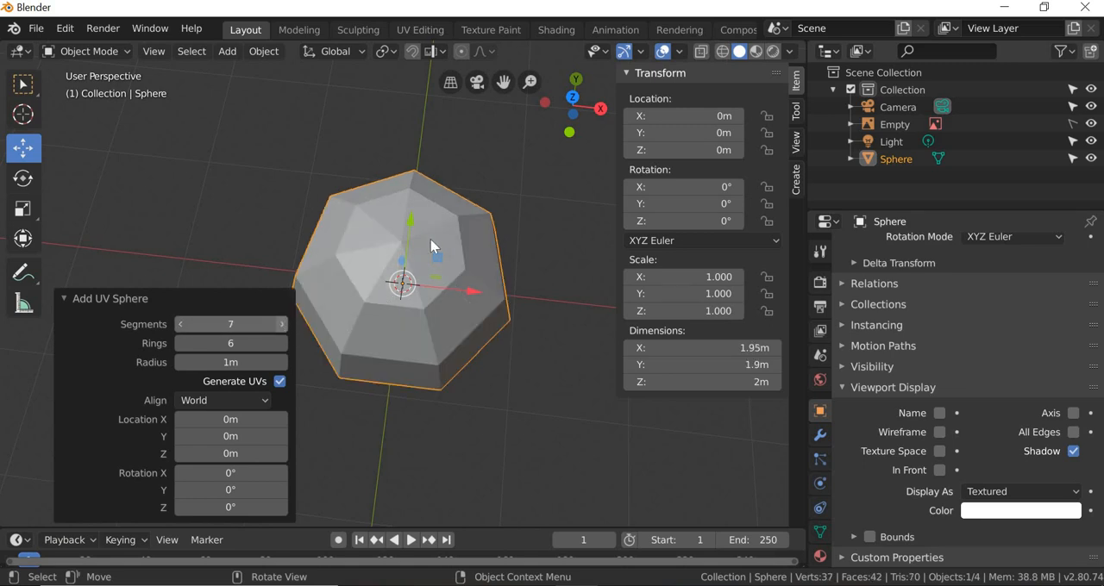
{"action": "left_click", "coordinate": [282, 327]}
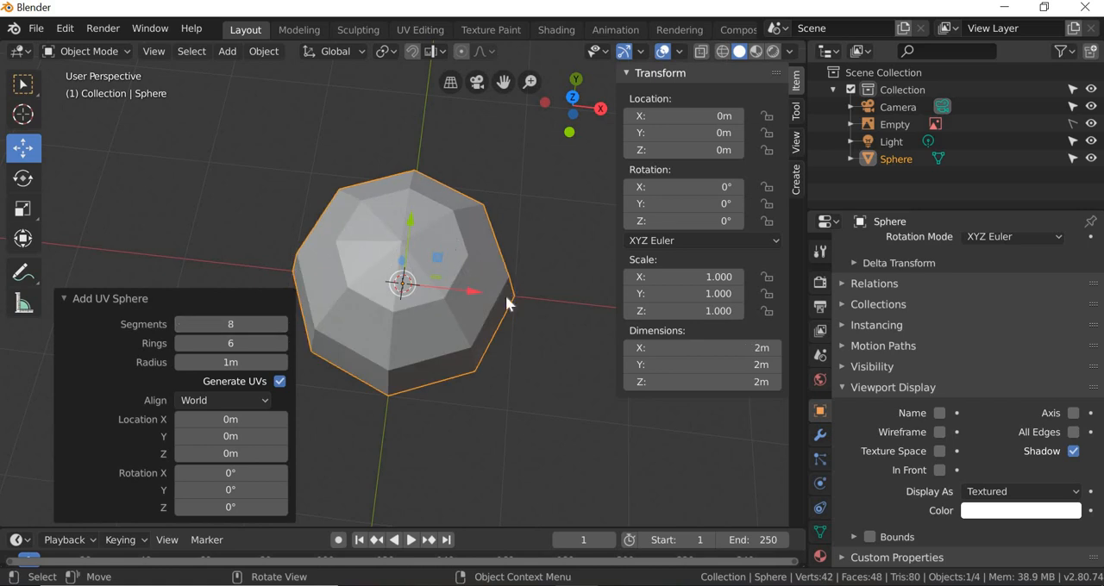
{"action": "left_click", "coordinate": [283, 327]}
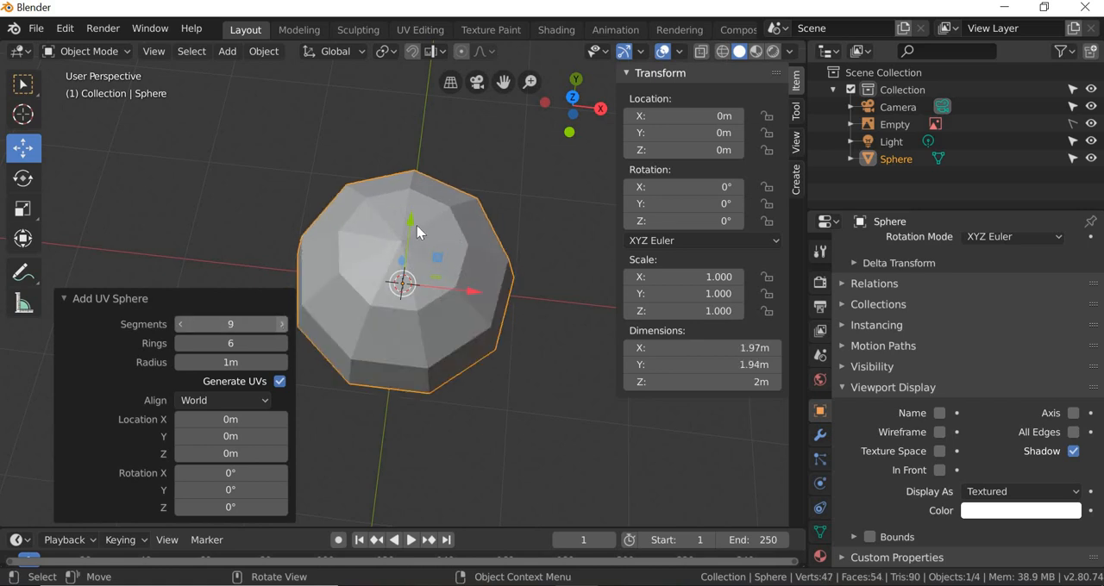
{"action": "left_click", "coordinate": [283, 326]}
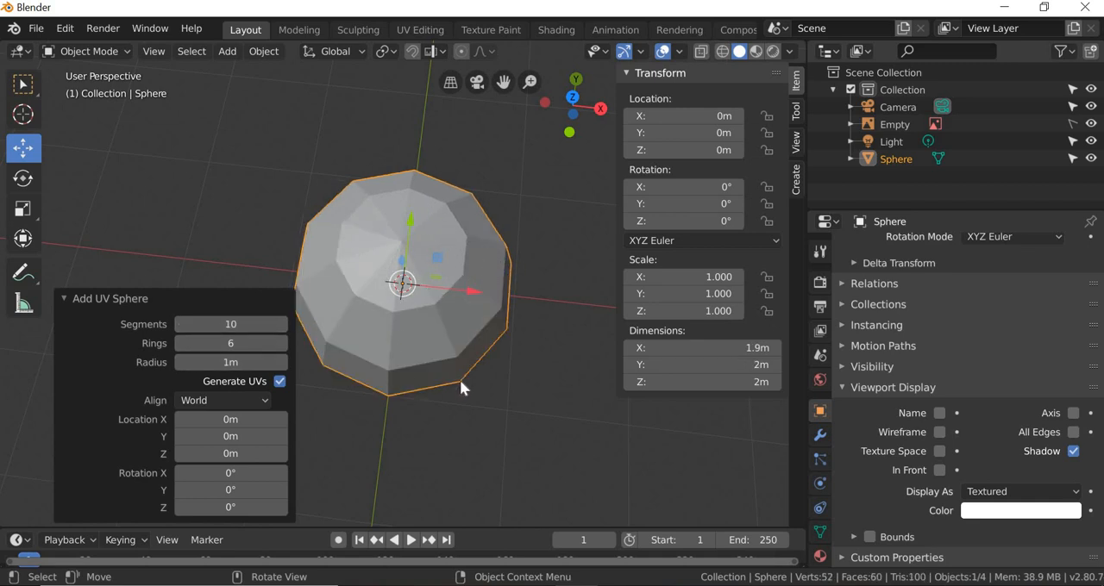
Step: Re-enable the Wireframe display on the ten-segment sphere and hide the transform sidebar
{"action": "middle_click_drag", "start_coordinate": [467, 331], "coordinate": [490, 224]}
{"action": "left_click", "coordinate": [480, 308]}
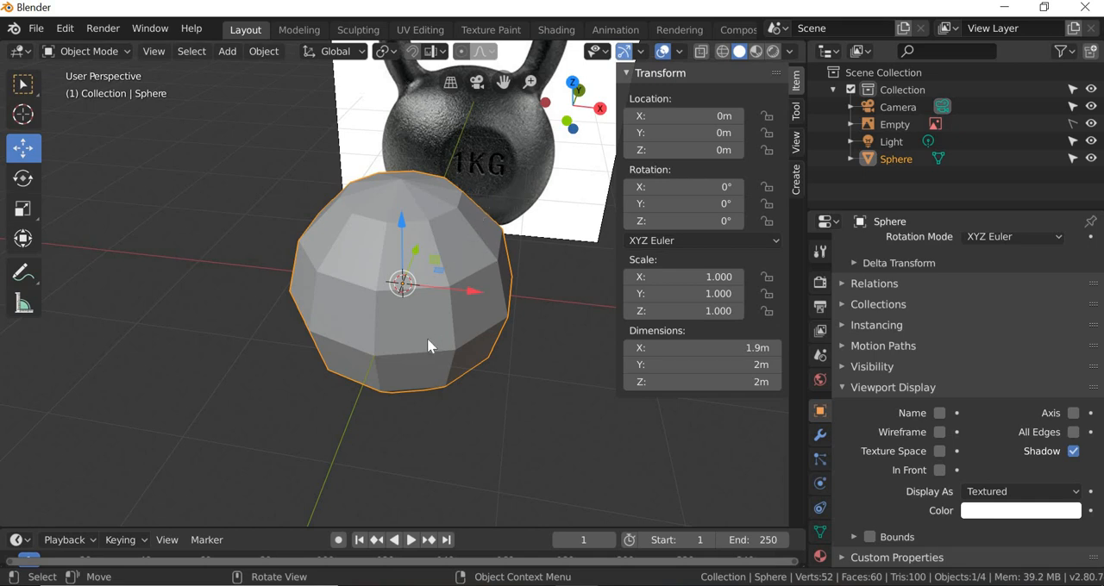
{"action": "middle_click_drag", "start_coordinate": [446, 299], "coordinate": [937, 432]}
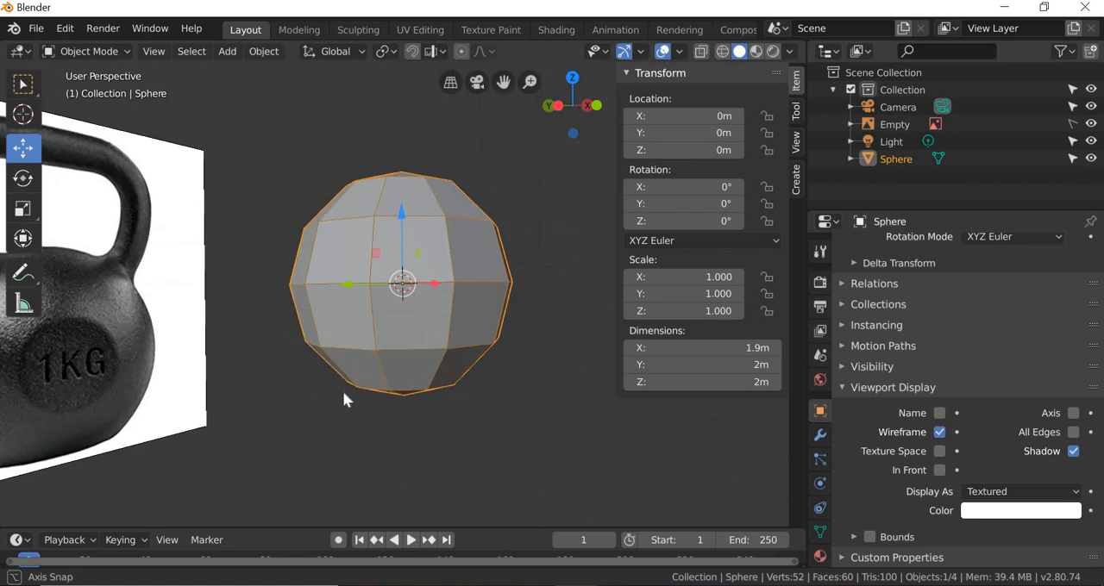
{"action": "middle_click_drag", "start_coordinate": [343, 390], "coordinate": [513, 343]}
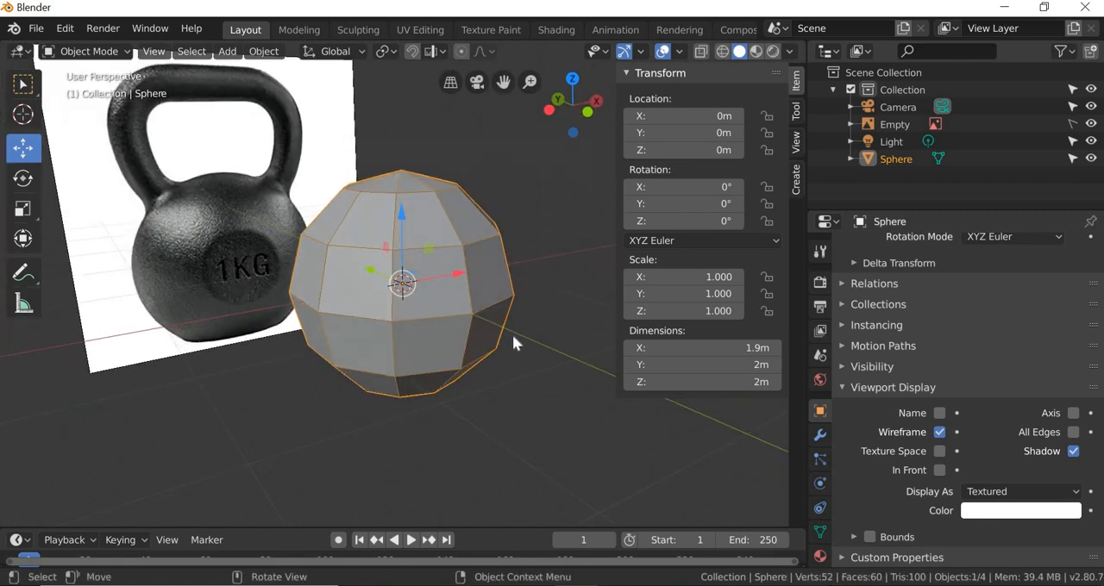
{"action": "key", "text": "n"}
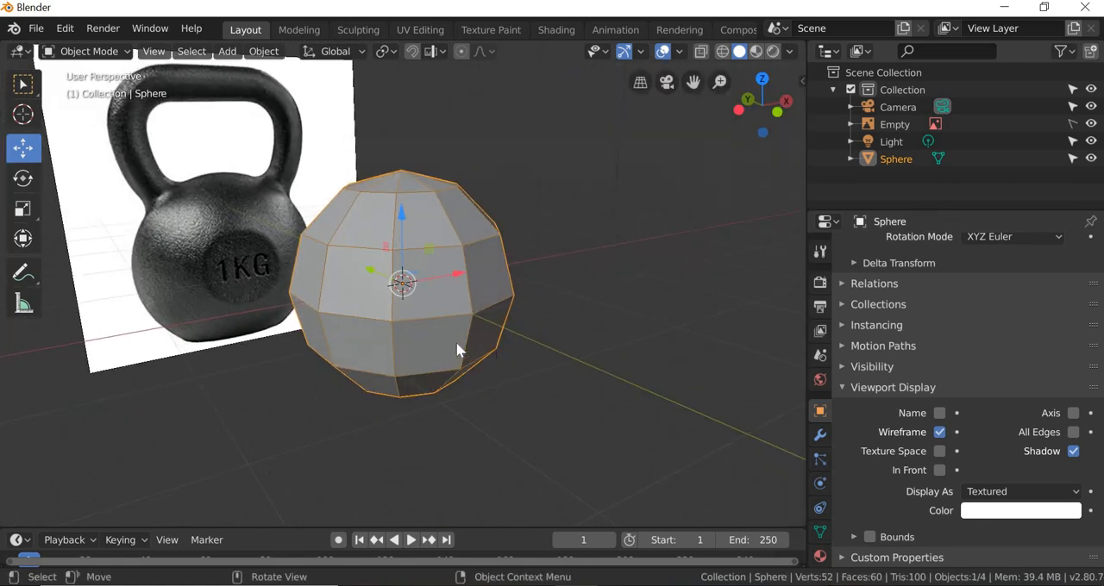
Step: Switch to the front view and move the sphere about 0.877 m down along Z onto the kettlebell's body
{"action": "middle_click_drag", "start_coordinate": [457, 349], "coordinate": [437, 357]}
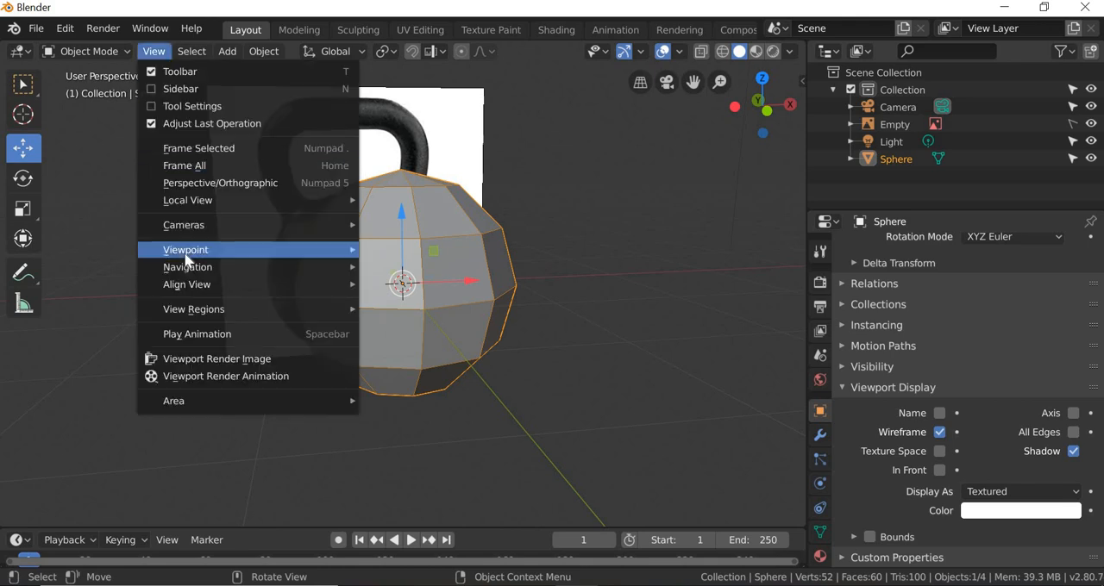
{"action": "mouse_move", "coordinate": [185, 255]}
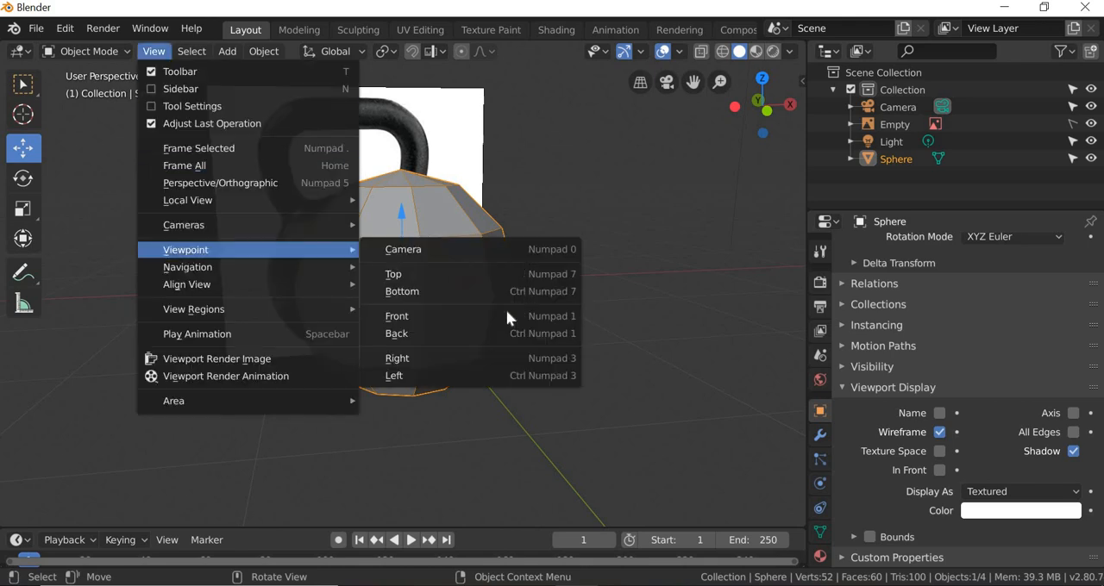
{"action": "left_click", "coordinate": [409, 321]}
{"action": "scroll", "coordinate": [399, 235], "scroll_direction": "down", "scroll_amount": 2}
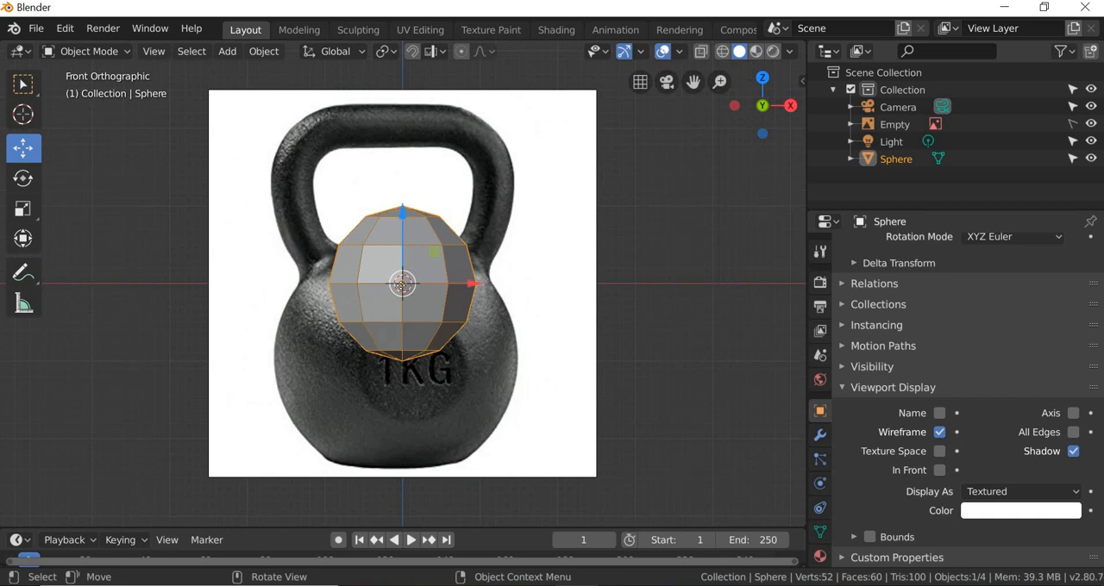
{"action": "left_click_drag", "start_coordinate": [402, 226], "coordinate": [402, 294]}
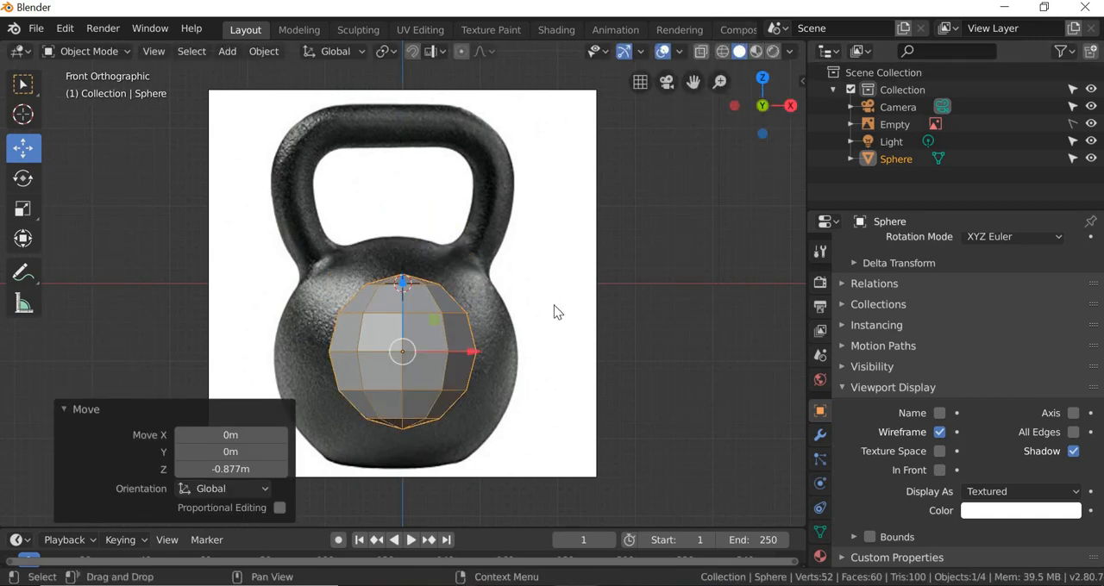
Step: With X-ray on, scale the sphere uniformly by about 1.622 and adjust its X position to fit the kettlebell's round body
{"action": "key", "text": "alt+z"}
{"action": "left_click_drag", "start_coordinate": [450, 353], "coordinate": [520, 326]}
{"action": "left_click", "coordinate": [31, 217]}
{"action": "left_click", "coordinate": [23, 148]}
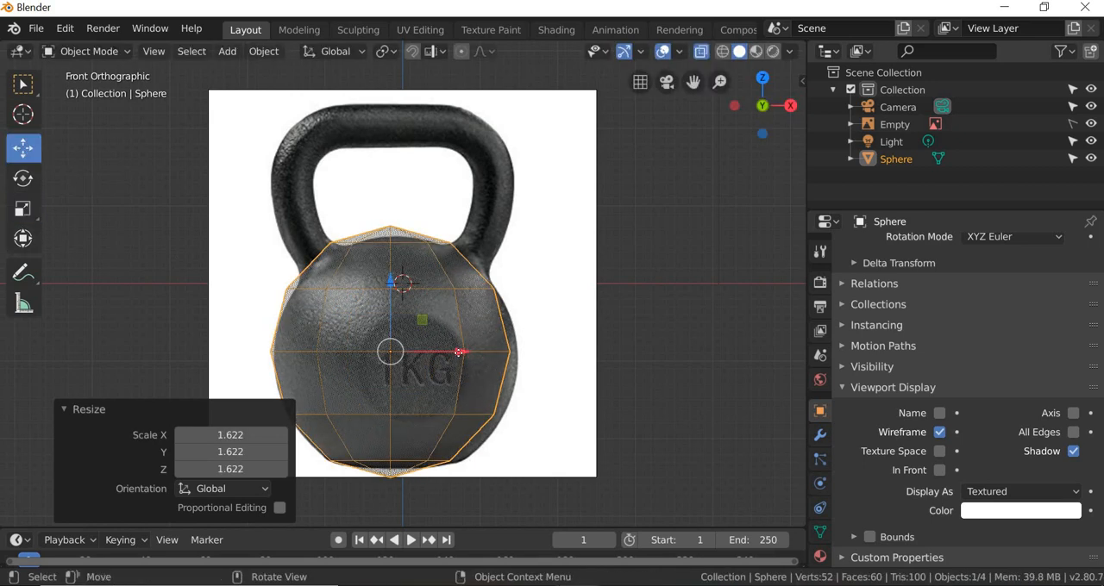
{"action": "left_click_drag", "start_coordinate": [459, 353], "coordinate": [459, 353]}
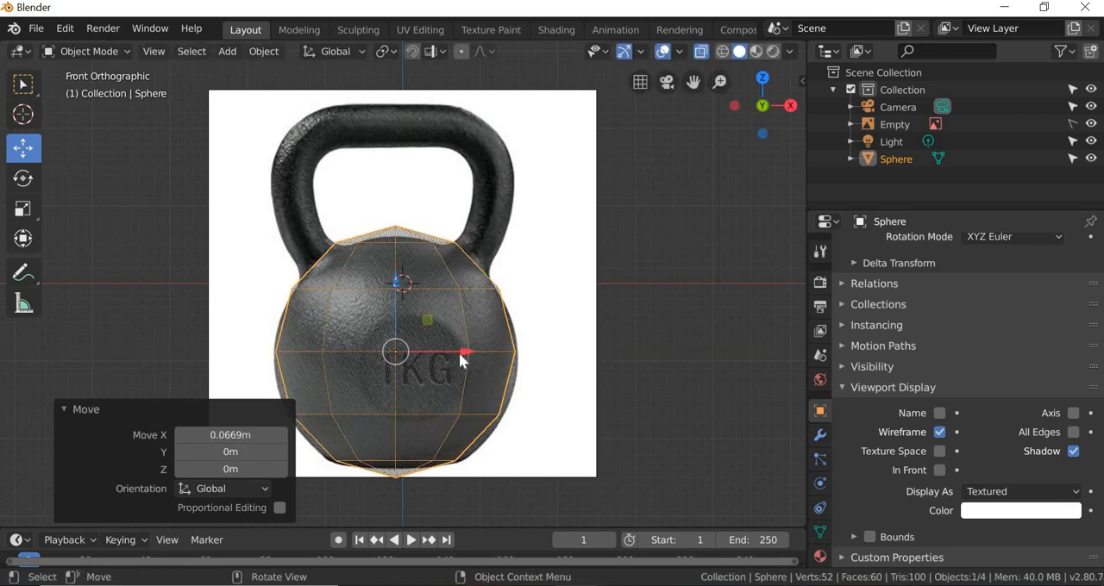
Step: Open the sphere for mesh editing in the Modeling workspace and set the viewport to the front view
{"action": "left_click", "coordinate": [293, 31]}
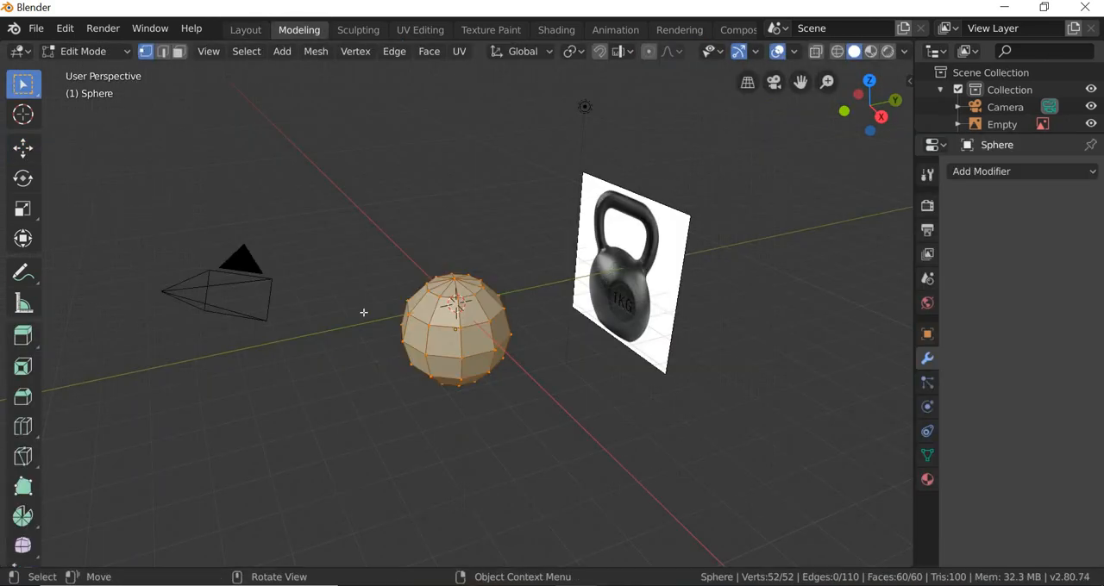
{"action": "left_click", "coordinate": [202, 56]}
{"action": "mouse_move", "coordinate": [259, 249]}
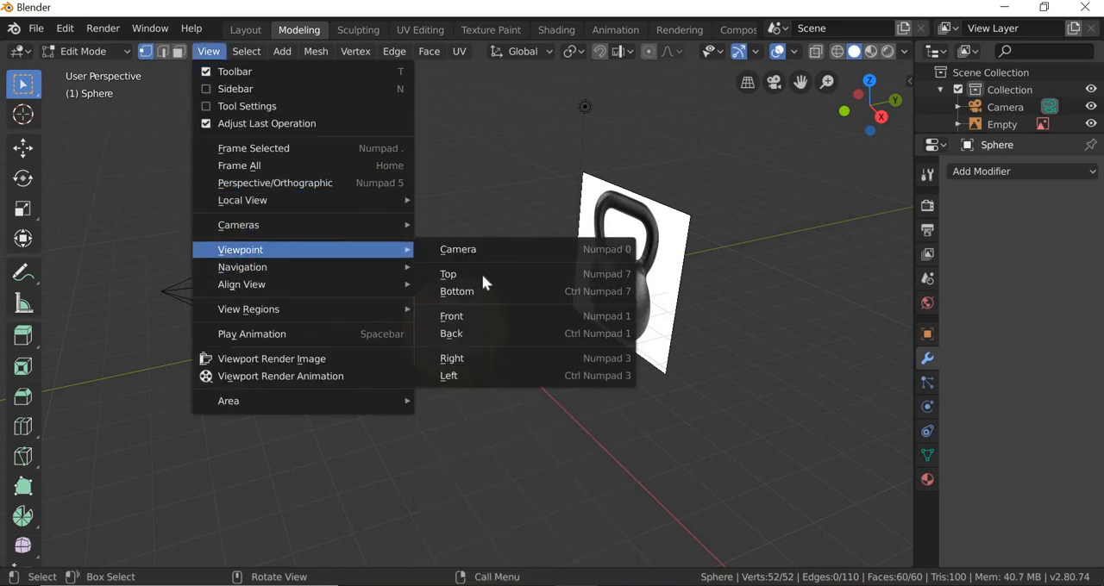
{"action": "left_click", "coordinate": [474, 319]}
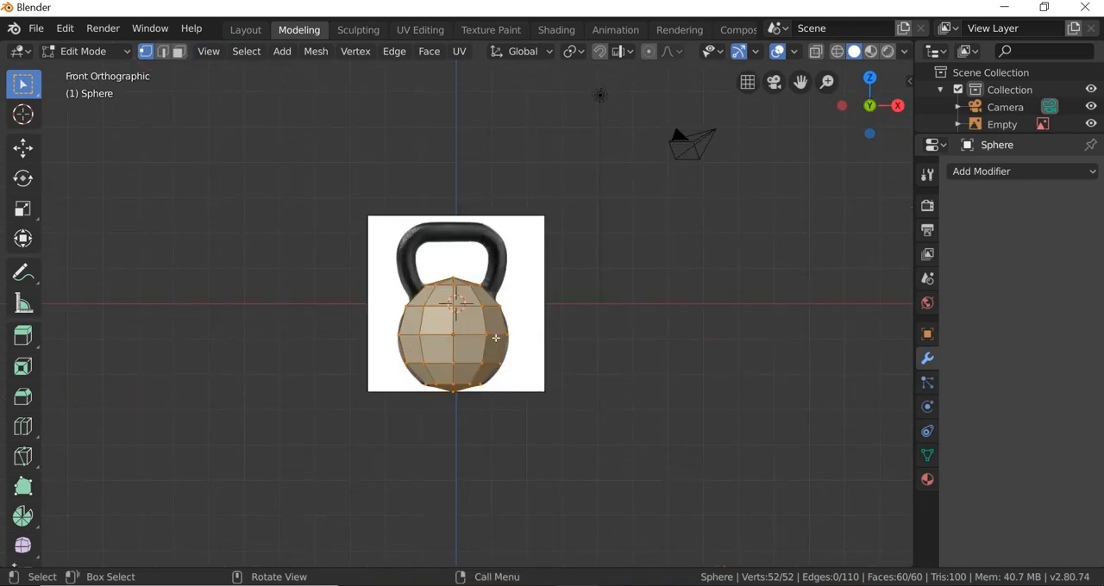
Step: With X-ray on, delete the vertices of the sphere's left half, keeping the centre line and right half
{"action": "scroll", "coordinate": [496, 338], "scroll_direction": "up", "scroll_amount": 3}
{"action": "key", "text": "alt+z"}
{"action": "scroll", "coordinate": [426, 415], "scroll_direction": "up", "scroll_amount": 2}
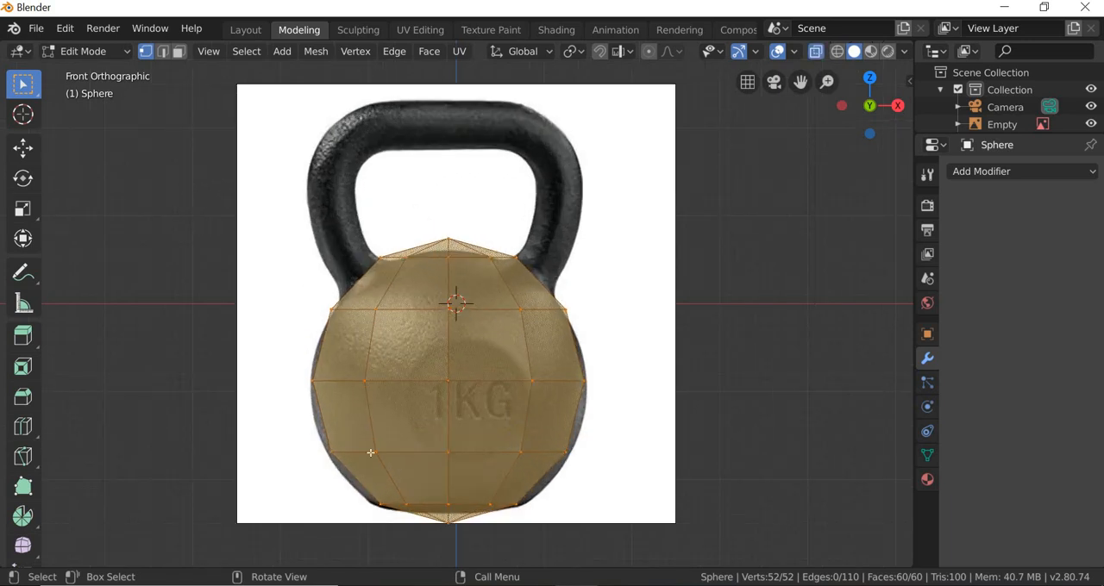
{"action": "left_click_drag", "start_coordinate": [167, 183], "coordinate": [429, 545]}
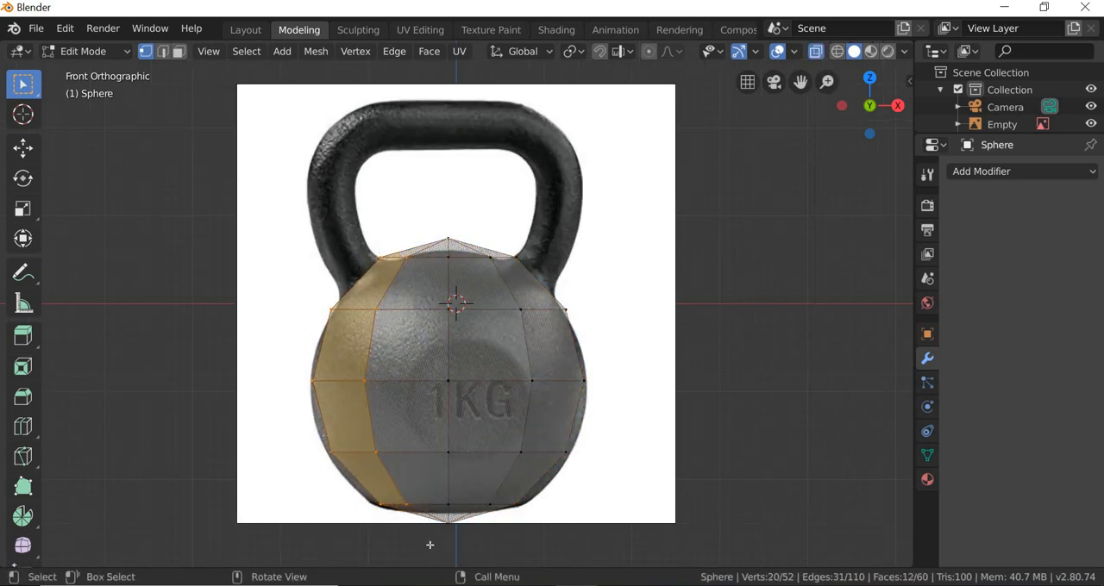
{"action": "key", "text": "x"}
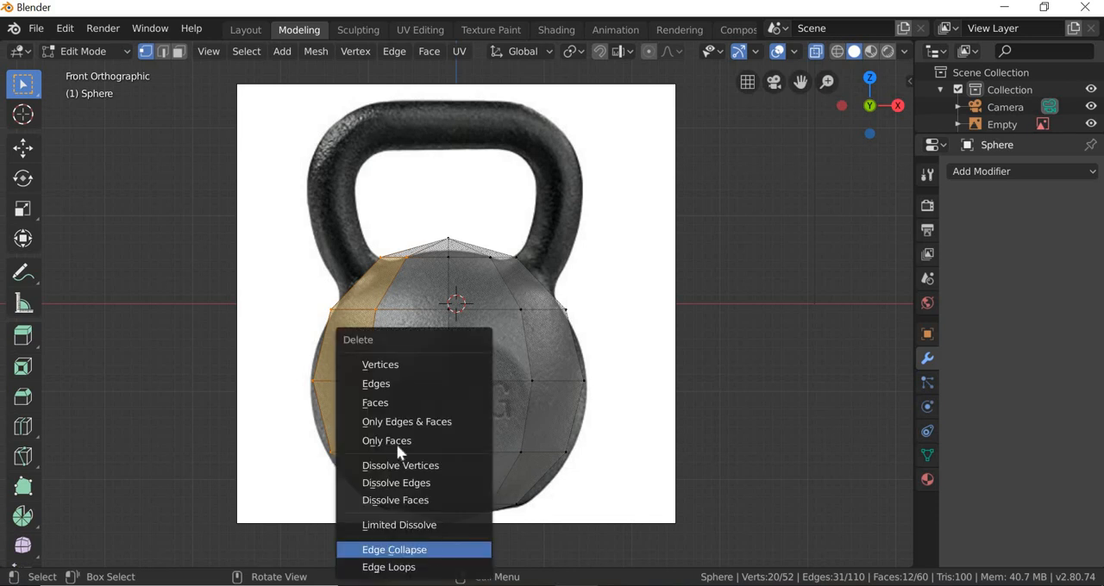
{"action": "left_click", "coordinate": [380, 365]}
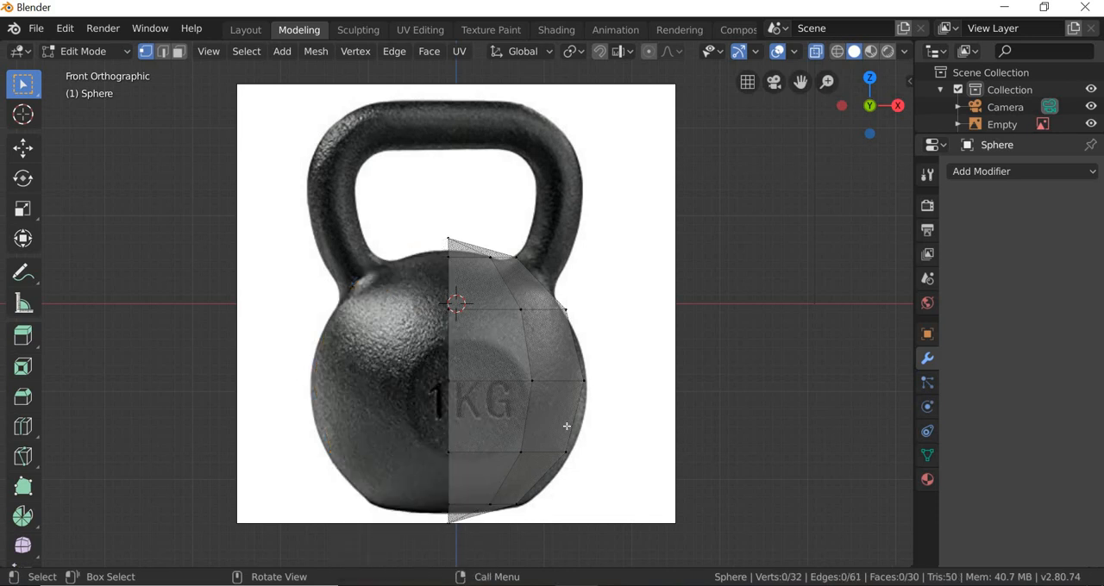
Step: Inset the sphere's upper right side face, where the handle attaches, with a thickness of about 0.109 m
{"action": "scroll", "coordinate": [556, 420], "scroll_direction": "down", "scroll_amount": 1}
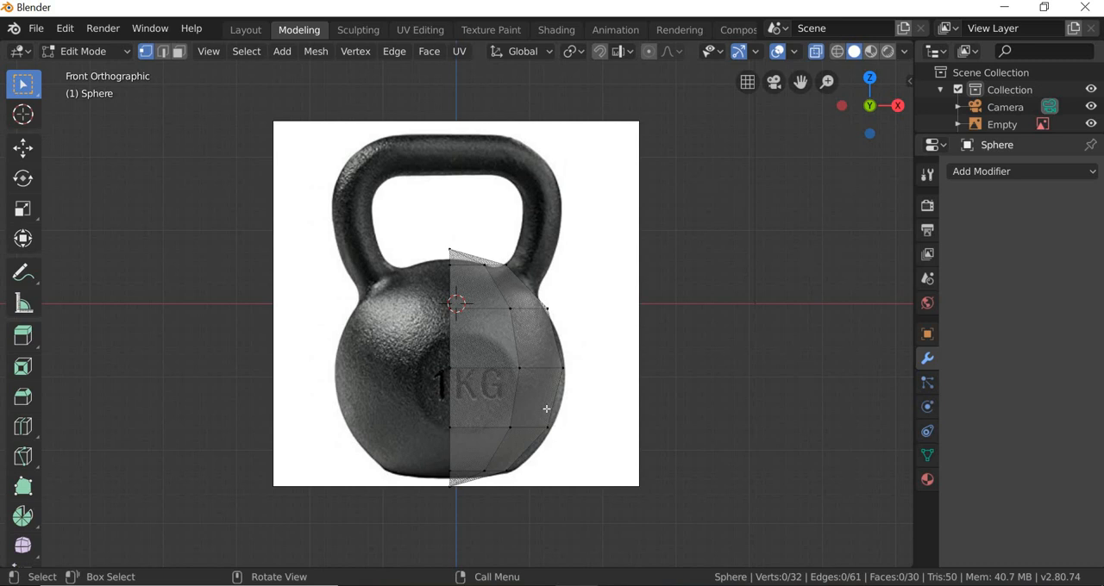
{"action": "middle_click_drag", "start_coordinate": [546, 409], "coordinate": [474, 159]}
{"action": "left_click", "coordinate": [453, 272]}
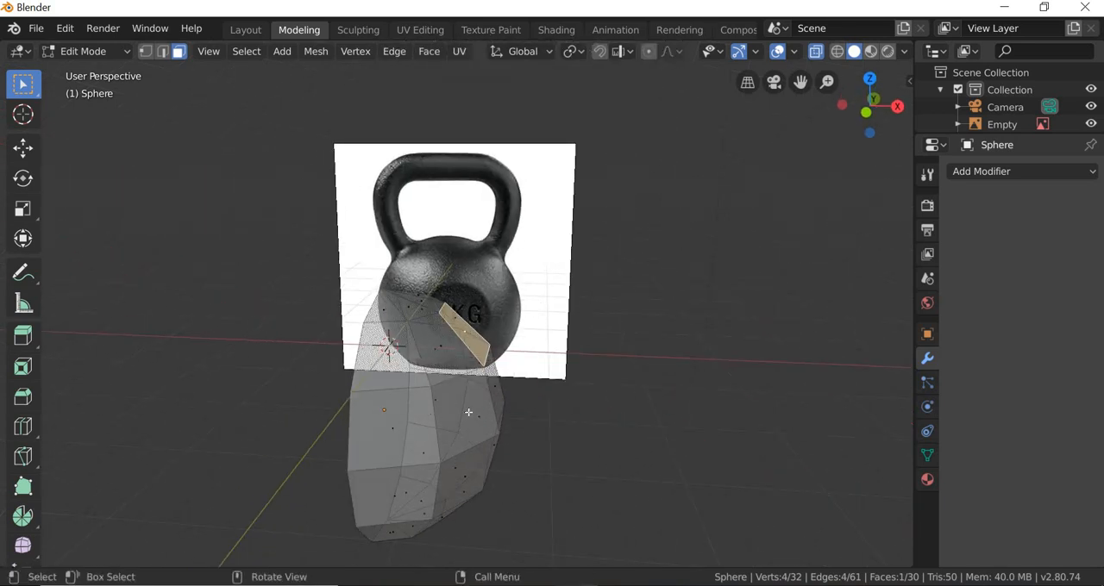
{"action": "middle_click_drag", "start_coordinate": [423, 411], "coordinate": [566, 215]}
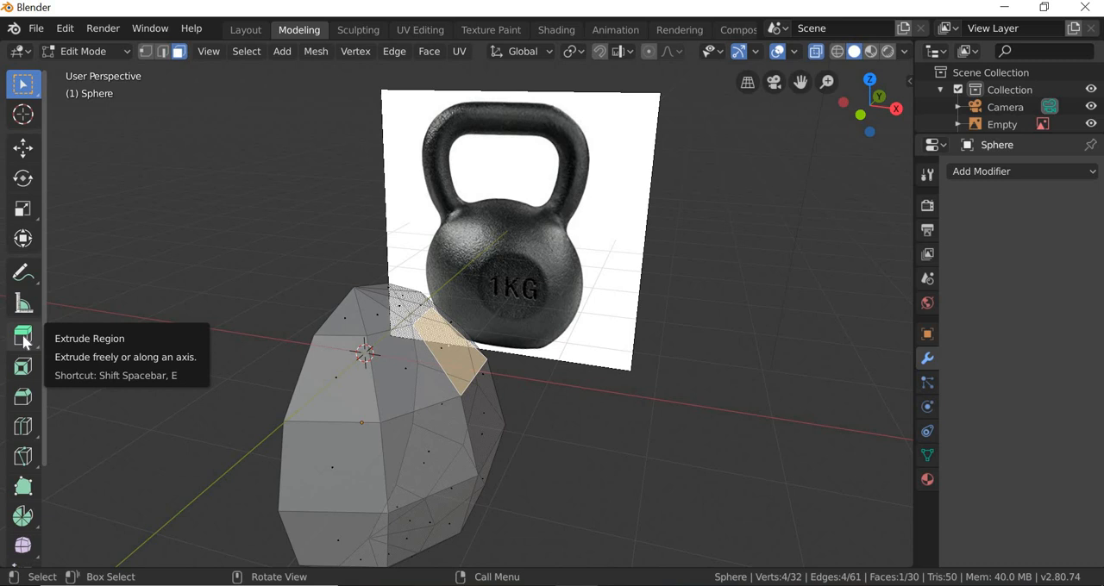
{"action": "left_click", "coordinate": [19, 377]}
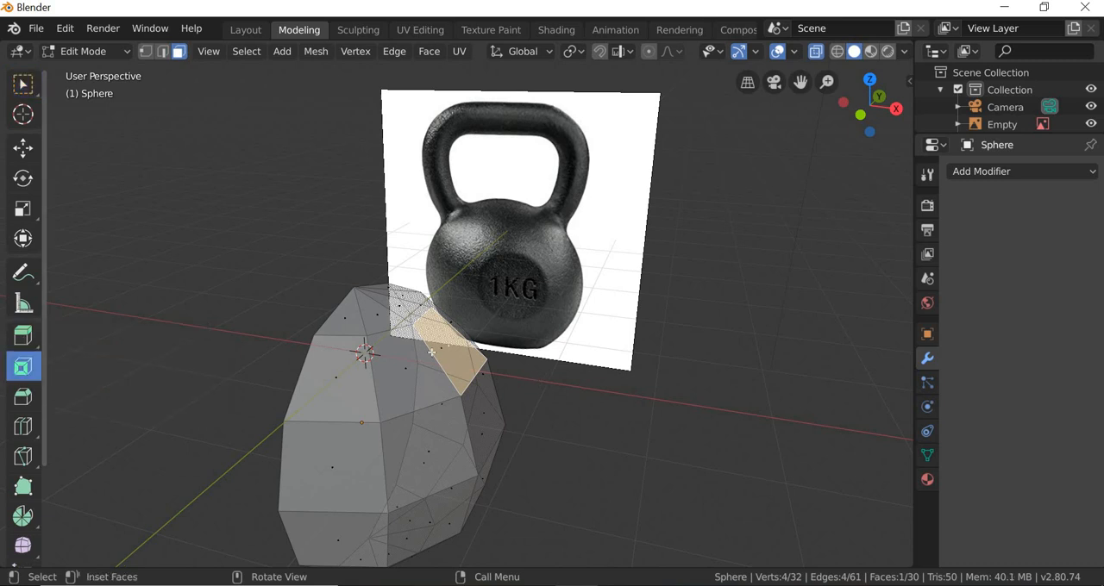
{"action": "left_click_drag", "start_coordinate": [452, 333], "coordinate": [456, 367]}
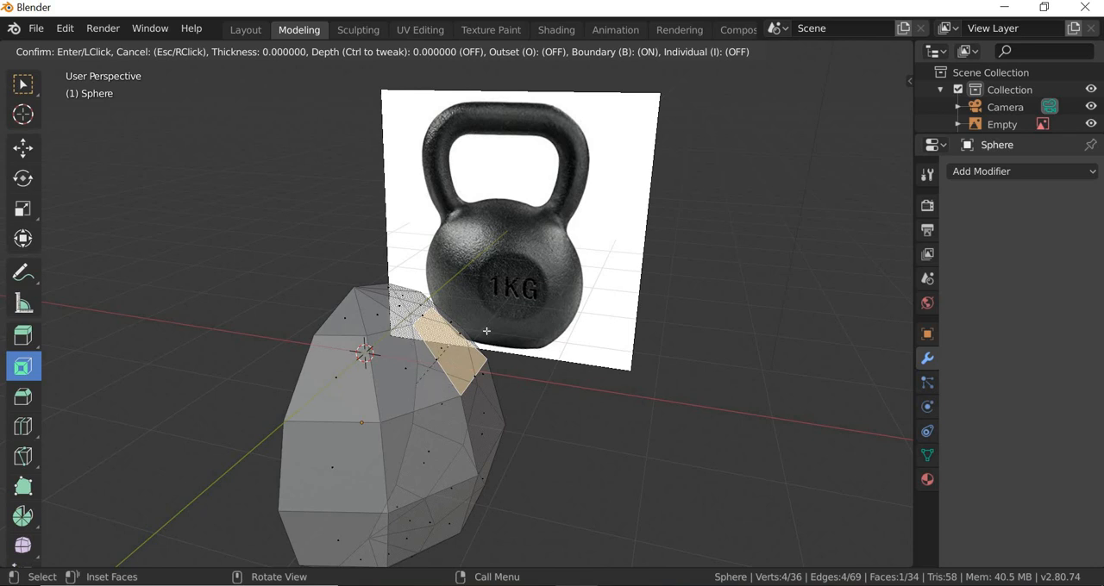
{"action": "left_click_drag", "start_coordinate": [486, 331], "coordinate": [53, 540]}
{"action": "left_click", "coordinate": [107, 552]}
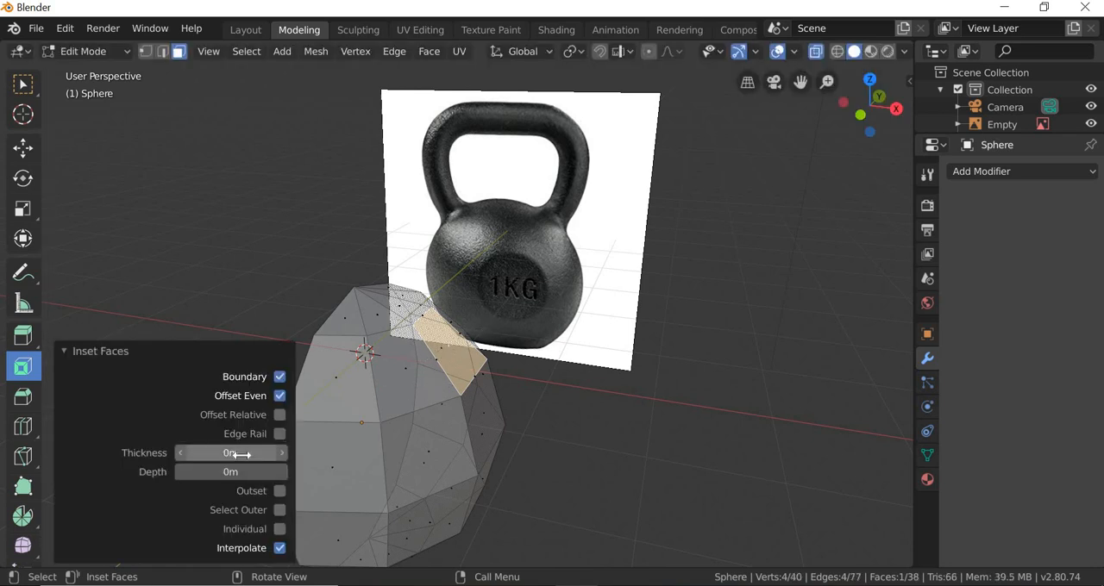
{"action": "left_click_drag", "start_coordinate": [230, 452], "coordinate": [256, 453]}
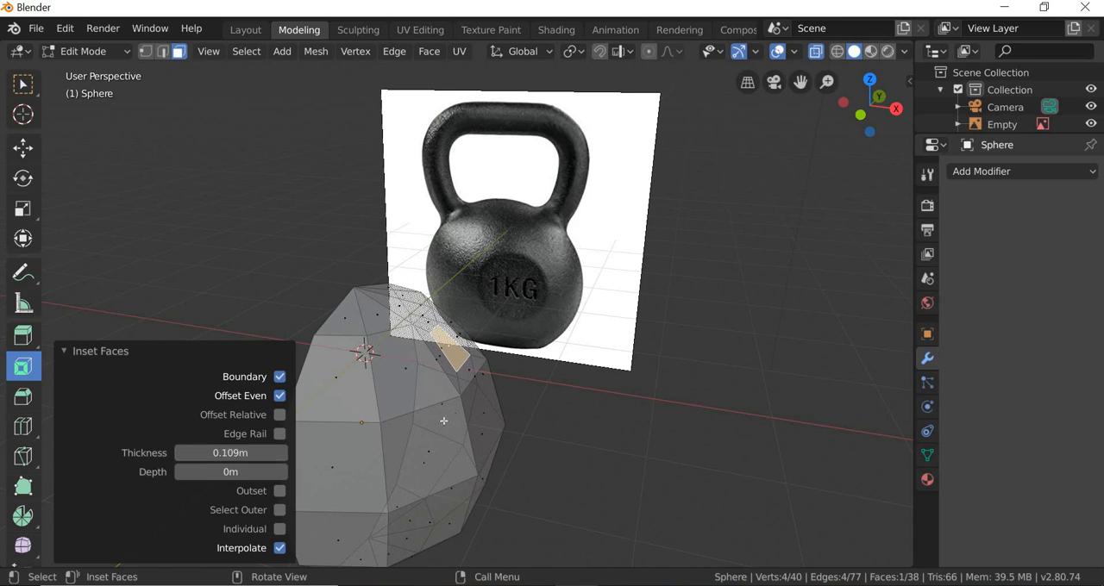
Step: Extrude the inset face along its normal by about 0.484 m and again by about 0.36 m to start the handle
{"action": "middle_click_drag", "start_coordinate": [443, 421], "coordinate": [443, 421]}
{"action": "scroll", "coordinate": [443, 422], "scroll_direction": "up", "scroll_amount": 2}
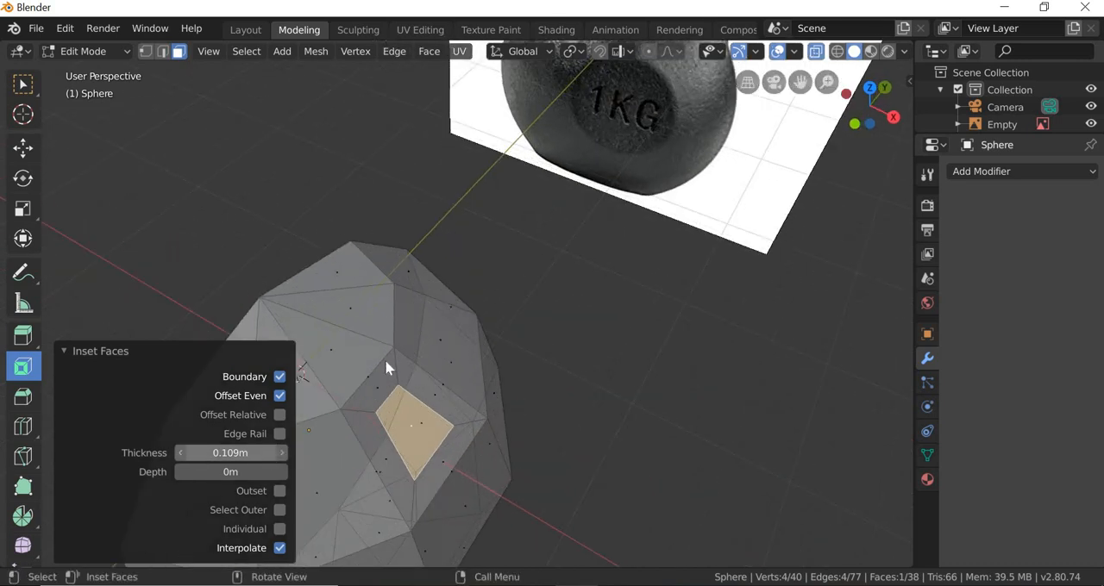
{"action": "left_click", "coordinate": [632, 372]}
{"action": "middle_click_drag", "start_coordinate": [513, 431], "coordinate": [431, 400]}
{"action": "left_click", "coordinate": [447, 419]}
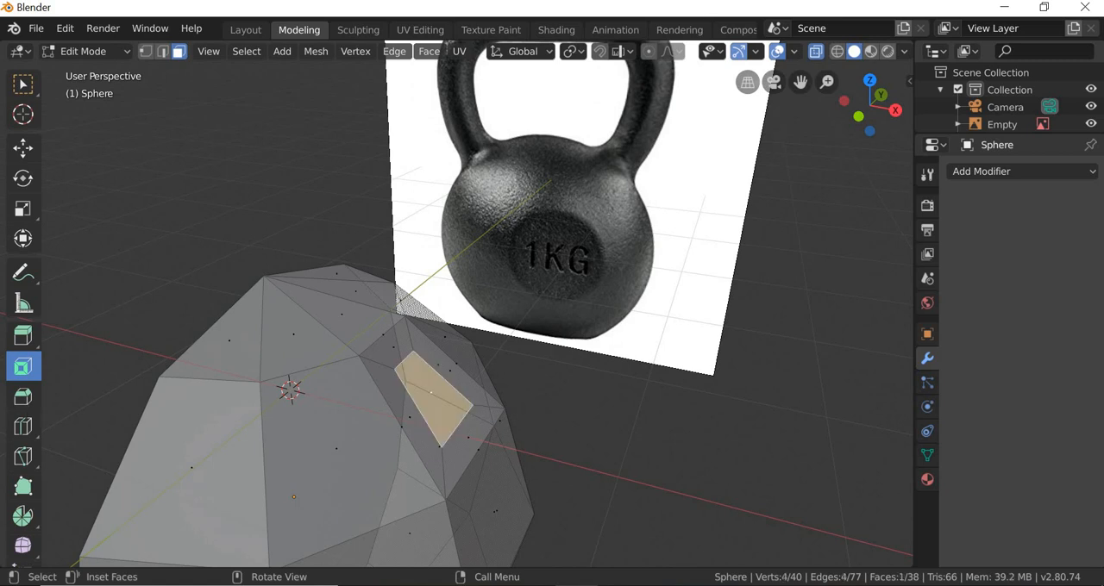
{"action": "left_click", "coordinate": [27, 403]}
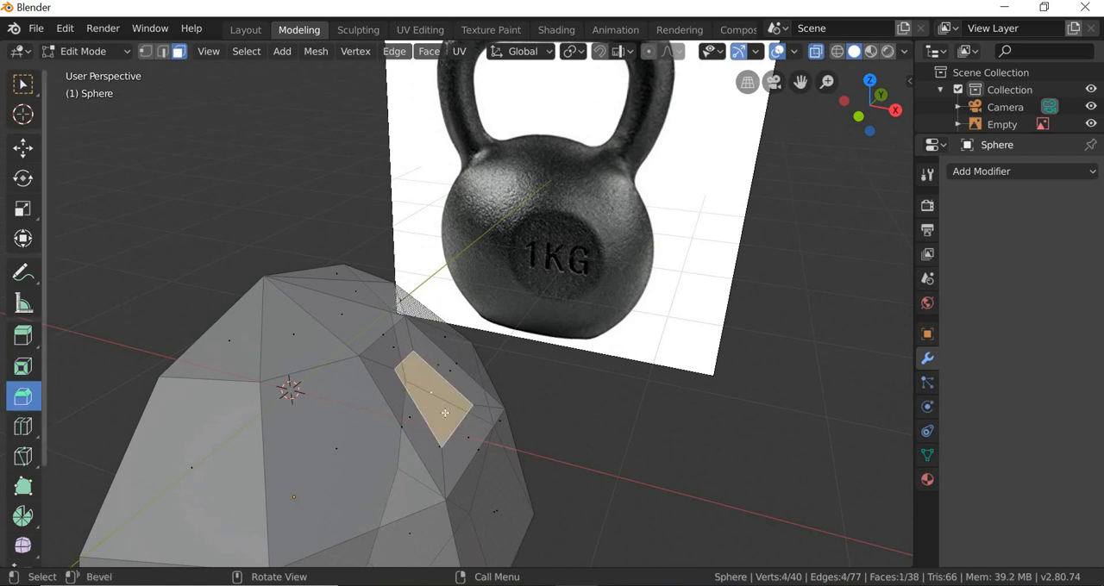
{"action": "left_click", "coordinate": [23, 336]}
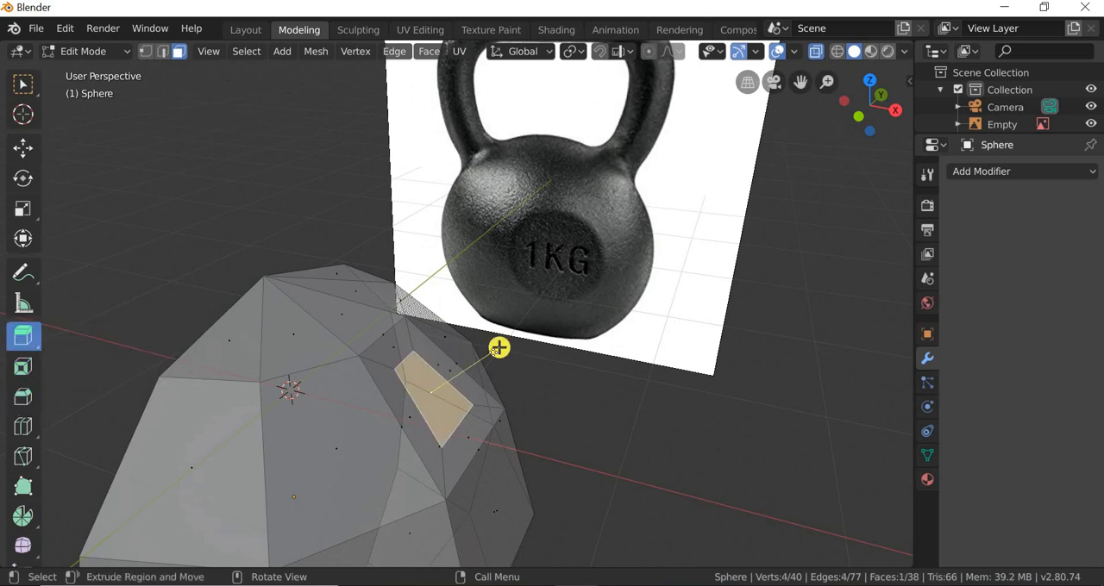
{"action": "left_click_drag", "start_coordinate": [520, 328], "coordinate": [552, 431]}
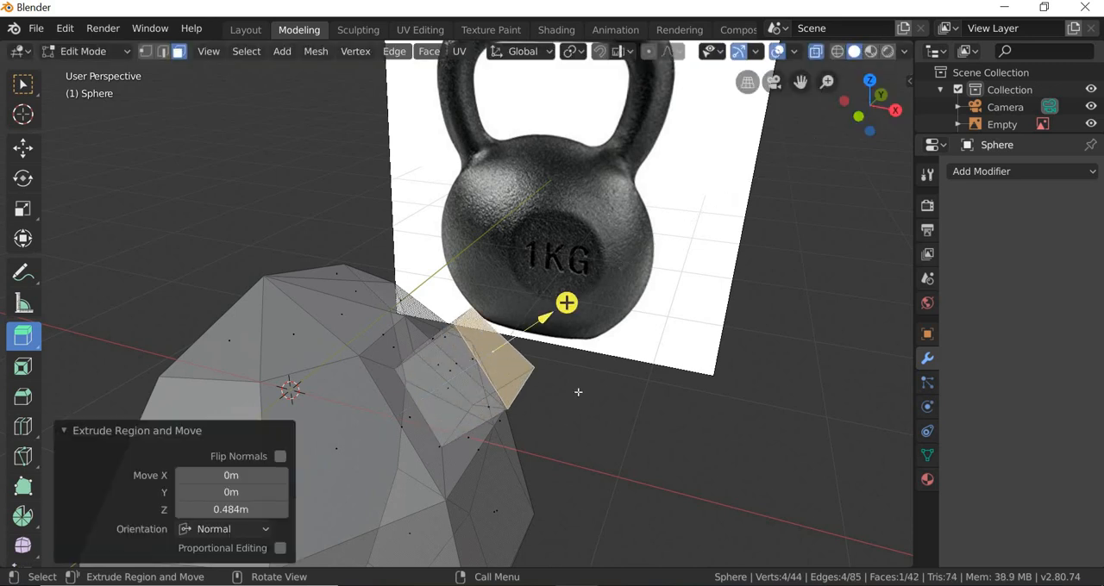
{"action": "middle_click_drag", "start_coordinate": [577, 391], "coordinate": [640, 215]}
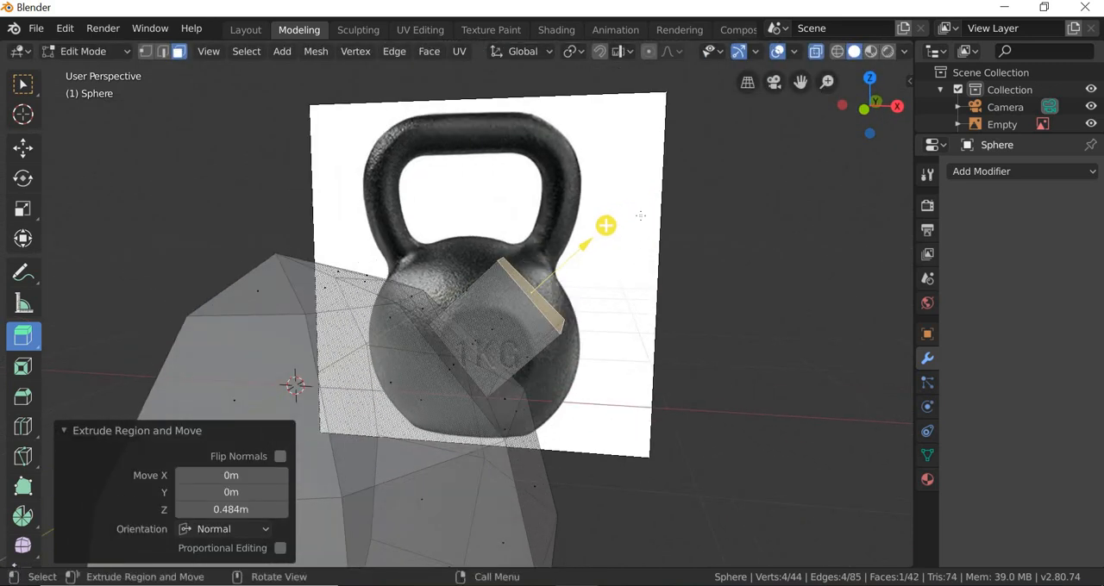
{"action": "left_click_drag", "start_coordinate": [607, 210], "coordinate": [654, 164]}
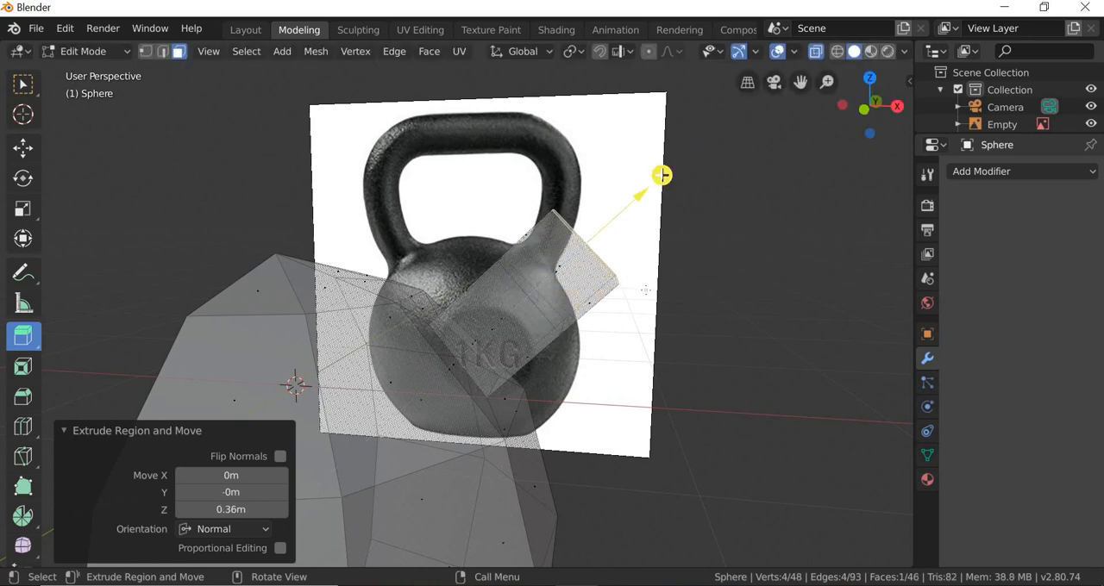
Step: In front view, rotate the handle's end face and move it about 0.327 m up and -0.213 m along X onto the reference
{"action": "scroll", "coordinate": [497, 213], "scroll_direction": "down", "scroll_amount": 2}
{"action": "left_click", "coordinate": [208, 52]}
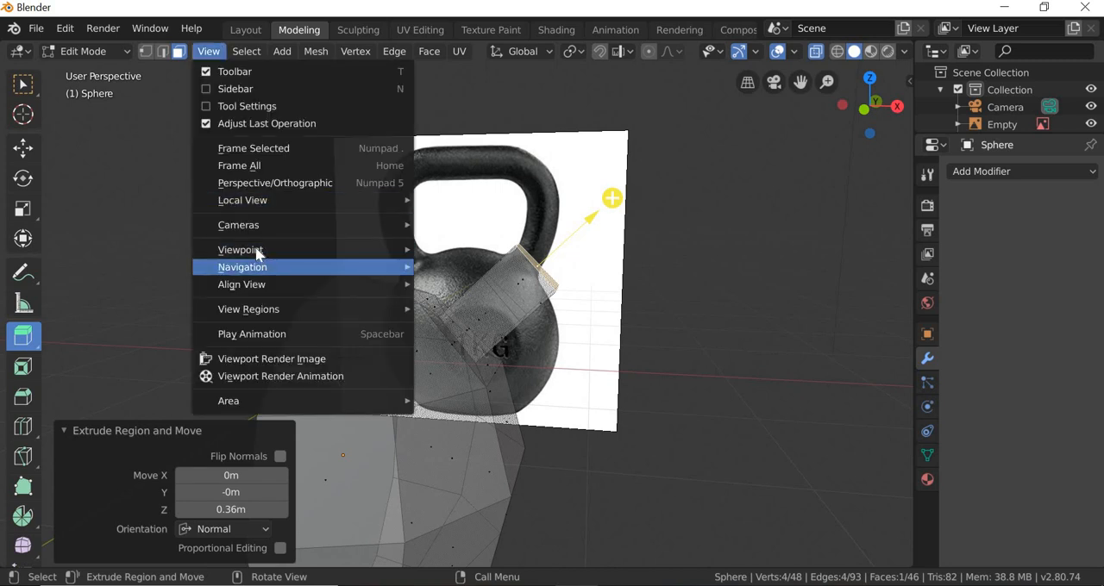
{"action": "mouse_move", "coordinate": [276, 249]}
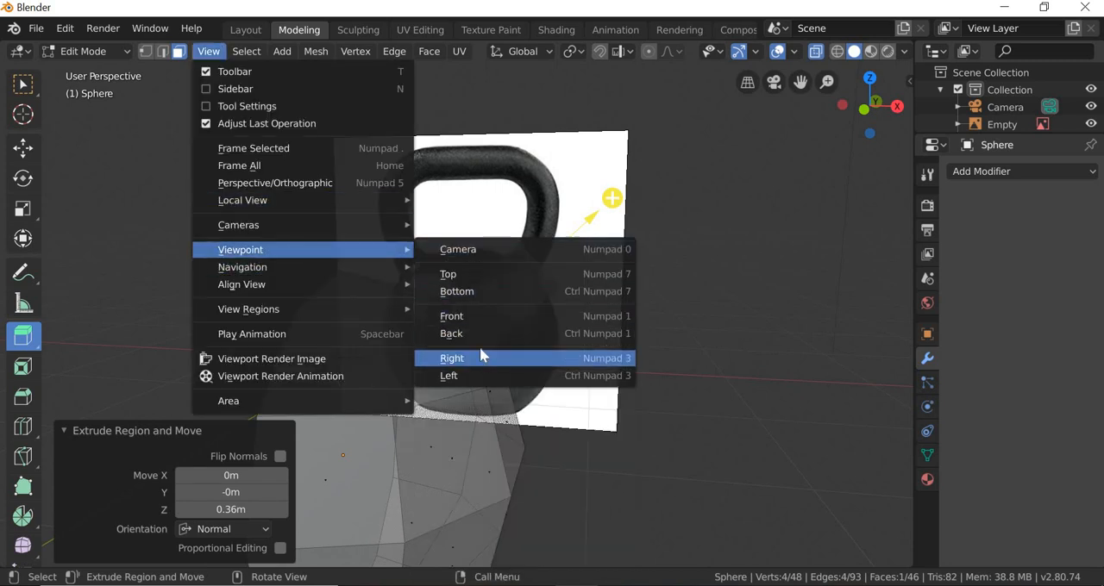
{"action": "left_click", "coordinate": [487, 317]}
{"action": "scroll", "coordinate": [388, 285], "scroll_direction": "up", "scroll_amount": 2}
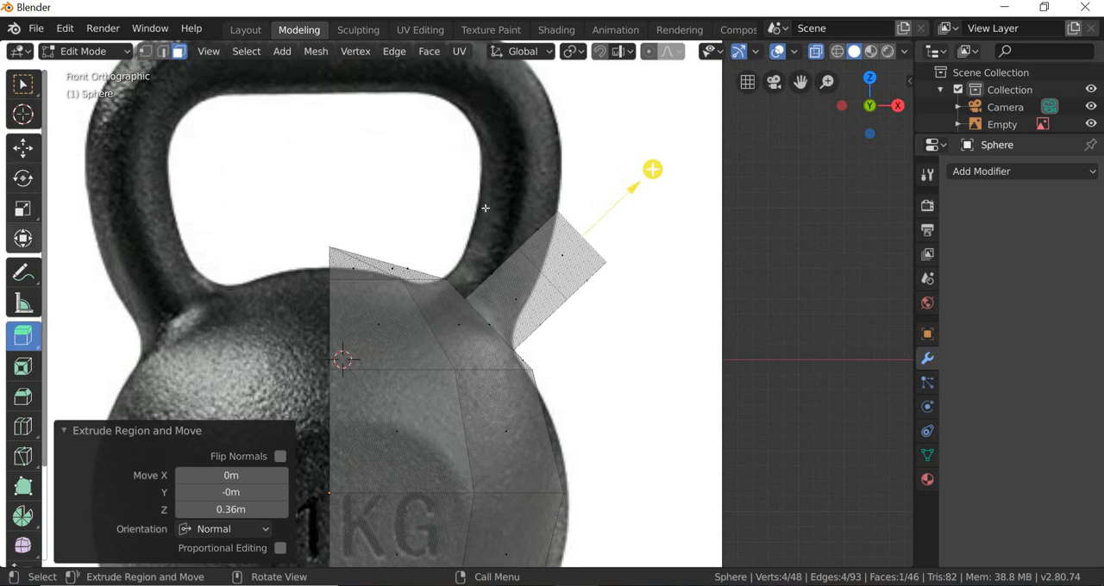
{"action": "left_click", "coordinate": [23, 238]}
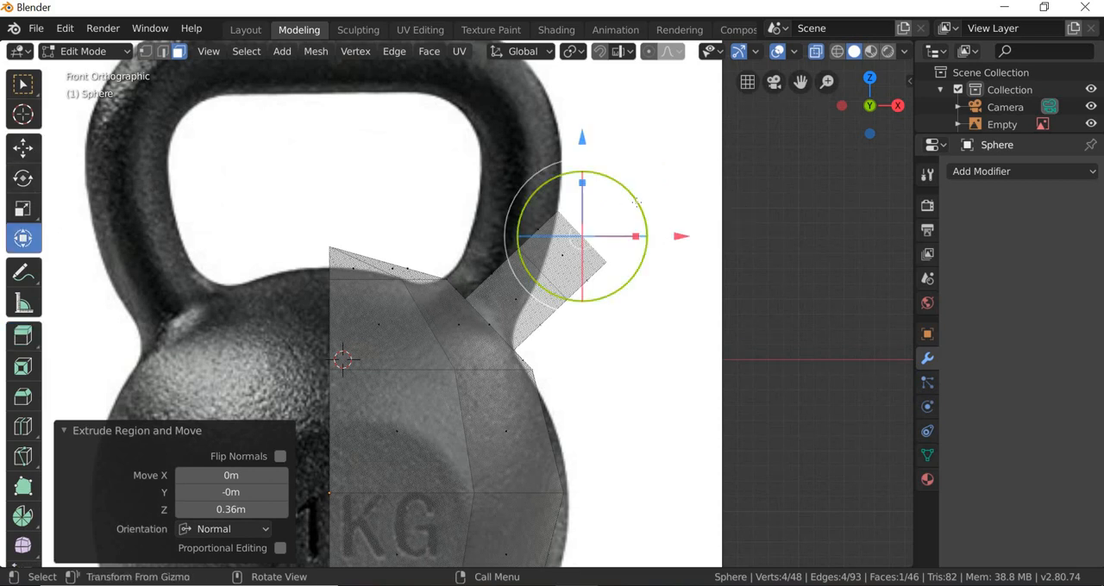
{"action": "left_click_drag", "start_coordinate": [640, 212], "coordinate": [630, 173]}
{"action": "left_click_drag", "start_coordinate": [651, 222], "coordinate": [617, 215]}
{"action": "left_click_drag", "start_coordinate": [556, 111], "coordinate": [556, 61]}
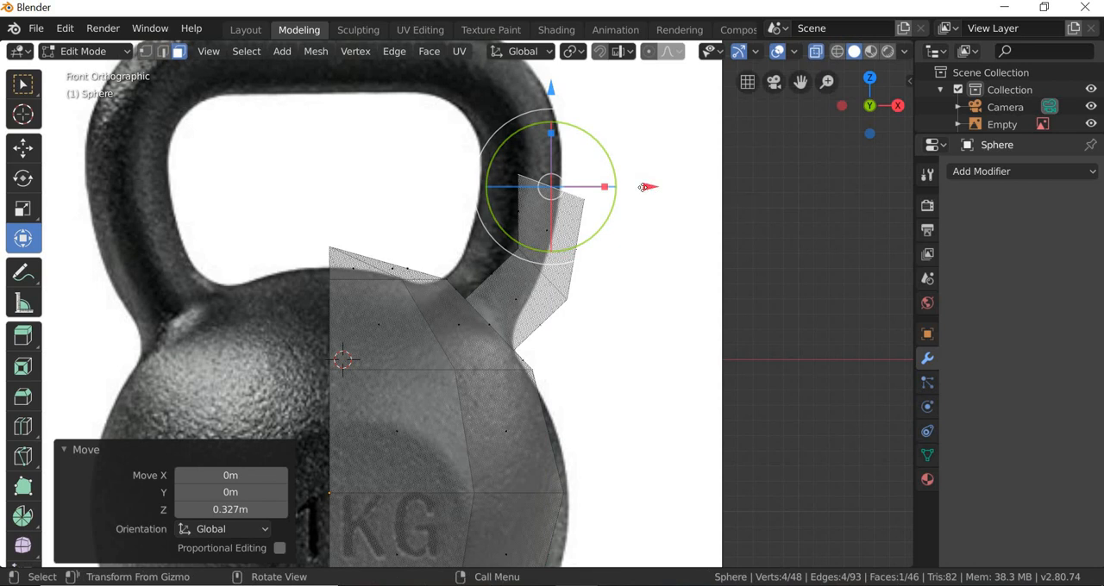
{"action": "left_click_drag", "start_coordinate": [642, 187], "coordinate": [614, 231]}
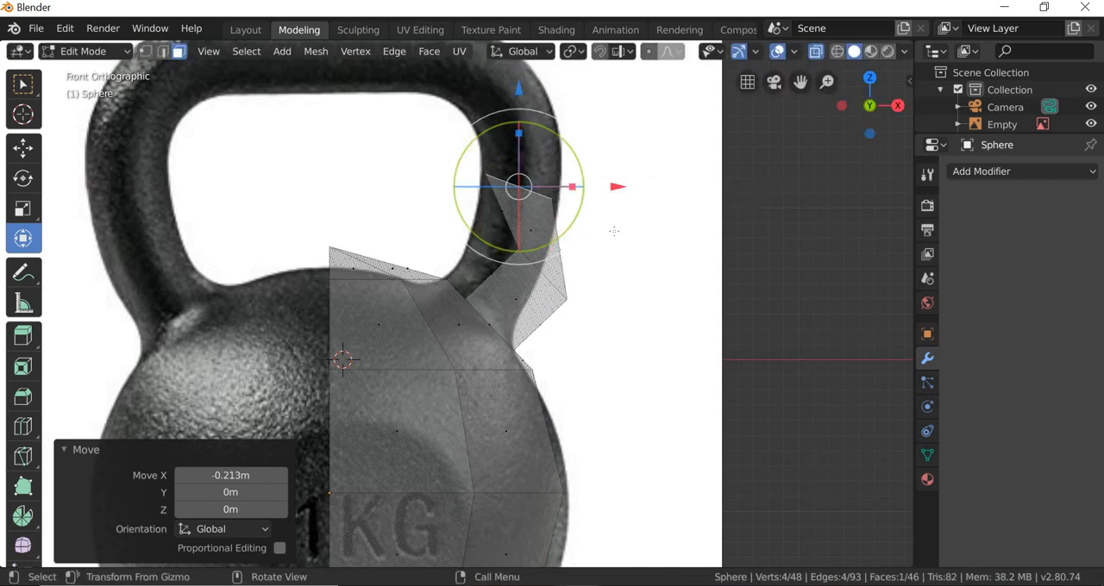
Step: Move the vertices of the handle's middle cross-section about -0.239 m in X and 0.163 m in Z onto the reference
{"action": "left_click", "coordinate": [27, 86]}
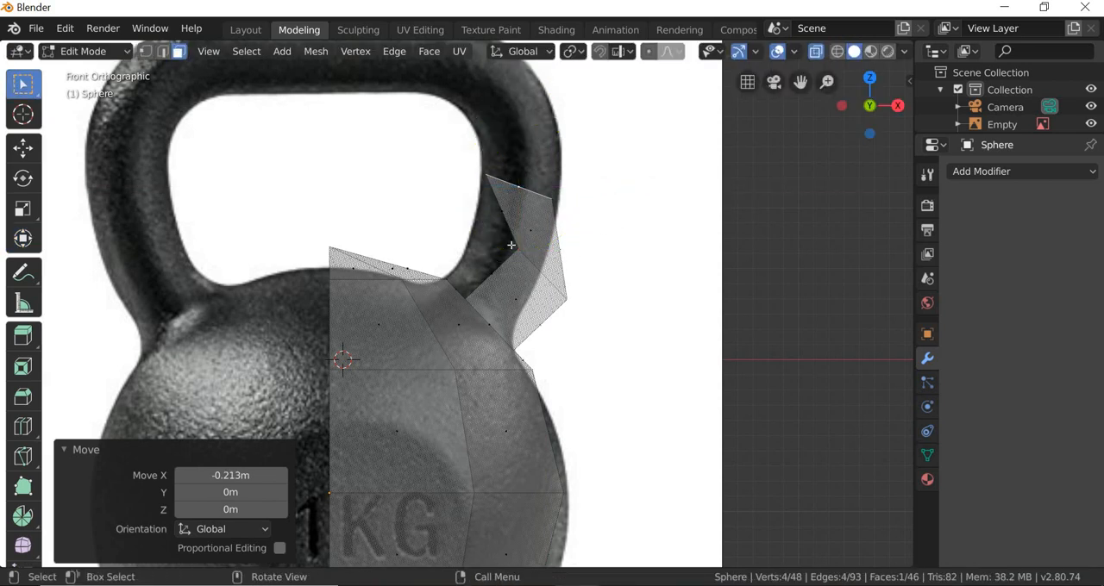
{"action": "left_click_drag", "start_coordinate": [550, 285], "coordinate": [497, 242]}
{"action": "left_click", "coordinate": [144, 52]}
{"action": "key", "text": "alt+a"}
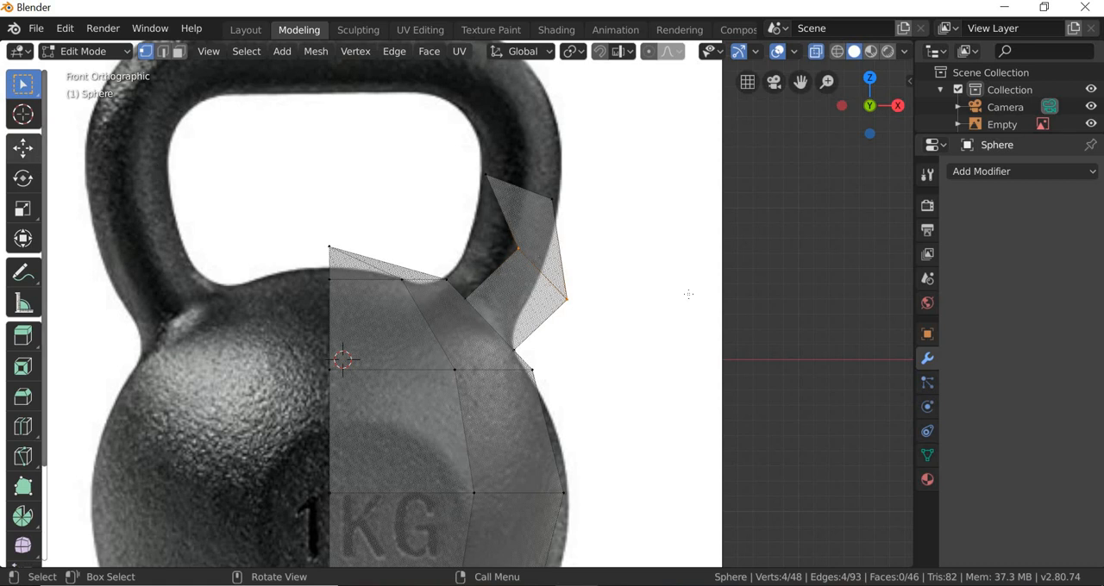
{"action": "left_click", "coordinate": [25, 150]}
{"action": "mouse_move", "coordinate": [546, 225]}
{"action": "left_mouse_down"}
{"action": "mouse_move", "coordinate": [537, 220]}
{"action": "mouse_move", "coordinate": [556, 221]}
{"action": "left_mouse_up"}
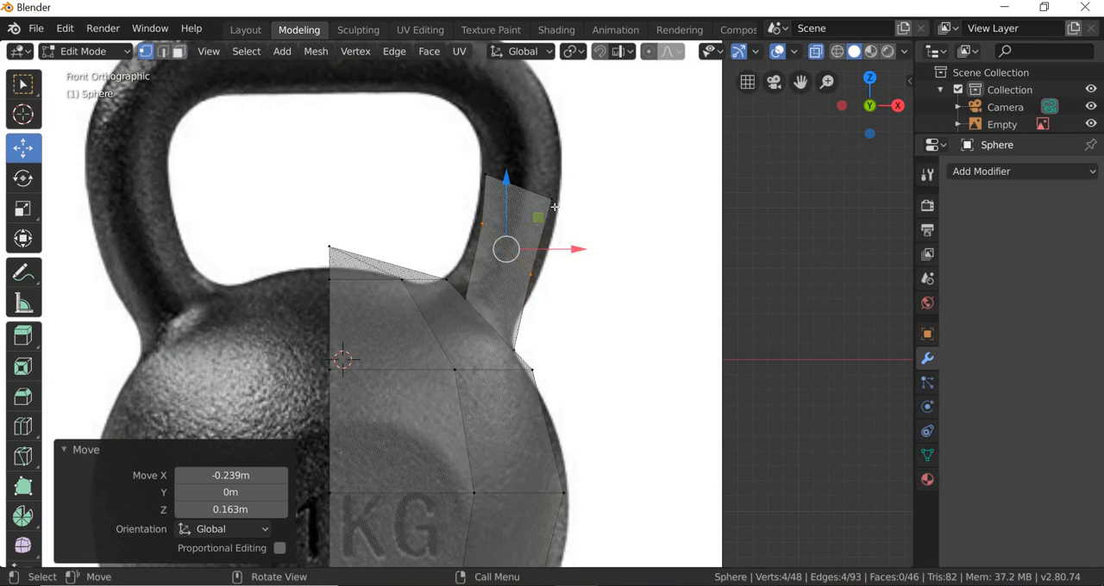
Step: Select the handle's upper end face and extrude it about 0.528 m along its normal in front view
{"action": "key", "text": "3"}
{"action": "middle_click_drag", "start_coordinate": [553, 213], "coordinate": [239, 135]}
{"action": "left_click", "coordinate": [533, 254]}
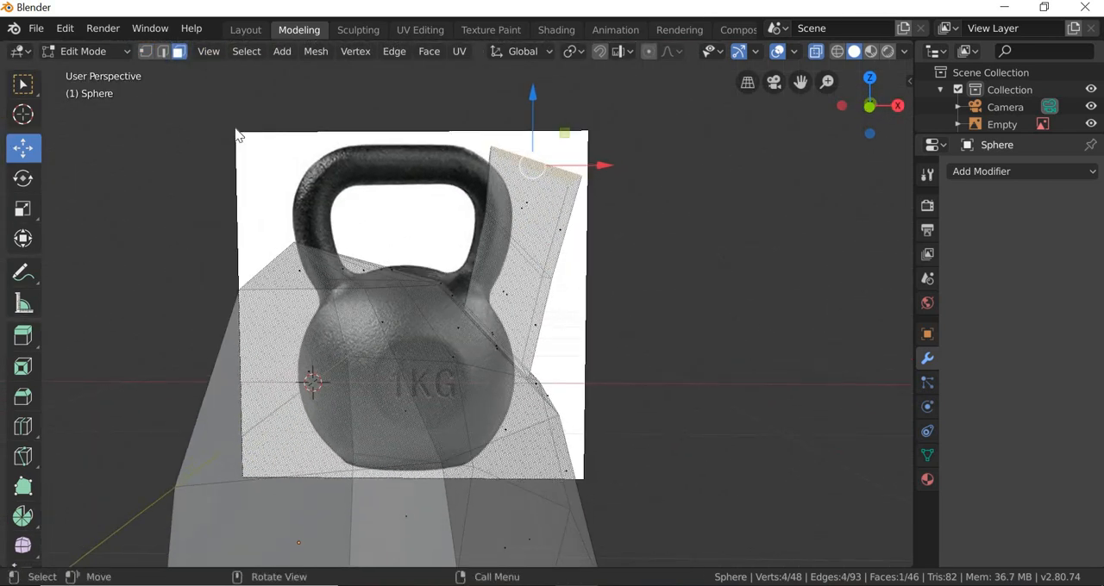
{"action": "left_click", "coordinate": [208, 51]}
{"action": "mouse_move", "coordinate": [250, 249]}
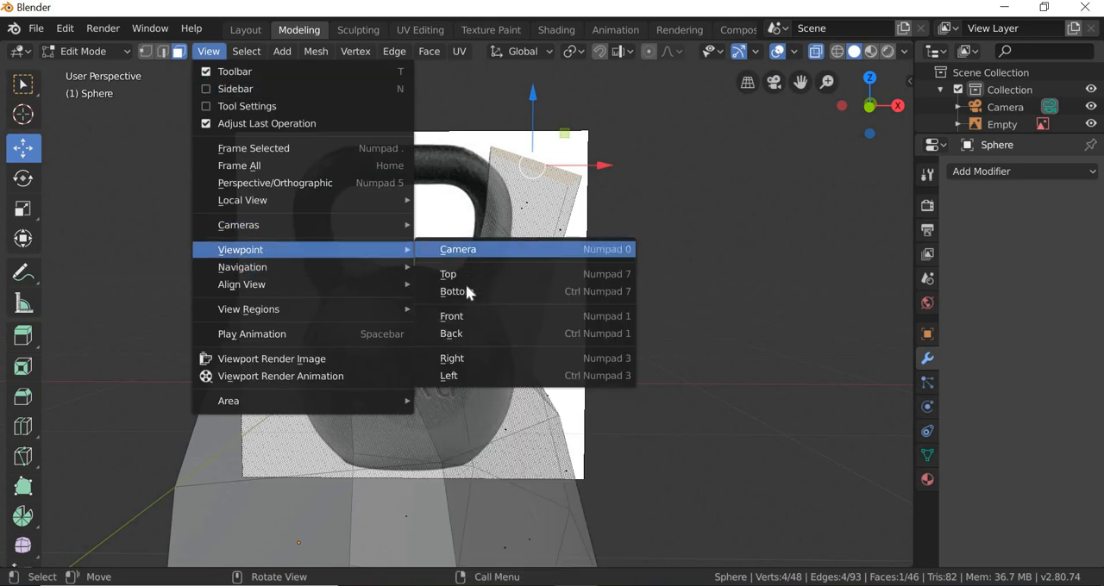
{"action": "left_click", "coordinate": [455, 316]}
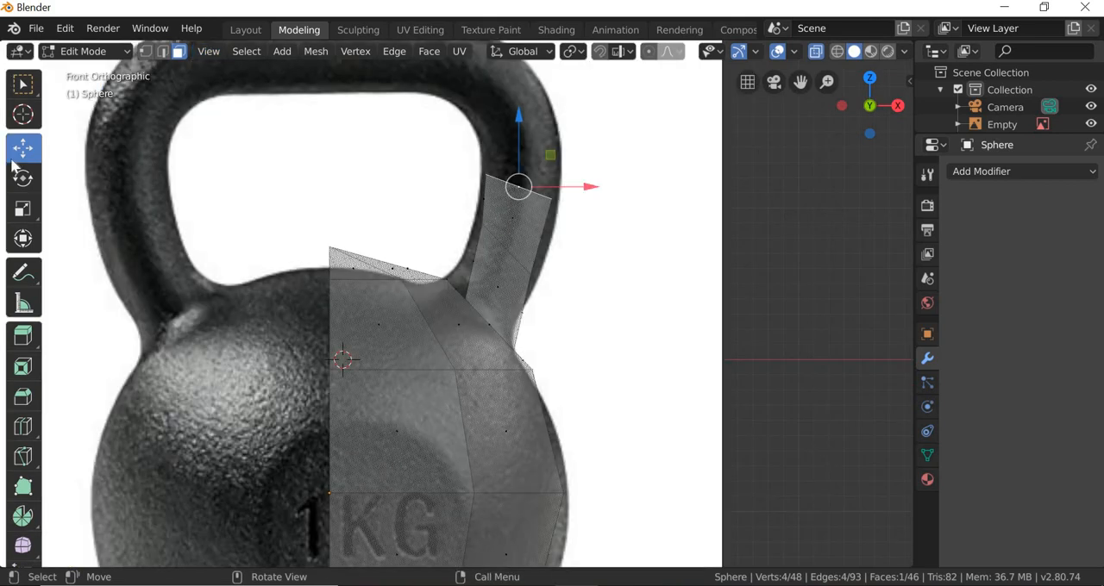
{"action": "left_click", "coordinate": [23, 338]}
{"action": "scroll", "coordinate": [546, 143], "scroll_direction": "down", "scroll_amount": 2}
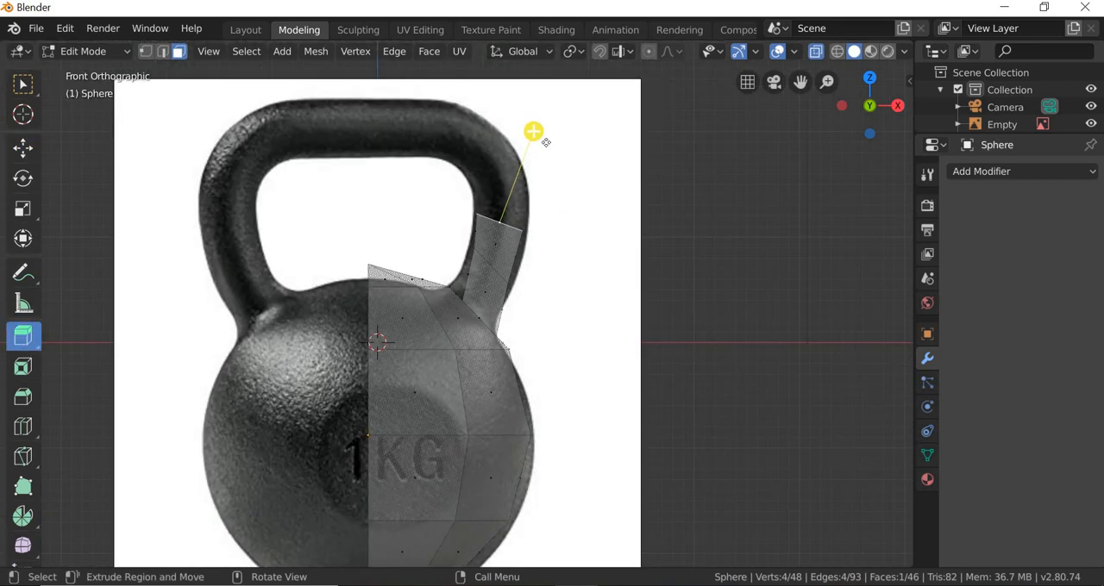
{"action": "left_click_drag", "start_coordinate": [541, 88], "coordinate": [554, 53]}
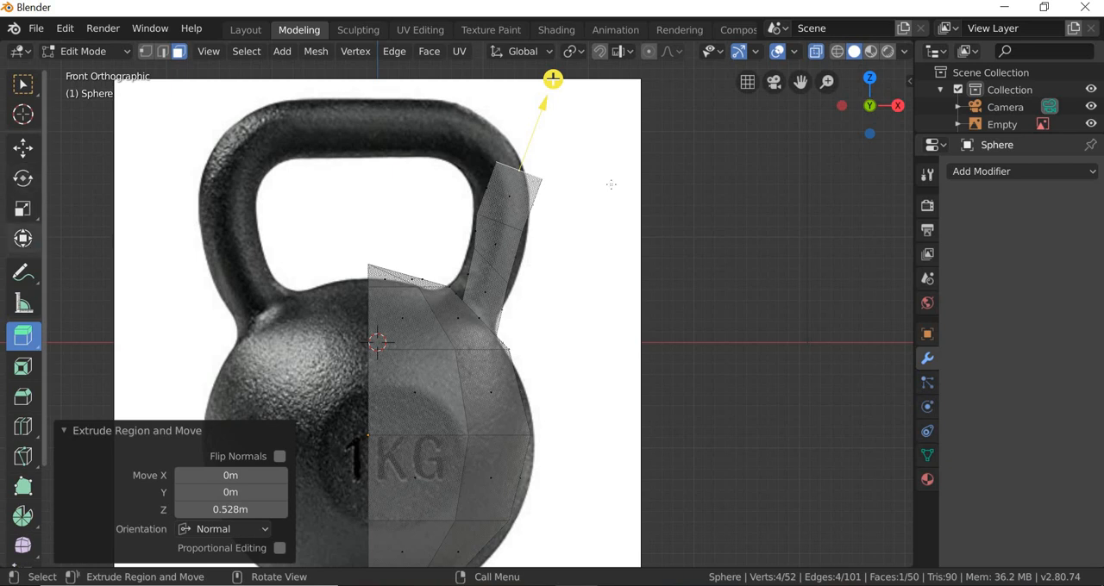
Step: Shift the new end face toward the handle's centre along X and rotate it about -49° around Y to follow the bend
{"action": "left_click", "coordinate": [24, 239]}
{"action": "left_click_drag", "start_coordinate": [605, 164], "coordinate": [586, 165]}
{"action": "left_click_drag", "start_coordinate": [559, 131], "coordinate": [526, 62]}
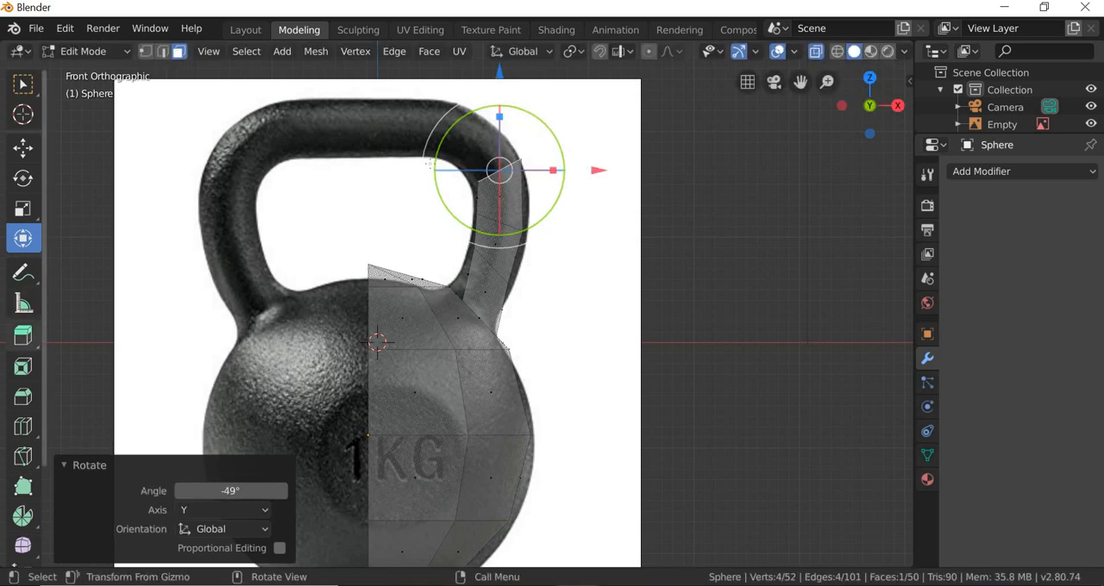
Step: Extrude the rotated end face about 0.542 m along its normal into the handle's upper corner and ready it for moving
{"action": "left_click", "coordinate": [24, 336]}
{"action": "left_click_drag", "start_coordinate": [422, 71], "coordinate": [402, 63]}
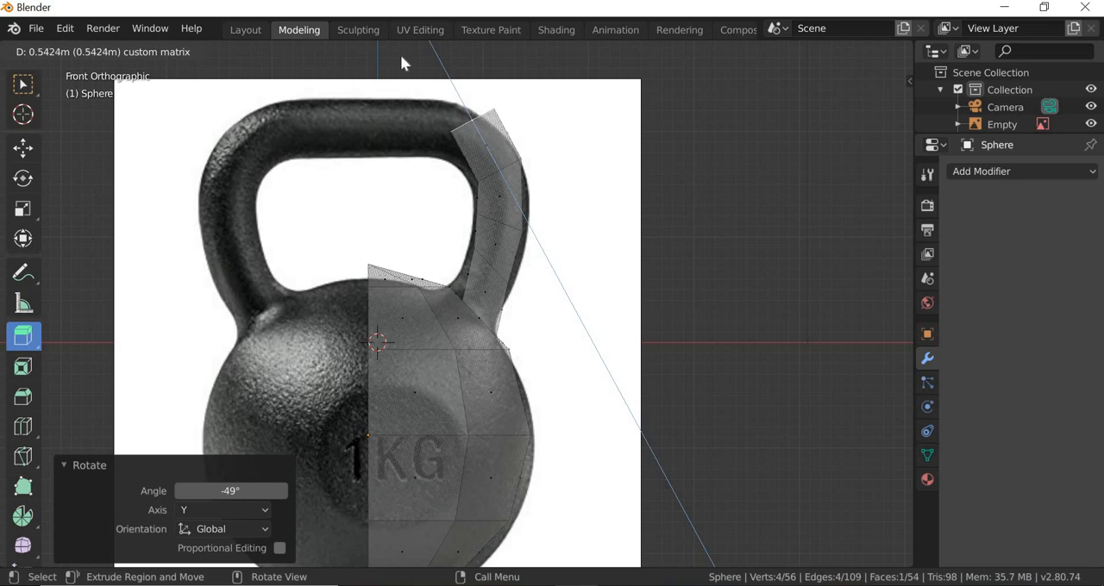
{"action": "left_click_drag", "start_coordinate": [51, 209], "coordinate": [51, 209]}
{"action": "left_click", "coordinate": [23, 147]}
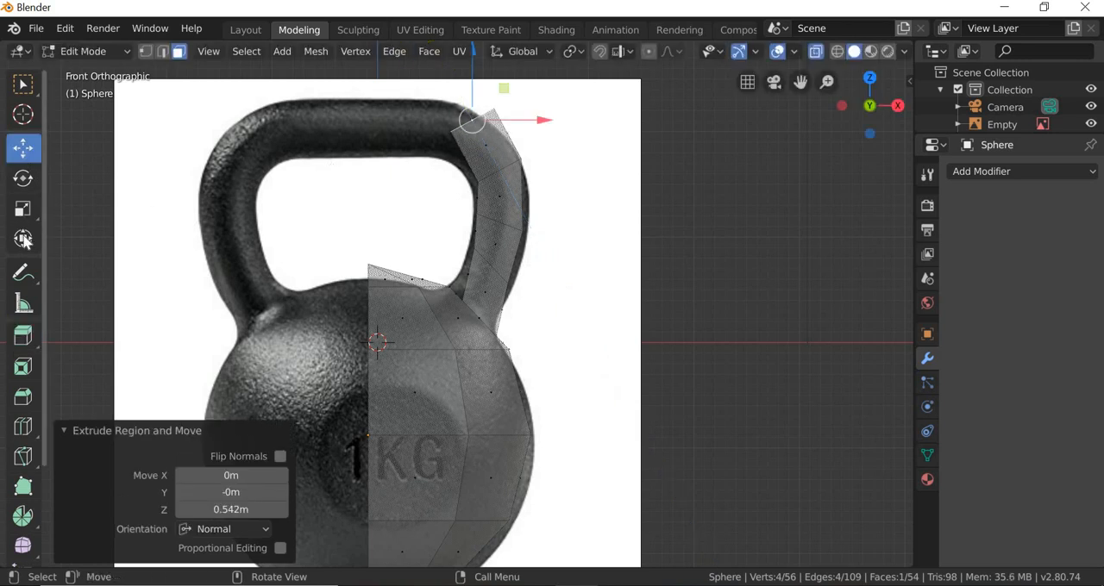
Step: Move the handle's end face down and toward the centre at the upper corner and rotate it about -39.4° around Y
{"action": "left_click", "coordinate": [23, 238]}
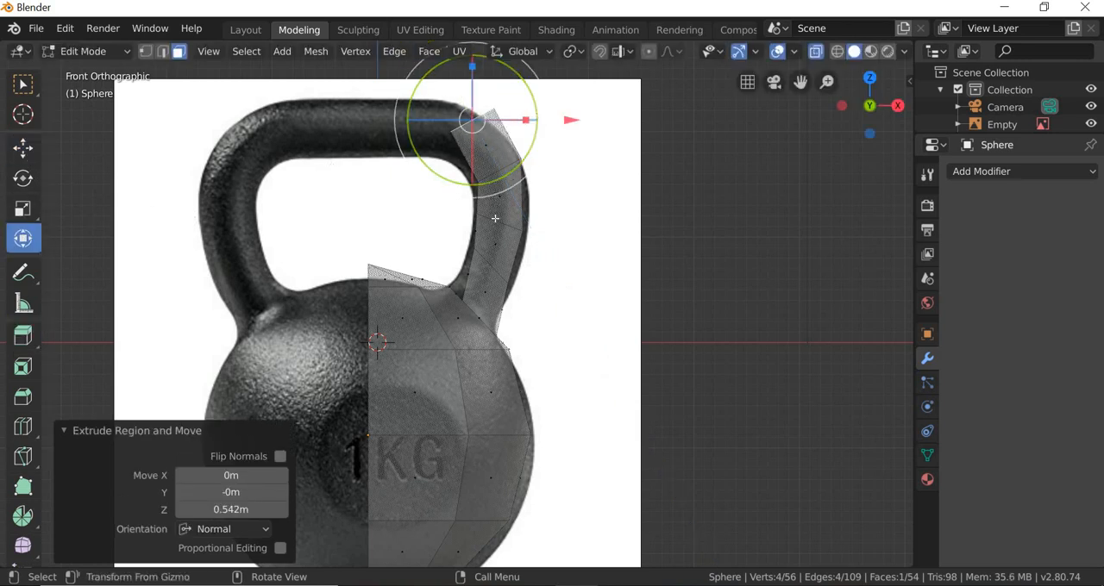
{"action": "middle_click_drag", "start_coordinate": [507, 257], "coordinate": [511, 363], "text": "shift"}
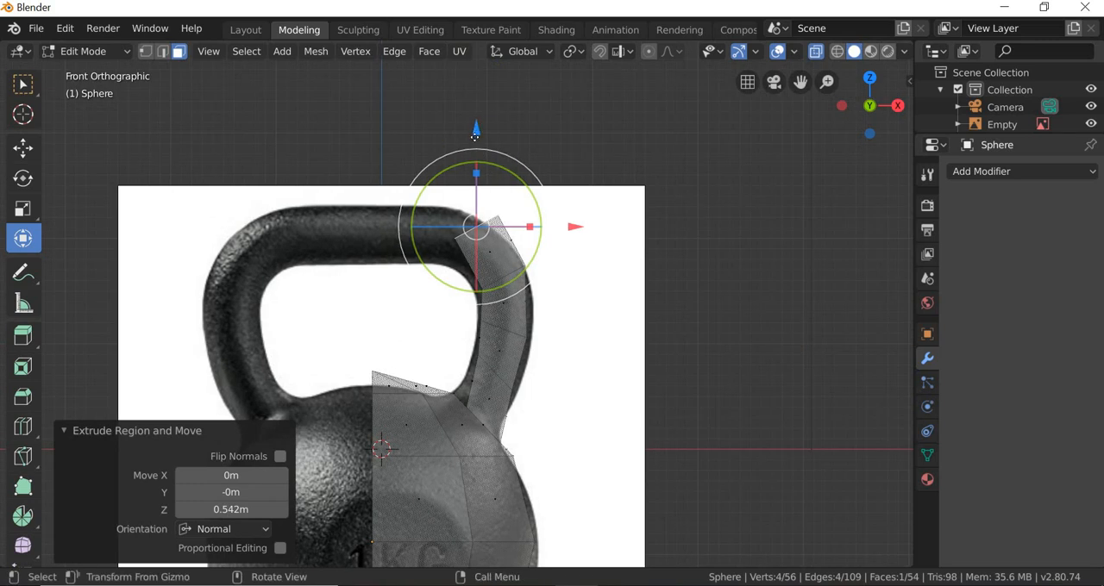
{"action": "left_click_drag", "start_coordinate": [475, 131], "coordinate": [491, 146]}
{"action": "left_click_drag", "start_coordinate": [574, 242], "coordinate": [562, 242]}
{"action": "left_click_drag", "start_coordinate": [519, 213], "coordinate": [481, 129]}
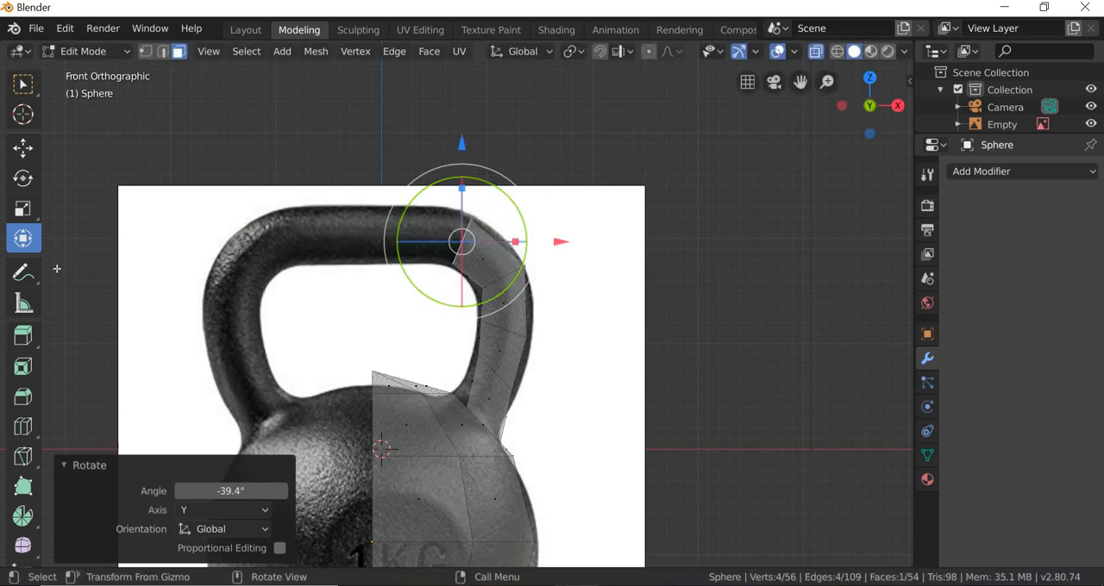
Step: Extrude the handle's end face about 0.383 m along its normal toward the top bar
{"action": "left_click", "coordinate": [23, 336]}
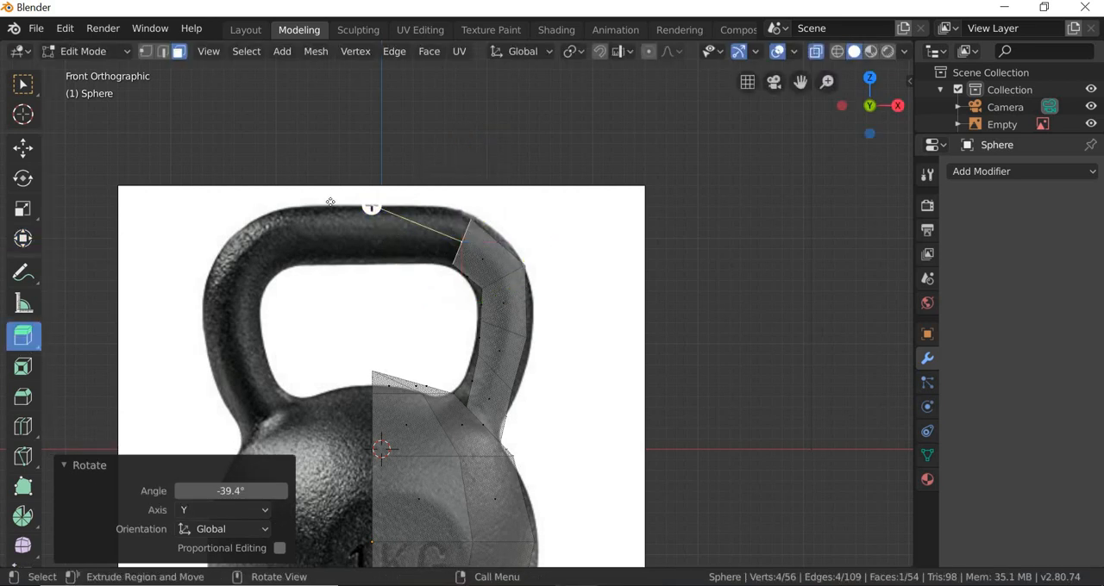
{"action": "left_click_drag", "start_coordinate": [330, 202], "coordinate": [337, 202]}
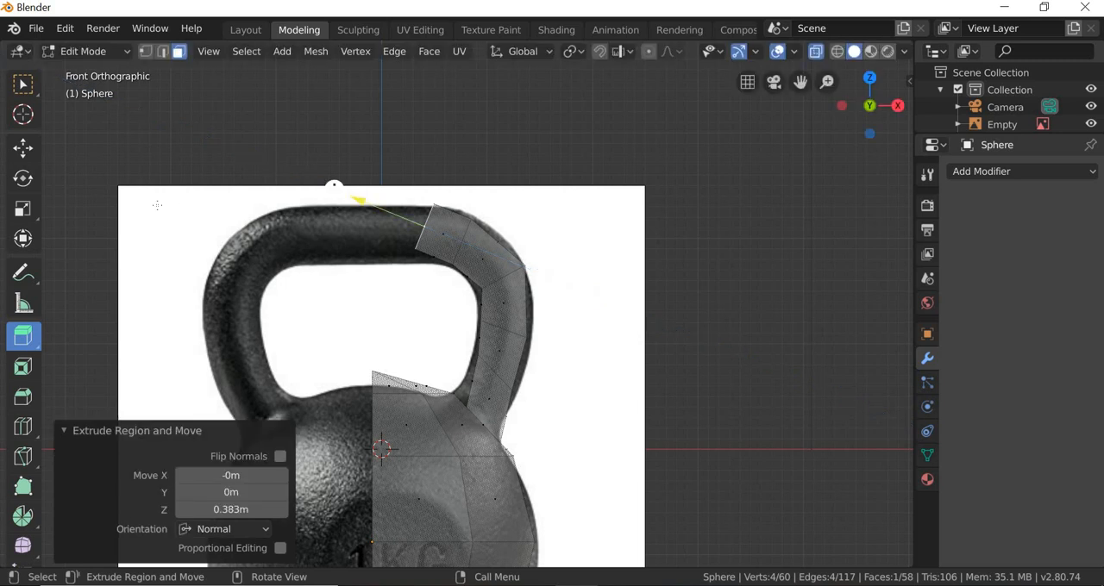
Step: Rotate the new end face about -25.2° around Y to stand vertical and move it about -0.115 m in Z
{"action": "left_click", "coordinate": [24, 238]}
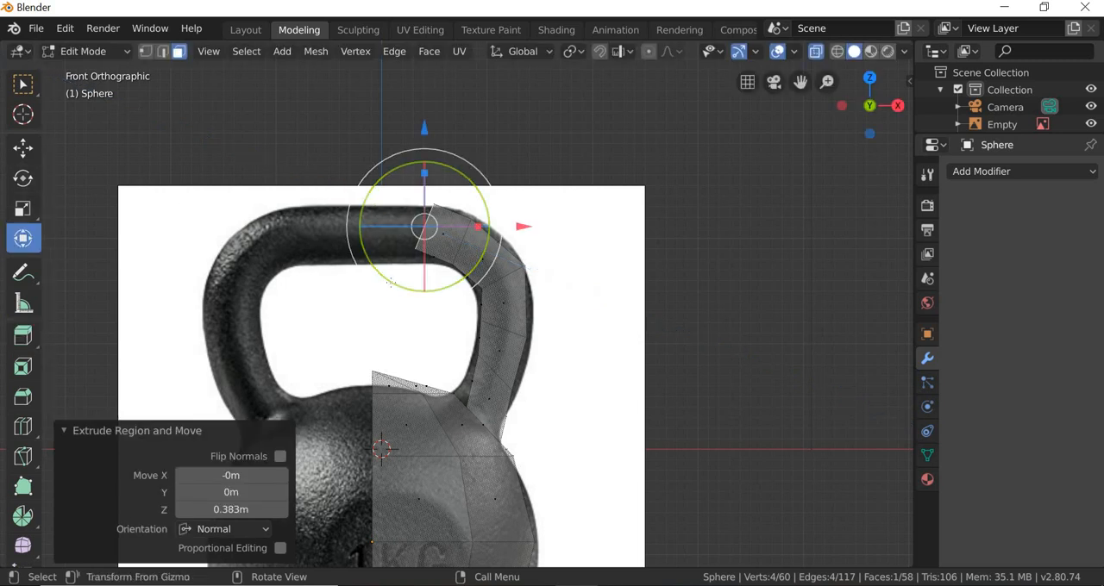
{"action": "left_click_drag", "start_coordinate": [370, 274], "coordinate": [393, 300]}
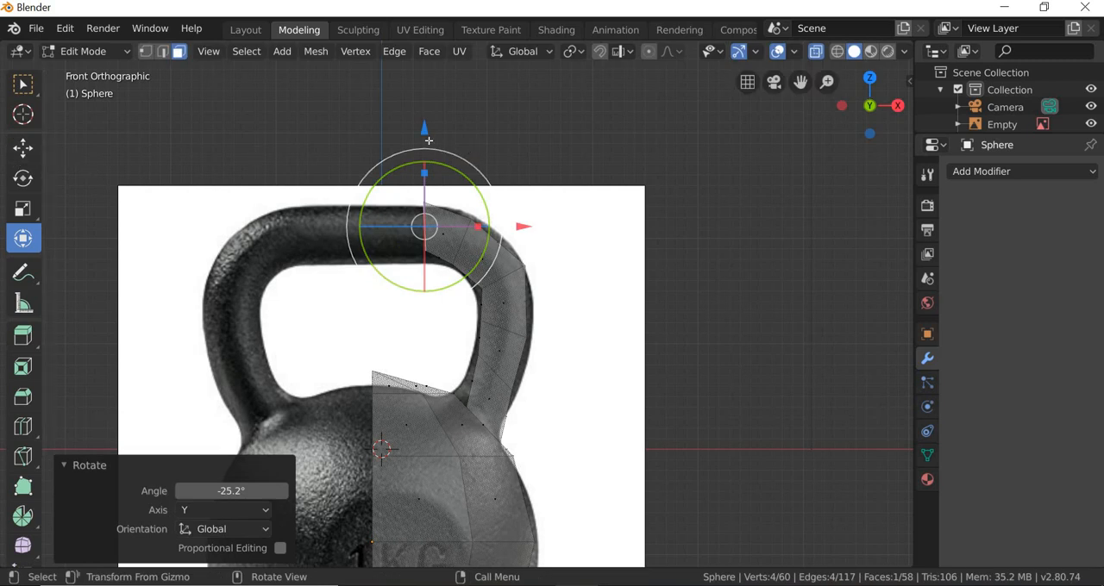
{"action": "left_click_drag", "start_coordinate": [425, 128], "coordinate": [424, 141]}
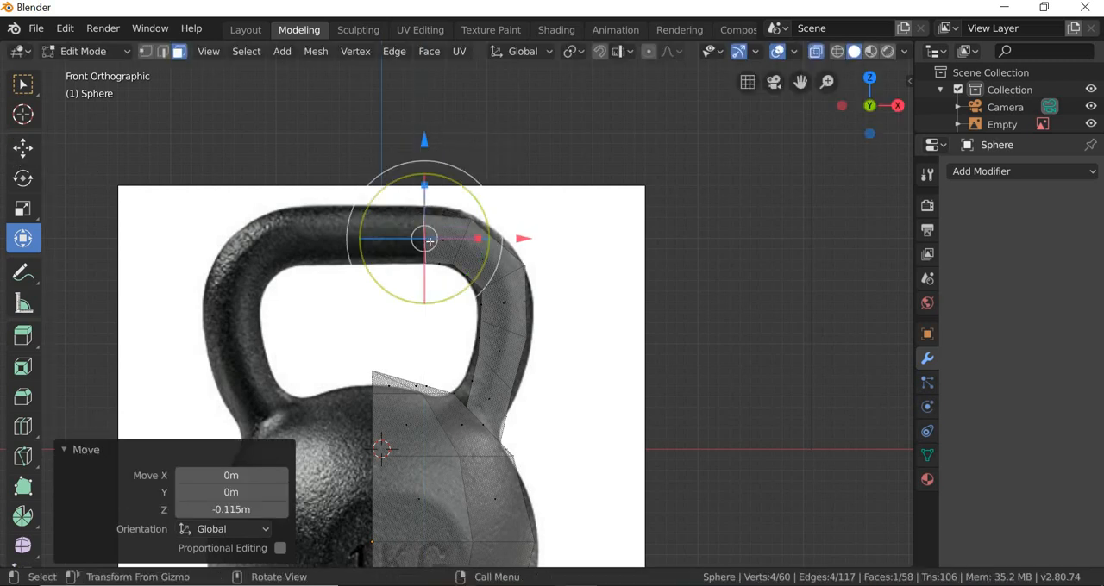
Step: Extrude the end face about 0.408 m along its normal to the handle's centre and raise it about 0.0547 m in Z
{"action": "left_click", "coordinate": [23, 336]}
{"action": "left_click_drag", "start_coordinate": [327, 244], "coordinate": [300, 237]}
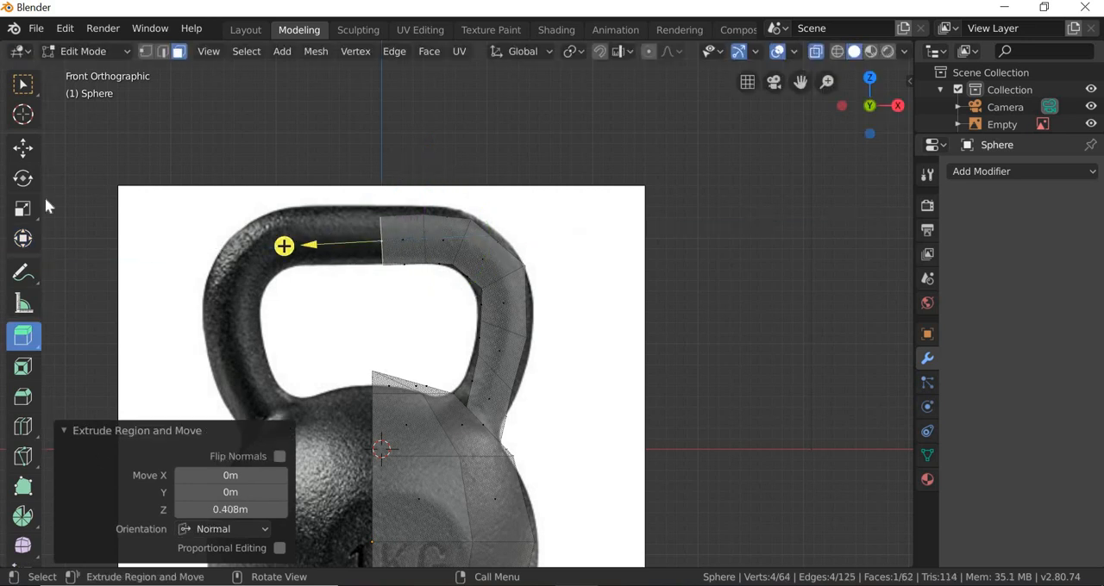
{"action": "left_click", "coordinate": [23, 238]}
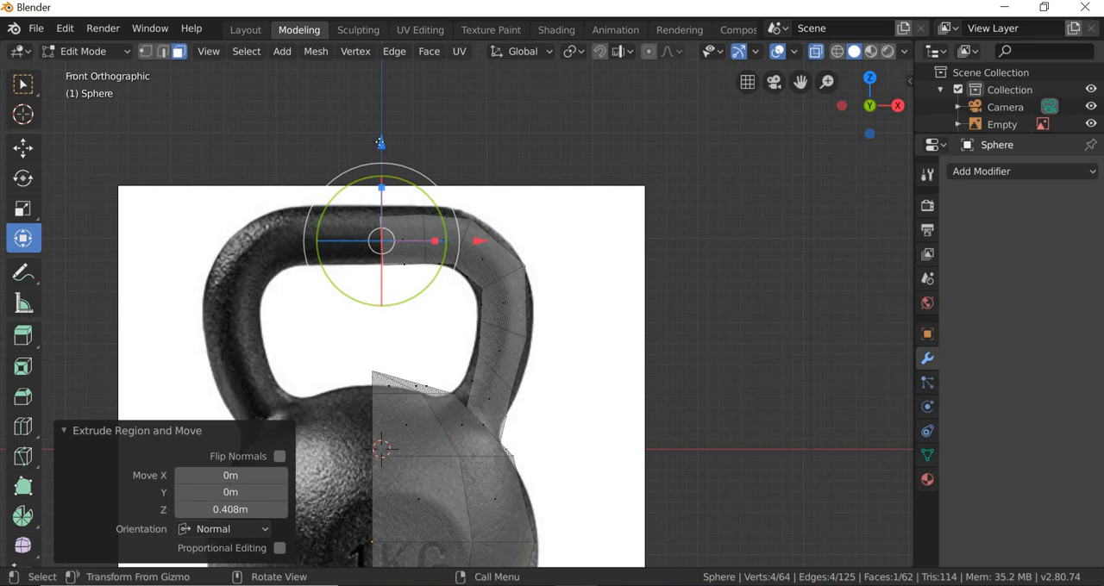
{"action": "left_click_drag", "start_coordinate": [381, 144], "coordinate": [383, 136]}
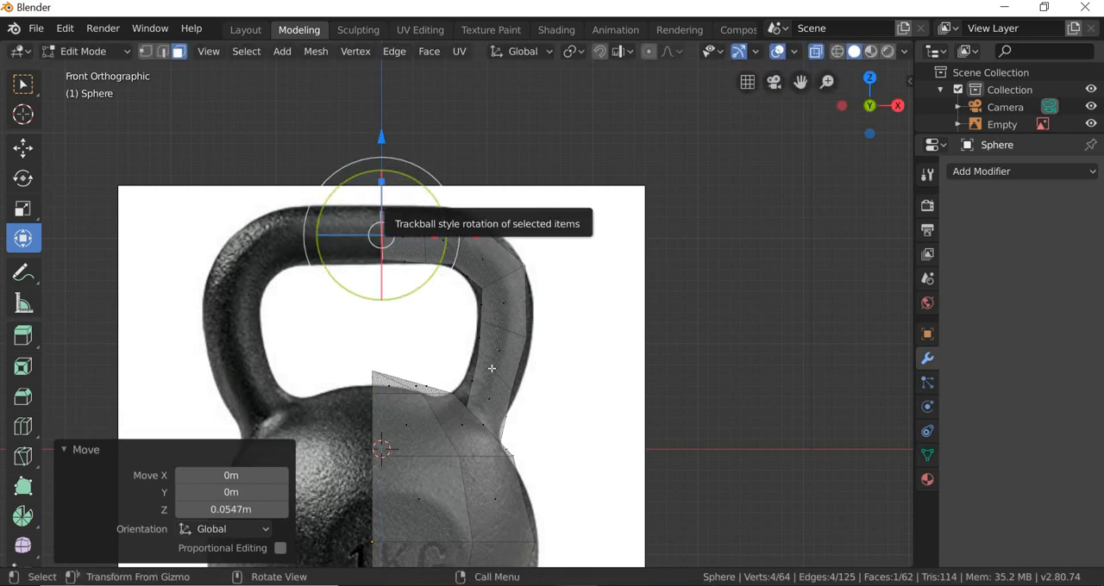
Step: In left view, clear the selection and select the vertices on the inner side of the handle's upper part
{"action": "middle_click_drag", "start_coordinate": [567, 383], "coordinate": [646, 465]}
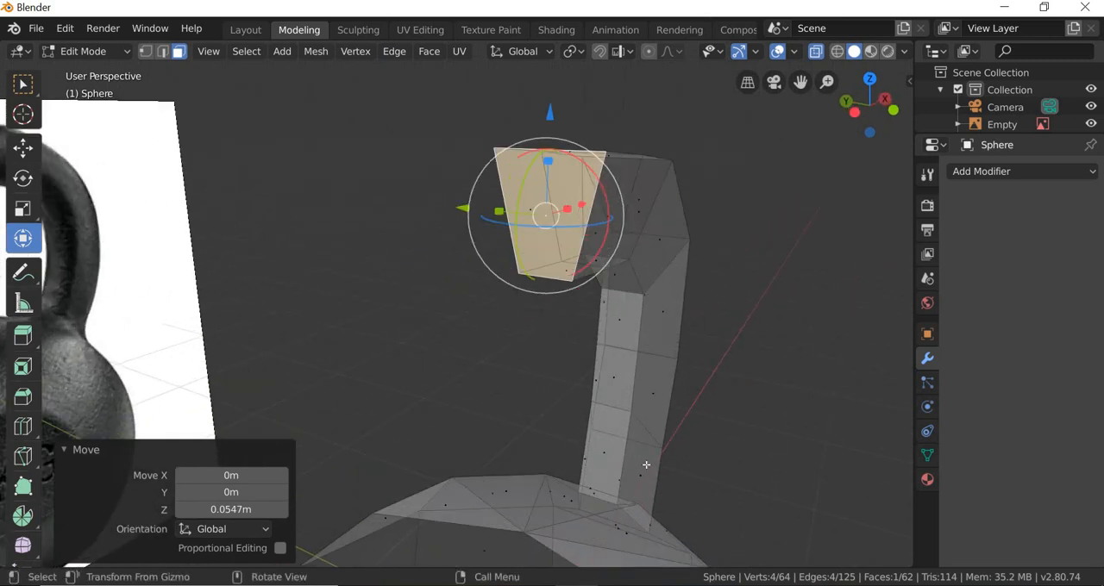
{"action": "middle_click_drag", "start_coordinate": [574, 458], "coordinate": [446, 434]}
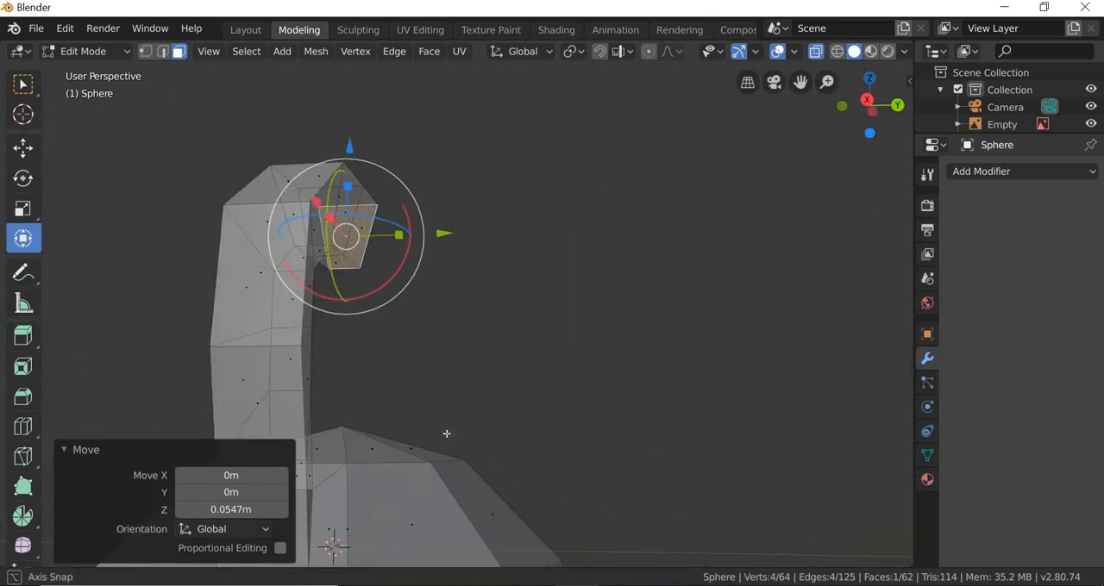
{"action": "left_click", "coordinate": [199, 52]}
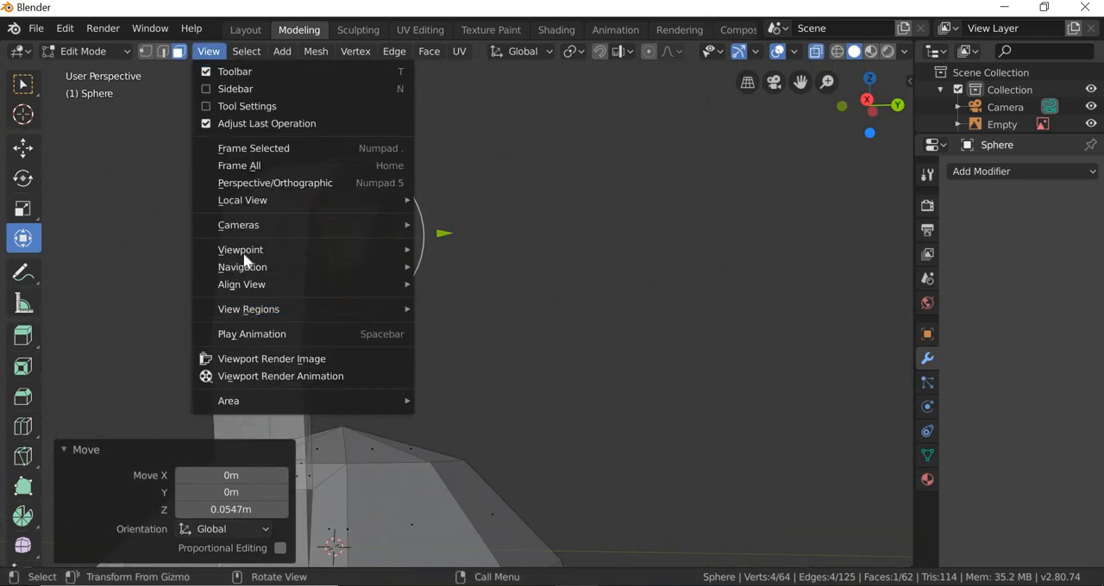
{"action": "mouse_move", "coordinate": [362, 249]}
{"action": "left_click", "coordinate": [458, 376]}
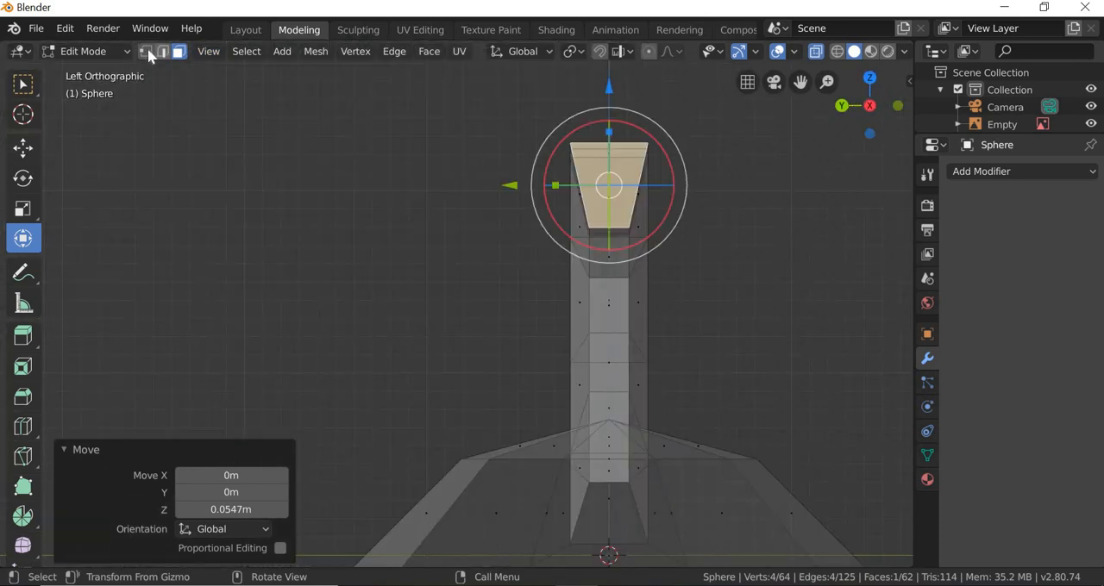
{"action": "key", "text": "1"}
{"action": "key", "text": "alt+a"}
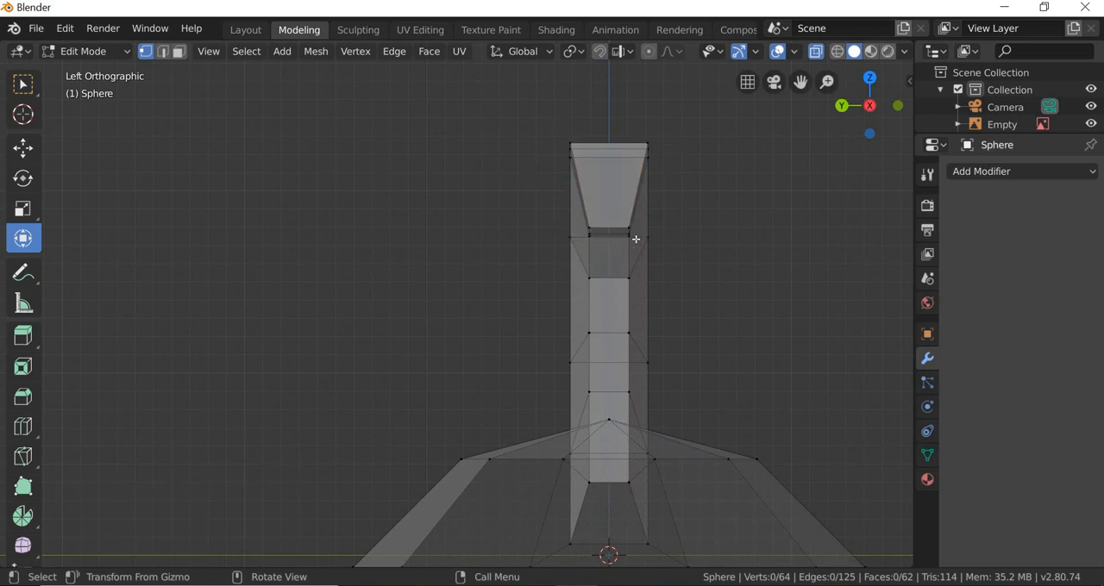
{"action": "scroll", "coordinate": [635, 239], "scroll_direction": "up", "scroll_amount": 4}
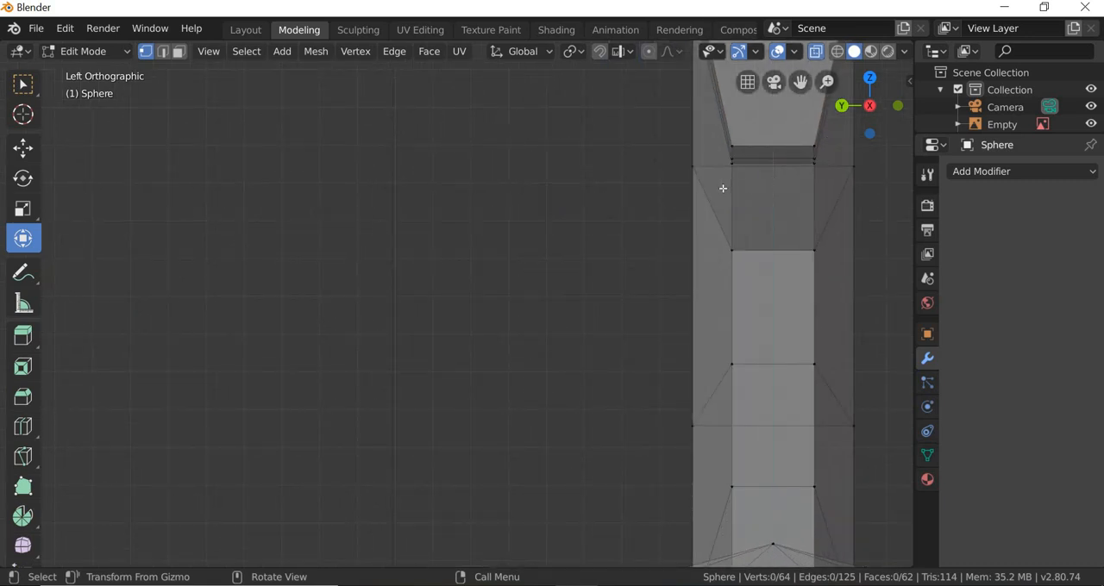
{"action": "left_click", "coordinate": [22, 84]}
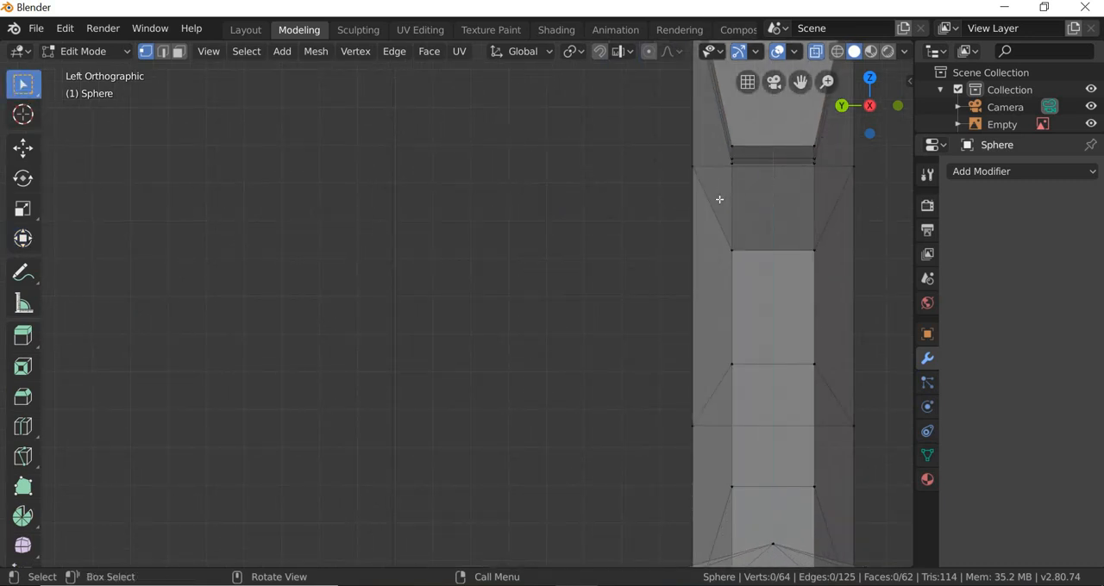
{"action": "left_click_drag", "start_coordinate": [719, 200], "coordinate": [831, 136]}
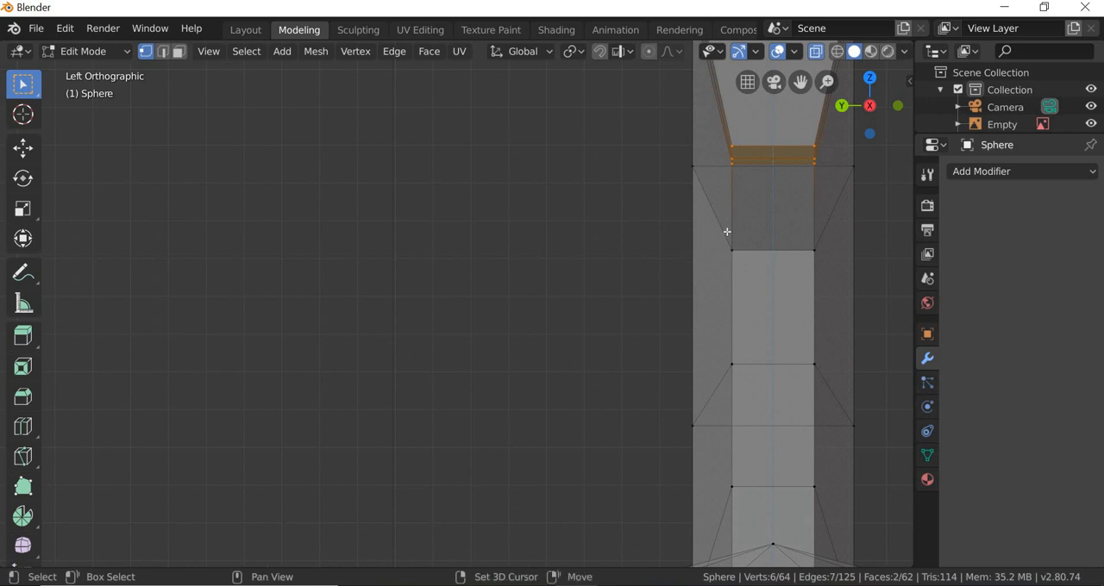
{"action": "left_click_drag", "start_coordinate": [829, 373], "coordinate": [731, 243], "text": "shift"}
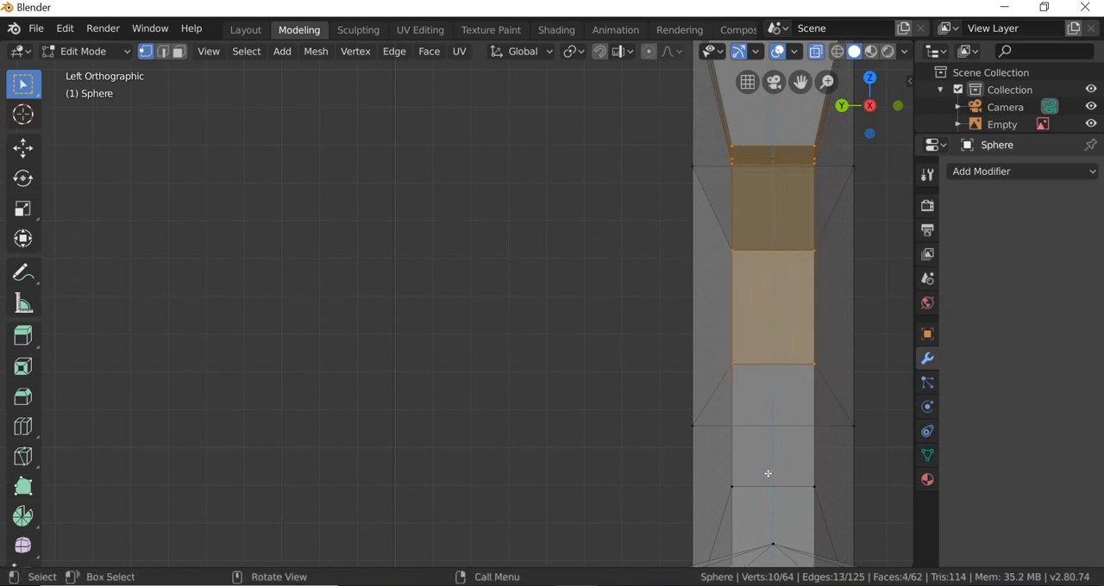
Step: Add the lower inner-side vertices down to the handle's base to the selection and scale them by about 1.835 along Y
{"action": "middle_click_drag", "start_coordinate": [768, 476], "coordinate": [207, 52]}
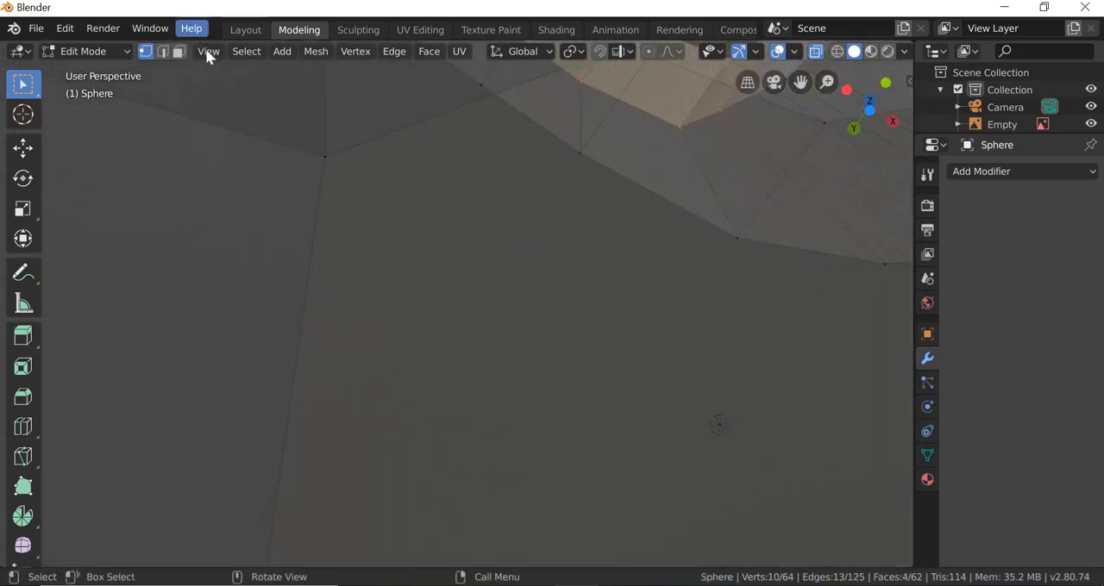
{"action": "mouse_move", "coordinate": [251, 250]}
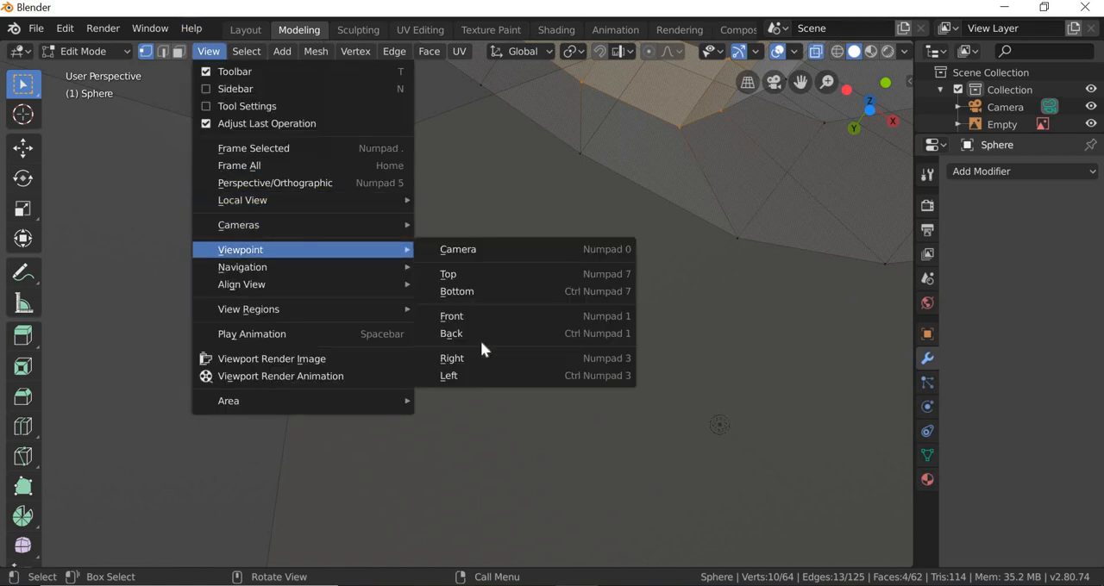
{"action": "left_click", "coordinate": [452, 376]}
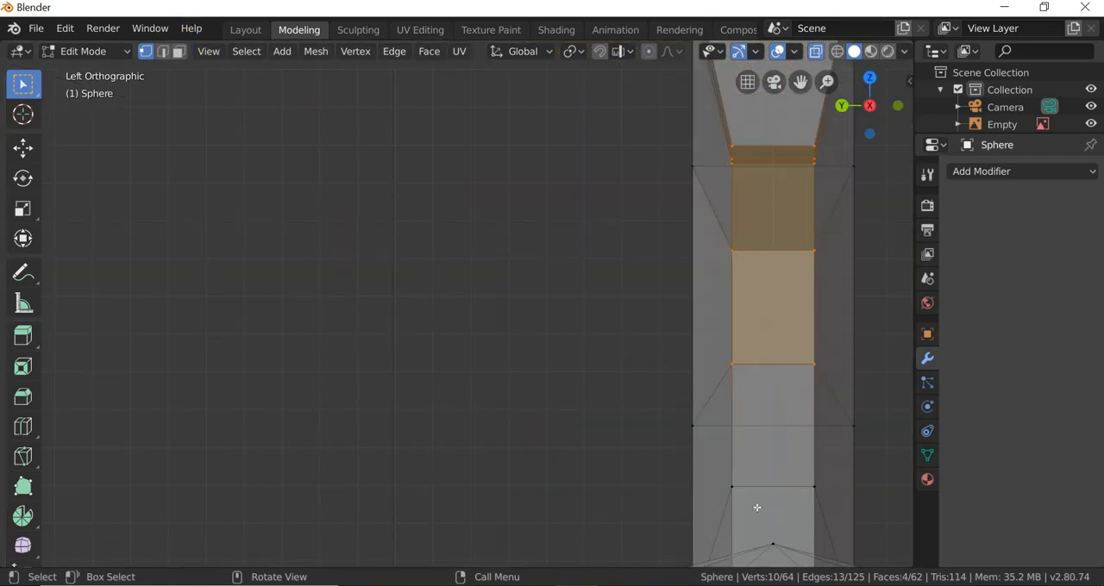
{"action": "key", "text": "shift+c"}
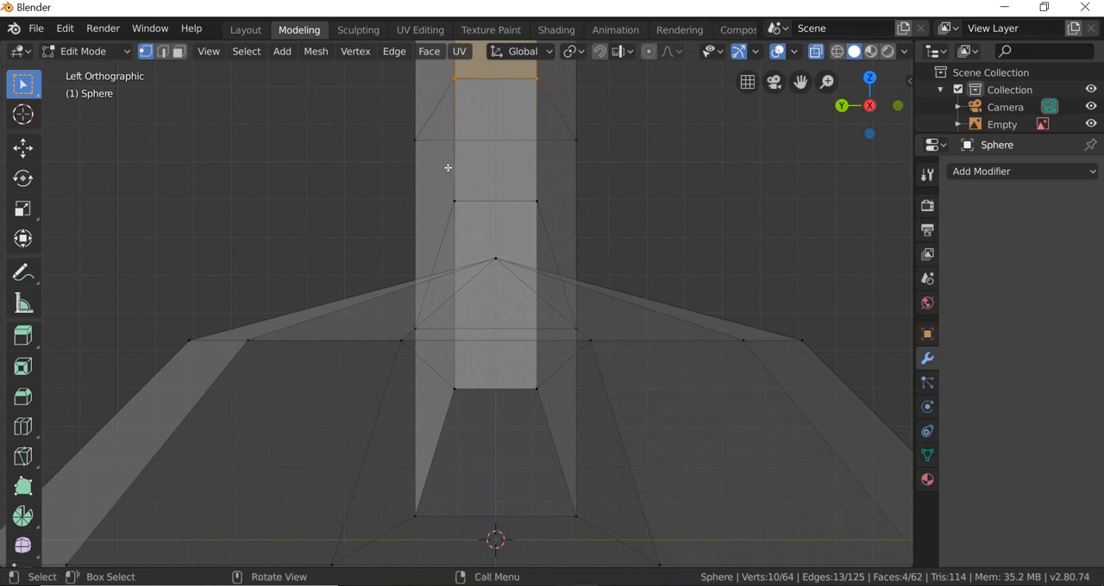
{"action": "left_click_drag", "start_coordinate": [562, 226], "coordinate": [447, 180], "text": "shift"}
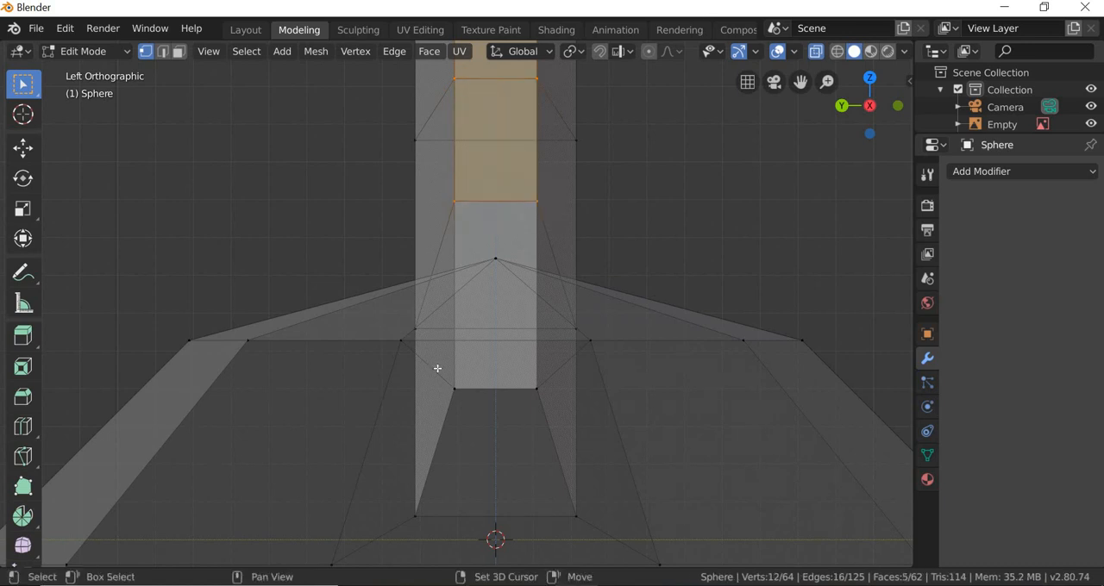
{"action": "left_click_drag", "start_coordinate": [442, 369], "coordinate": [549, 430], "text": "shift"}
{"action": "scroll", "coordinate": [513, 382], "scroll_direction": "down", "scroll_amount": 5}
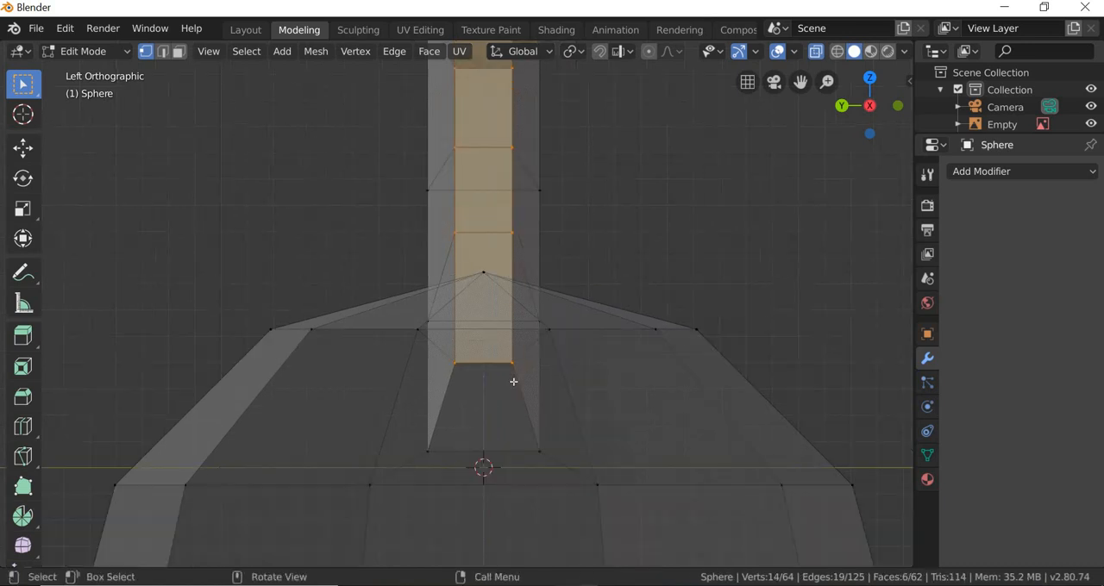
{"action": "left_click", "coordinate": [24, 209]}
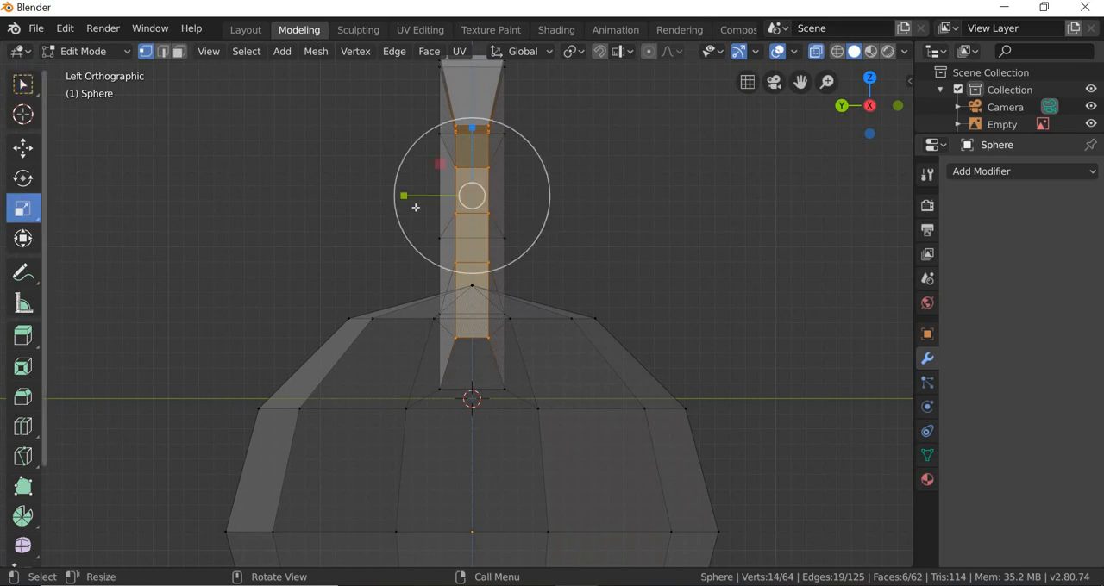
{"action": "left_click_drag", "start_coordinate": [401, 196], "coordinate": [348, 182]}
Step: Select the body's top centre vertex and move it about -0.092 m in Z to flatten the peak
{"action": "middle_click_drag", "start_coordinate": [643, 455], "coordinate": [497, 400]}
{"action": "middle_click_drag", "start_coordinate": [513, 437], "coordinate": [487, 405]}
{"action": "left_click", "coordinate": [23, 147]}
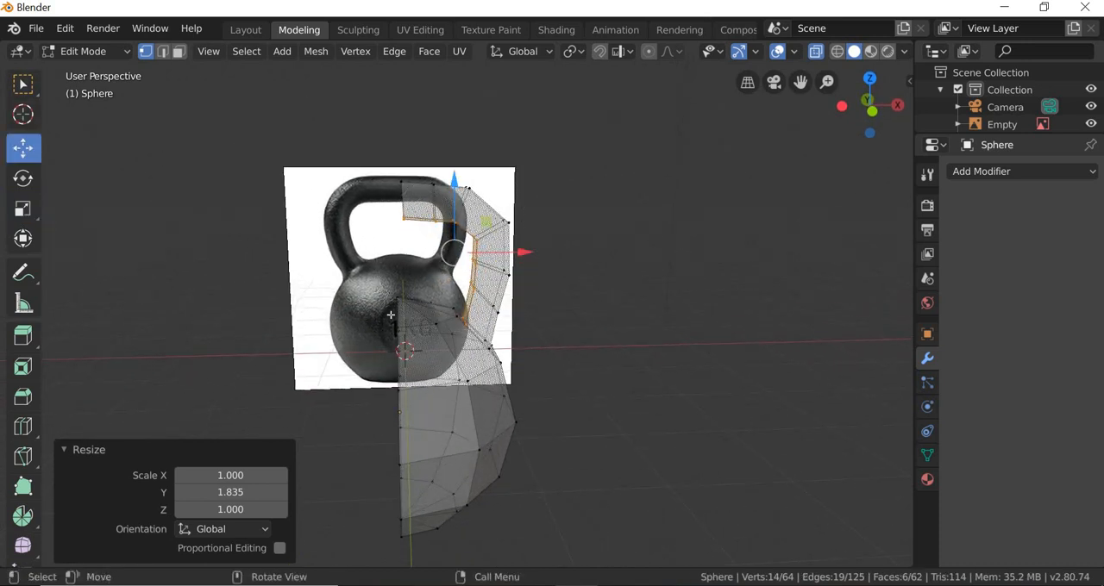
{"action": "middle_click_drag", "start_coordinate": [392, 315], "coordinate": [354, 294]}
{"action": "scroll", "coordinate": [345, 293], "scroll_direction": "up", "scroll_amount": 3}
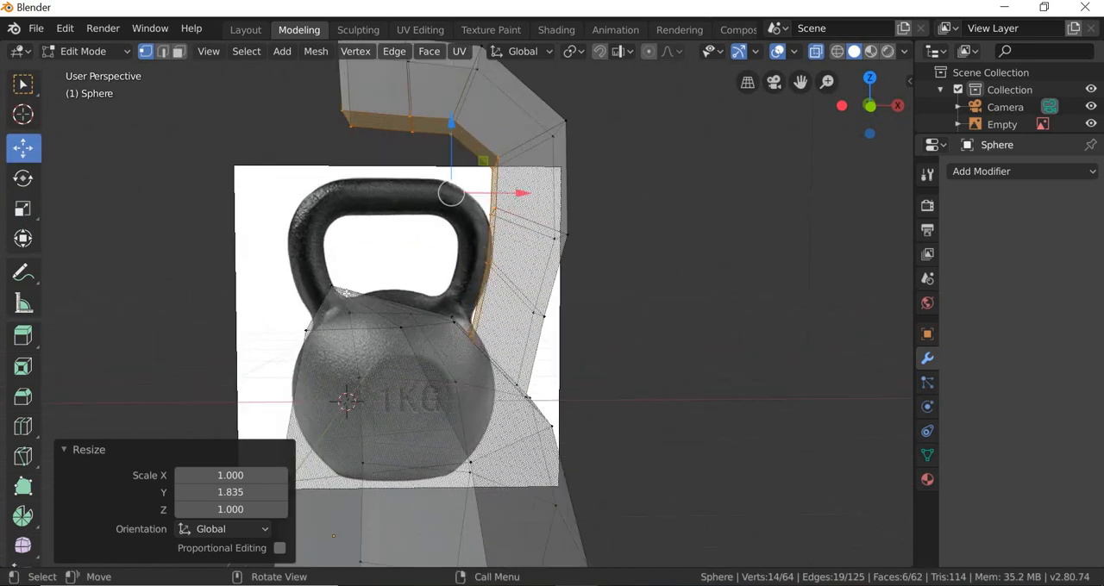
{"action": "left_click", "coordinate": [330, 285]}
{"action": "left_click_drag", "start_coordinate": [331, 226], "coordinate": [332, 259]}
Step: Select the body's bottom centre vertex and, in front view, move it about 0.215 m up in Z to flatten the base
{"action": "scroll", "coordinate": [413, 498], "scroll_direction": "down", "scroll_amount": 4}
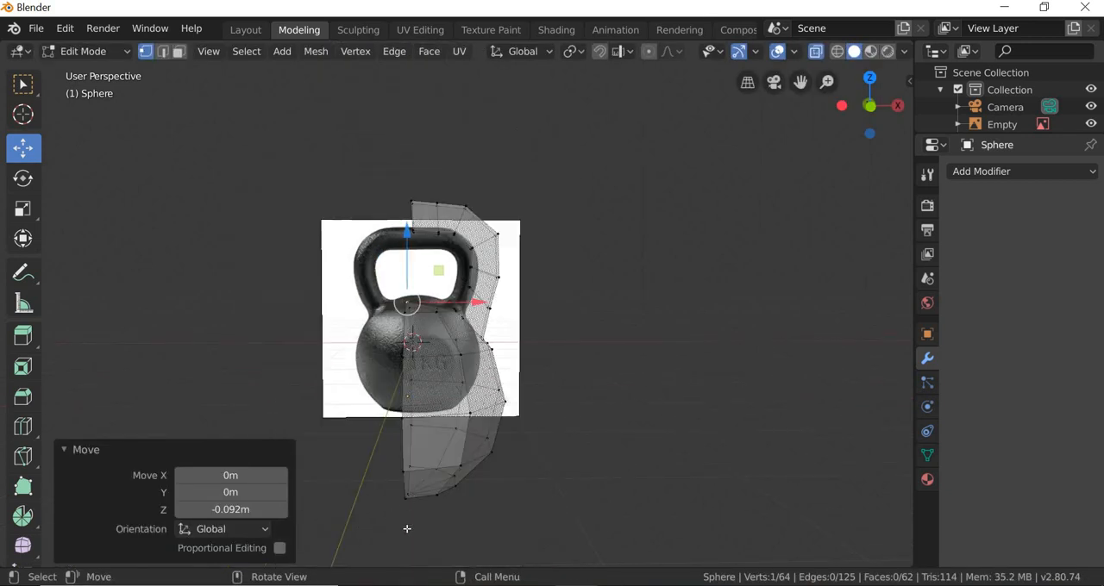
{"action": "middle_click_drag", "start_coordinate": [463, 554], "coordinate": [432, 509]}
{"action": "left_click", "coordinate": [423, 488]}
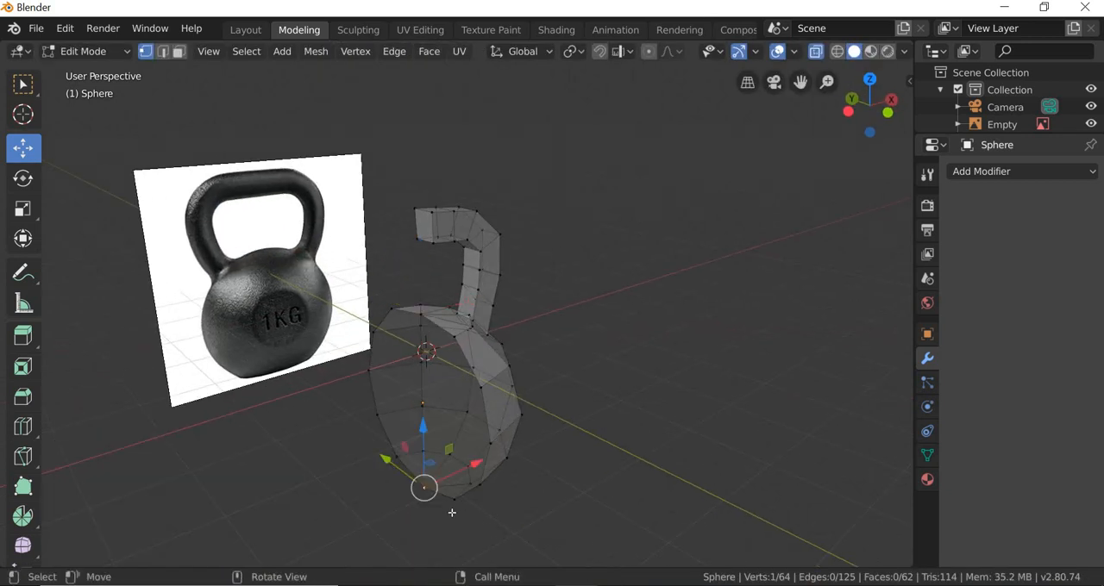
{"action": "left_click", "coordinate": [209, 51]}
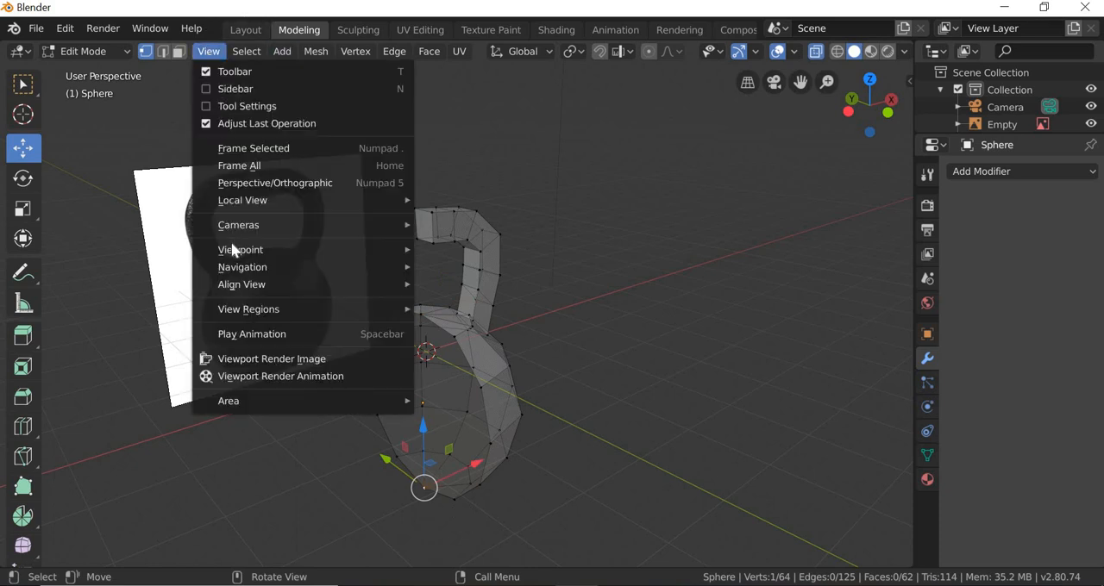
{"action": "mouse_move", "coordinate": [404, 252]}
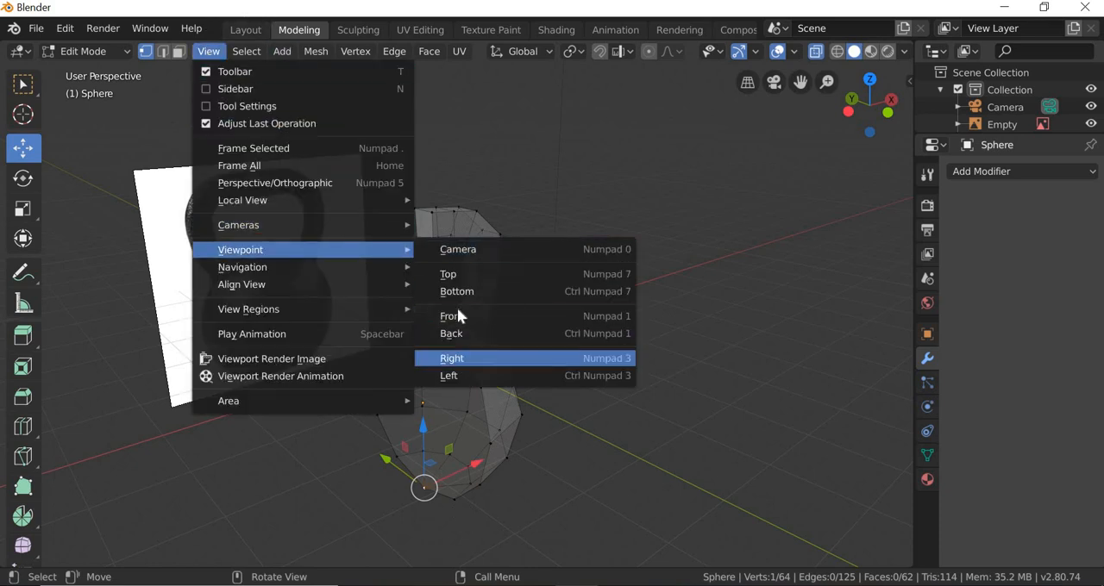
{"action": "left_click", "coordinate": [458, 321]}
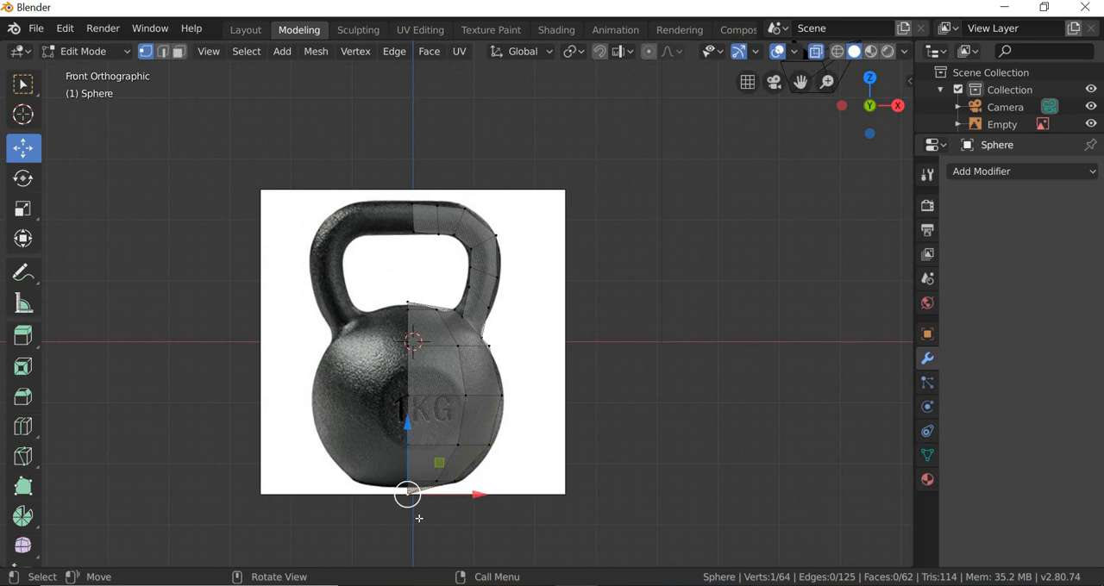
{"action": "middle_click_drag", "start_coordinate": [419, 520], "coordinate": [431, 313], "text": "shift"}
{"action": "scroll", "coordinate": [420, 276], "scroll_direction": "up", "scroll_amount": 10}
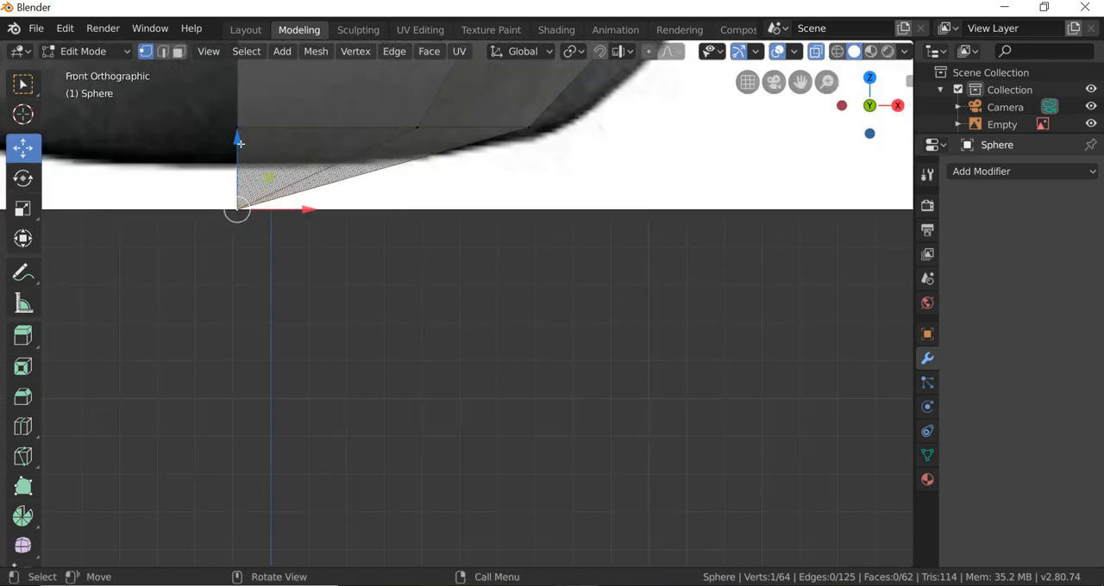
{"action": "left_click_drag", "start_coordinate": [237, 142], "coordinate": [237, 64]}
{"action": "scroll", "coordinate": [413, 90], "scroll_direction": "down", "scroll_amount": 4}
{"action": "scroll", "coordinate": [473, 189], "scroll_direction": "down", "scroll_amount": 5}
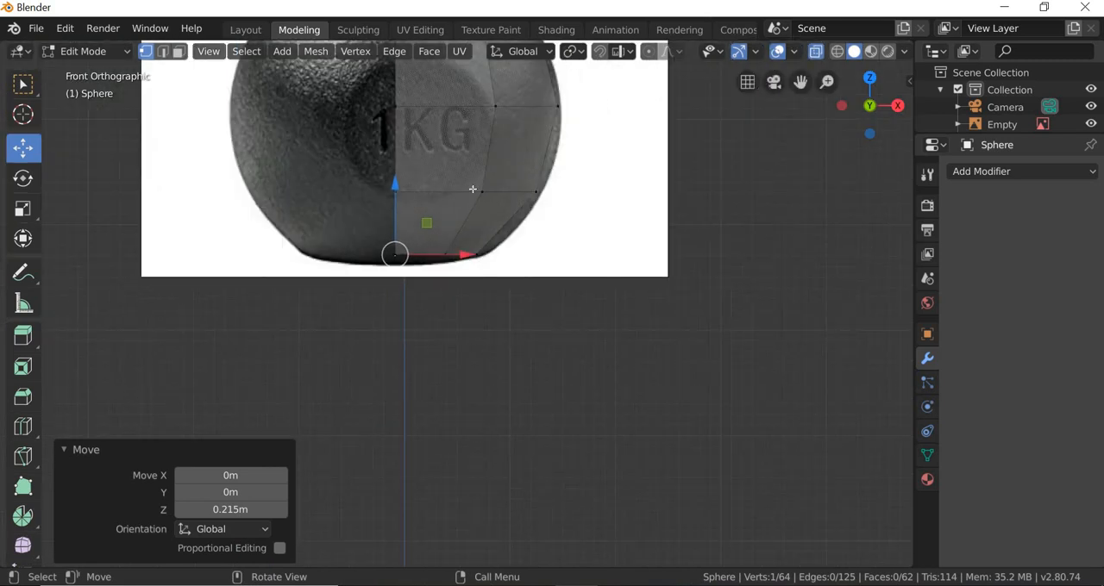
Step: Select the body's foremost mid-height vertex on the centre line and, in right view, move it about 0.191 m in Y
{"action": "middle_click_drag", "start_coordinate": [458, 315], "coordinate": [320, 164]}
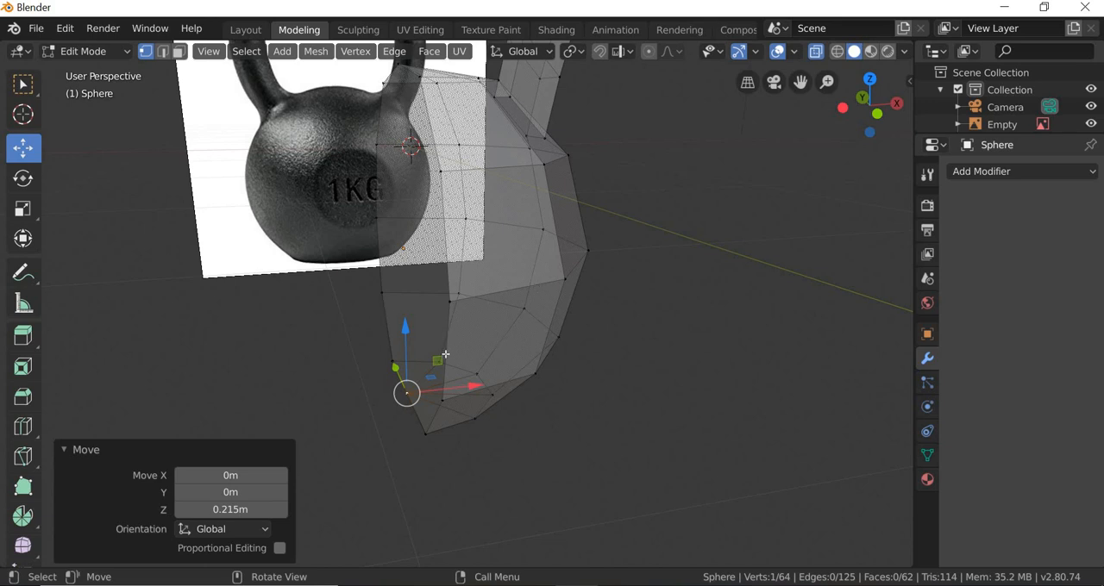
{"action": "middle_click_drag", "start_coordinate": [445, 354], "coordinate": [637, 356]}
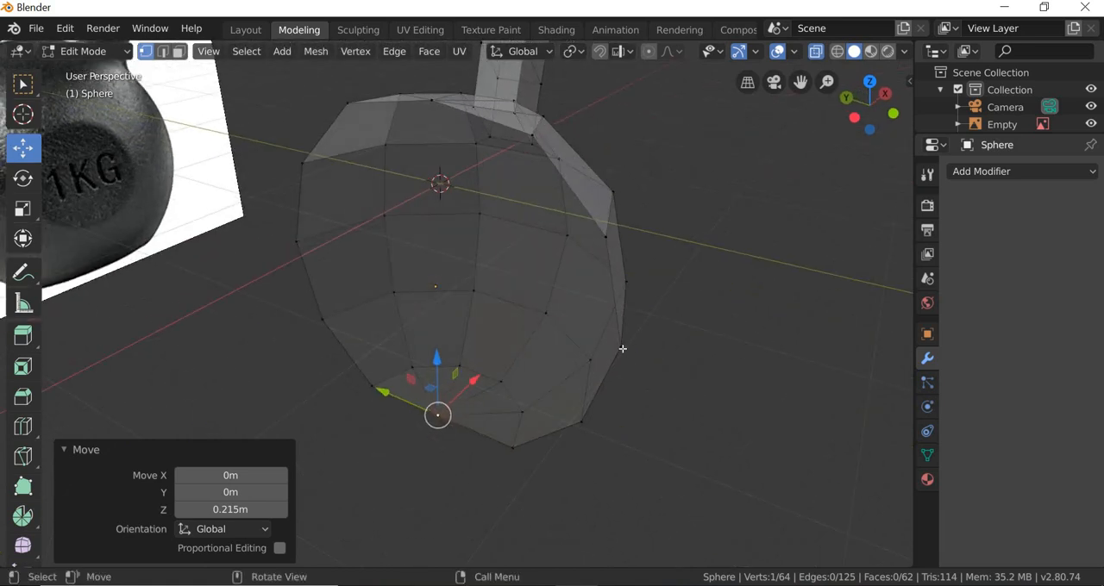
{"action": "left_click", "coordinate": [621, 349]}
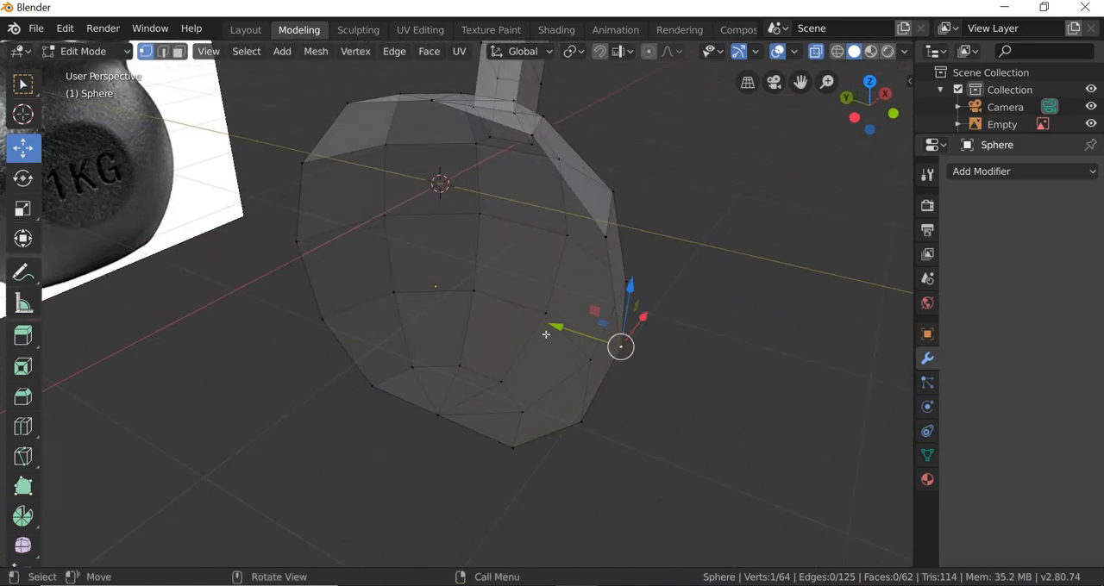
{"action": "left_click", "coordinate": [212, 55]}
{"action": "mouse_move", "coordinate": [259, 249]}
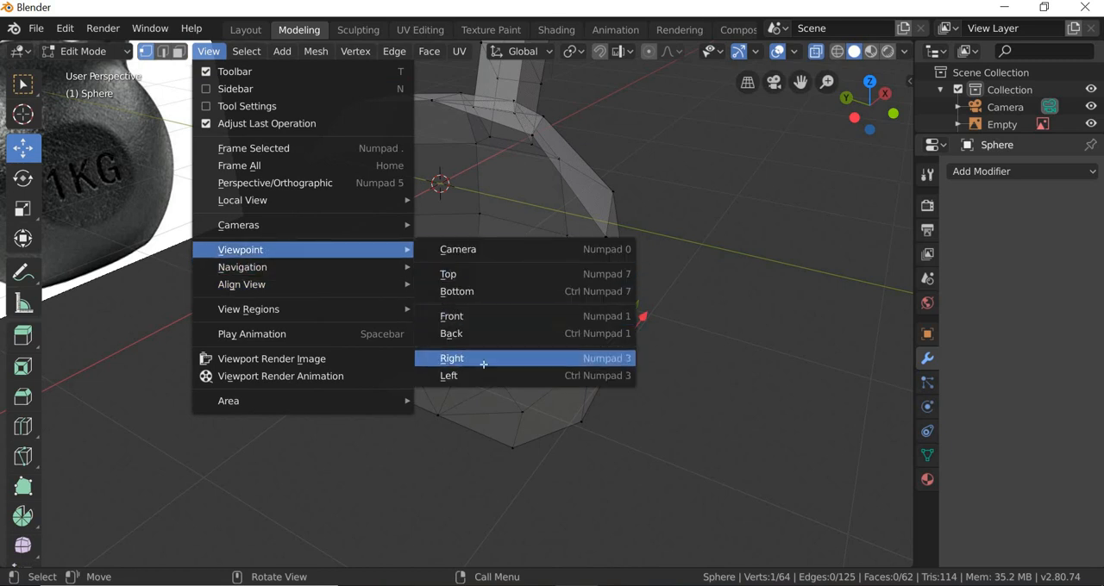
{"action": "left_click", "coordinate": [484, 364]}
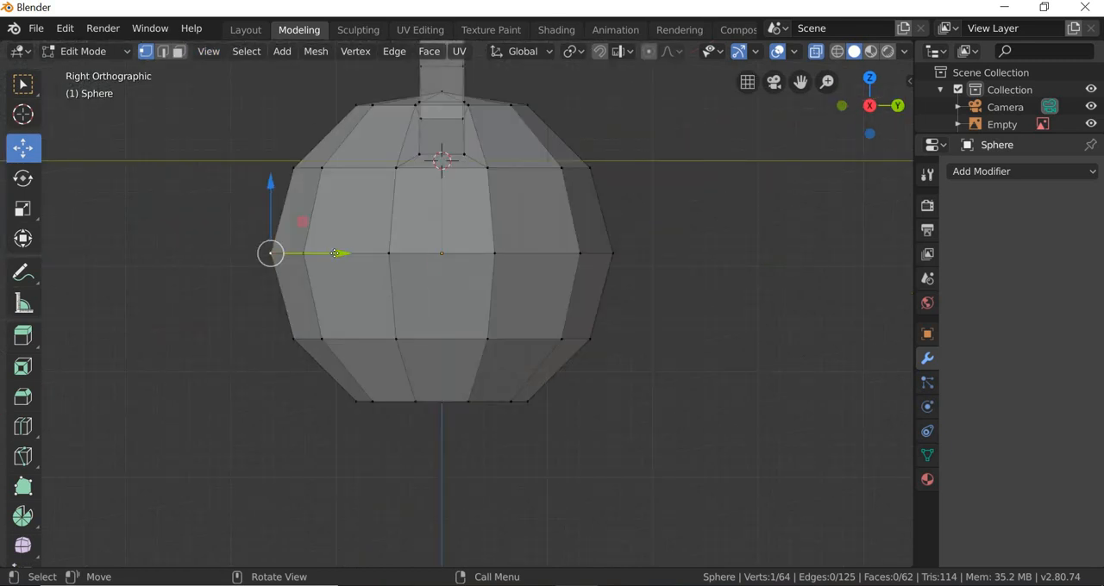
{"action": "left_click_drag", "start_coordinate": [335, 252], "coordinate": [348, 252]}
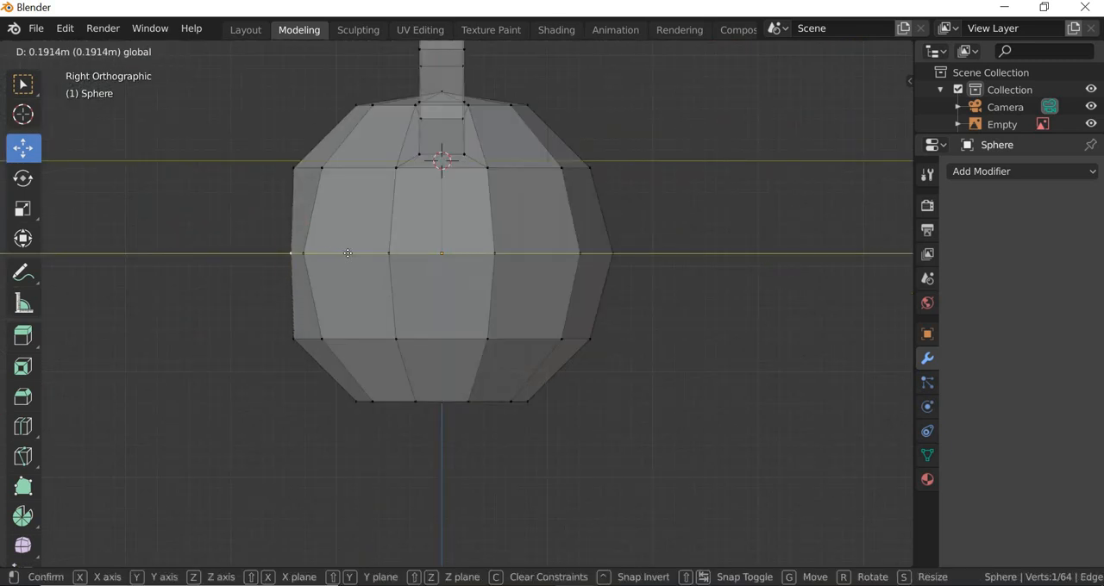
{"action": "left_click_drag", "start_coordinate": [323, 216], "coordinate": [323, 216]}
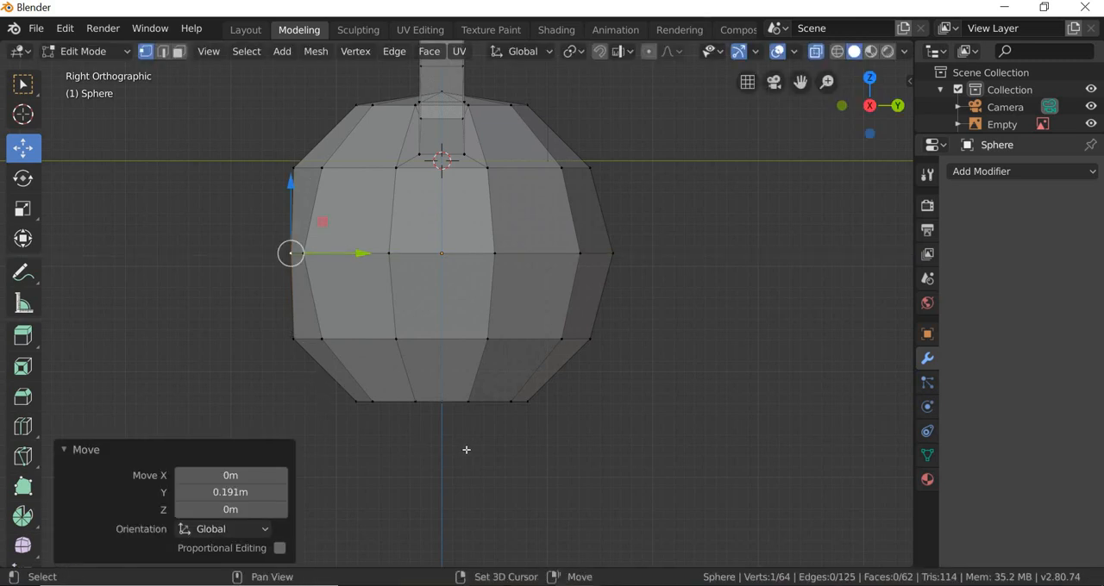
Step: In face mode, select the two stacked front faces beside the body's centre line and inset them with a thickness of 0.1595 m
{"action": "middle_click_drag", "start_coordinate": [468, 451], "coordinate": [457, 414]}
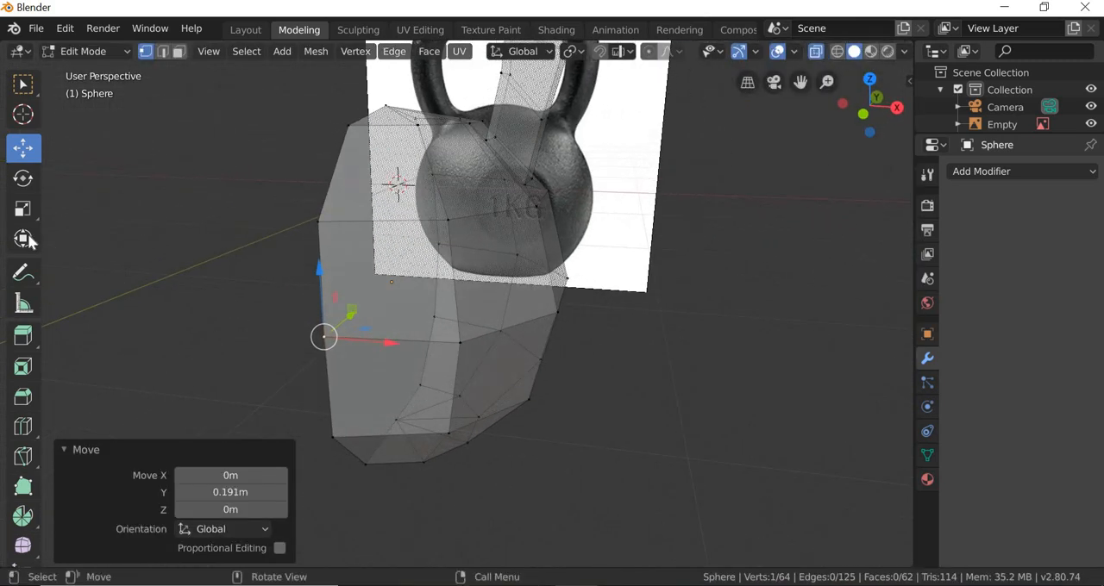
{"action": "left_click", "coordinate": [24, 209]}
{"action": "left_click", "coordinate": [275, 135]}
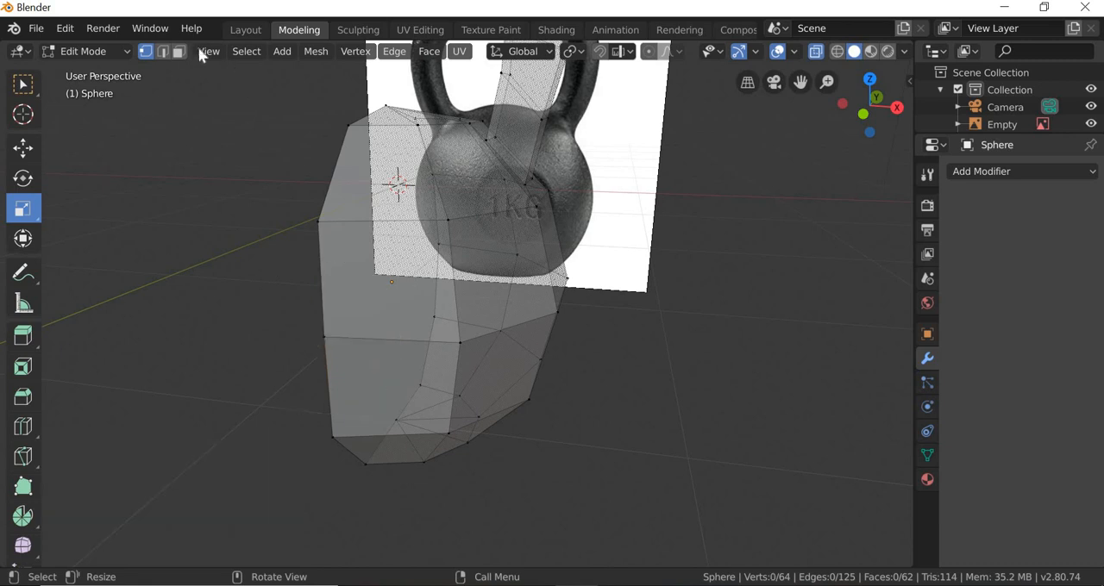
{"action": "key", "text": "3"}
{"action": "left_click", "coordinate": [375, 397]}
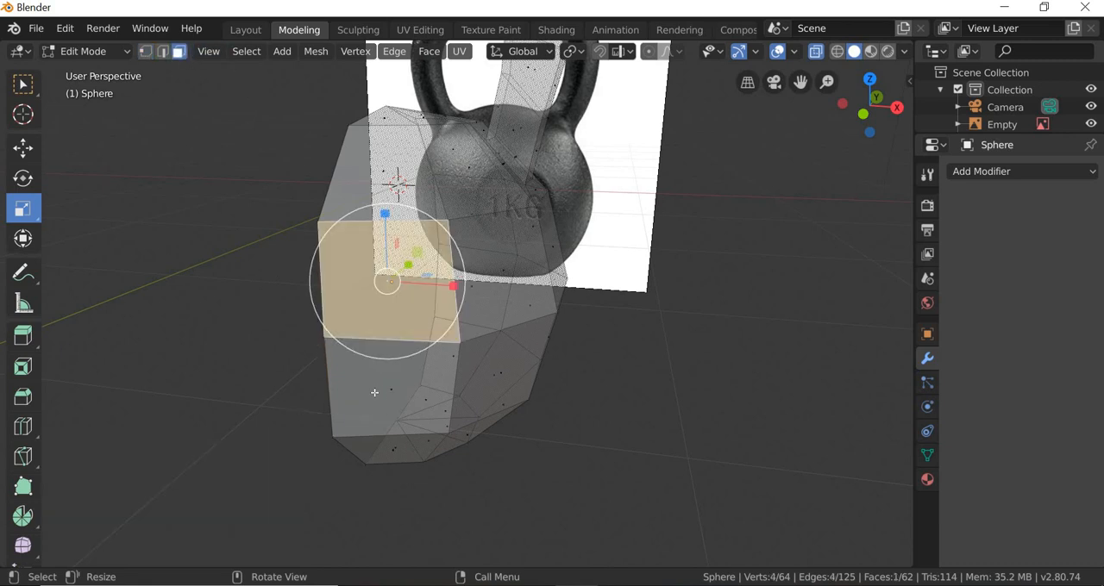
{"action": "left_click", "coordinate": [443, 448], "text": "shift"}
{"action": "middle_click_drag", "start_coordinate": [443, 448], "coordinate": [576, 347]}
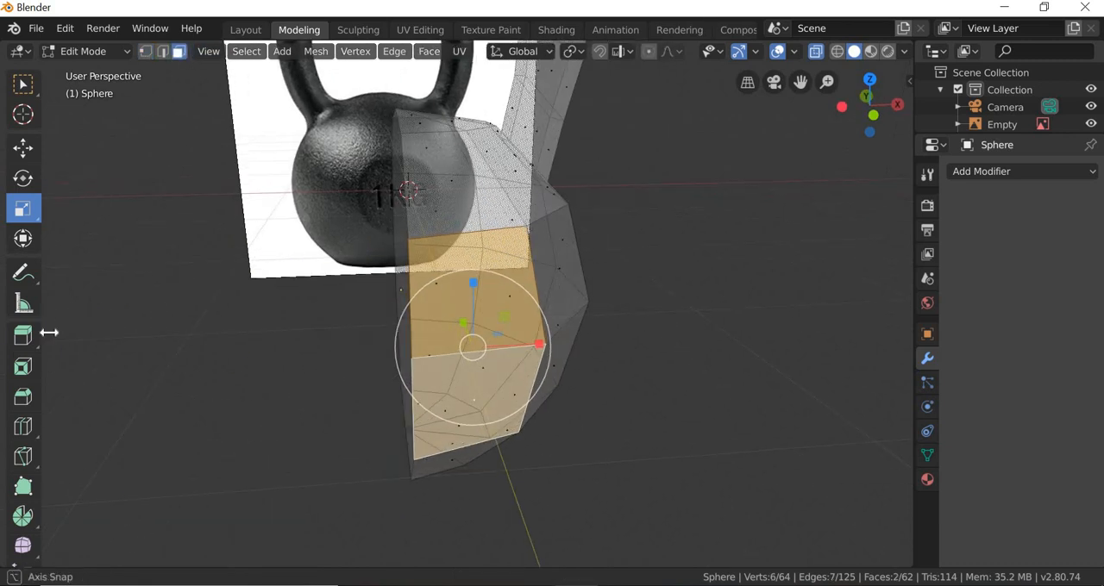
{"action": "left_click", "coordinate": [24, 367]}
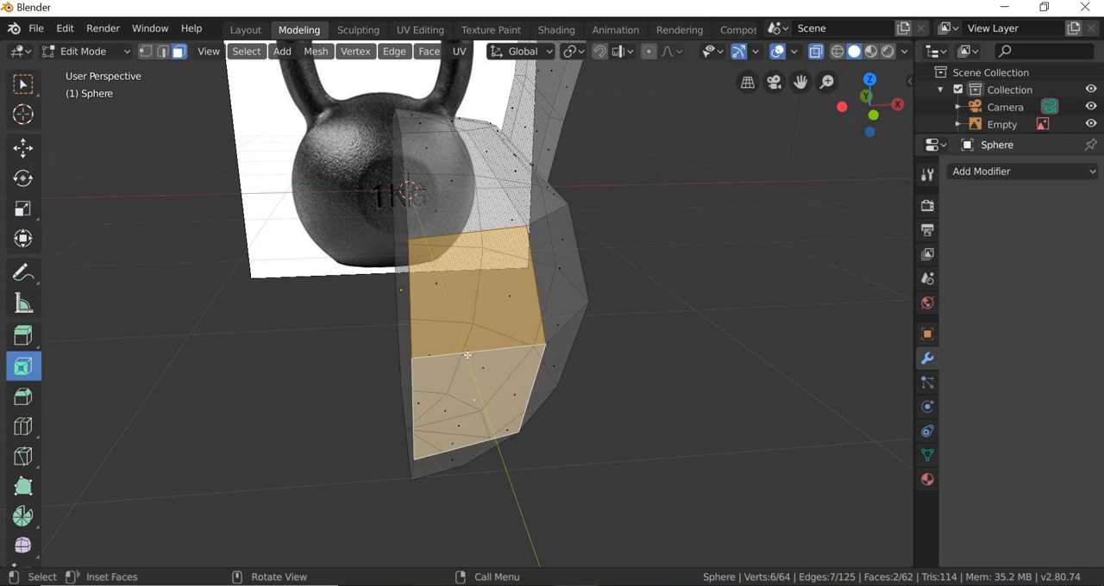
{"action": "mouse_move", "coordinate": [467, 356]}
{"action": "left_mouse_down"}
{"action": "mouse_move", "coordinate": [510, 324]}
{"action": "mouse_move", "coordinate": [457, 351]}
{"action": "mouse_move", "coordinate": [470, 349]}
{"action": "mouse_move", "coordinate": [472, 362]}
{"action": "mouse_move", "coordinate": [469, 349]}
{"action": "left_mouse_up"}
{"action": "left_click_drag", "start_coordinate": [230, 453], "coordinate": [259, 453]}
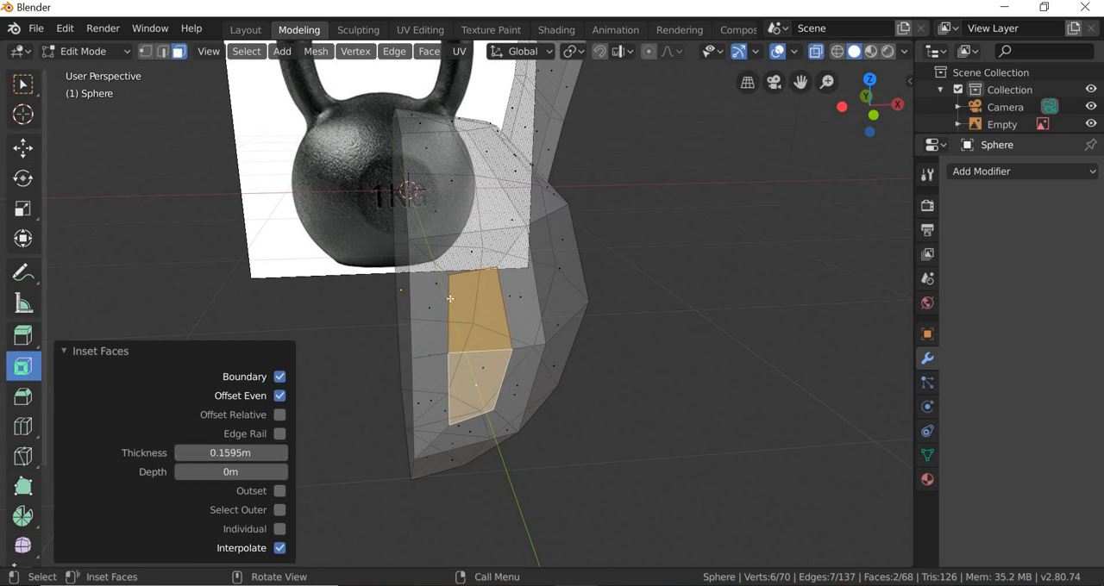
Step: Delete the two narrow inset border faces along the body's centre line
{"action": "left_click", "coordinate": [459, 342]}
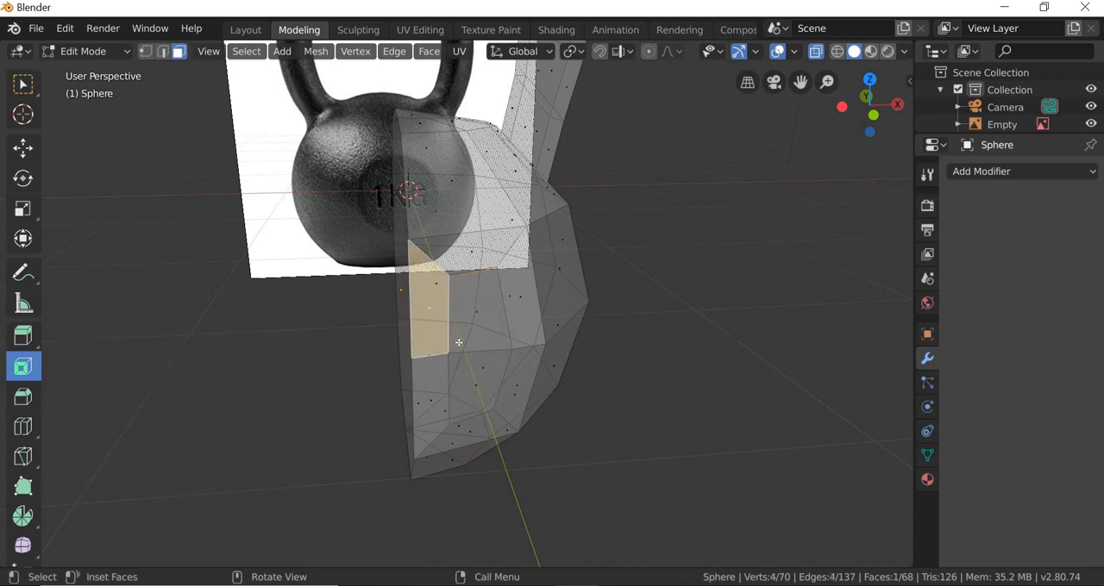
{"action": "key", "text": "x"}
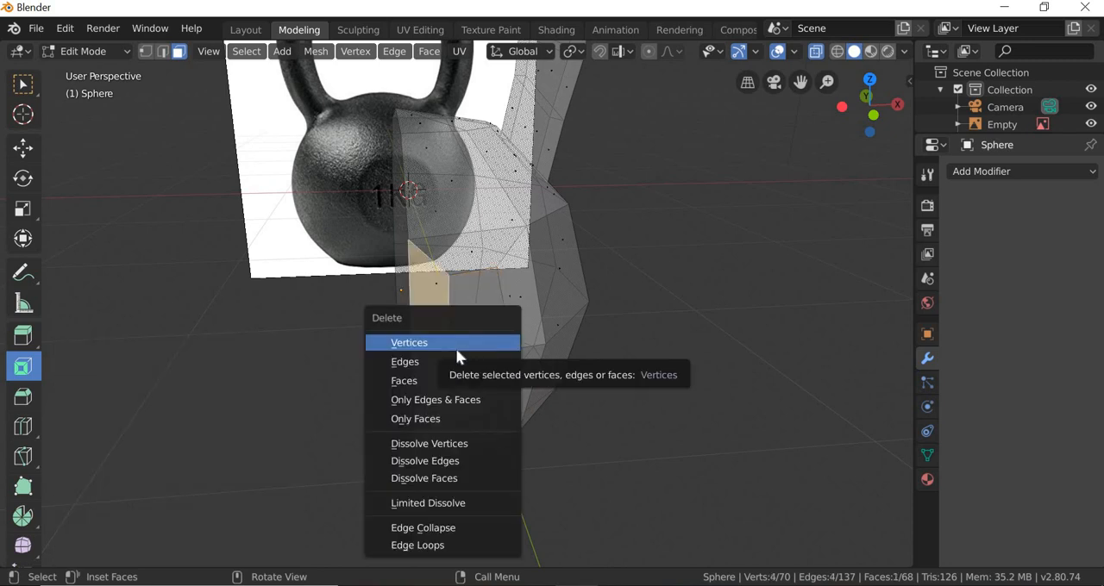
{"action": "left_click", "coordinate": [406, 381]}
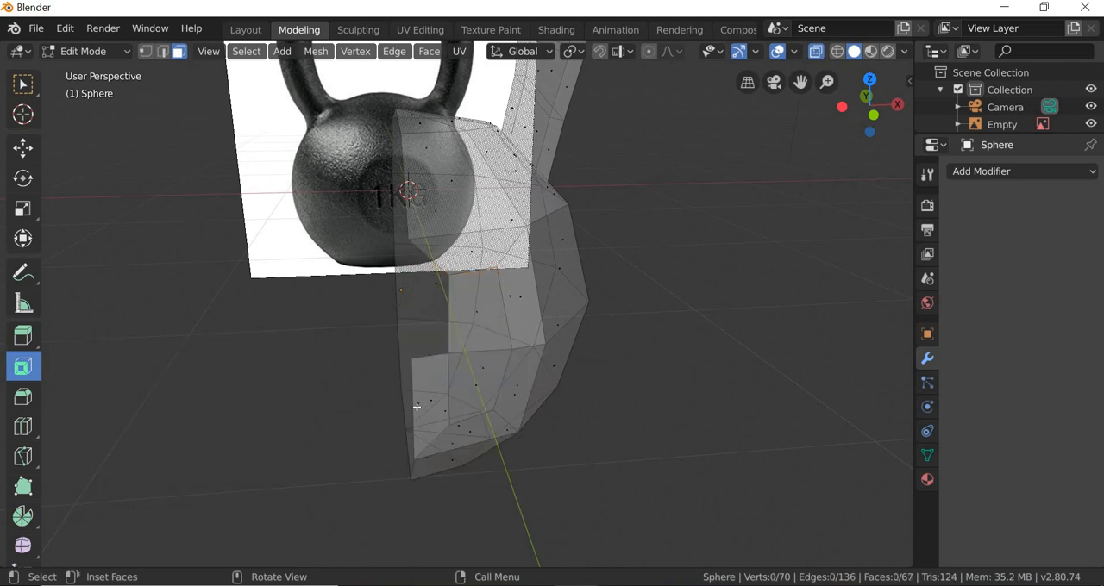
{"action": "left_click", "coordinate": [428, 402]}
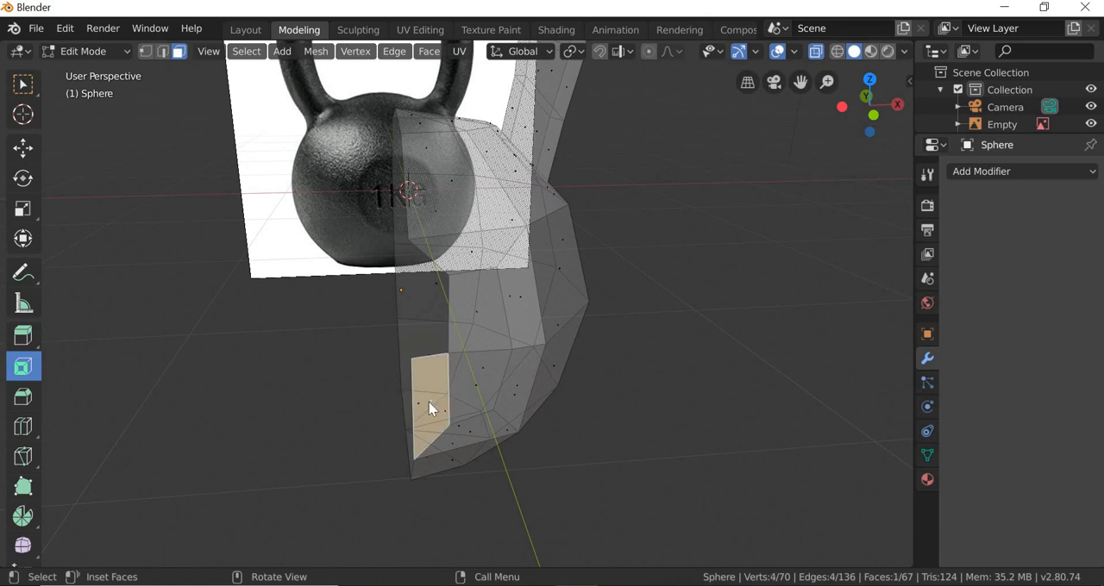
{"action": "key", "text": "x"}
{"action": "left_click", "coordinate": [426, 405]}
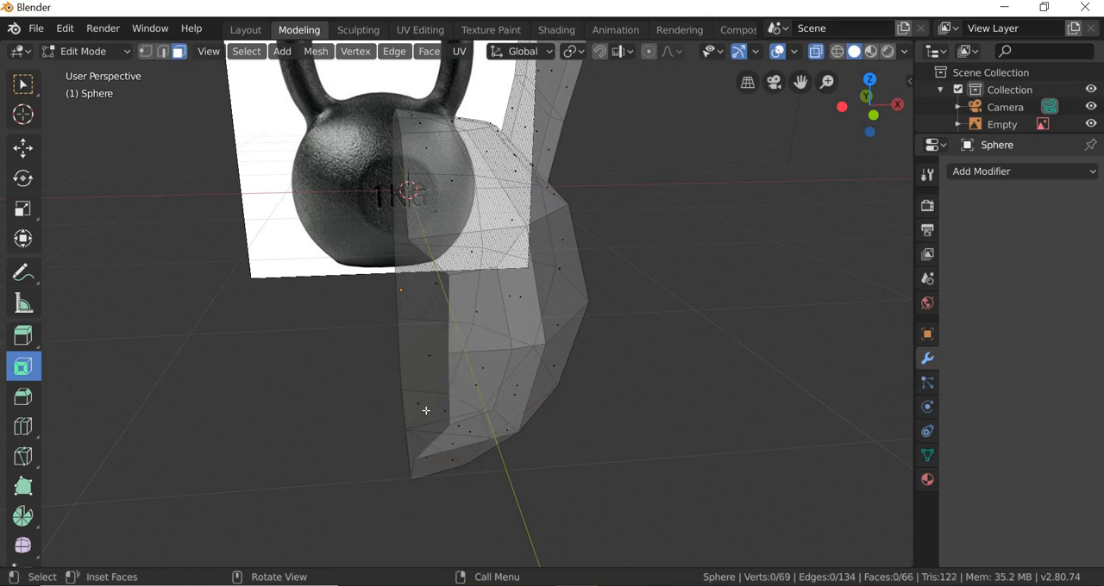
Step: Select the inset's two open vertical edges in edge mode and move them about -0.221 m in X to the centre line
{"action": "left_click", "coordinate": [162, 51]}
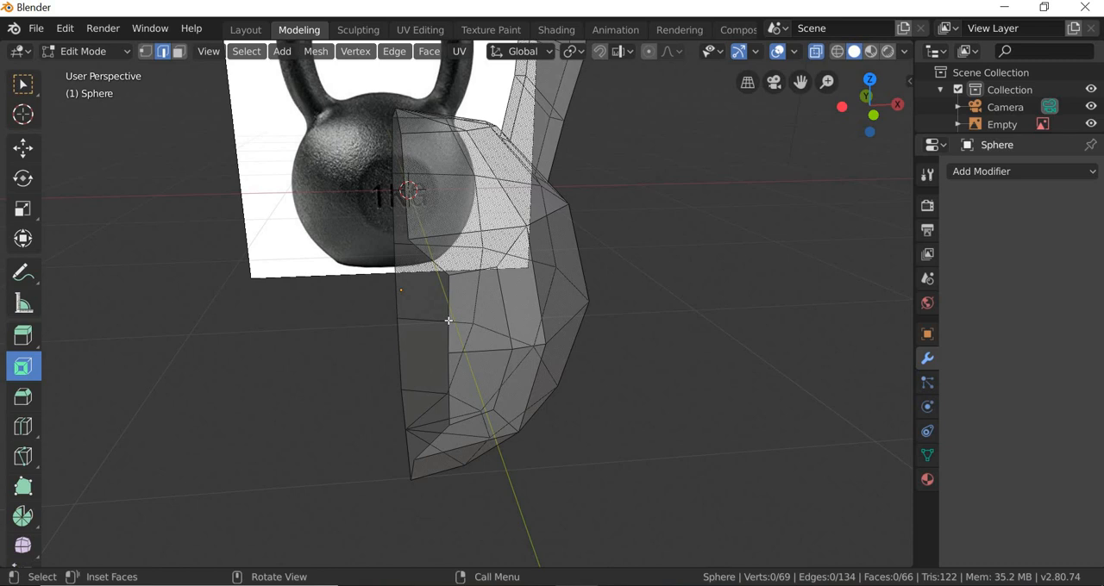
{"action": "left_click", "coordinate": [450, 395], "text": "ctrl"}
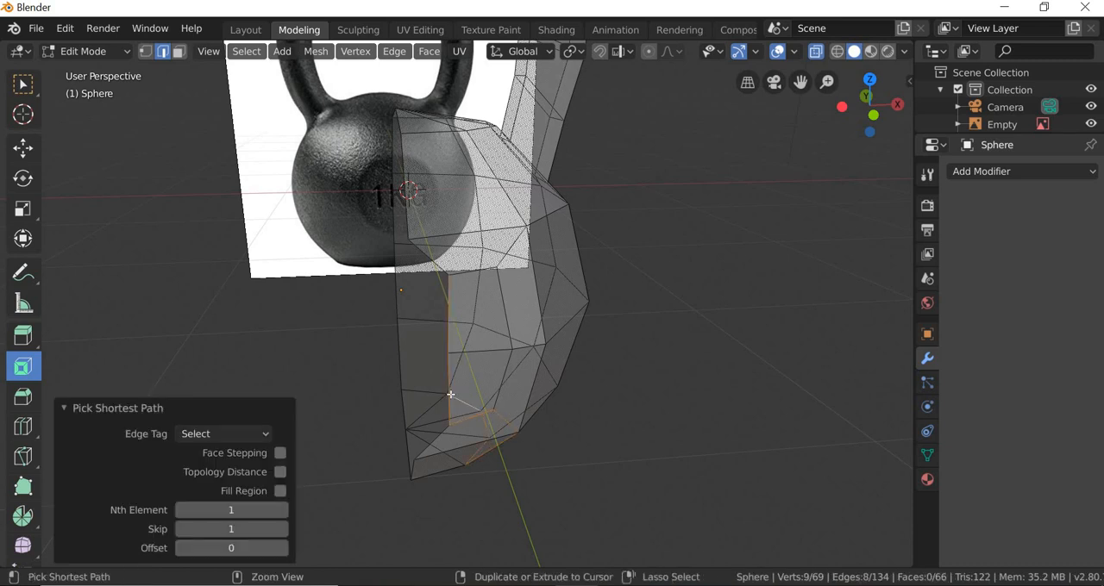
{"action": "key", "text": "alt+a"}
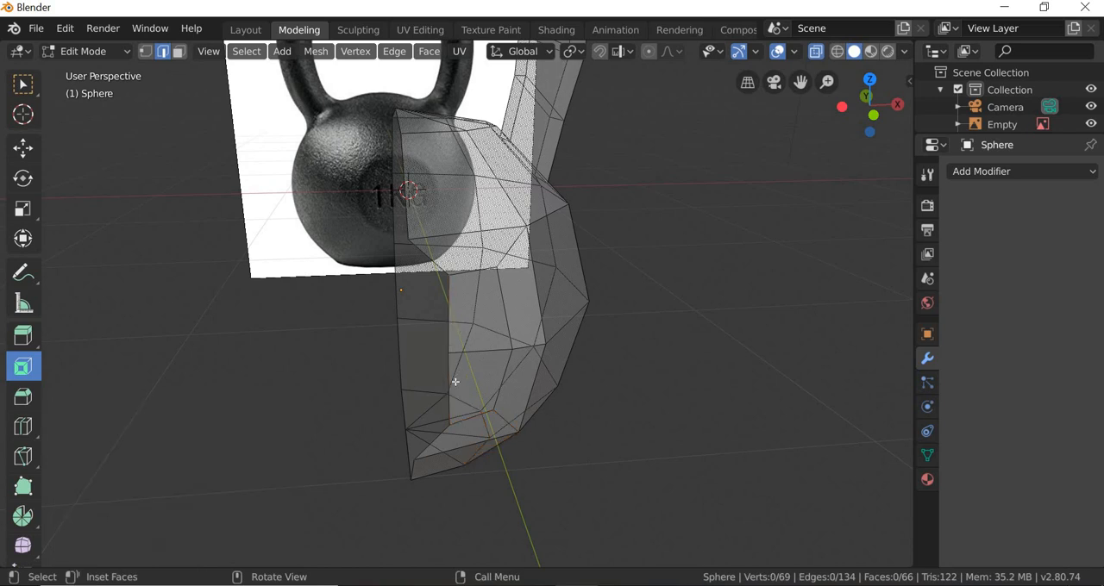
{"action": "left_click", "coordinate": [448, 333], "text": "shift"}
{"action": "left_click", "coordinate": [23, 147]}
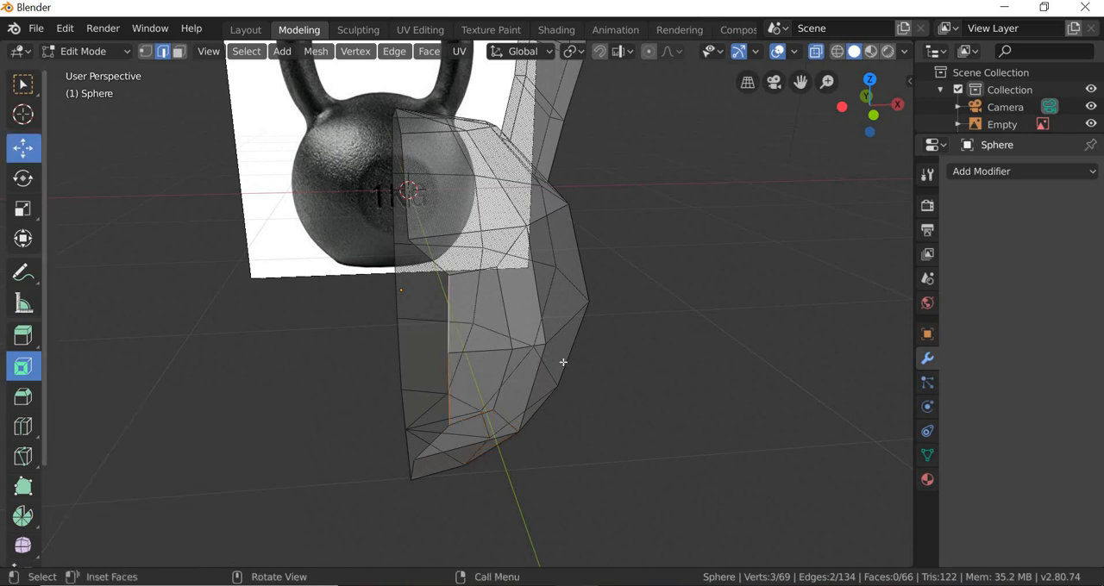
{"action": "left_click_drag", "start_coordinate": [492, 353], "coordinate": [479, 353]}
{"action": "middle_click_drag", "start_coordinate": [455, 415], "coordinate": [375, 234]}
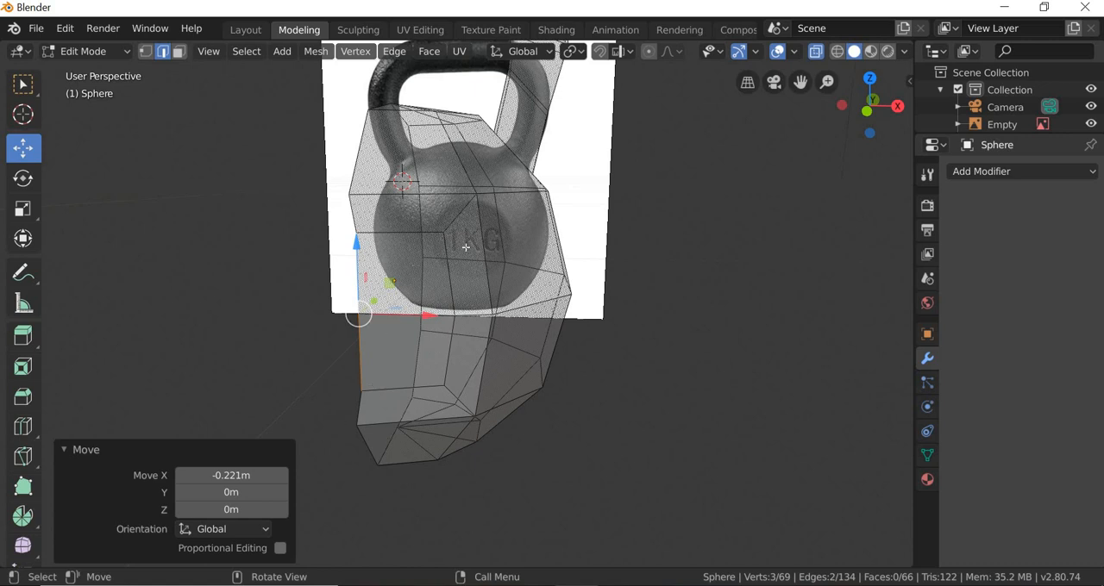
Step: In vertex mode, select the inset's upper and lower outer corner vertices and move them about -0.221 m in X
{"action": "left_click", "coordinate": [399, 232]}
{"action": "left_click", "coordinate": [145, 51]}
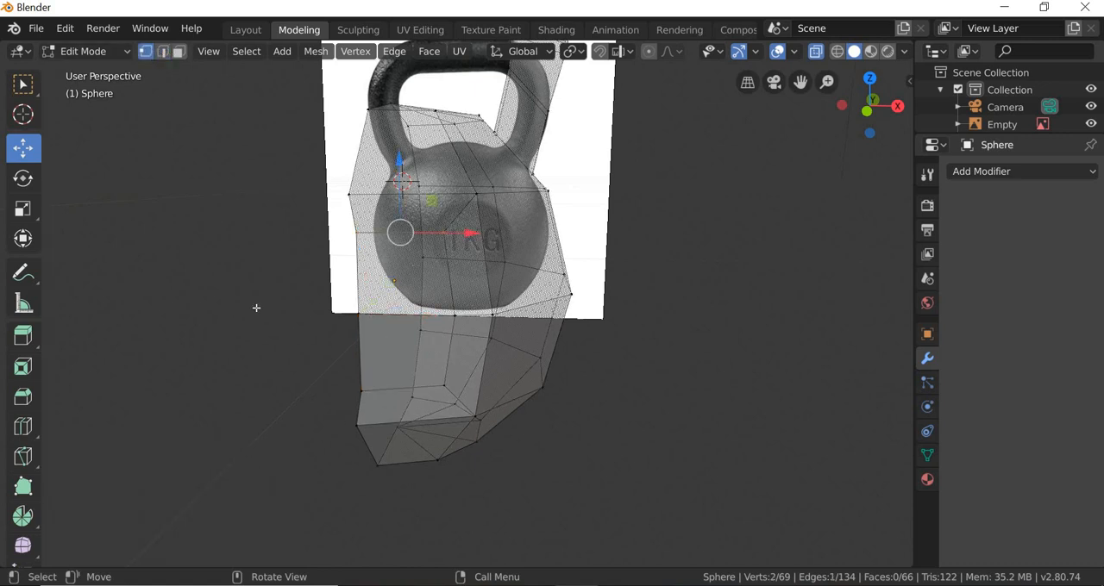
{"action": "key", "text": "alt+a"}
{"action": "key", "text": "ctrl+z"}
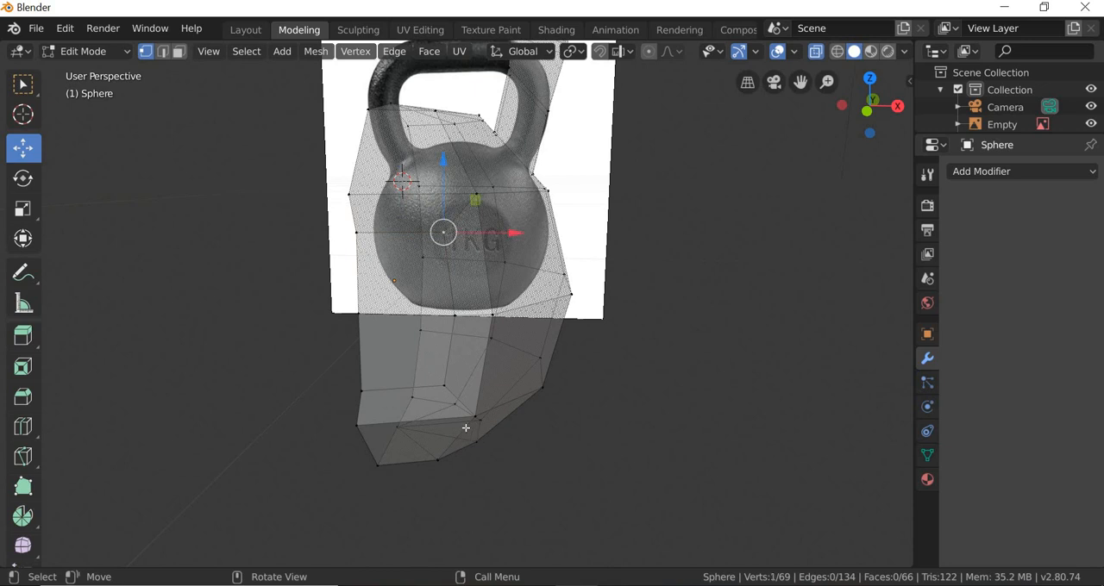
{"action": "left_click", "coordinate": [456, 382], "text": "shift"}
{"action": "key", "text": "g"}
{"action": "key", "text": "x"}
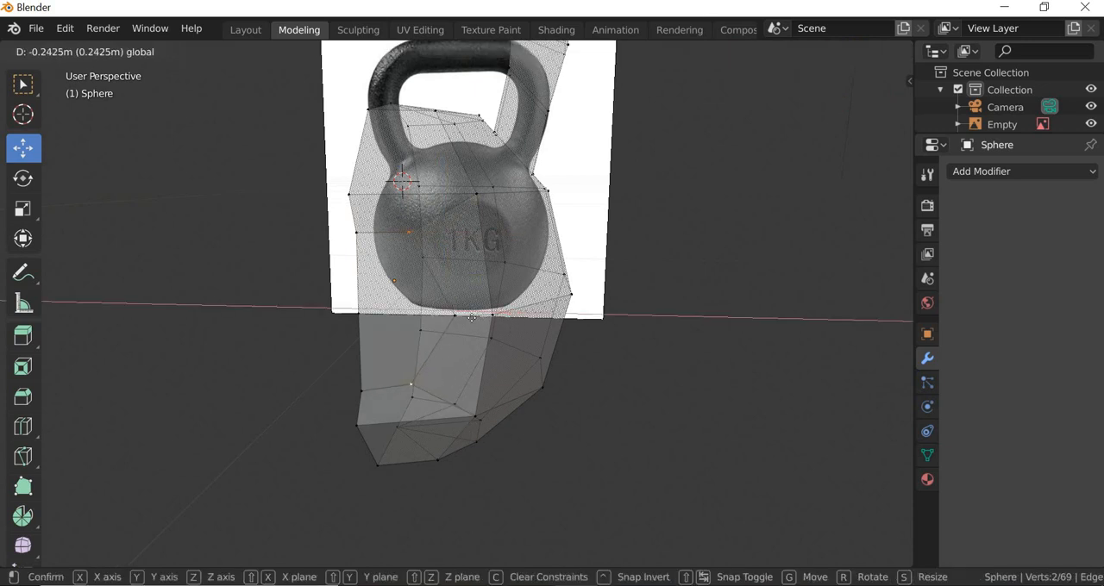
{"action": "left_click", "coordinate": [414, 260]}
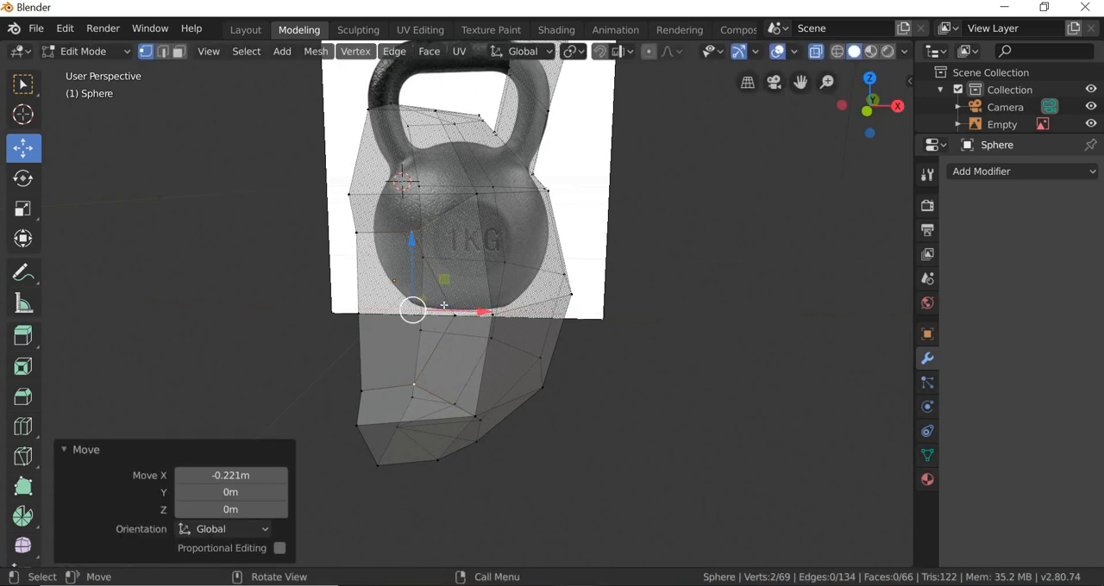
Step: Scale the inset's upper and lower outer corner vertices to 0.807 in Z
{"action": "left_click", "coordinate": [23, 208]}
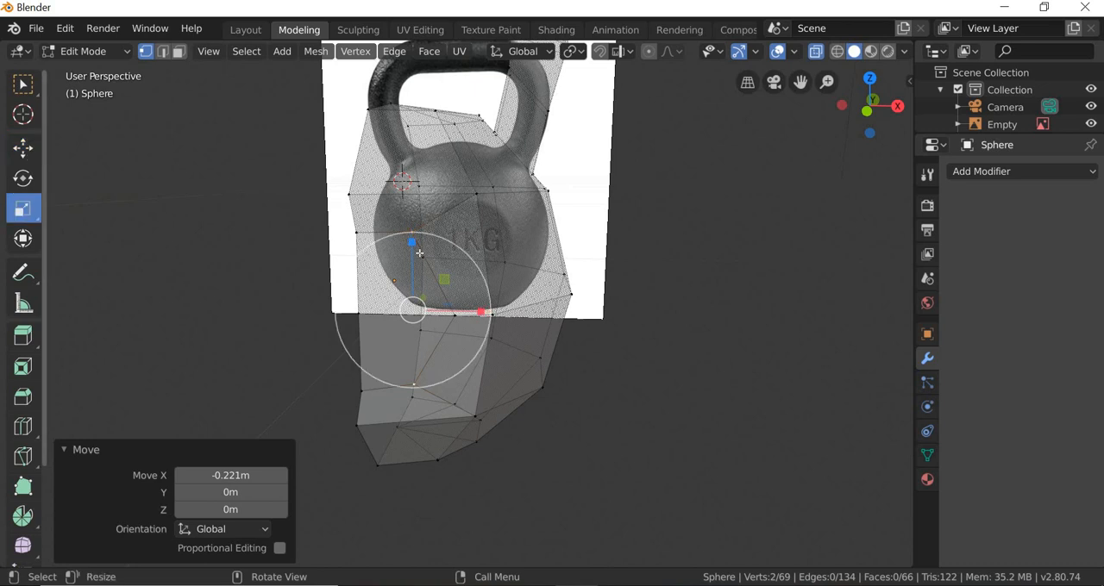
{"action": "left_click_drag", "start_coordinate": [413, 242], "coordinate": [409, 255]}
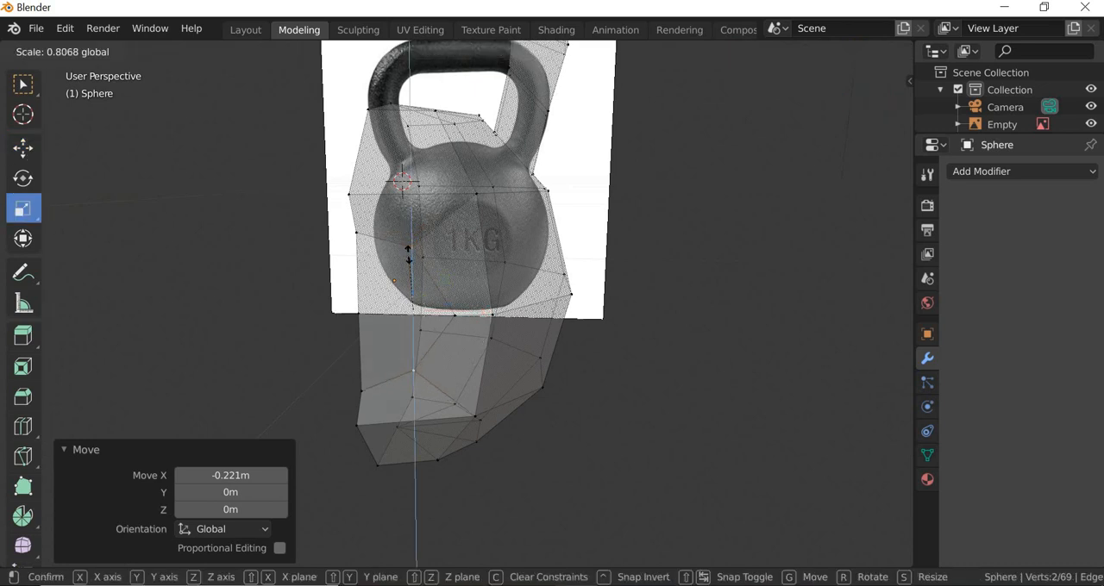
{"action": "middle_click_drag", "start_coordinate": [495, 458], "coordinate": [573, 433]}
Step: In left orthographic view, move the inset's two outer corner vertices -0.161 m in Y to the body's flat front, and deselect them
{"action": "left_click", "coordinate": [24, 85]}
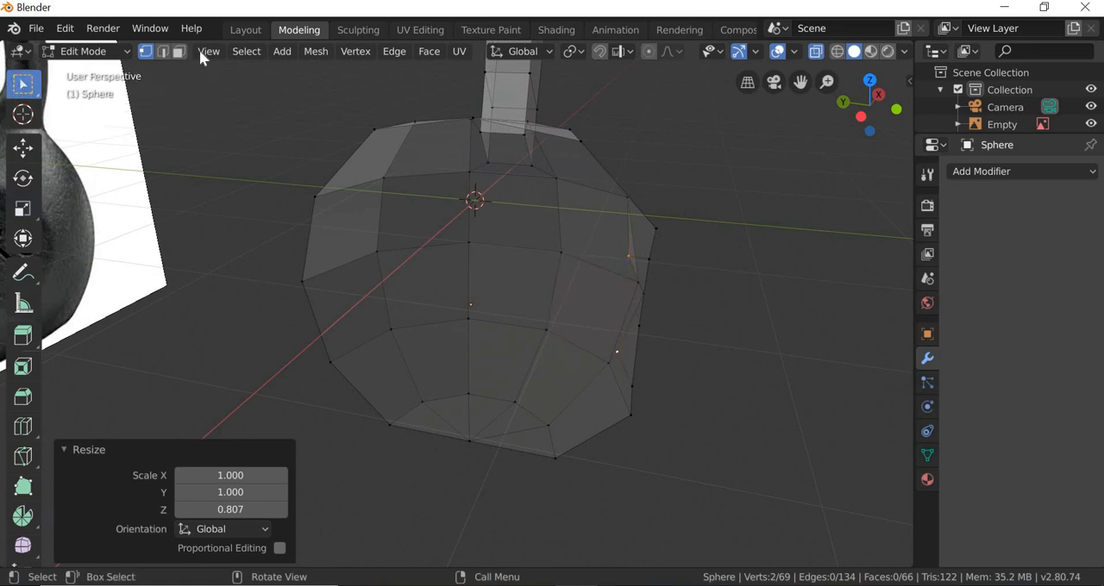
{"action": "left_click", "coordinate": [208, 51]}
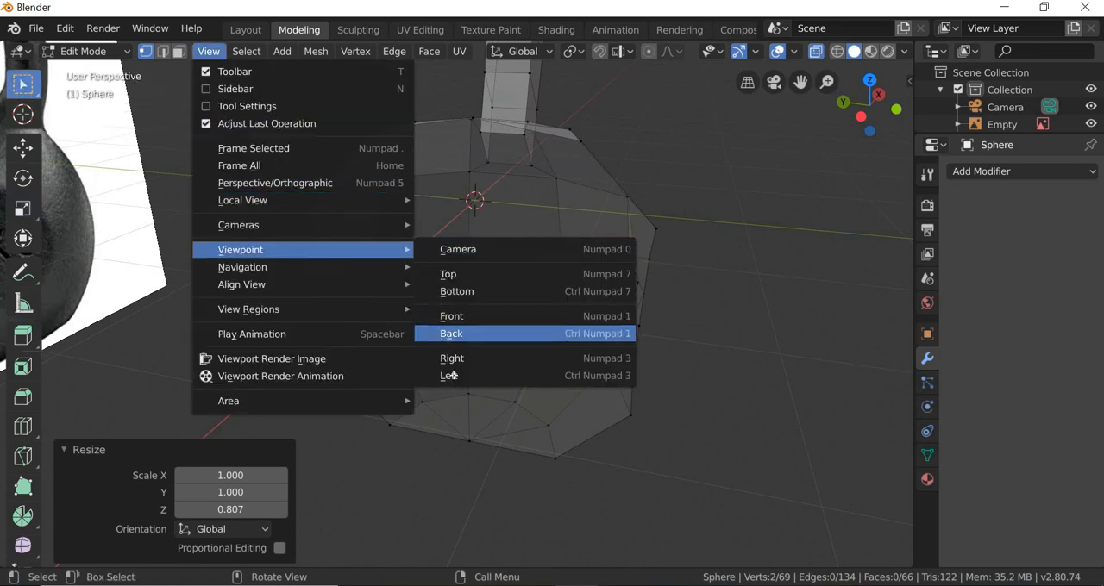
{"action": "key", "text": "Escape"}
{"action": "key", "text": "ctrl+KP_3"}
{"action": "scroll", "coordinate": [660, 305], "scroll_direction": "up", "scroll_amount": 3}
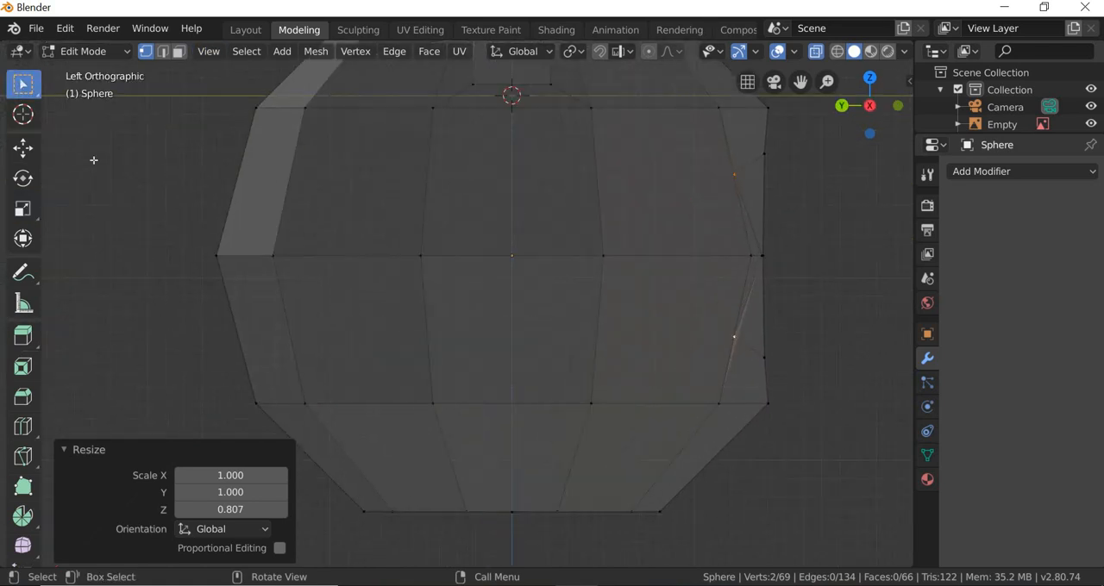
{"action": "left_click", "coordinate": [23, 147]}
{"action": "left_click_drag", "start_coordinate": [675, 255], "coordinate": [699, 257]}
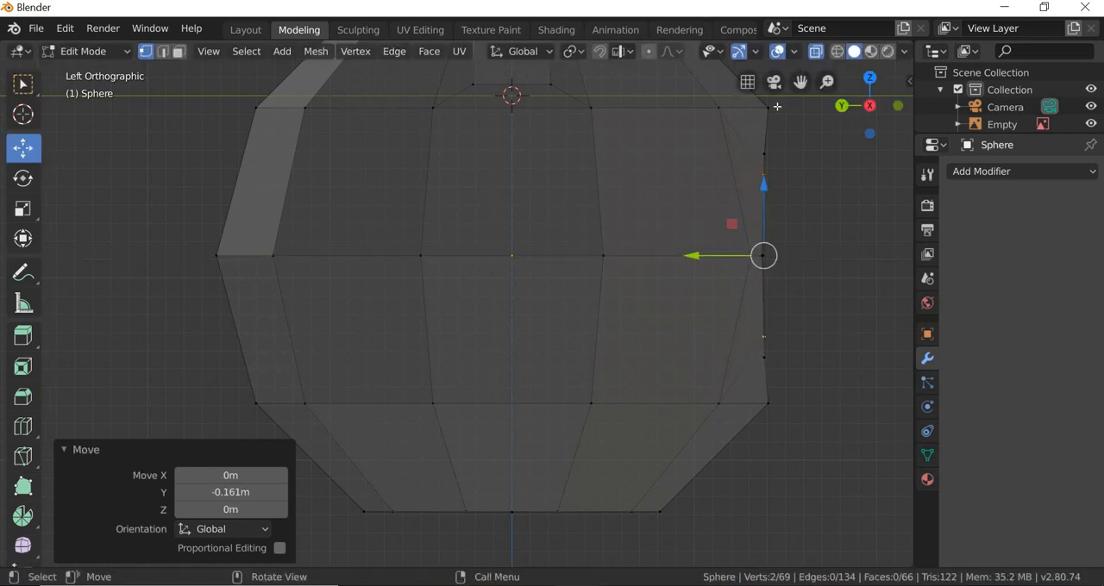
{"action": "middle_click_drag", "start_coordinate": [546, 401], "coordinate": [550, 426]}
{"action": "scroll", "coordinate": [505, 412], "scroll_direction": "down", "scroll_amount": 4}
{"action": "scroll", "coordinate": [549, 426], "scroll_direction": "up", "scroll_amount": 4}
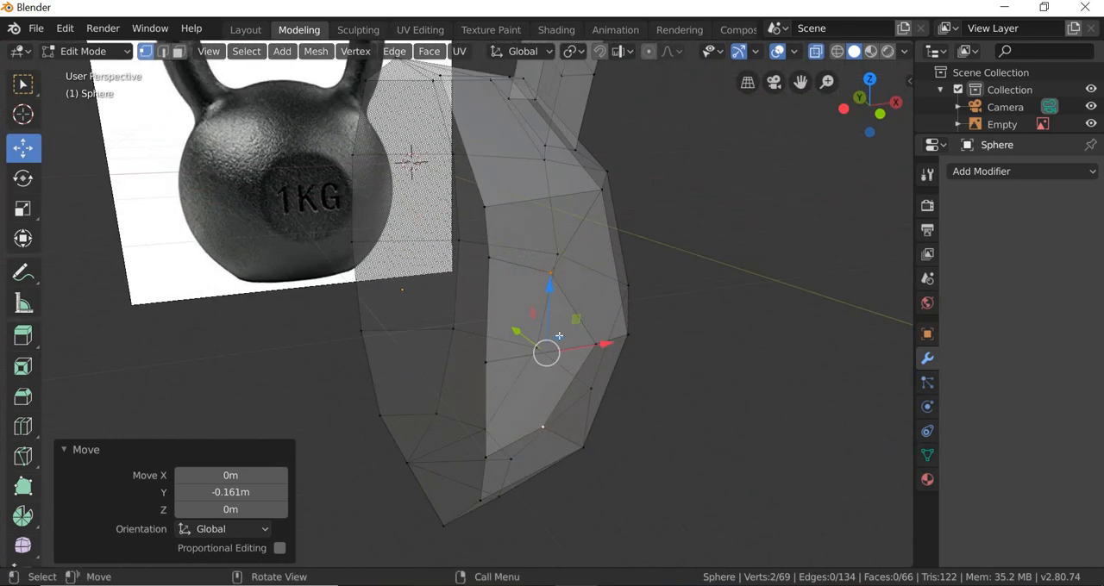
{"action": "left_click", "coordinate": [562, 346]}
Step: In face mode, delete the end face that closes the handle at the centre line
{"action": "scroll", "coordinate": [565, 349], "scroll_direction": "down", "scroll_amount": 3}
{"action": "middle_click_drag", "start_coordinate": [562, 360], "coordinate": [537, 293]}
{"action": "scroll", "coordinate": [536, 309], "scroll_direction": "down", "scroll_amount": 2}
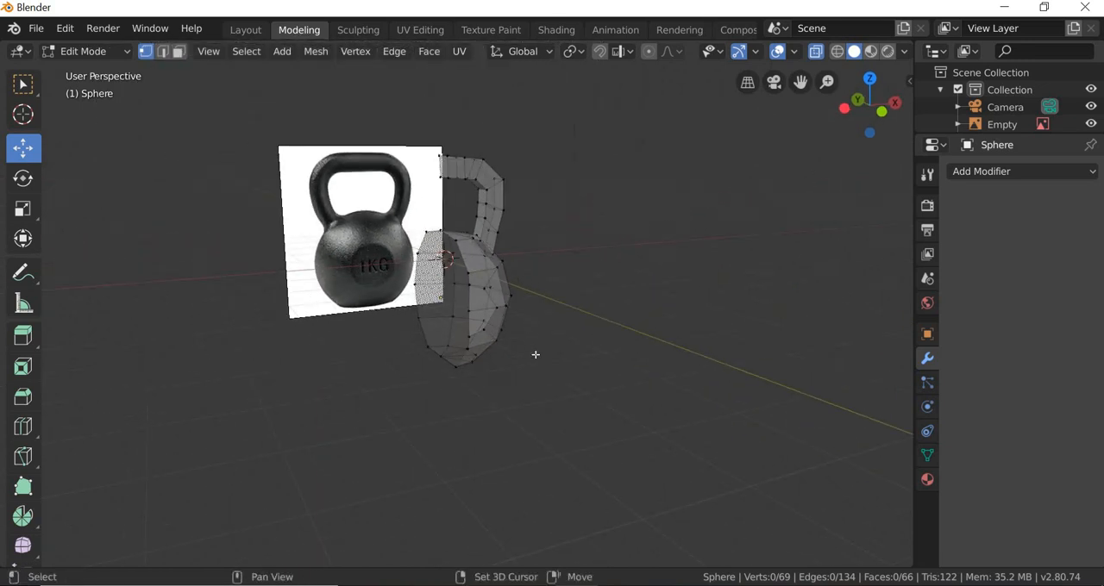
{"action": "middle_click_drag", "start_coordinate": [537, 353], "coordinate": [585, 387]}
{"action": "scroll", "coordinate": [584, 387], "scroll_direction": "up", "scroll_amount": 3}
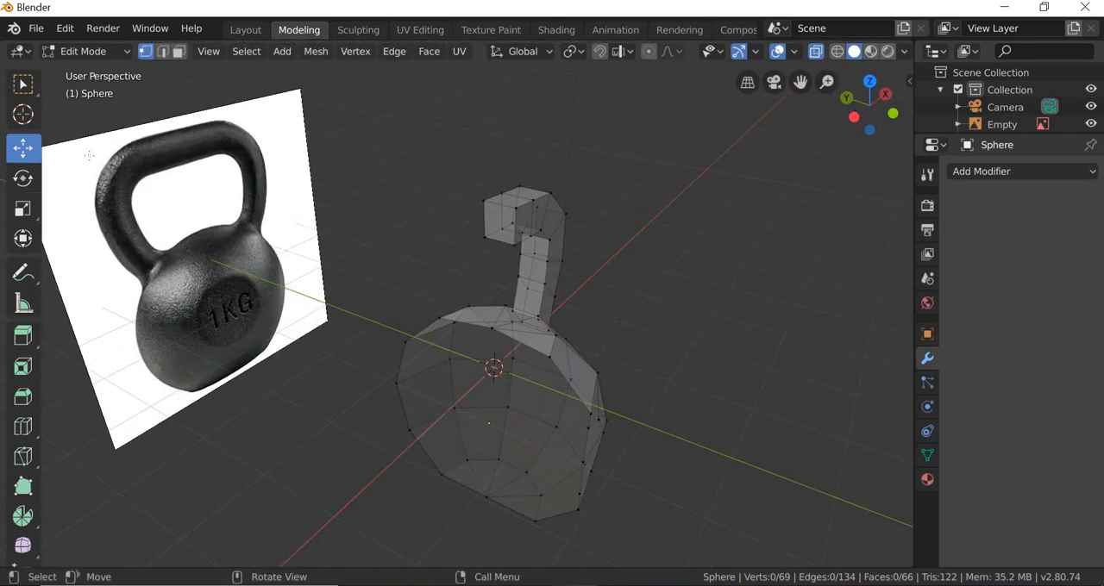
{"action": "key", "text": "3"}
{"action": "left_click", "coordinate": [500, 226]}
{"action": "key", "text": "x"}
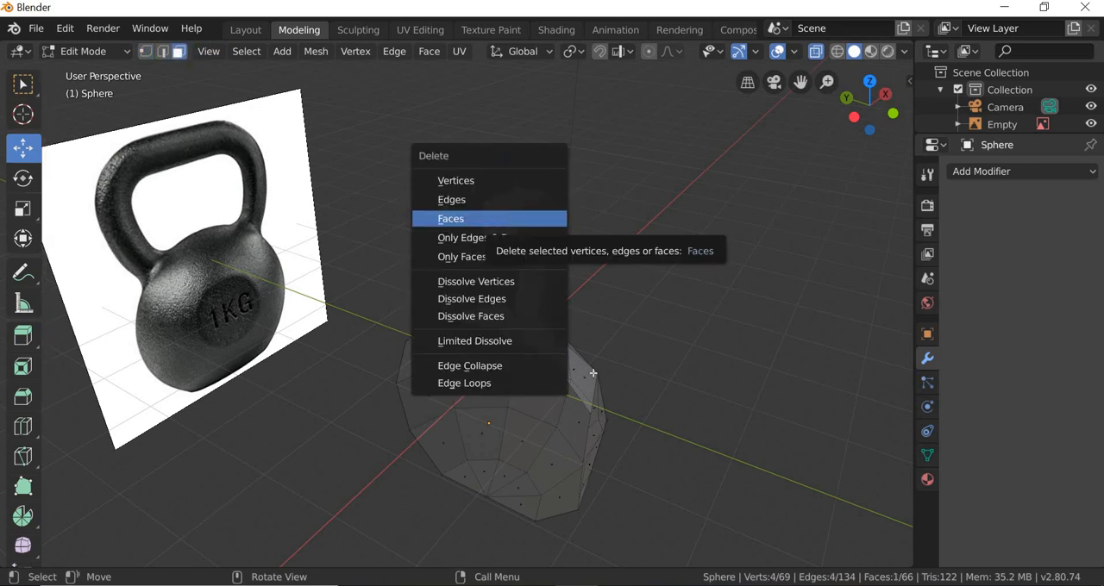
{"action": "key", "text": "Return"}
Step: In front view and vertex mode, select all body and handle vertices along the centre line and scale them to -0.578 in X
{"action": "middle_click_drag", "start_coordinate": [565, 408], "coordinate": [468, 207]}
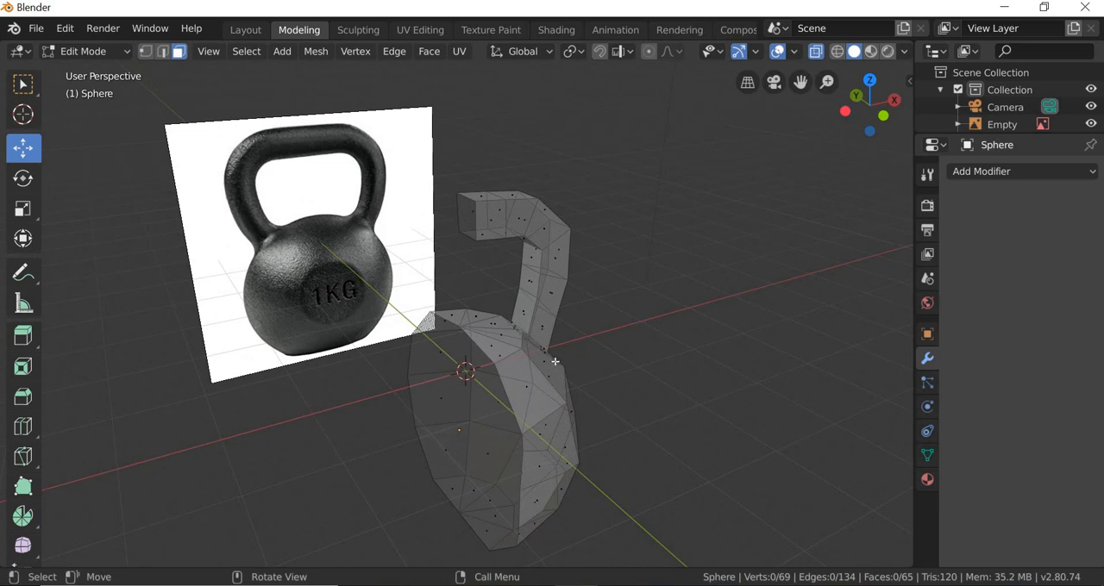
{"action": "middle_click_drag", "start_coordinate": [548, 393], "coordinate": [474, 369]}
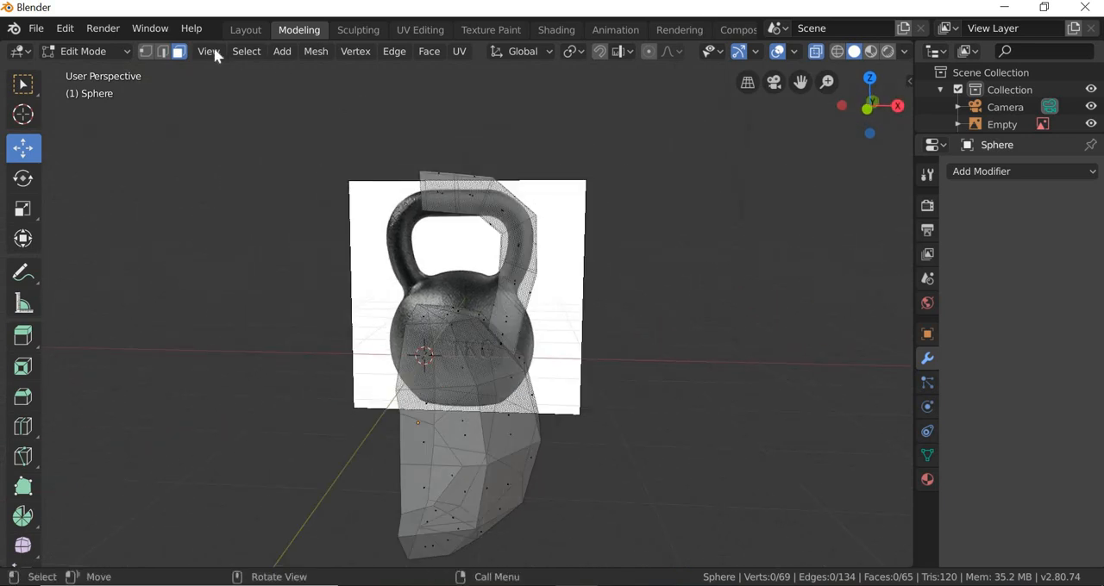
{"action": "mouse_move", "coordinate": [253, 249]}
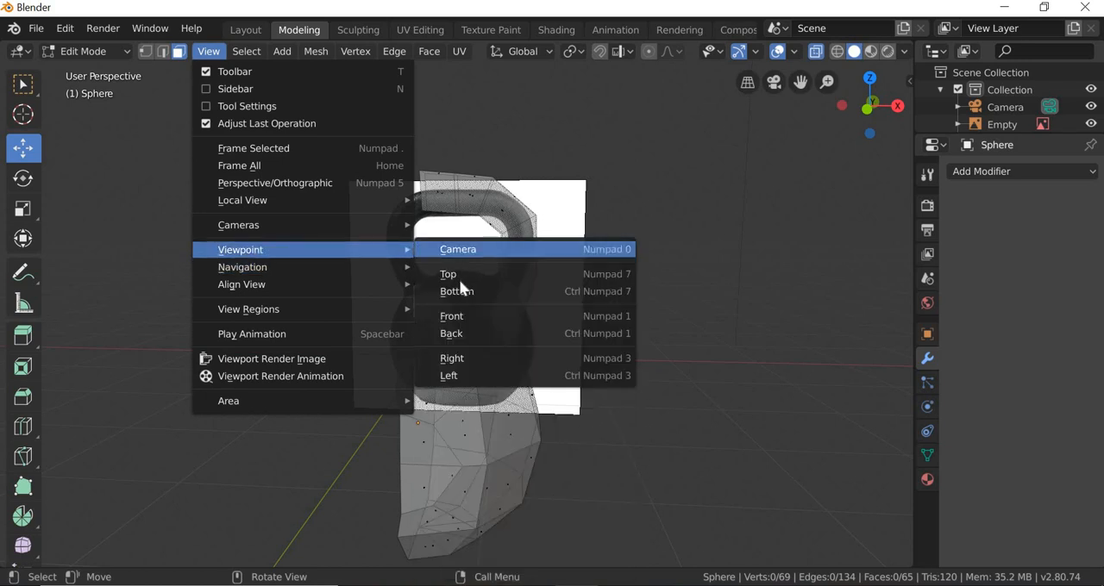
{"action": "left_click", "coordinate": [455, 317]}
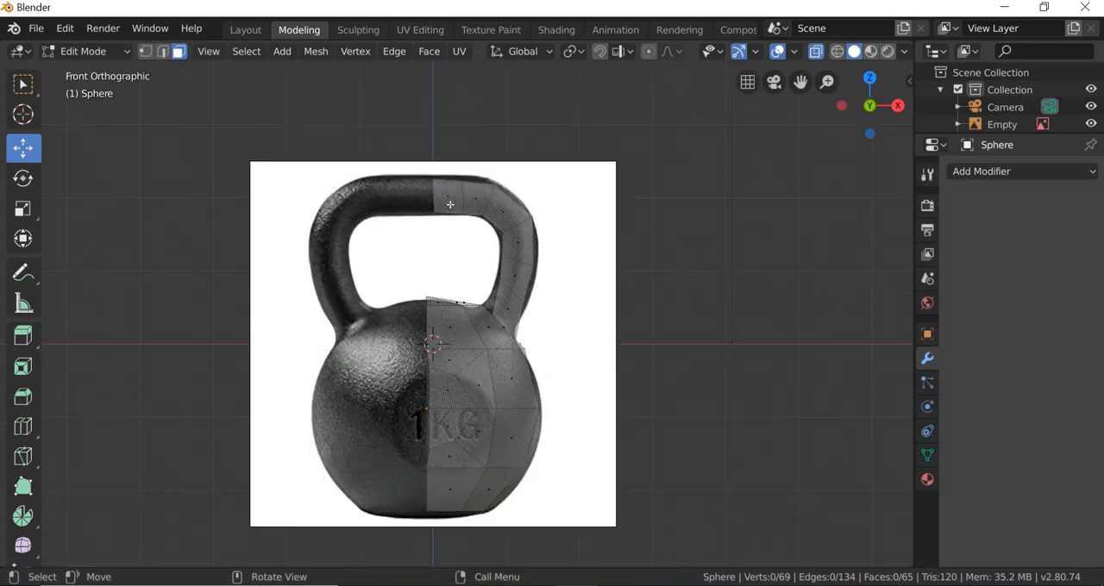
{"action": "left_click", "coordinate": [146, 50]}
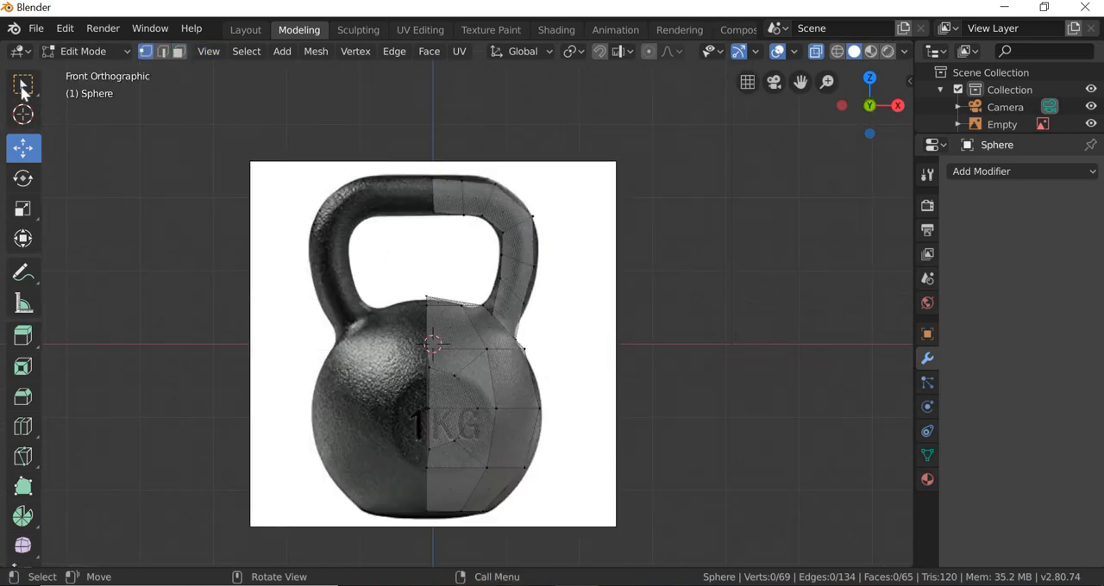
{"action": "left_click", "coordinate": [23, 85]}
{"action": "left_click_drag", "start_coordinate": [315, 133], "coordinate": [444, 574]}
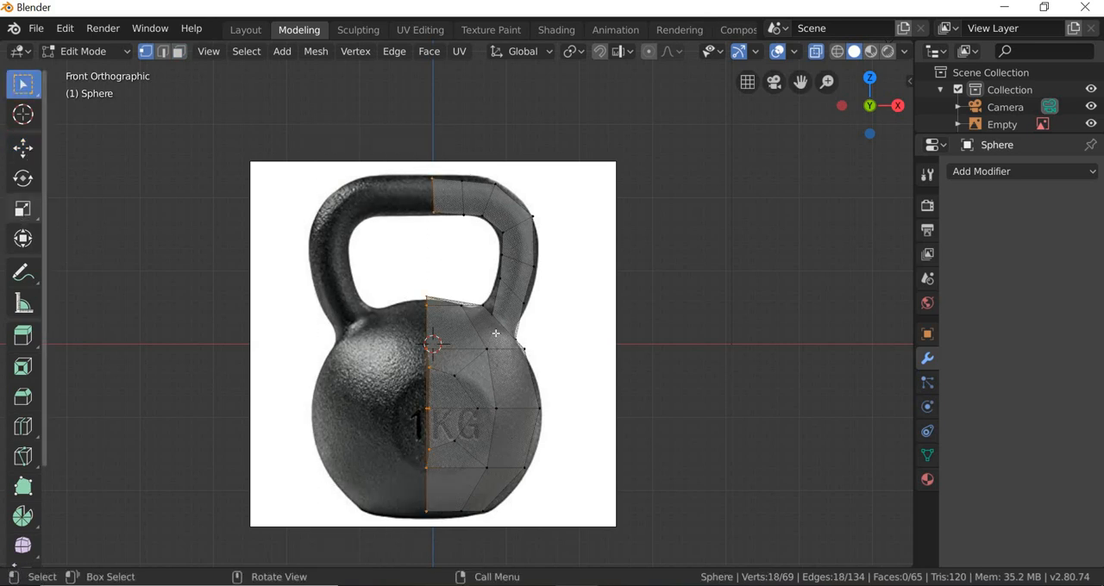
{"action": "left_click", "coordinate": [23, 210]}
{"action": "left_click_drag", "start_coordinate": [497, 362], "coordinate": [388, 360]}
{"action": "key", "text": "w"}
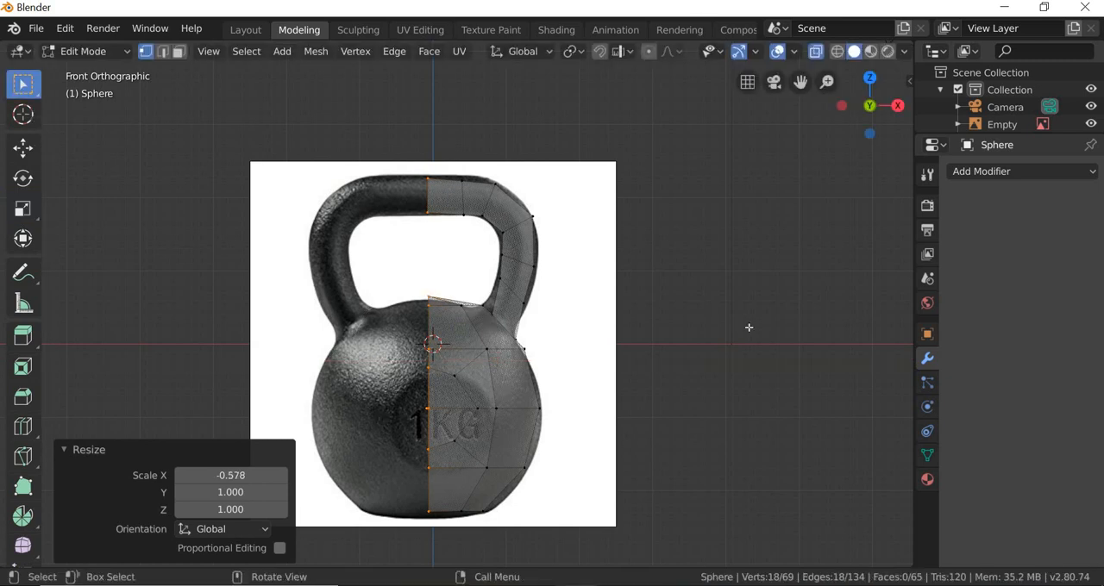
{"action": "left_click", "coordinate": [606, 327]}
Step: Switch to the Layout workspace and turn off X-ray shading for the half kettlebell
{"action": "middle_click_drag", "start_coordinate": [577, 401], "coordinate": [532, 361]}
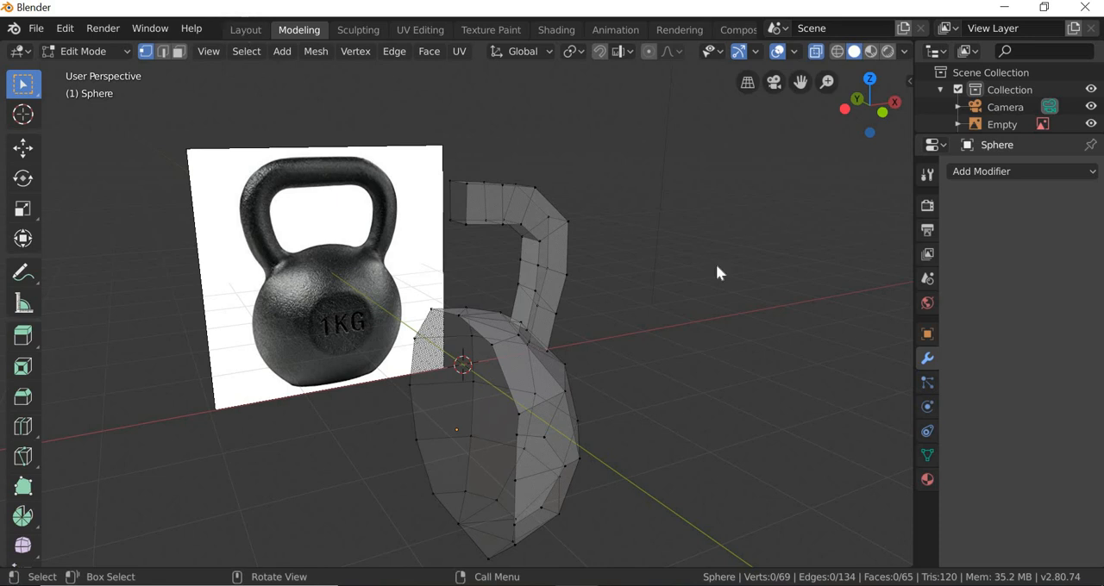
{"action": "left_click", "coordinate": [245, 29]}
{"action": "middle_click_drag", "start_coordinate": [546, 397], "coordinate": [599, 354]}
{"action": "left_click", "coordinate": [666, 69]}
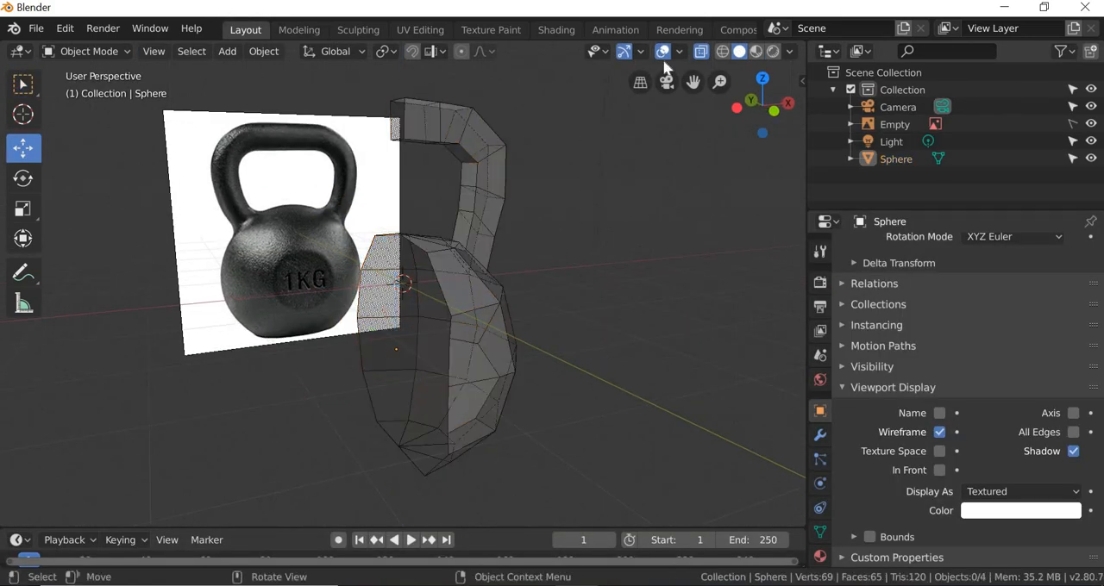
{"action": "key", "text": "alt+z"}
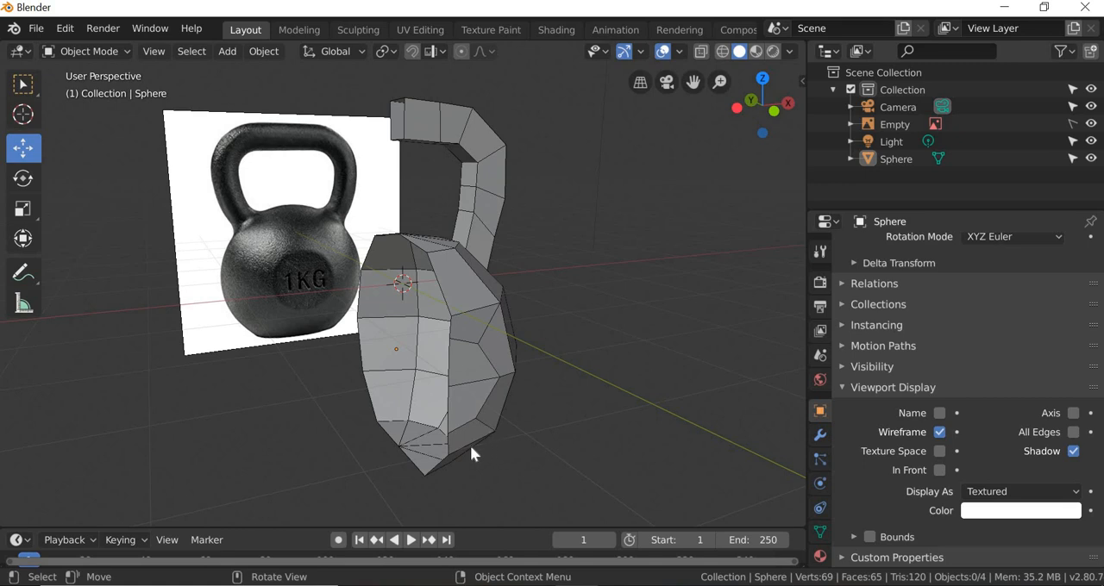
{"action": "middle_click_drag", "start_coordinate": [471, 453], "coordinate": [467, 343]}
Step: Select the half kettlebell and add a Mirror modifier on the X axis
{"action": "left_click", "coordinate": [468, 343]}
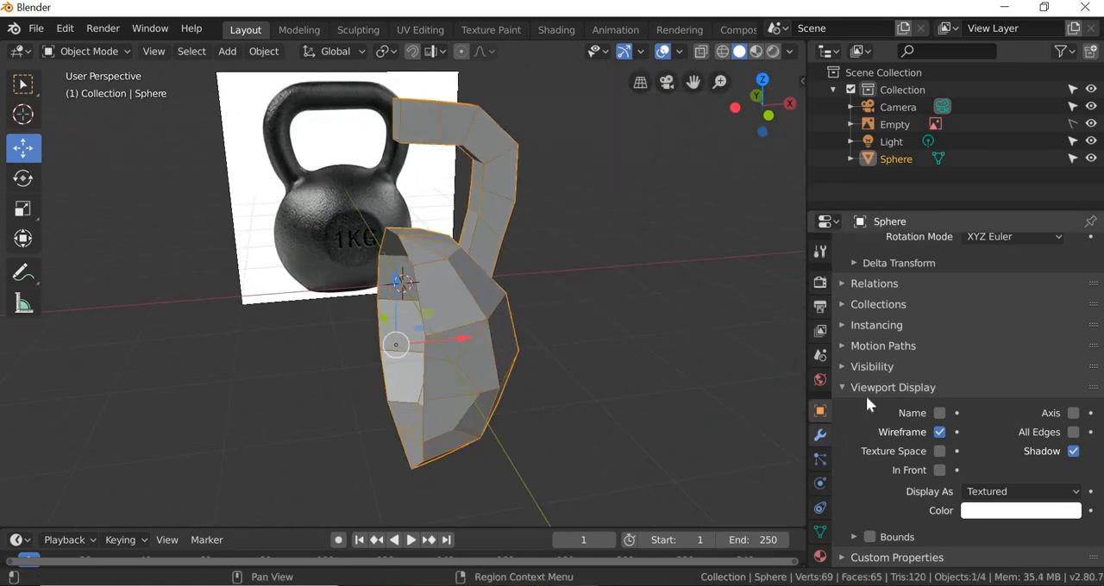
{"action": "left_click", "coordinate": [820, 435]}
{"action": "left_click", "coordinate": [912, 250]}
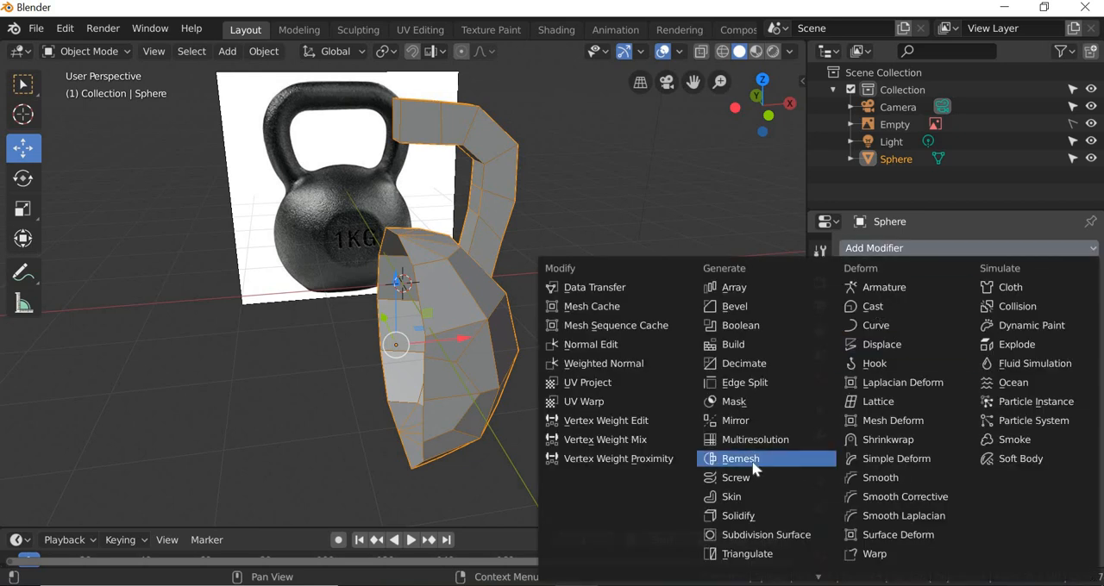
{"action": "left_click", "coordinate": [736, 420]}
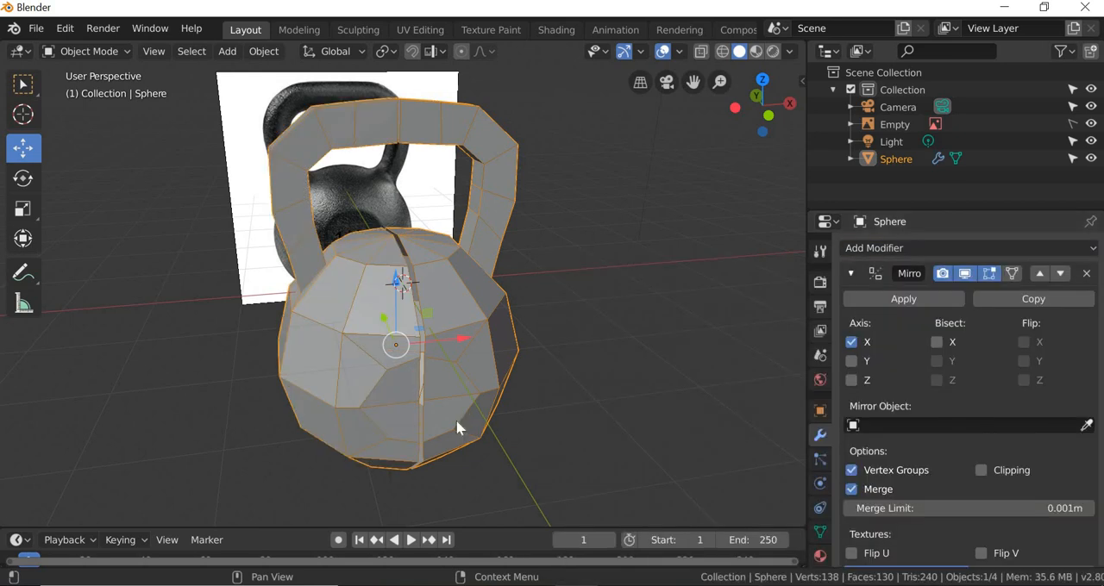
Step: Examine the mirrored kettlebell's centre seam from several angles and in front view with X-ray on over the reference image
{"action": "key", "text": "KP_1"}
{"action": "scroll", "coordinate": [457, 427], "scroll_direction": "up", "scroll_amount": 3}
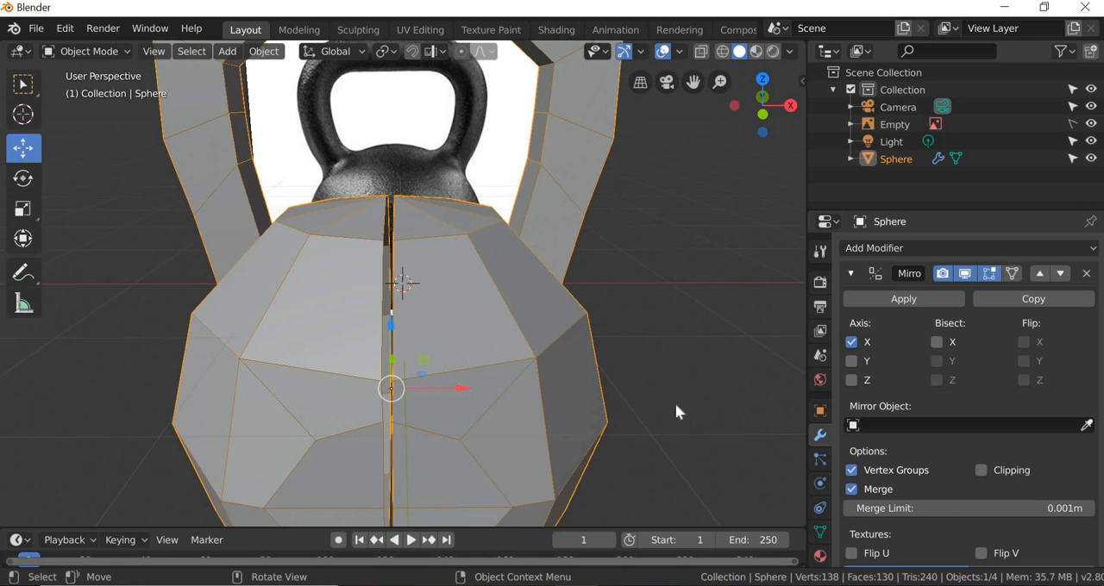
{"action": "scroll", "coordinate": [588, 409], "scroll_direction": "down", "scroll_amount": 1}
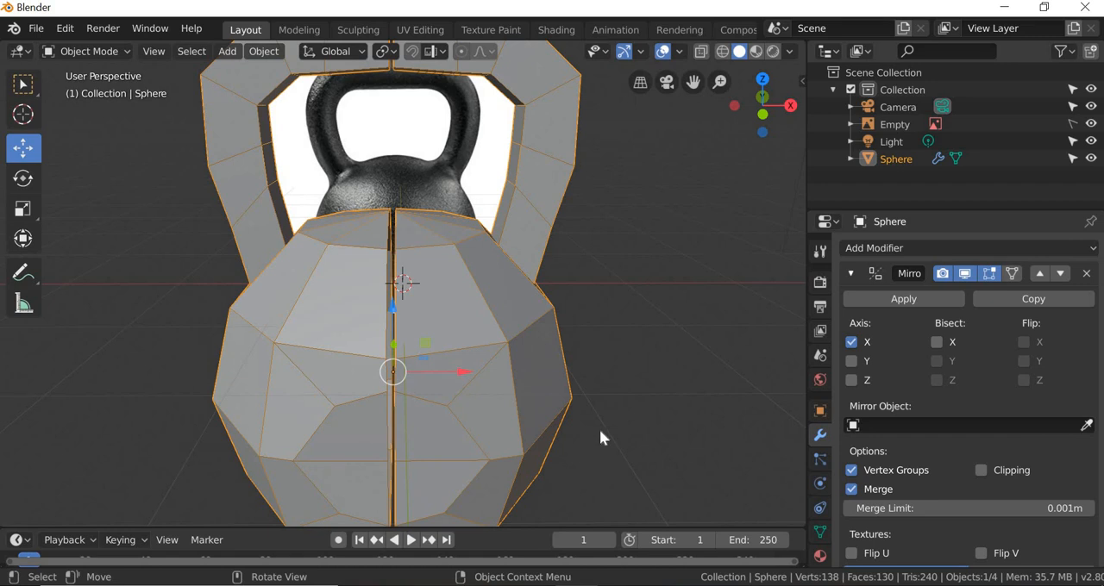
{"action": "middle_click_drag", "start_coordinate": [599, 429], "coordinate": [594, 355]}
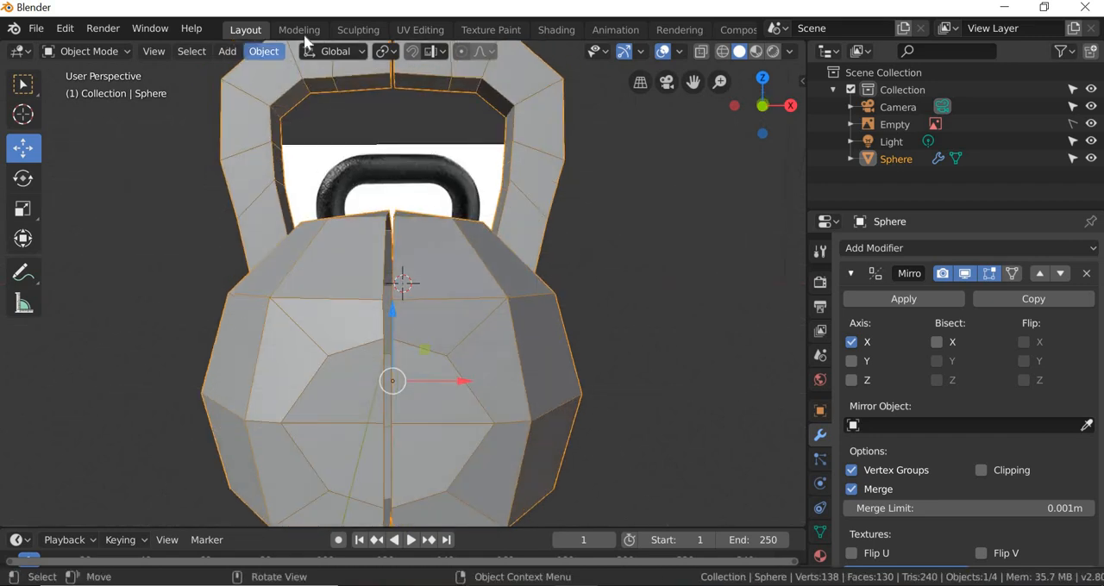
{"action": "left_click", "coordinate": [152, 51]}
{"action": "mouse_move", "coordinate": [193, 255]}
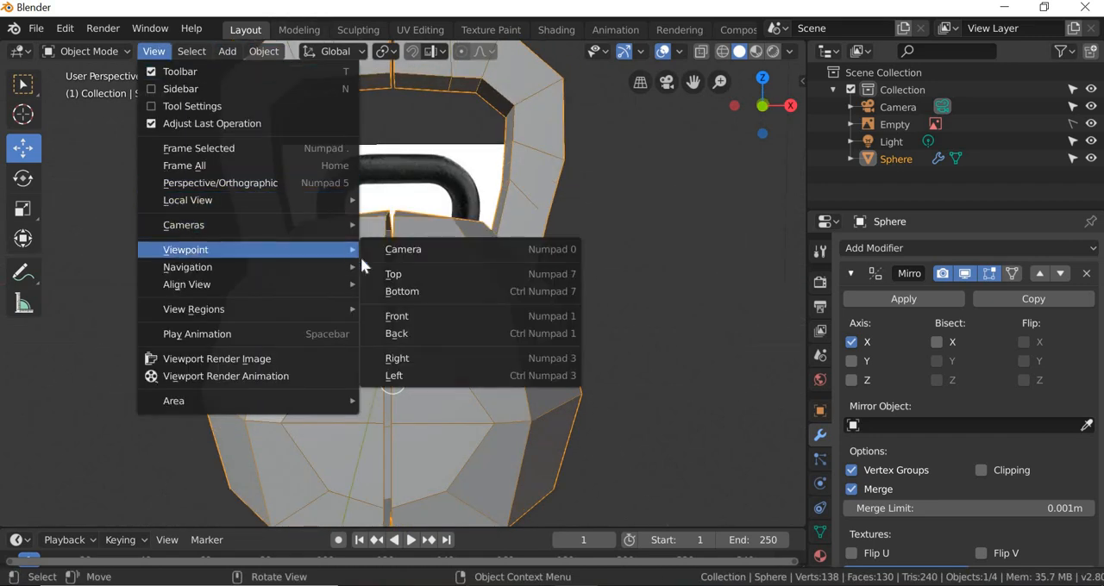
{"action": "left_click", "coordinate": [406, 317]}
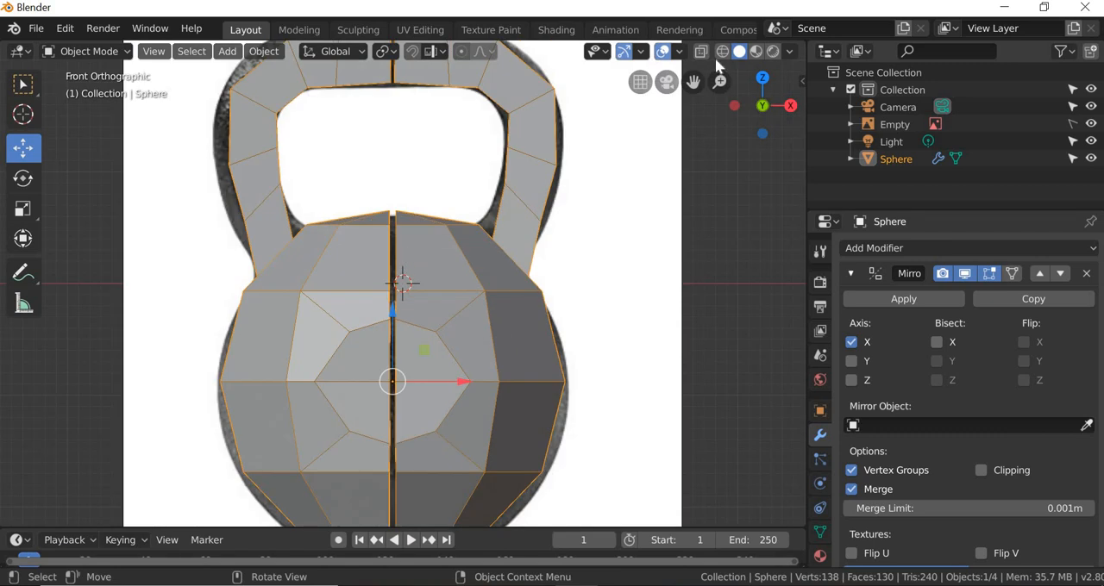
{"action": "key", "text": "alt+z"}
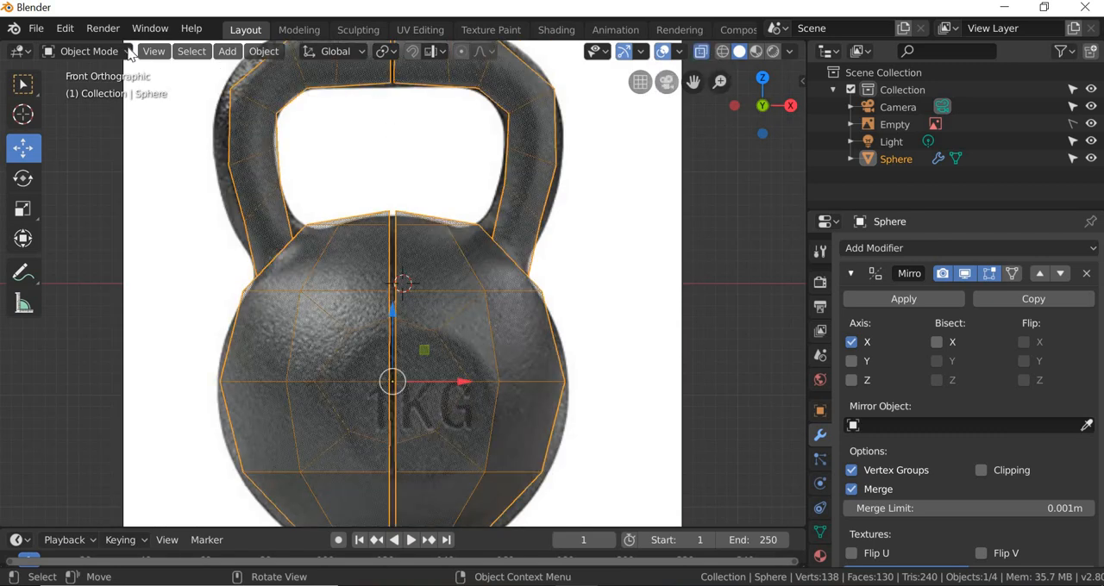
Step: Switch to the Modeling workspace and show the mirrored kettlebell in front orthographic view over the reference image
{"action": "left_click", "coordinate": [297, 29]}
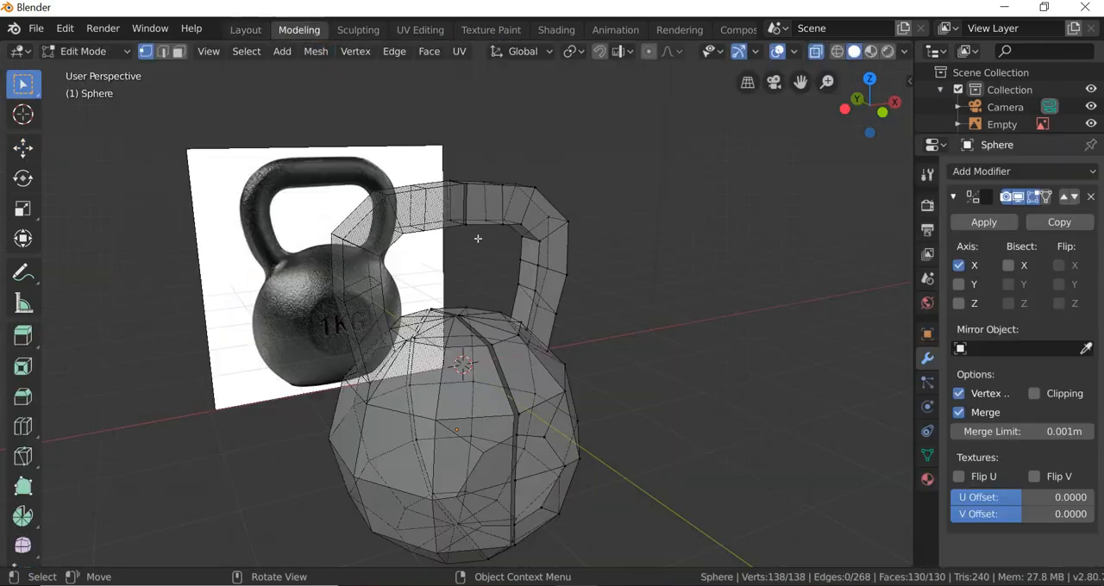
{"action": "left_click", "coordinate": [210, 51]}
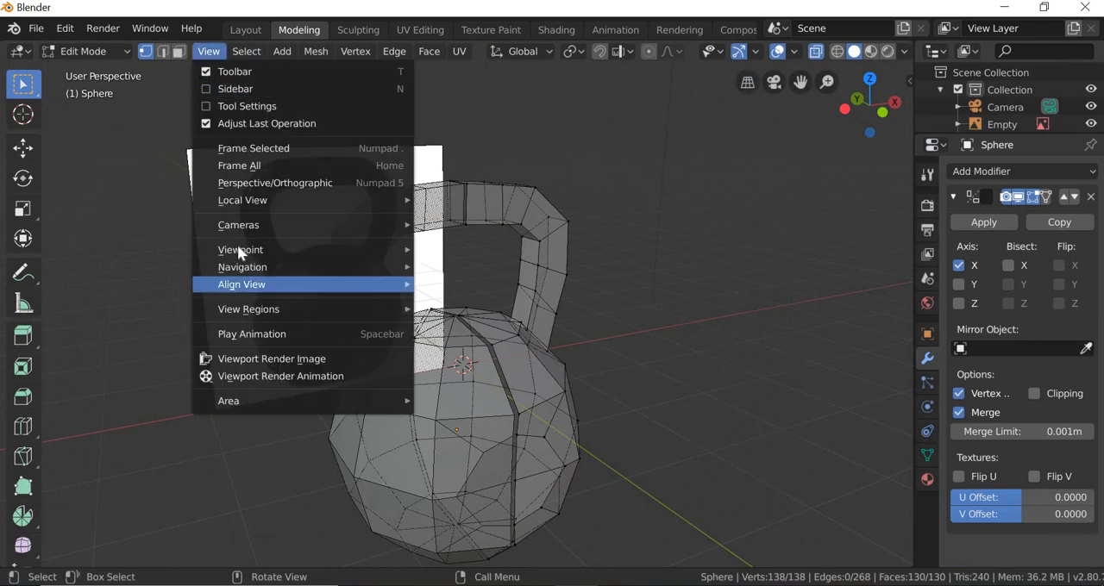
{"action": "mouse_move", "coordinate": [250, 249]}
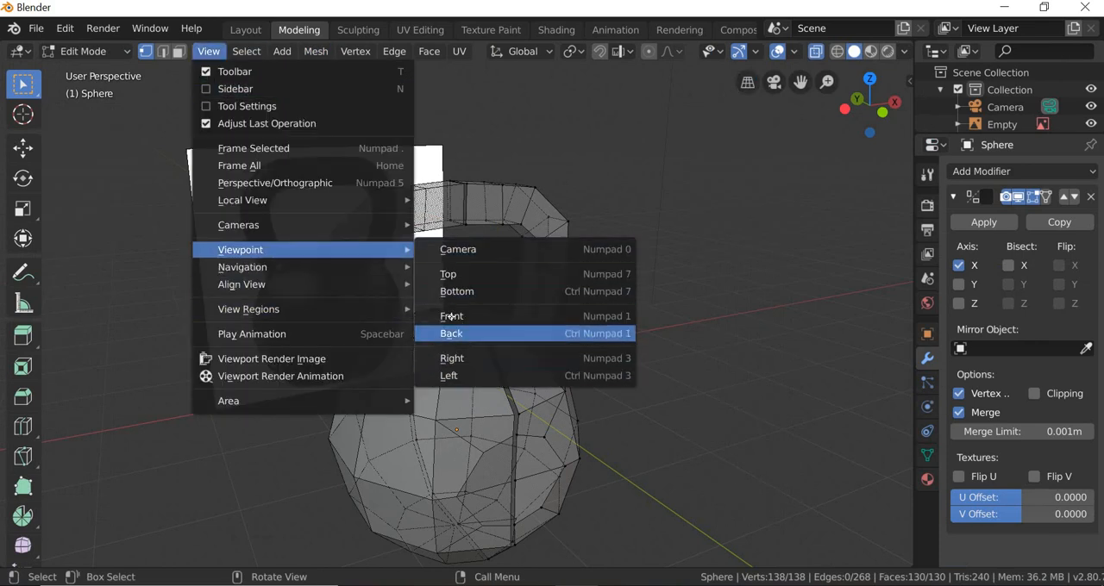
{"action": "left_click", "coordinate": [452, 317]}
{"action": "scroll", "coordinate": [436, 167], "scroll_direction": "up", "scroll_amount": 5}
{"action": "scroll", "coordinate": [231, 116], "scroll_direction": "down", "scroll_amount": 3}
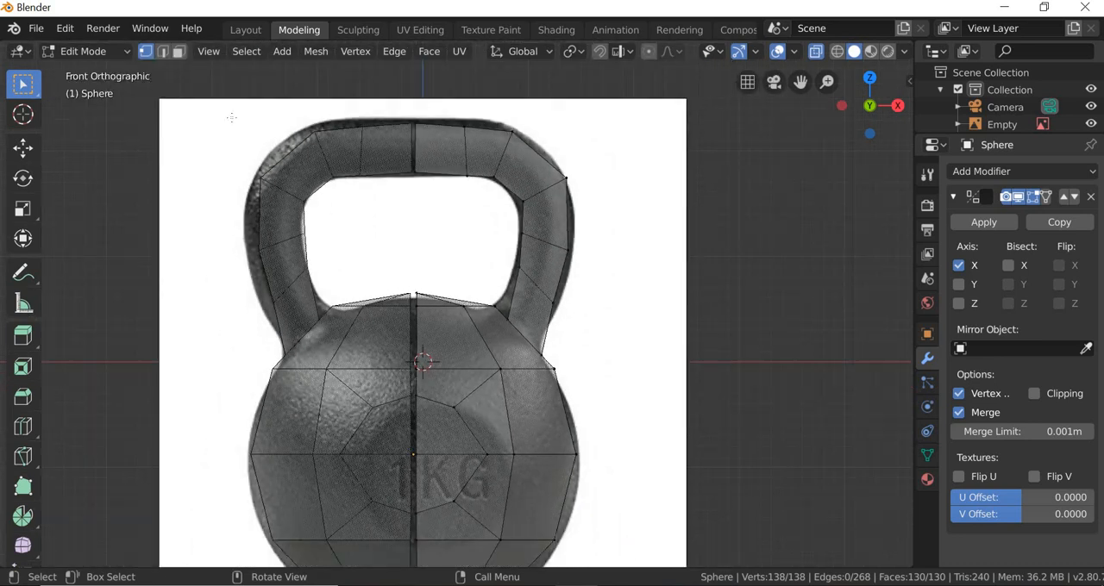
{"action": "scroll", "coordinate": [409, 113], "scroll_direction": "up", "scroll_amount": 4}
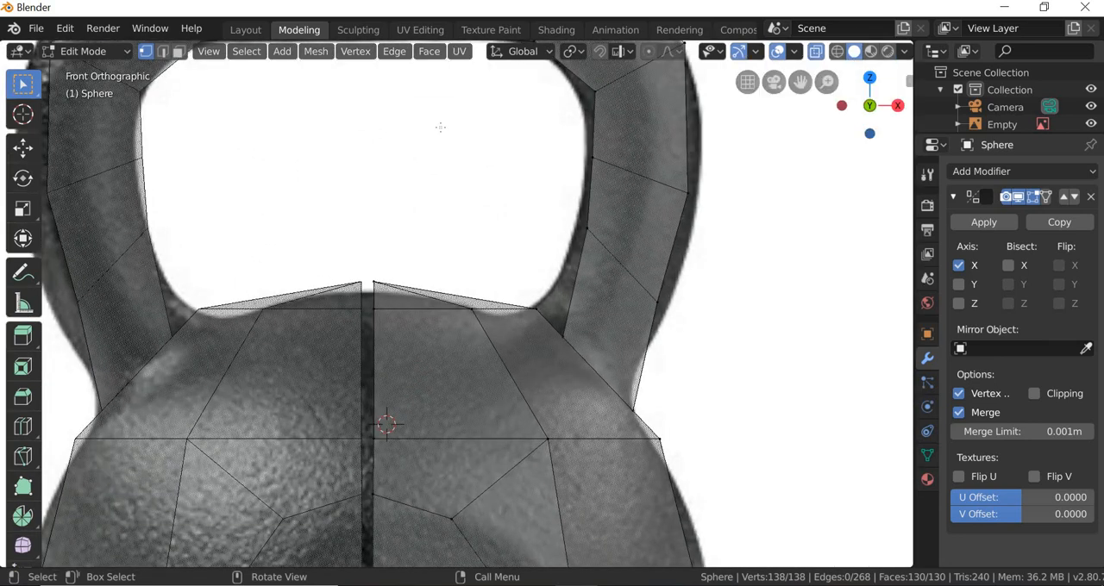
Step: Select the handle's vertices along the centre seam and move them -0.0242 m in X to close the gap
{"action": "scroll", "coordinate": [440, 127], "scroll_direction": "down", "scroll_amount": 2}
{"action": "middle_click_drag", "start_coordinate": [420, 200], "coordinate": [435, 395], "text": "shift"}
{"action": "scroll", "coordinate": [383, 213], "scroll_direction": "up", "scroll_amount": 3}
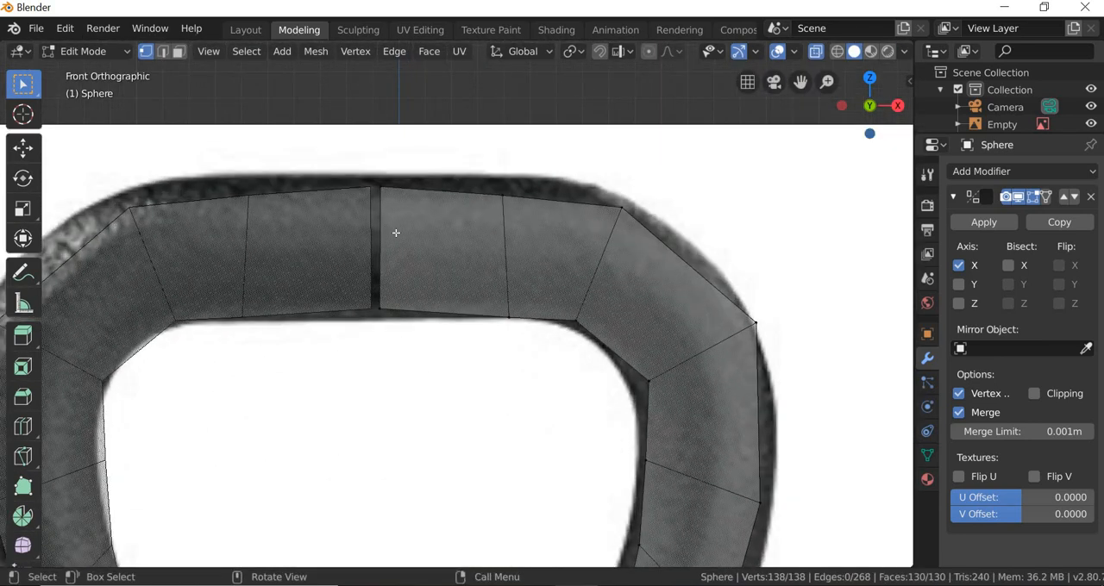
{"action": "left_click_drag", "start_coordinate": [372, 167], "coordinate": [428, 338]}
{"action": "left_click", "coordinate": [23, 148]}
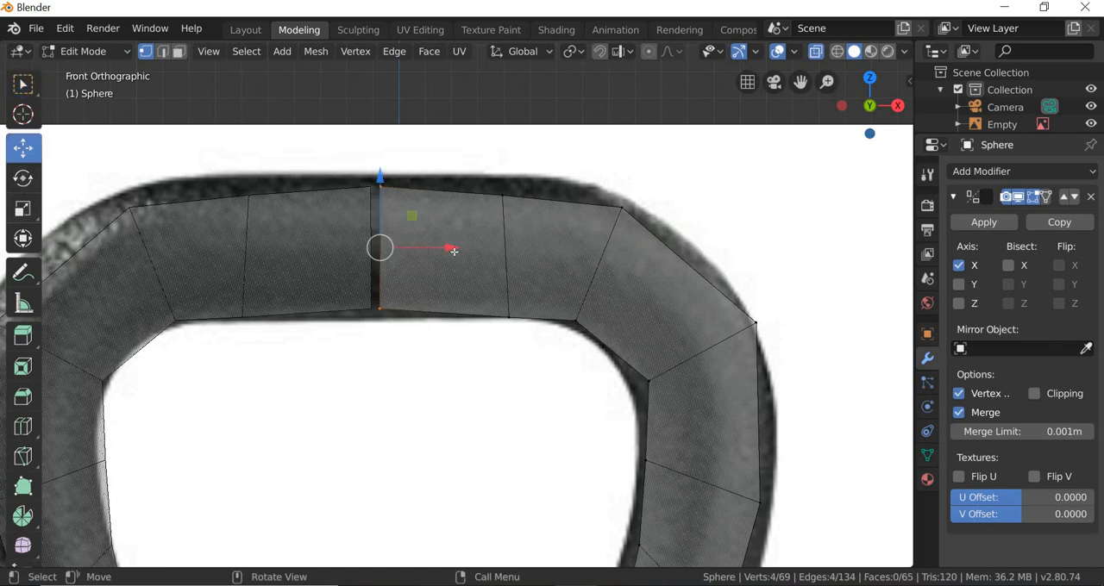
{"action": "left_click_drag", "start_coordinate": [451, 247], "coordinate": [445, 250]}
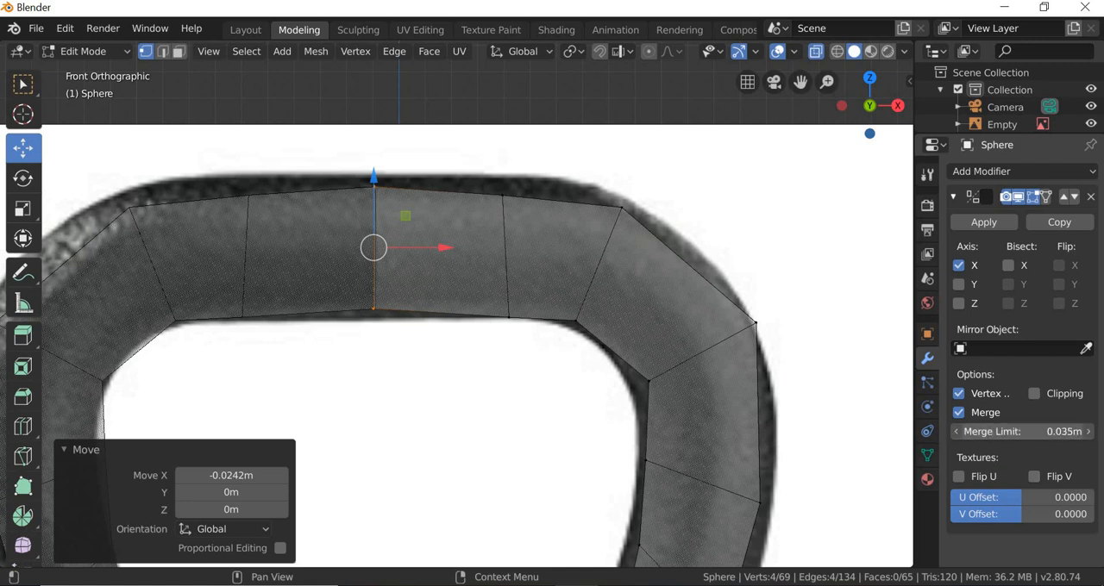
Step: Set the Mirror modifier's merge limit to 0.3 m and move the handle's centre vertices 0.0044 m in X
{"action": "left_click_drag", "start_coordinate": [1062, 445], "coordinate": [1072, 445]}
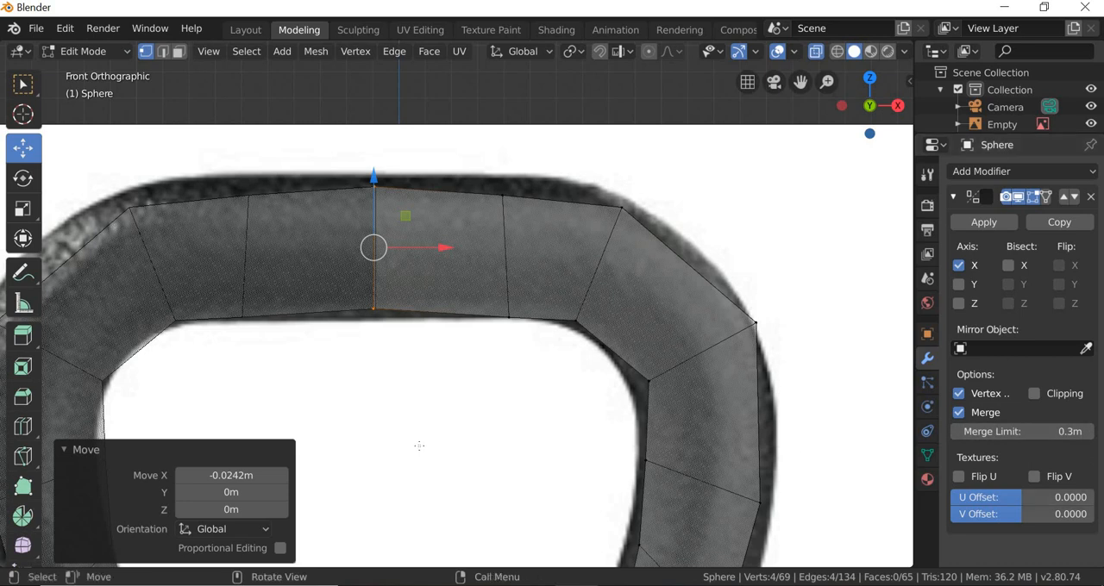
{"action": "left_click_drag", "start_coordinate": [428, 247], "coordinate": [421, 272]}
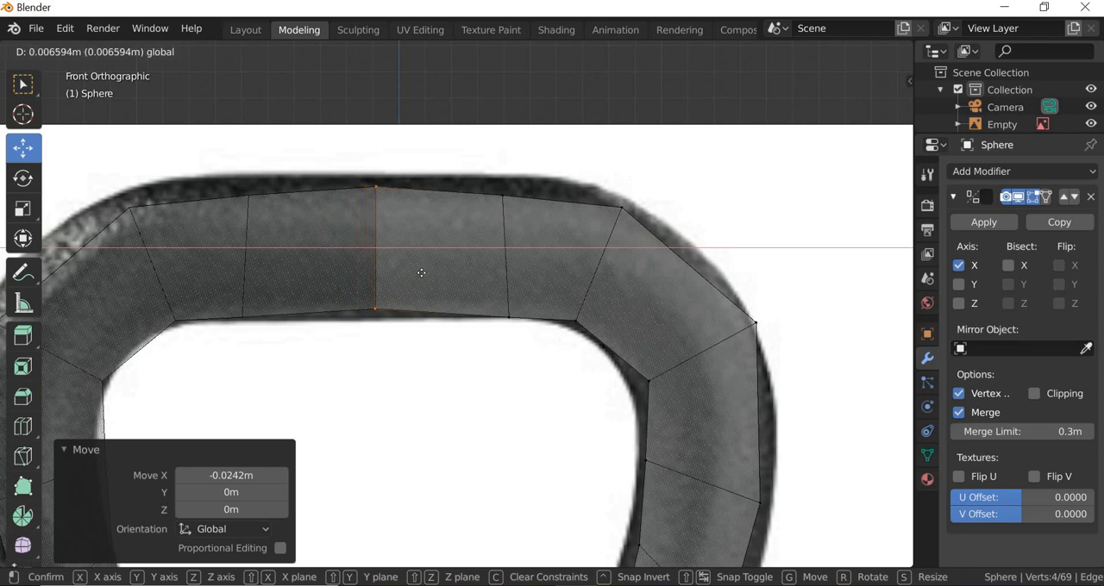
{"action": "left_click_drag", "start_coordinate": [448, 361], "coordinate": [448, 436]}
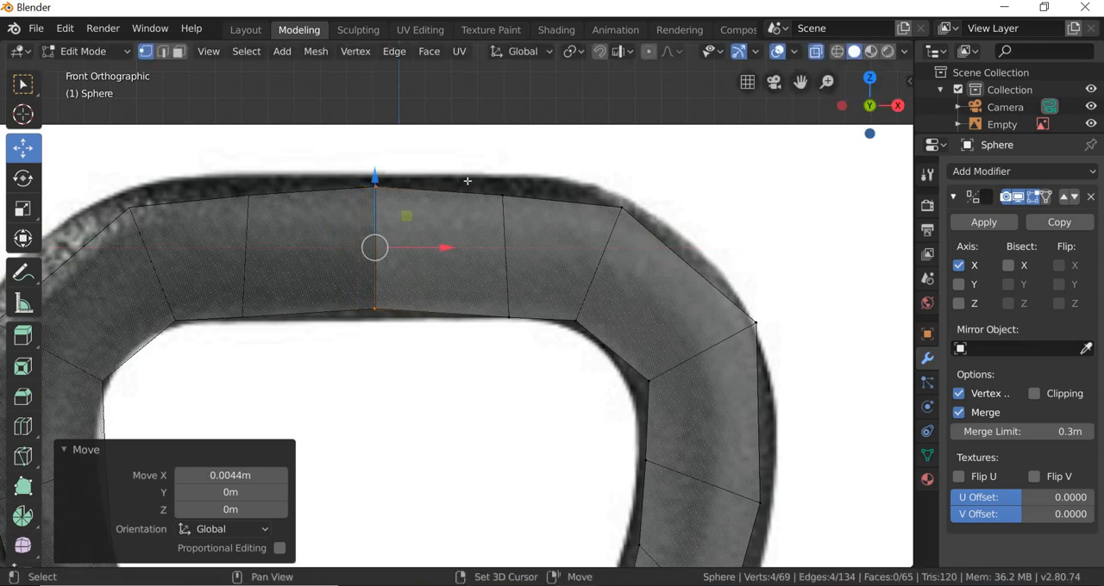
Step: In front view, select the body's centre-line vertices from top to base and move them -0.0182 m in X
{"action": "middle_click_drag", "start_coordinate": [467, 182], "coordinate": [475, 267], "text": "shift"}
{"action": "mouse_move", "coordinate": [486, 380]}
{"action": "middle_mouse_down"}
{"action": "mouse_move", "coordinate": [477, 264]}
{"action": "mouse_move", "coordinate": [493, 392]}
{"action": "middle_mouse_up"}
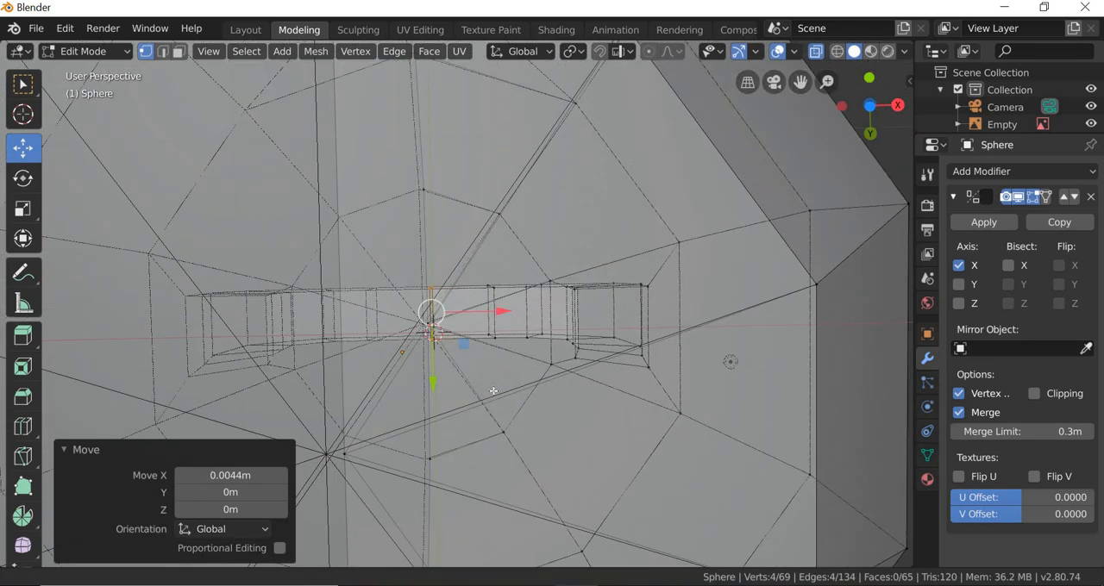
{"action": "left_click", "coordinate": [209, 52]}
{"action": "mouse_move", "coordinate": [258, 250]}
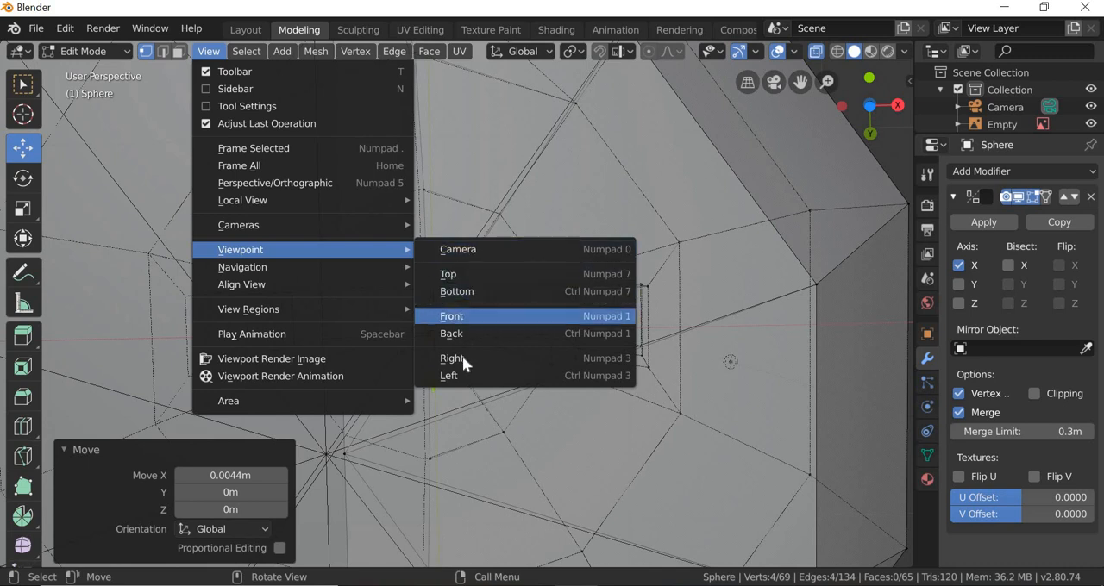
{"action": "left_click", "coordinate": [457, 316]}
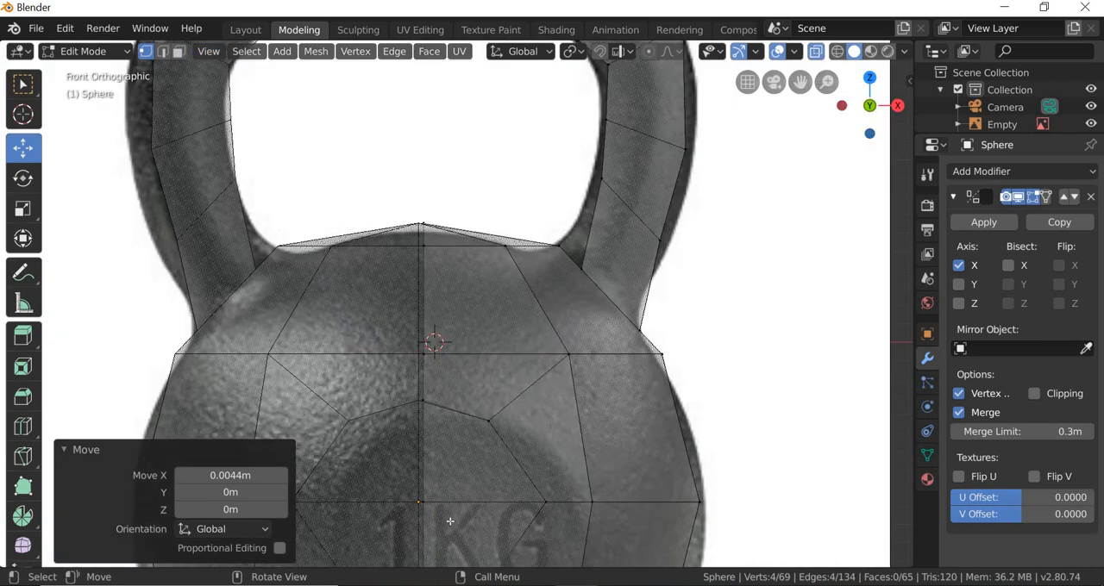
{"action": "scroll", "coordinate": [463, 308], "scroll_direction": "down", "scroll_amount": 3}
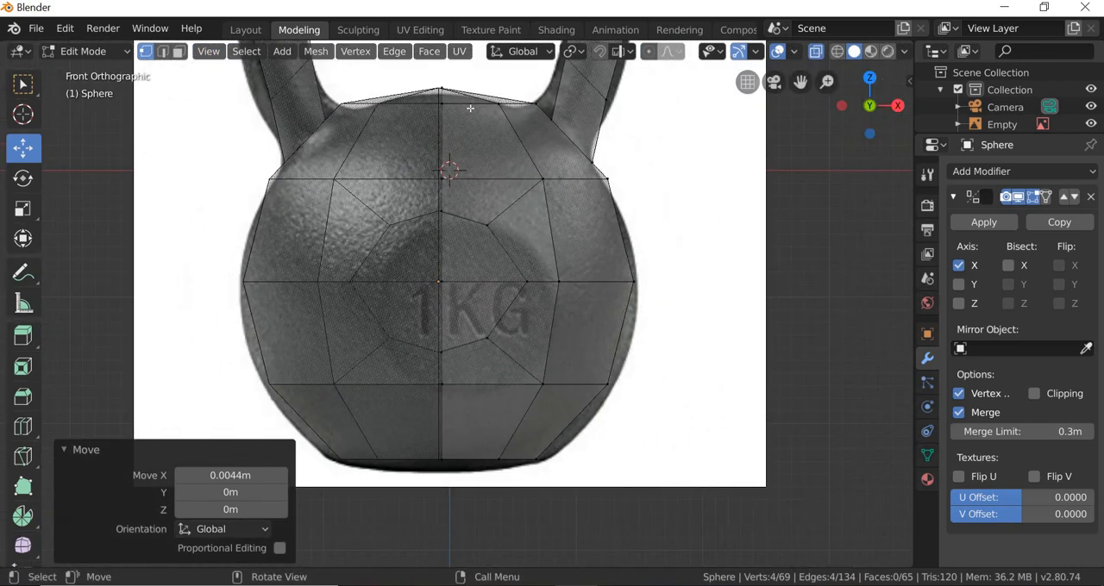
{"action": "left_click_drag", "start_coordinate": [457, 419], "coordinate": [458, 419]}
{"action": "right_click", "coordinate": [457, 419]}
{"action": "left_click", "coordinate": [23, 86]}
{"action": "left_click_drag", "start_coordinate": [470, 81], "coordinate": [419, 513]}
{"action": "left_click", "coordinate": [23, 149]}
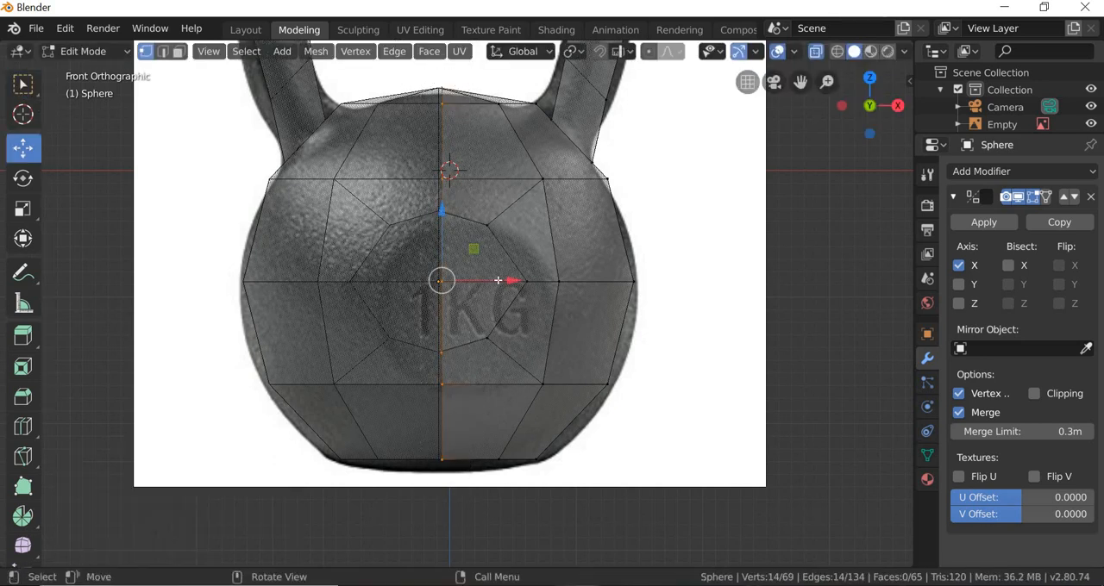
{"action": "mouse_move", "coordinate": [507, 281]}
{"action": "left_mouse_down"}
{"action": "mouse_move", "coordinate": [566, 287]}
{"action": "mouse_move", "coordinate": [495, 291]}
{"action": "left_mouse_up"}
Step: Switch to an angled perspective view, turn off X-ray shading and clear the vertex selection
{"action": "key", "text": "KP_5"}
{"action": "scroll", "coordinate": [564, 403], "scroll_direction": "down", "scroll_amount": 3}
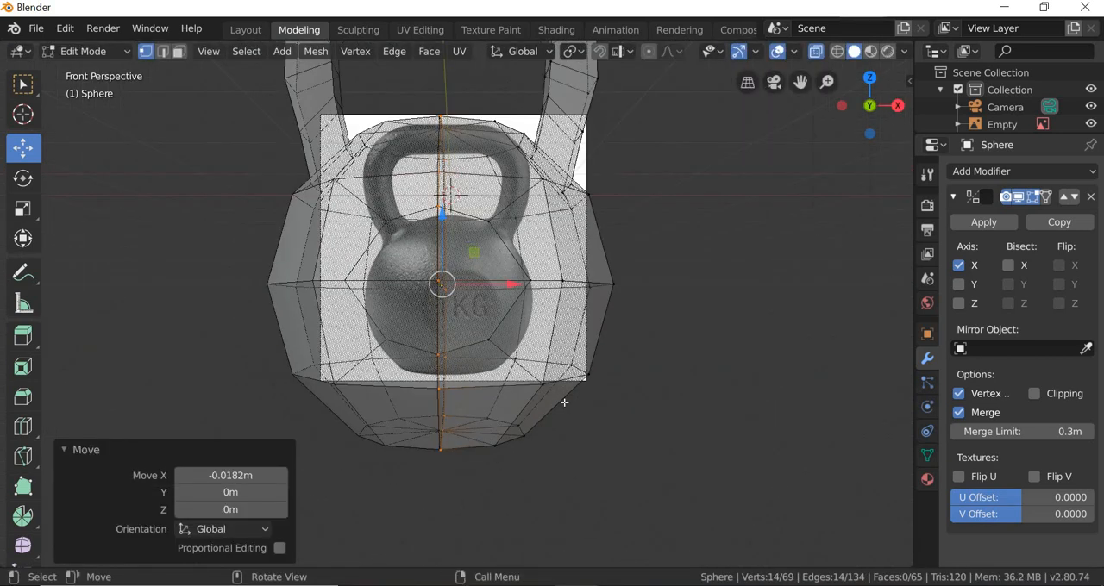
{"action": "middle_click_drag", "start_coordinate": [579, 414], "coordinate": [628, 458]}
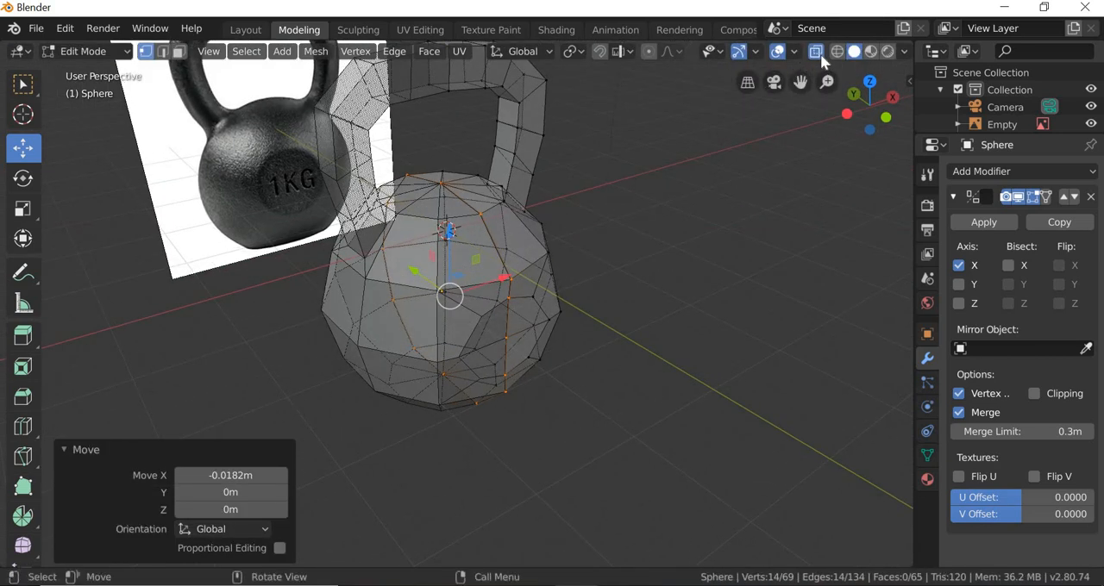
{"action": "left_click", "coordinate": [817, 52]}
{"action": "key", "text": "alt+a"}
Step: Try to move a single vertex on the lower part of the body's centre seam along X
{"action": "middle_click_drag", "start_coordinate": [536, 380], "coordinate": [544, 270]}
{"action": "scroll", "coordinate": [544, 270], "scroll_direction": "up", "scroll_amount": 10}
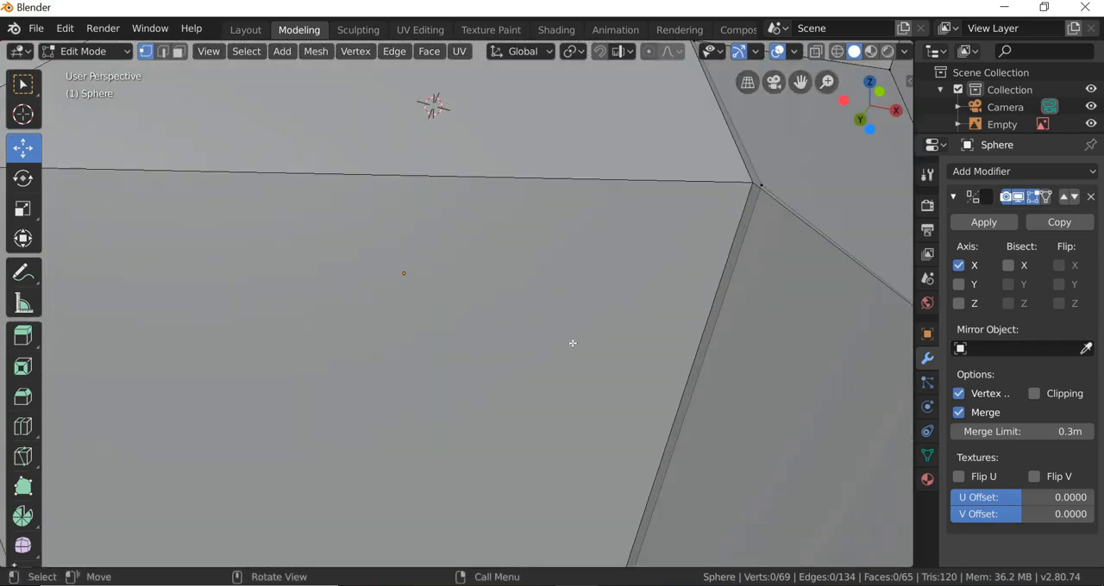
{"action": "middle_click_drag", "start_coordinate": [572, 343], "coordinate": [571, 337]}
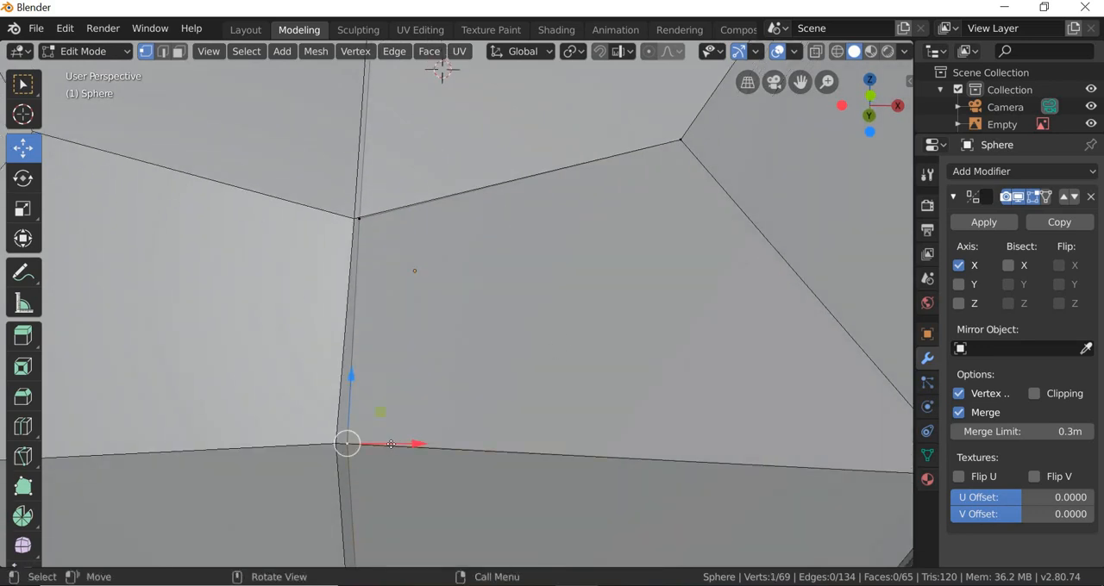
{"action": "left_click_drag", "start_coordinate": [391, 444], "coordinate": [387, 443]}
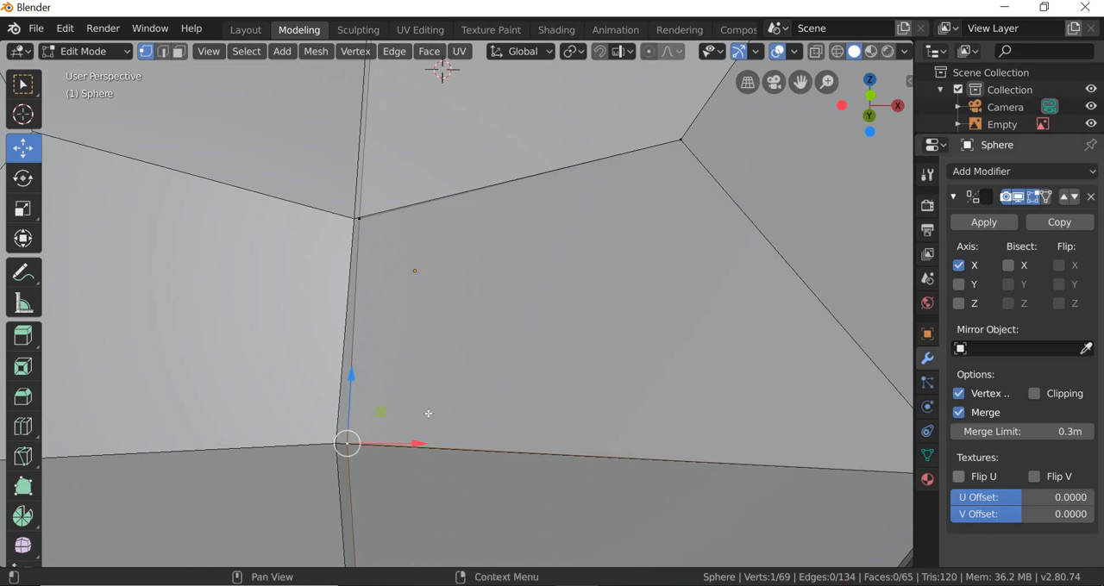
Step: Examine the body's centre seam up close from above and from the front for remaining gaps between the halves
{"action": "scroll", "coordinate": [429, 414], "scroll_direction": "down", "scroll_amount": 7}
{"action": "middle_click_drag", "start_coordinate": [451, 453], "coordinate": [441, 237]}
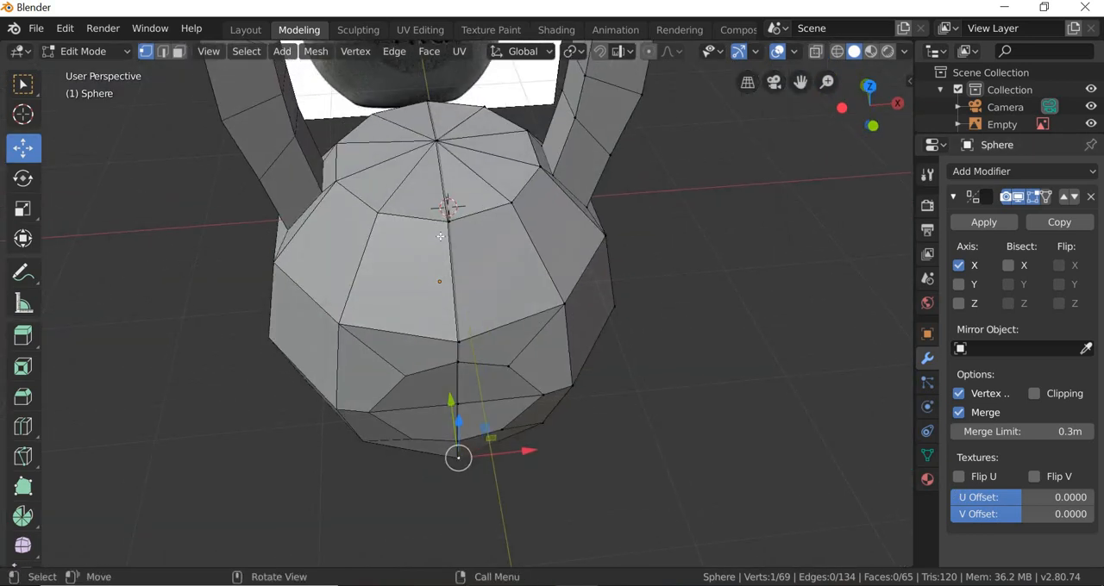
{"action": "scroll", "coordinate": [441, 236], "scroll_direction": "up", "scroll_amount": 5}
{"action": "scroll", "coordinate": [441, 236], "scroll_direction": "down", "scroll_amount": 5}
{"action": "mouse_move", "coordinate": [444, 98]}
{"action": "middle_mouse_down", "text": "shift"}
{"action": "mouse_move", "coordinate": [451, 375]}
{"action": "mouse_move", "coordinate": [451, 113]}
{"action": "middle_mouse_up", "text": "shift"}
{"action": "scroll", "coordinate": [451, 374], "scroll_direction": "up", "scroll_amount": 4}
{"action": "middle_click_drag", "start_coordinate": [452, 423], "coordinate": [452, 134], "text": "shift"}
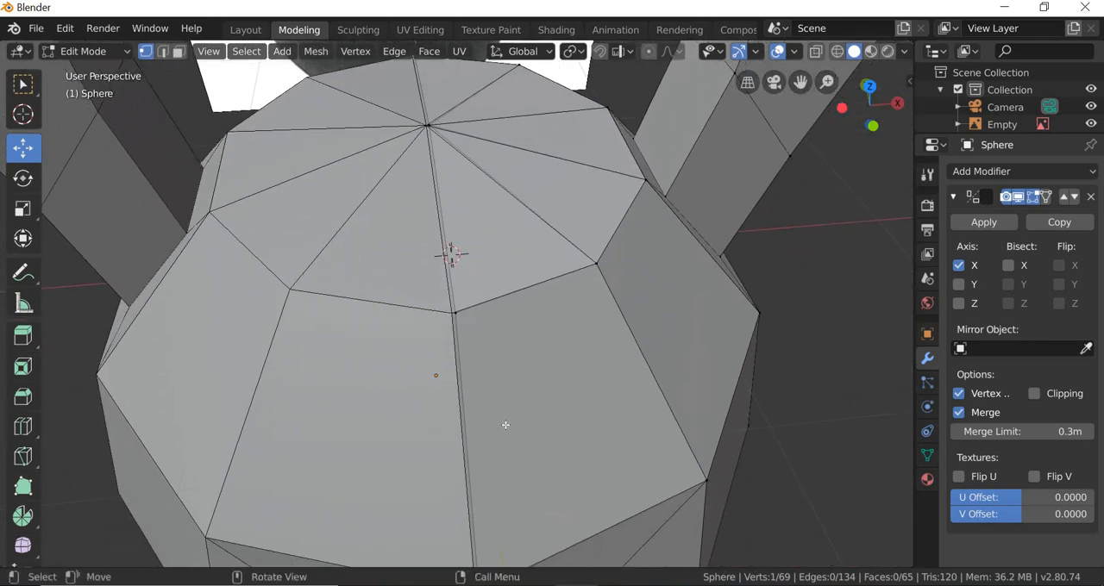
{"action": "middle_click_drag", "start_coordinate": [519, 498], "coordinate": [495, 429], "text": "shift"}
{"action": "middle_click_drag", "start_coordinate": [494, 465], "coordinate": [493, 368]}
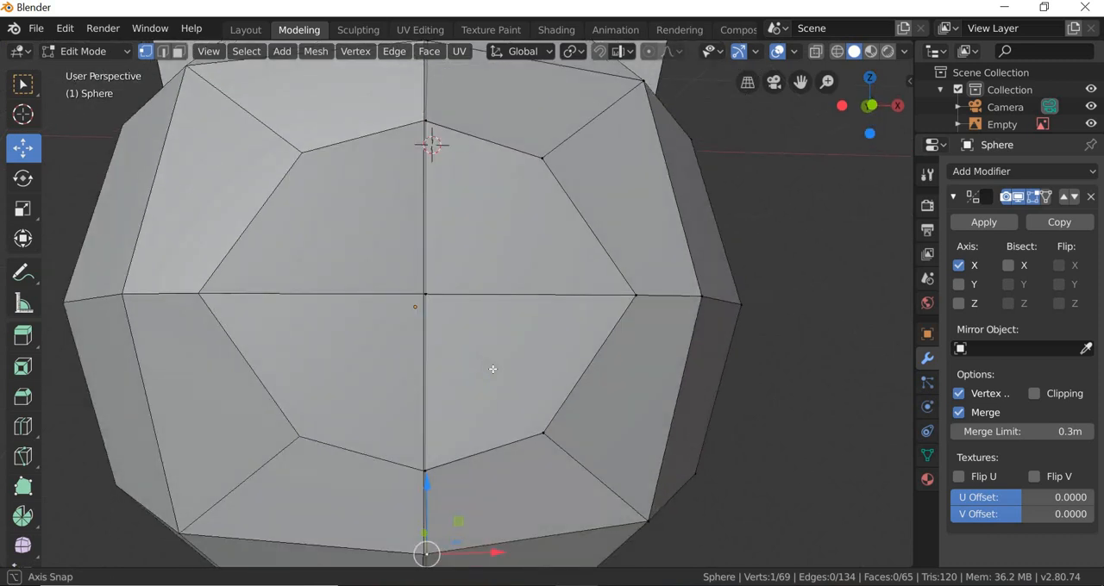
{"action": "scroll", "coordinate": [492, 366], "scroll_direction": "down", "scroll_amount": 3}
Step: Return to front orthographic view, compare the mesh in wireframe, and restore solid shading with X-ray on
{"action": "left_click", "coordinate": [206, 53]}
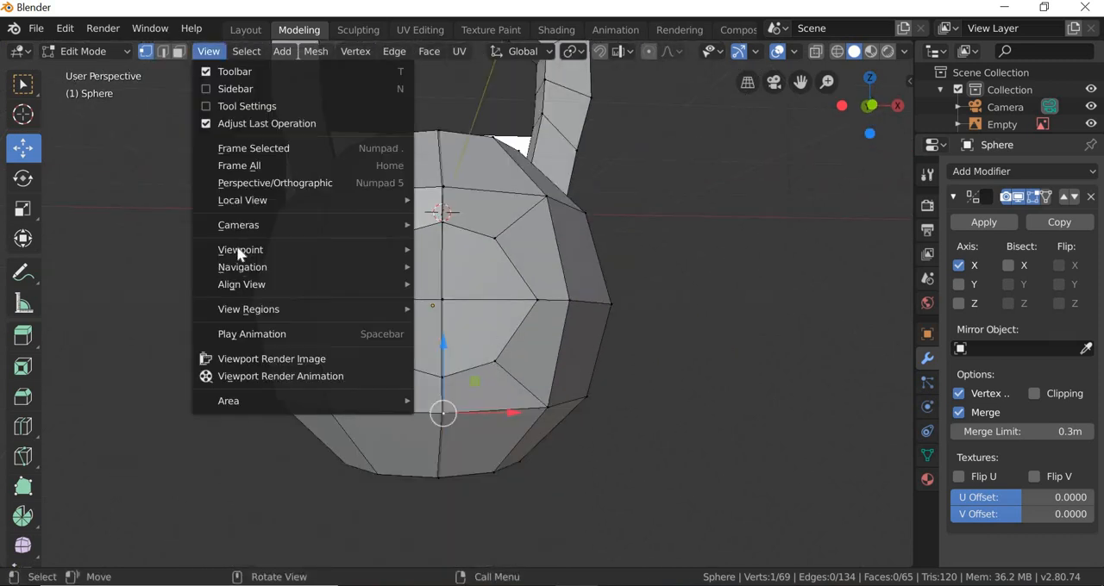
{"action": "mouse_move", "coordinate": [294, 249]}
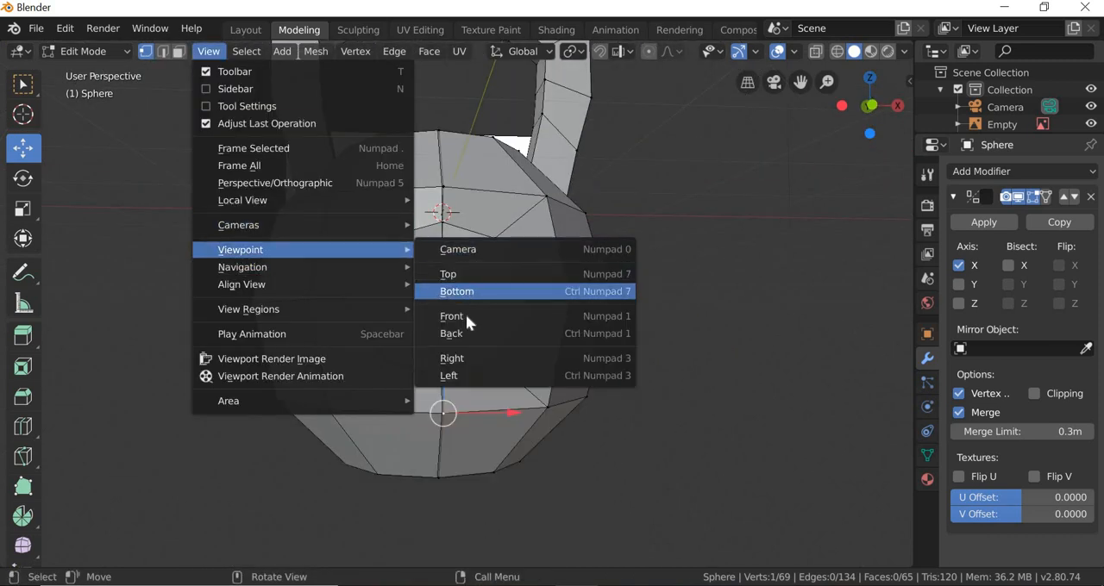
{"action": "left_click", "coordinate": [466, 316]}
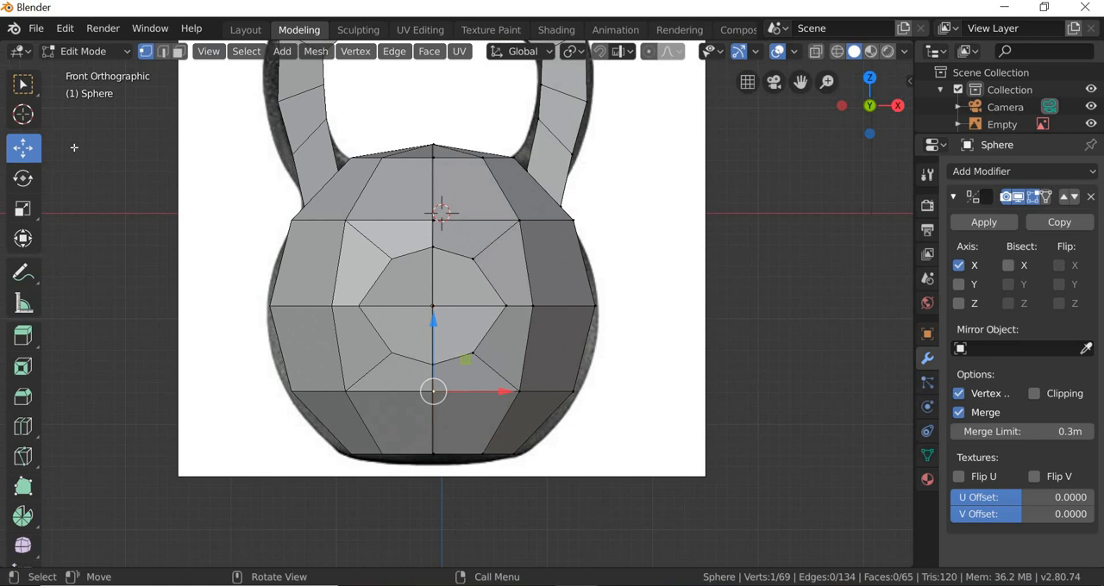
{"action": "left_click", "coordinate": [835, 53]}
{"action": "scroll", "coordinate": [428, 147], "scroll_direction": "up", "scroll_amount": 5}
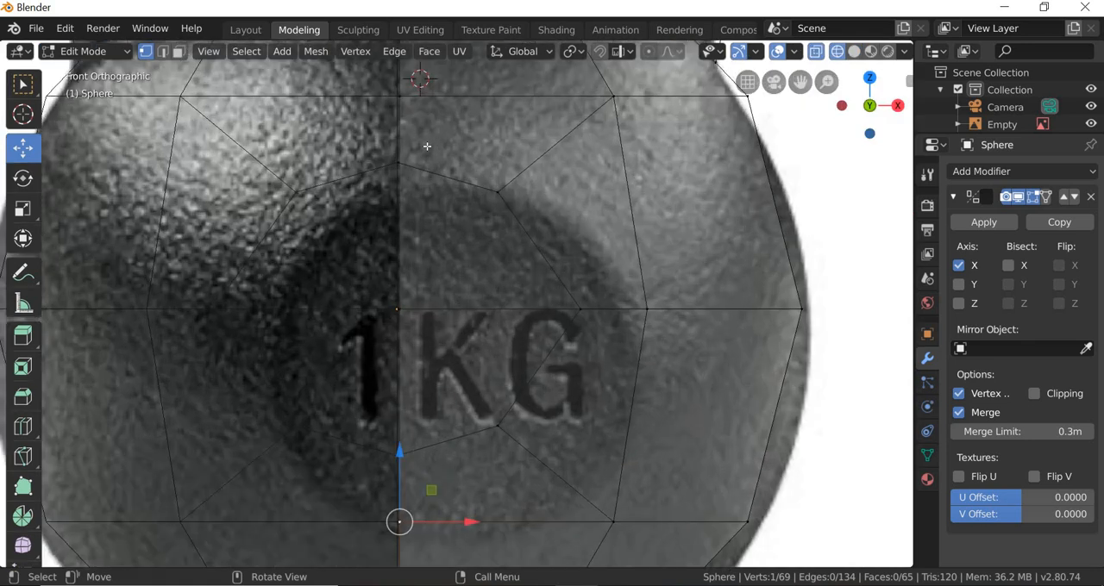
{"action": "scroll", "coordinate": [476, 147], "scroll_direction": "down", "scroll_amount": 3}
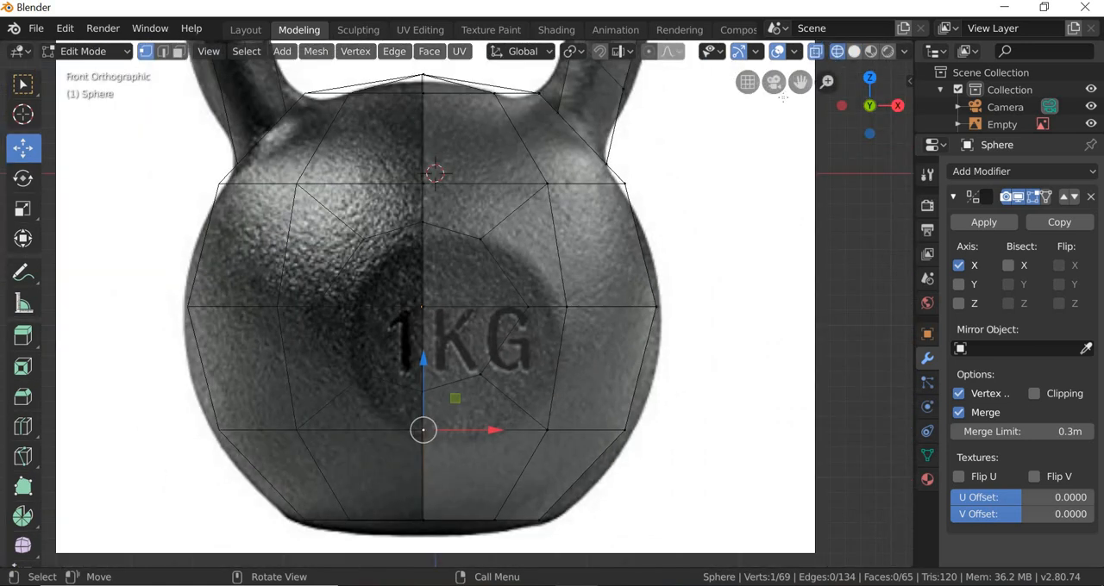
{"action": "key", "text": "shift+z"}
{"action": "left_click", "coordinate": [815, 53]}
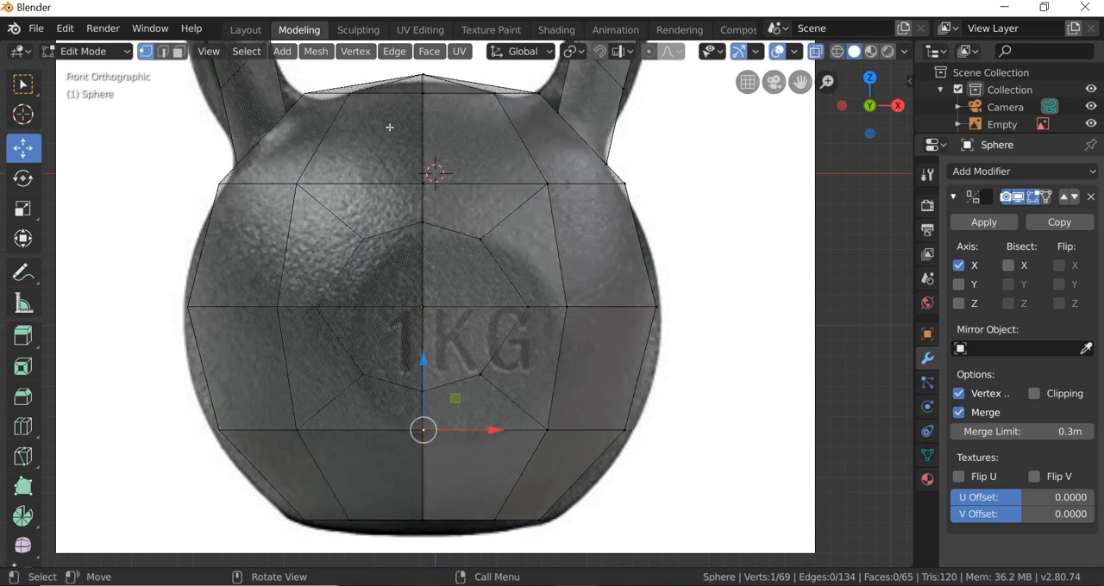
Step: Move the vertices at the top of the body's centre seam -0.0107 m in X and set the mirror merge limit to 0.035 m
{"action": "scroll", "coordinate": [480, 305], "scroll_direction": "up", "scroll_amount": 5}
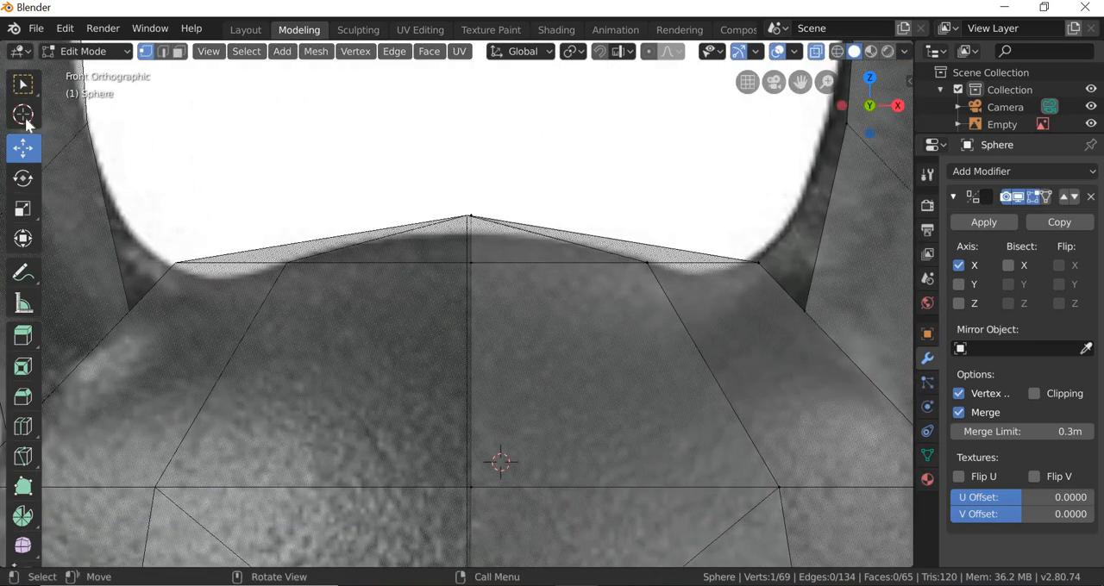
{"action": "left_click", "coordinate": [23, 84]}
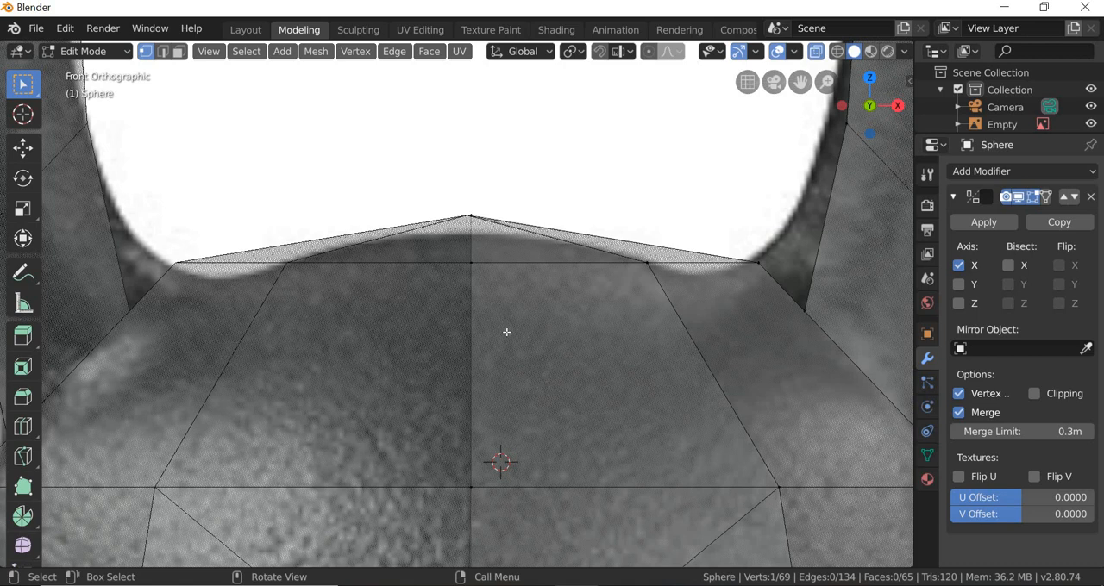
{"action": "left_click_drag", "start_coordinate": [507, 332], "coordinate": [421, 175]}
{"action": "left_click", "coordinate": [30, 151]}
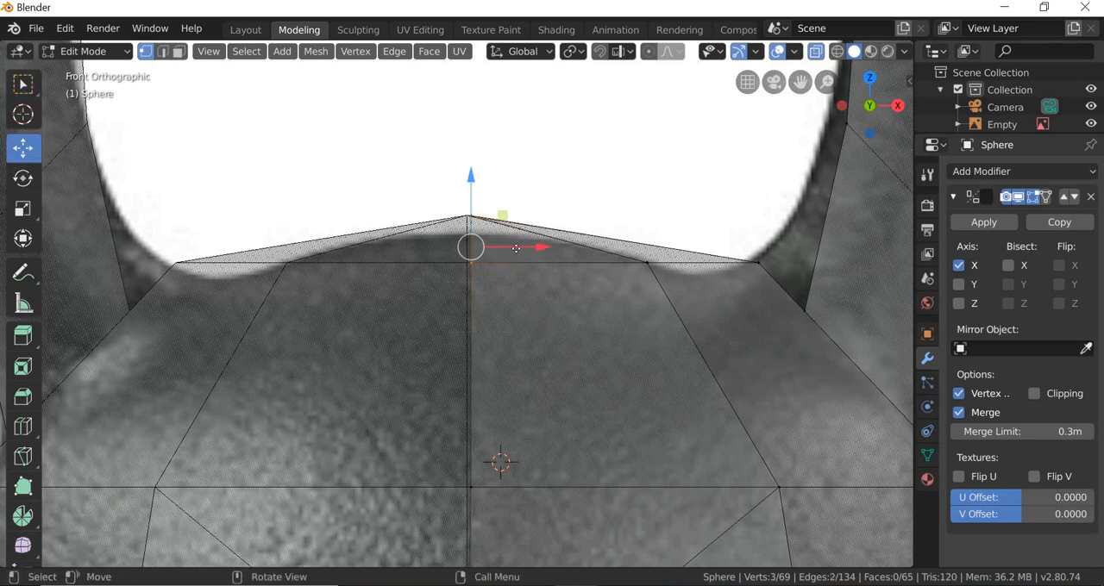
{"action": "left_click_drag", "start_coordinate": [516, 248], "coordinate": [466, 298]}
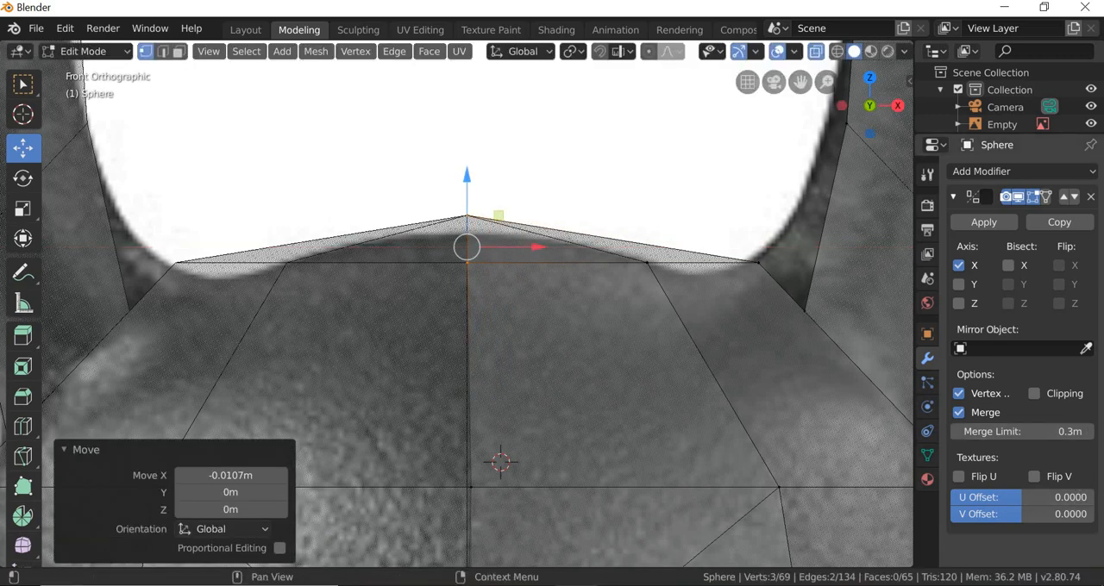
{"action": "left_click_drag", "start_coordinate": [1023, 432], "coordinate": [999, 432]}
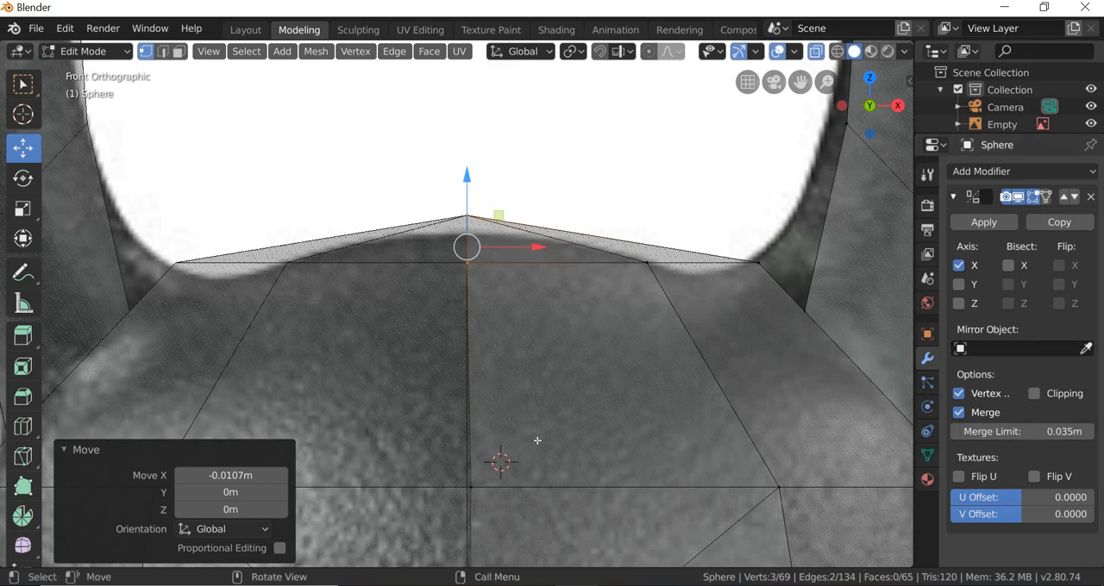
Step: Select the centre seam vertices from the top of the 1KG emblem down to the base and move them -0.00458 m in X
{"action": "left_click", "coordinate": [521, 327]}
{"action": "middle_click_drag", "start_coordinate": [564, 460], "coordinate": [557, 141], "text": "shift"}
{"action": "scroll", "coordinate": [458, 180], "scroll_direction": "down", "scroll_amount": 2}
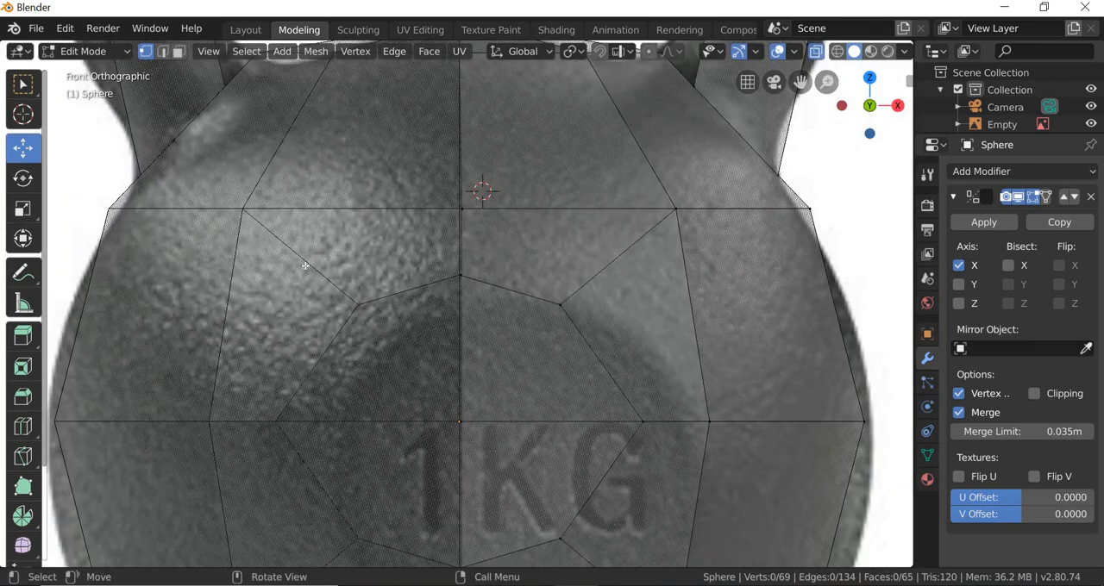
{"action": "key", "text": "w"}
{"action": "scroll", "coordinate": [447, 346], "scroll_direction": "down", "scroll_amount": 3}
{"action": "scroll", "coordinate": [452, 298], "scroll_direction": "down", "scroll_amount": 2}
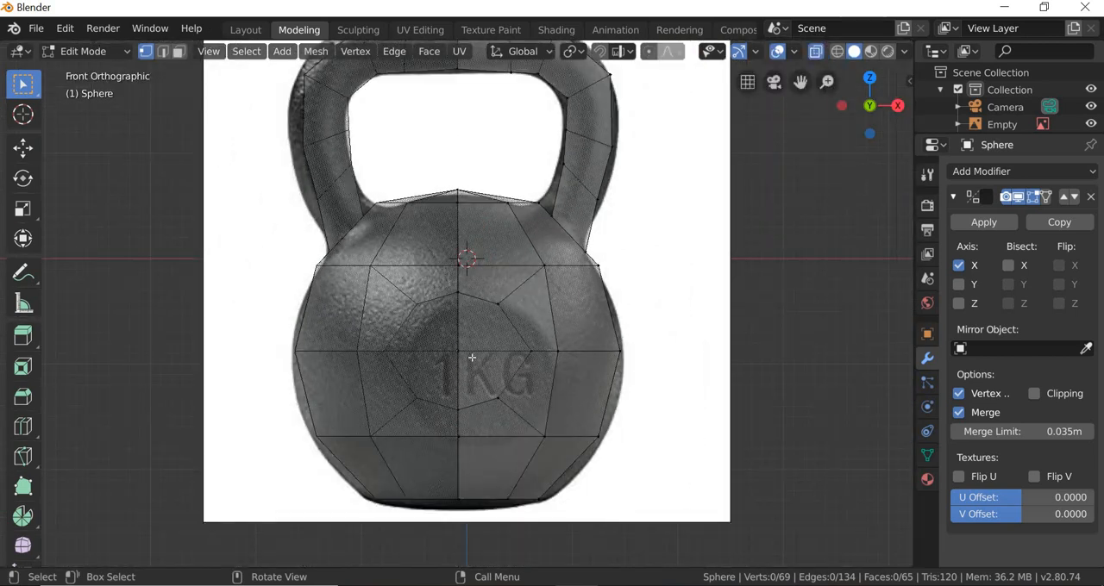
{"action": "left_click_drag", "start_coordinate": [449, 279], "coordinate": [475, 521]}
{"action": "scroll", "coordinate": [456, 447], "scroll_direction": "up", "scroll_amount": 4}
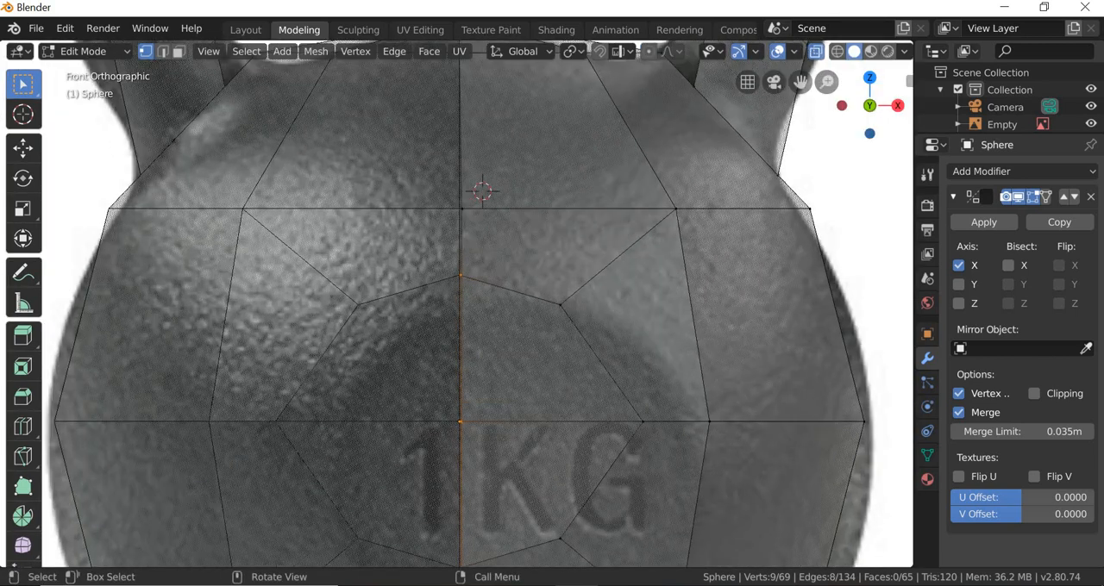
{"action": "left_click", "coordinate": [22, 148]}
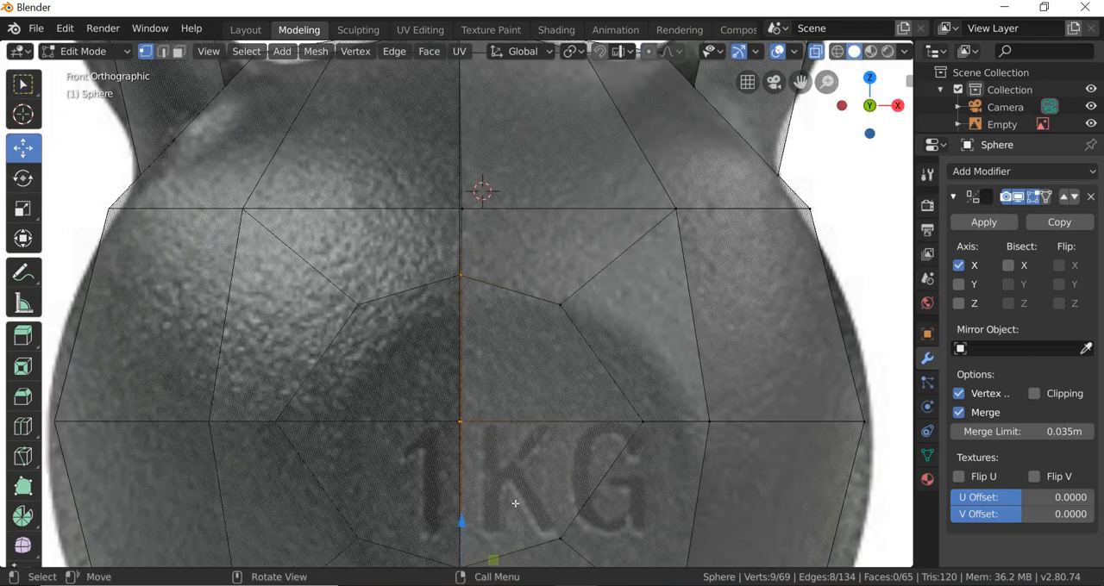
{"action": "middle_click_drag", "start_coordinate": [516, 503], "coordinate": [502, 267], "text": "shift"}
{"action": "scroll", "coordinate": [504, 380], "scroll_direction": "up", "scroll_amount": 2}
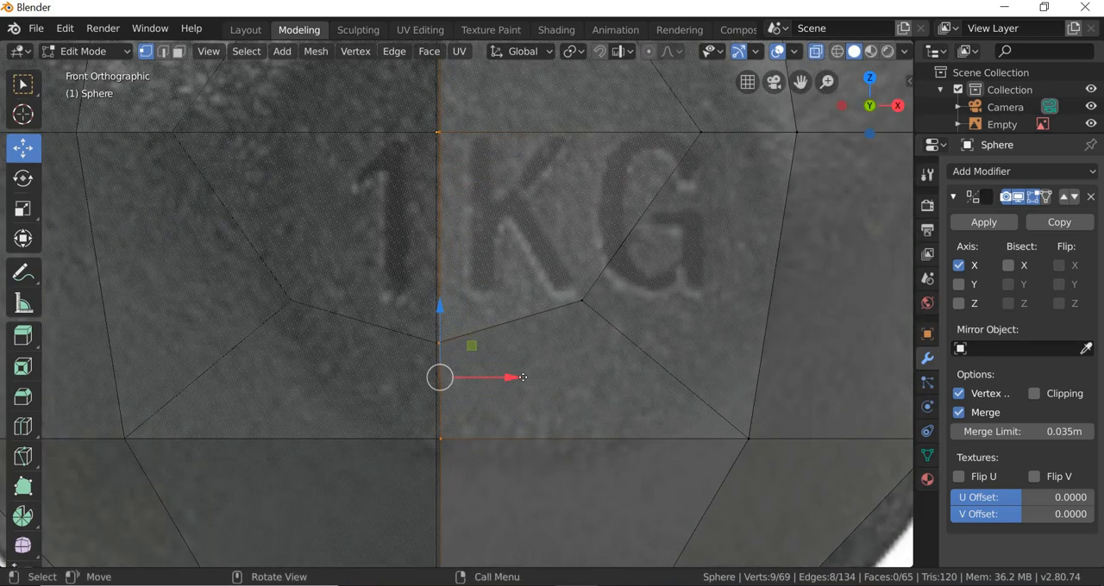
{"action": "mouse_move", "coordinate": [523, 377]}
{"action": "left_mouse_down"}
{"action": "mouse_move", "coordinate": [532, 378]}
{"action": "mouse_move", "coordinate": [502, 382]}
{"action": "left_mouse_up"}
Step: Nudge the selected lower centre seam vertices another -0.00106 m in X to close the remaining gap between the halves
{"action": "left_click_drag", "start_coordinate": [465, 423], "coordinate": [464, 424]}
{"action": "scroll", "coordinate": [464, 424], "scroll_direction": "up", "scroll_amount": 4}
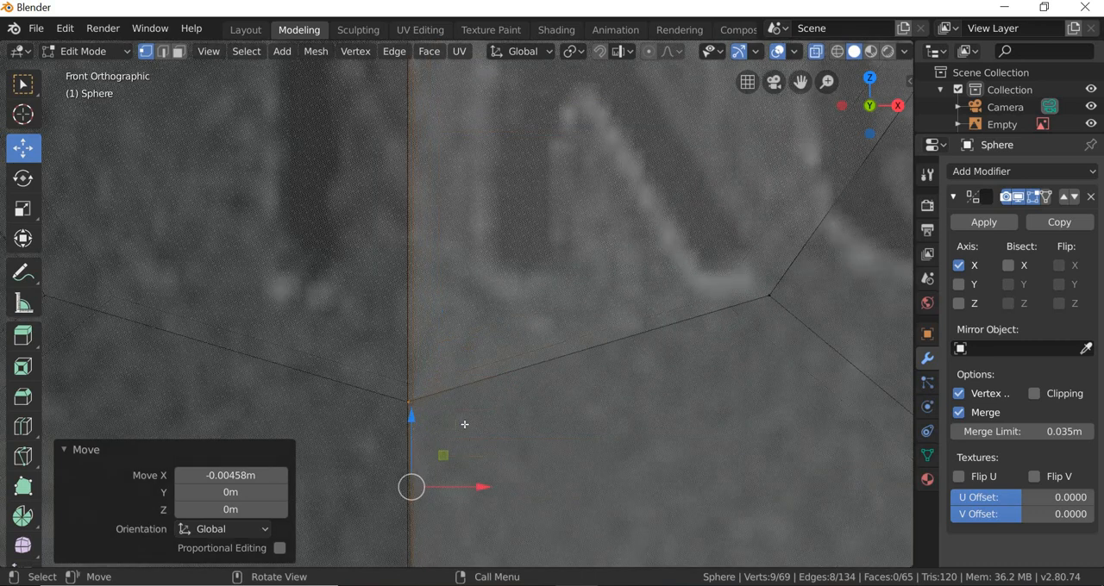
{"action": "scroll", "coordinate": [464, 451], "scroll_direction": "up", "scroll_amount": 3}
{"action": "middle_click_drag", "start_coordinate": [469, 478], "coordinate": [495, 265], "text": "shift"}
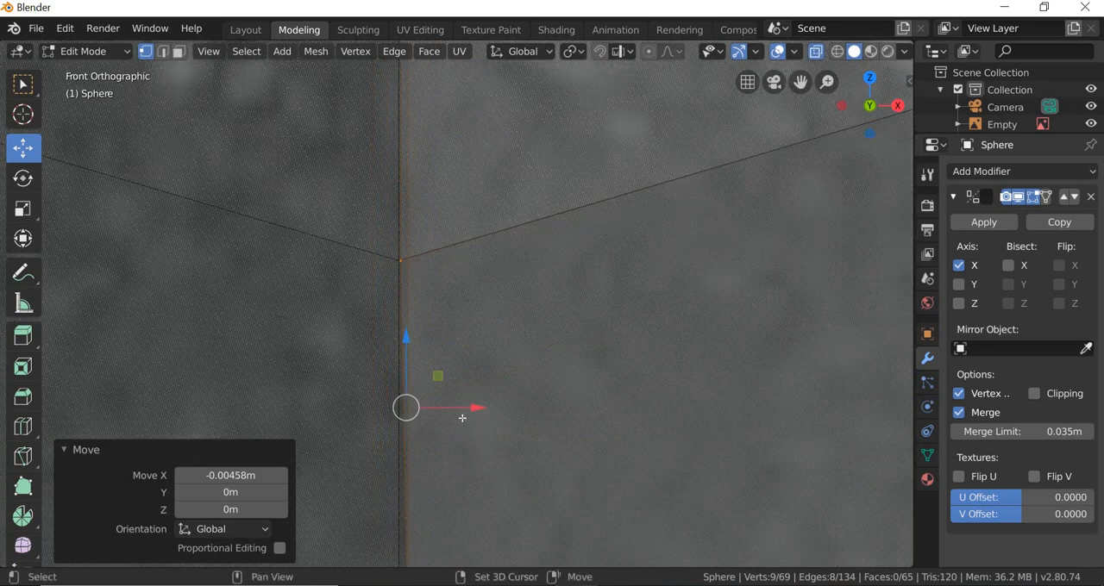
{"action": "mouse_move", "coordinate": [464, 410]}
{"action": "left_mouse_down"}
{"action": "mouse_move", "coordinate": [452, 413]}
{"action": "mouse_move", "coordinate": [474, 416]}
{"action": "mouse_move", "coordinate": [422, 423]}
{"action": "mouse_move", "coordinate": [460, 421]}
{"action": "left_mouse_up"}
{"action": "scroll", "coordinate": [461, 421], "scroll_direction": "down", "scroll_amount": 4}
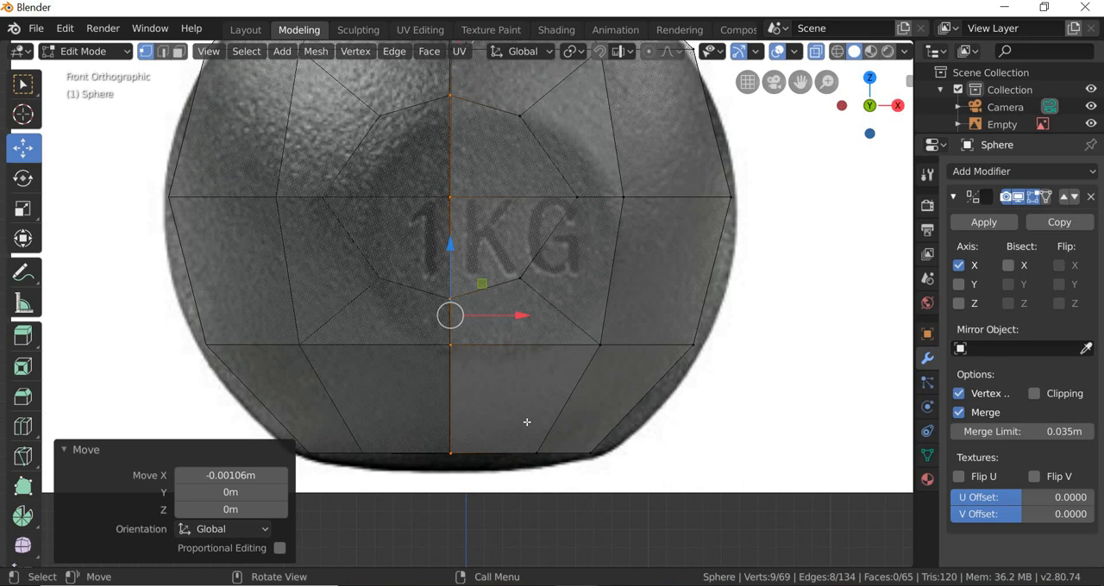
Step: Deselect all vertices and turn off X-ray to check the closed kettlebell mesh in perspective view
{"action": "scroll", "coordinate": [523, 412], "scroll_direction": "down", "scroll_amount": 3}
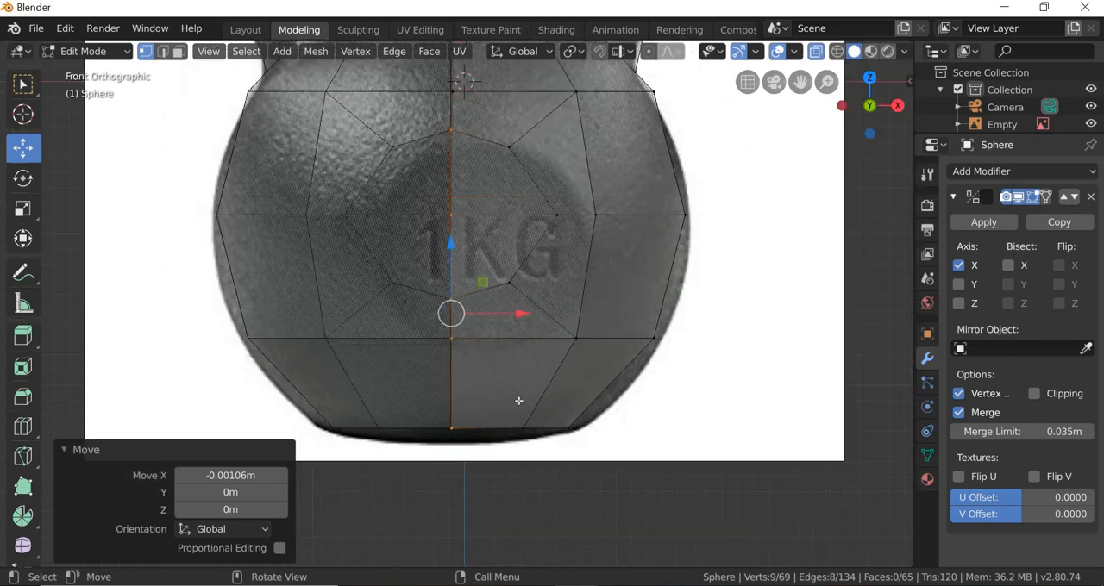
{"action": "middle_click_drag", "start_coordinate": [540, 360], "coordinate": [483, 370], "text": "alt"}
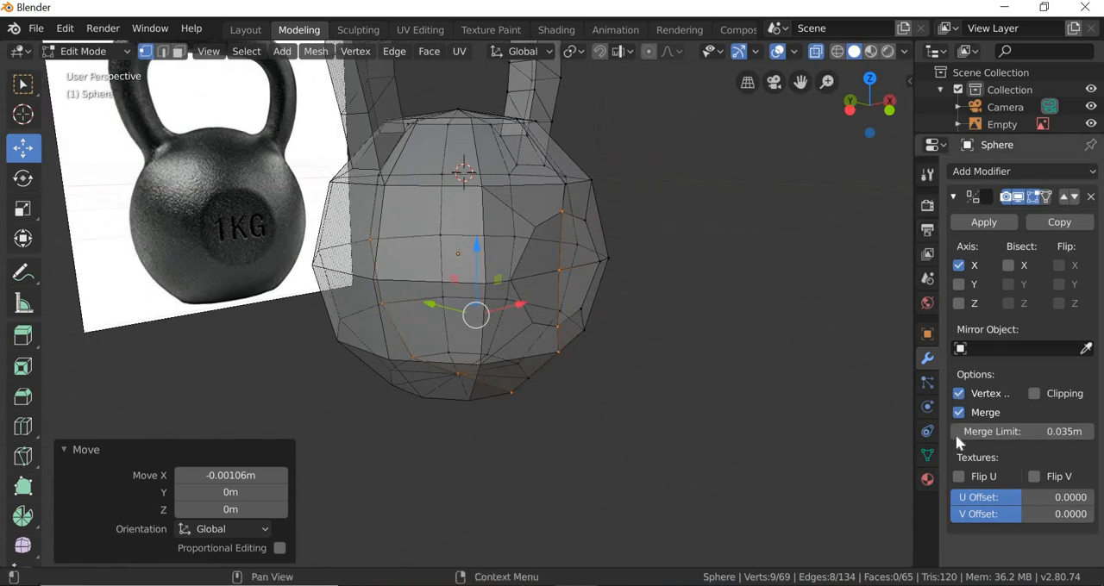
{"action": "left_click", "coordinate": [927, 335]}
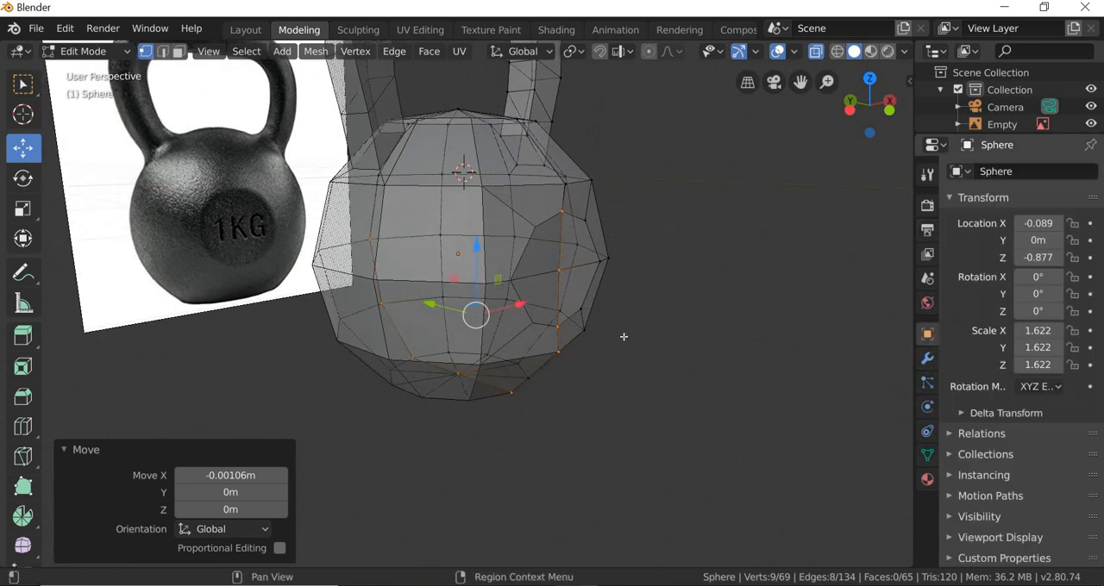
{"action": "left_click", "coordinate": [640, 288]}
{"action": "scroll", "coordinate": [640, 288], "scroll_direction": "down", "scroll_amount": 2}
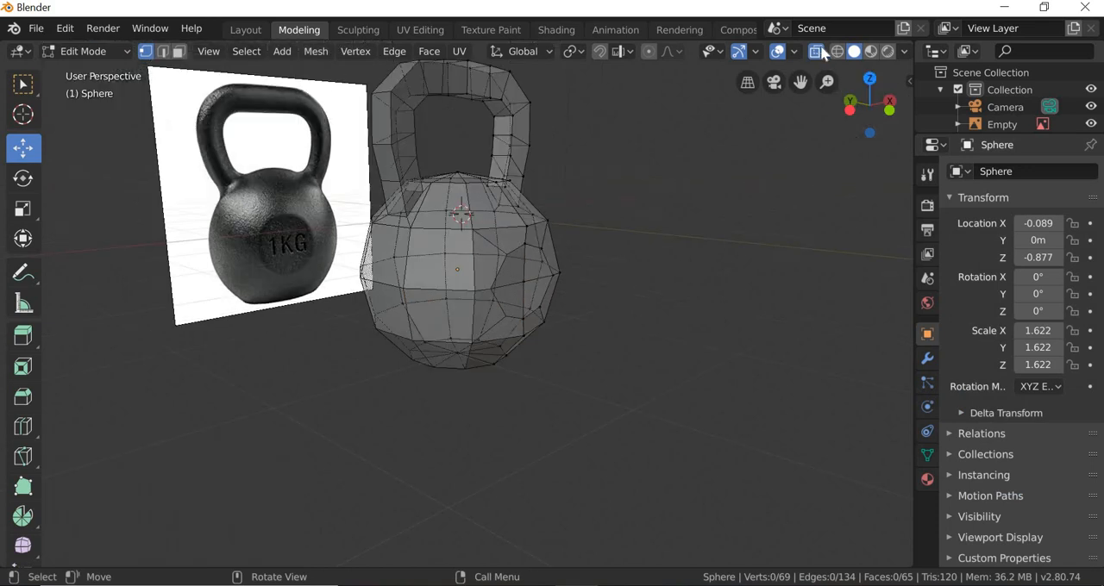
{"action": "key", "text": "alt+z"}
{"action": "middle_click_drag", "start_coordinate": [535, 268], "coordinate": [553, 243]}
{"action": "scroll", "coordinate": [529, 418], "scroll_direction": "up", "scroll_amount": 2}
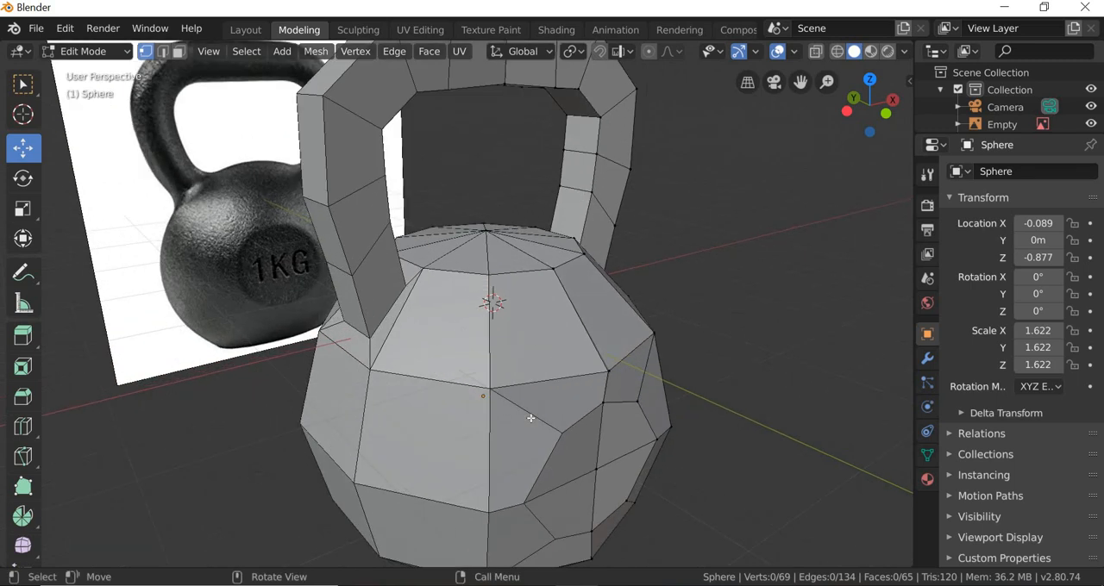
{"action": "scroll", "coordinate": [527, 418], "scroll_direction": "down", "scroll_amount": 2}
{"action": "left_click", "coordinate": [550, 354]}
{"action": "left_click", "coordinate": [719, 328]}
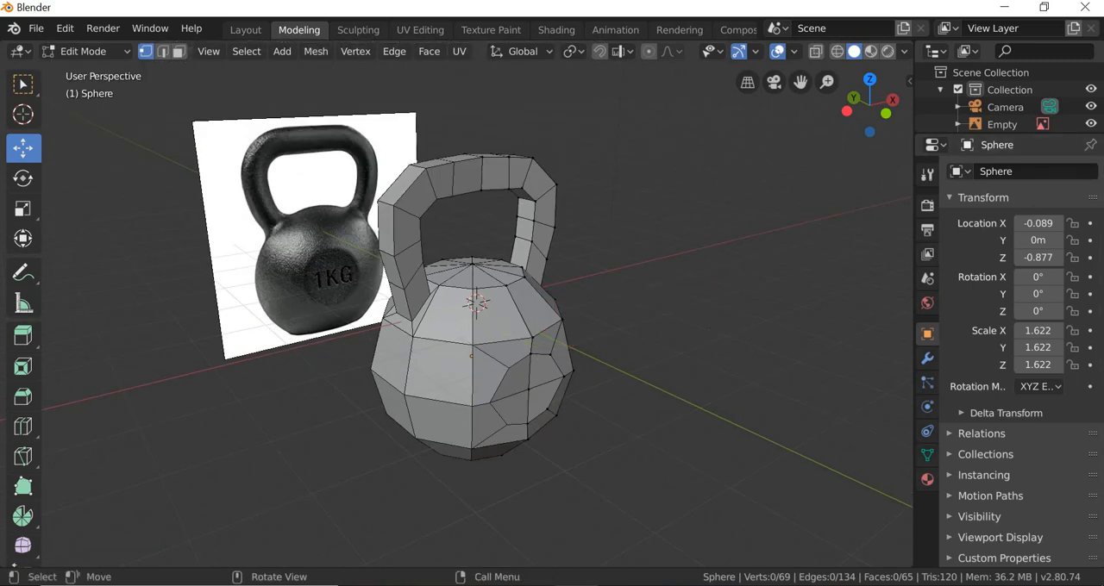
{"action": "key", "text": "w"}
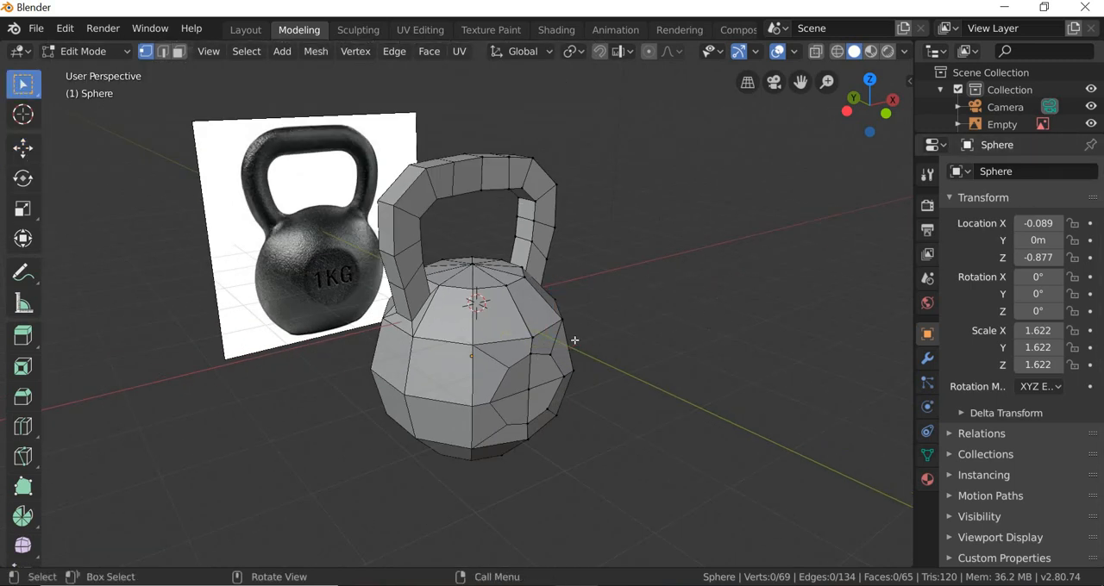
Step: Switch to the Layout workspace, turn off X-ray there, and deselect the kettlebell
{"action": "left_click", "coordinate": [246, 32]}
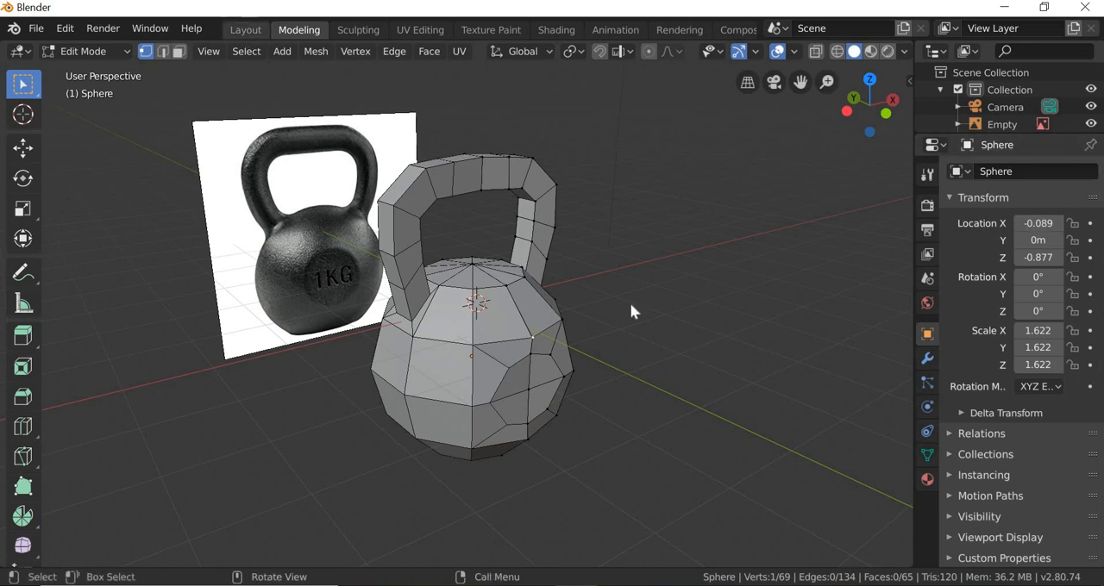
{"action": "scroll", "coordinate": [451, 377], "scroll_direction": "down", "scroll_amount": 3}
{"action": "middle_click_drag", "start_coordinate": [451, 384], "coordinate": [682, 173]}
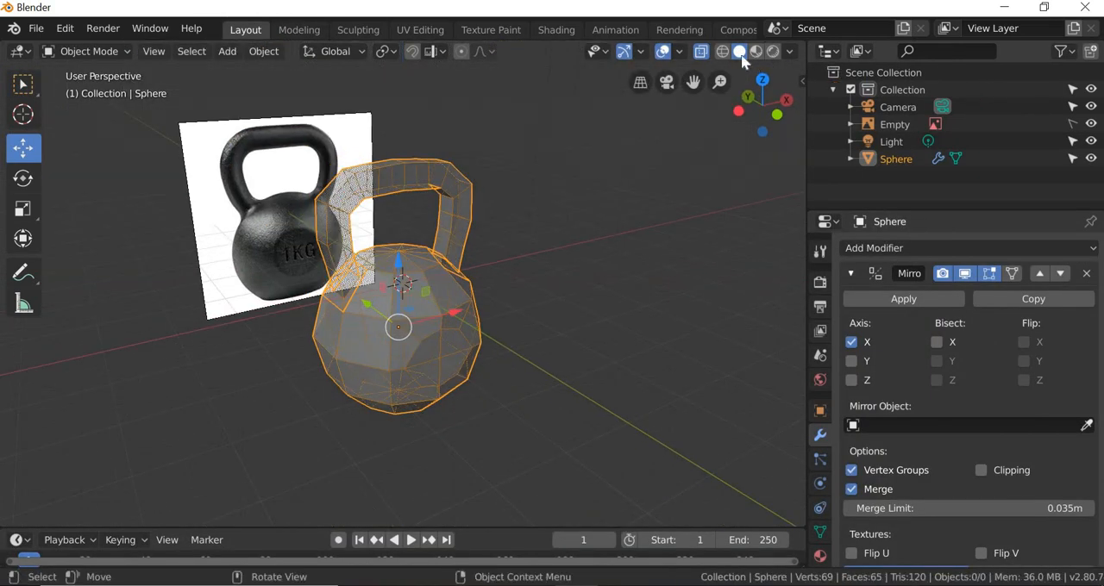
{"action": "left_click", "coordinate": [701, 51]}
{"action": "key", "text": "alt+a"}
{"action": "scroll", "coordinate": [399, 363], "scroll_direction": "up", "scroll_amount": 2}
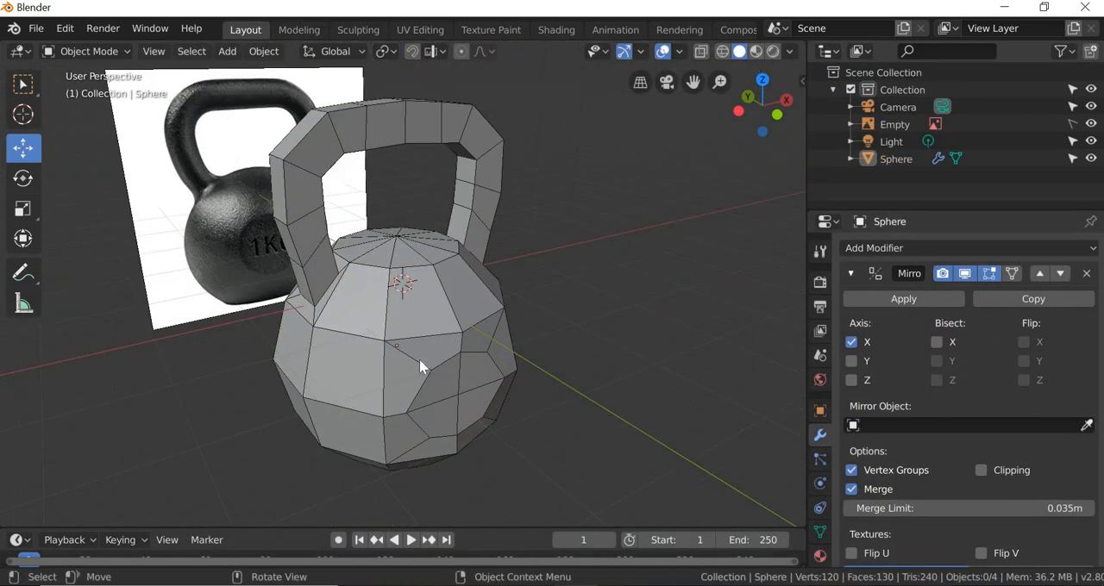
Step: Add a Subdivision Surface modifier to the kettlebell with Optimal Display enabled and 2 viewport subdivisions
{"action": "left_click", "coordinate": [421, 363]}
{"action": "left_click", "coordinate": [906, 245]}
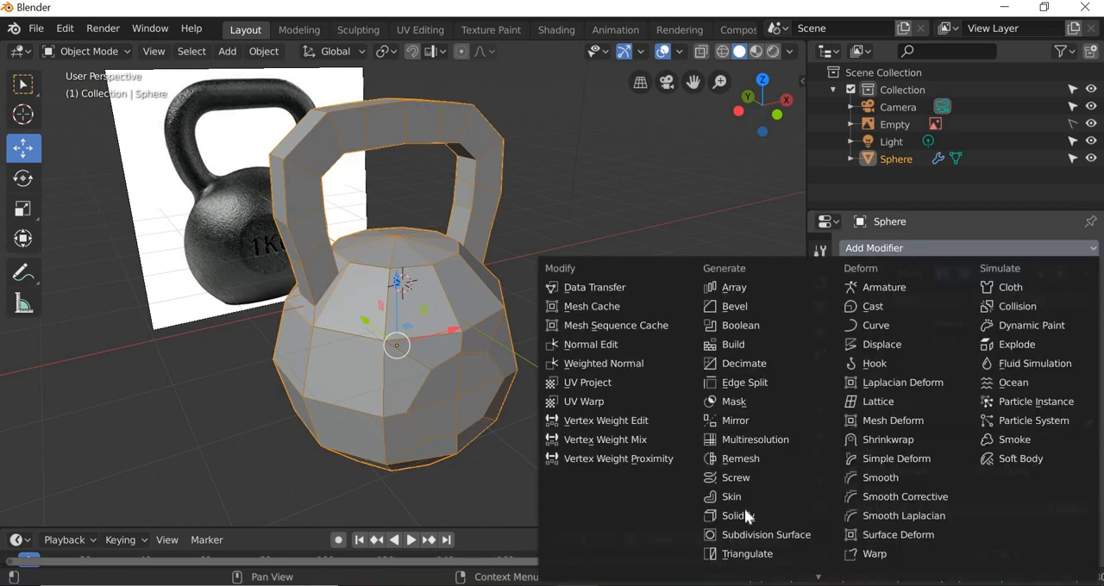
{"action": "left_click", "coordinate": [753, 535]}
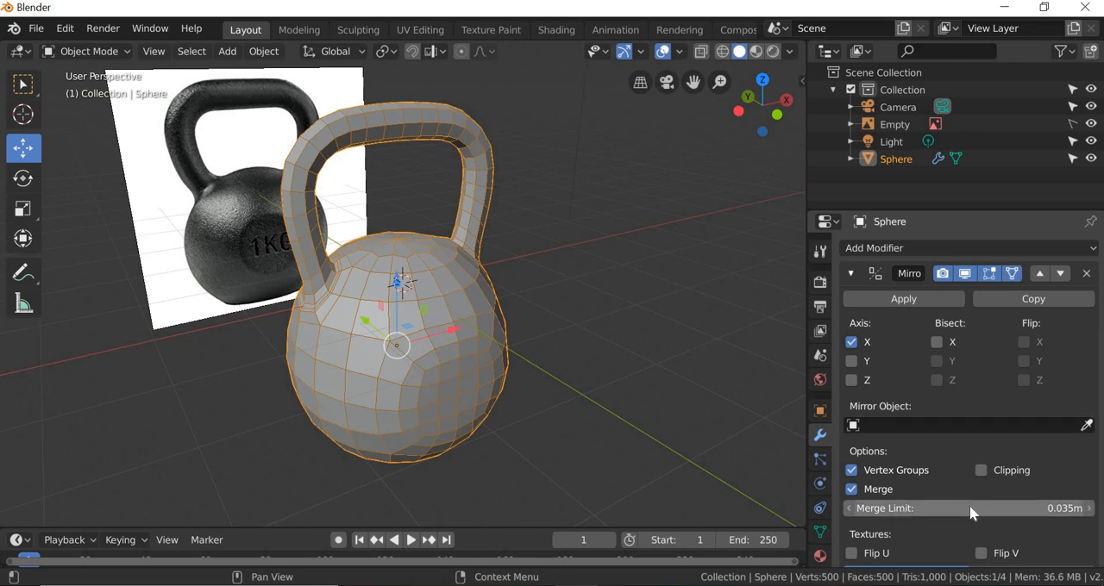
{"action": "scroll", "coordinate": [971, 513], "scroll_direction": "down", "scroll_amount": 3}
{"action": "scroll", "coordinate": [971, 512], "scroll_direction": "down", "scroll_amount": 4}
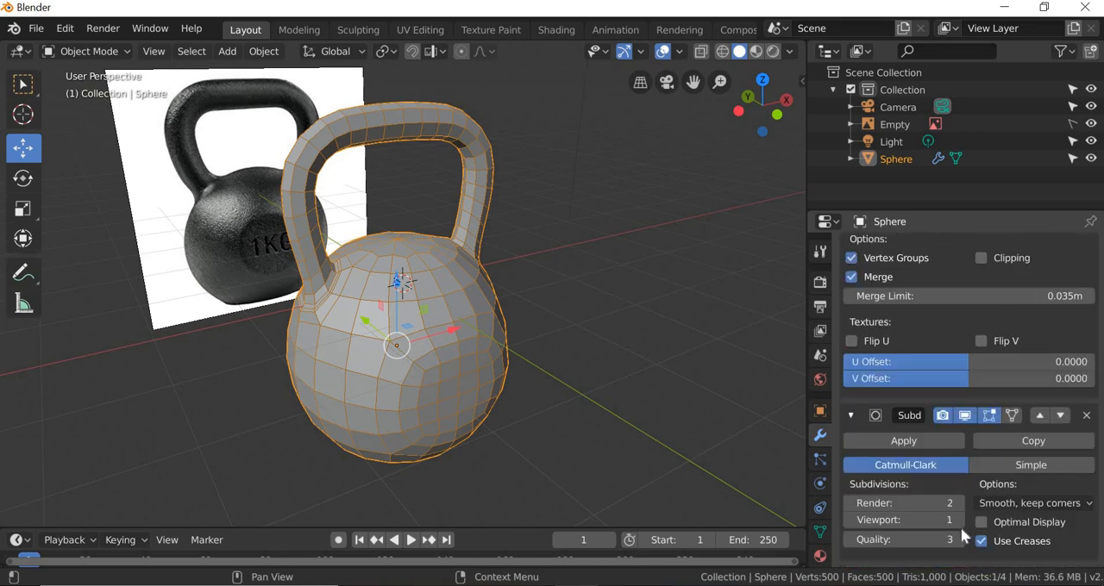
{"action": "left_click", "coordinate": [981, 523]}
{"action": "left_click", "coordinate": [958, 521]}
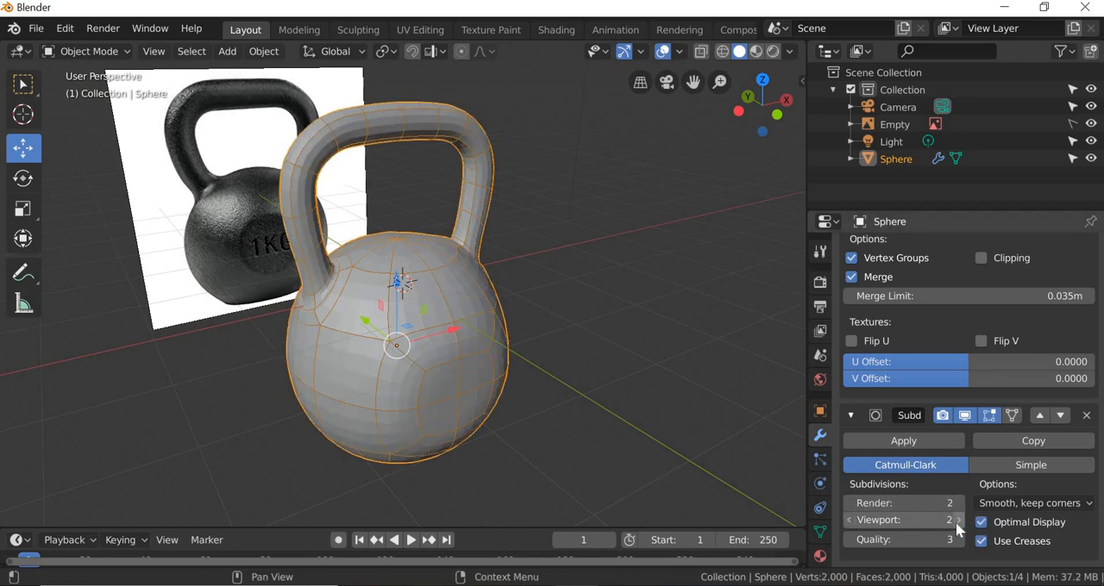
Step: Apply Shade Smooth to the kettlebell, deselect it, and compare its shape with the reference image
{"action": "middle_click_drag", "start_coordinate": [507, 395], "coordinate": [539, 390]}
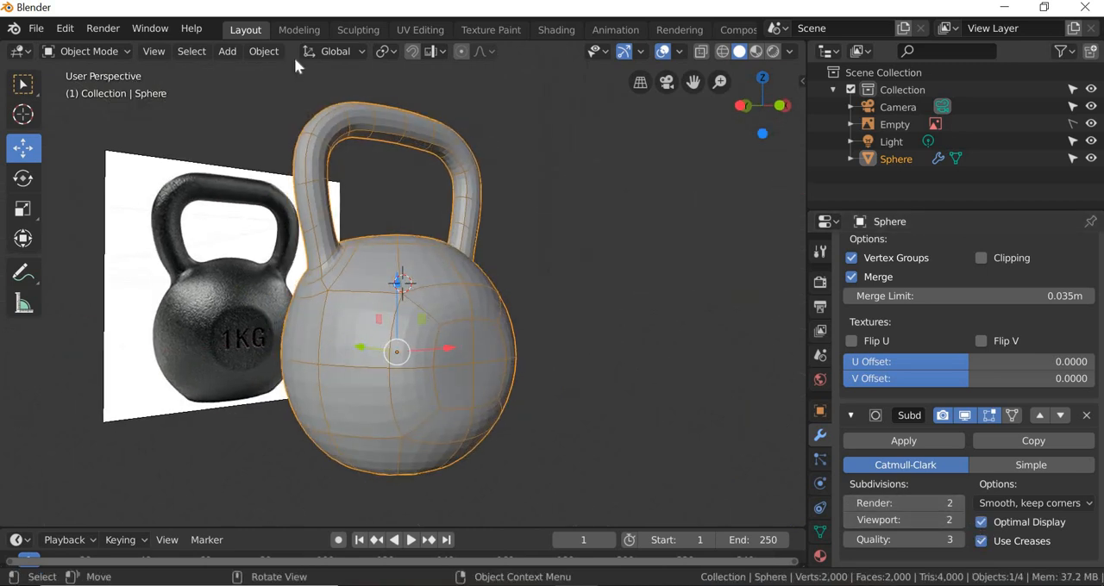
{"action": "left_click", "coordinate": [265, 51]}
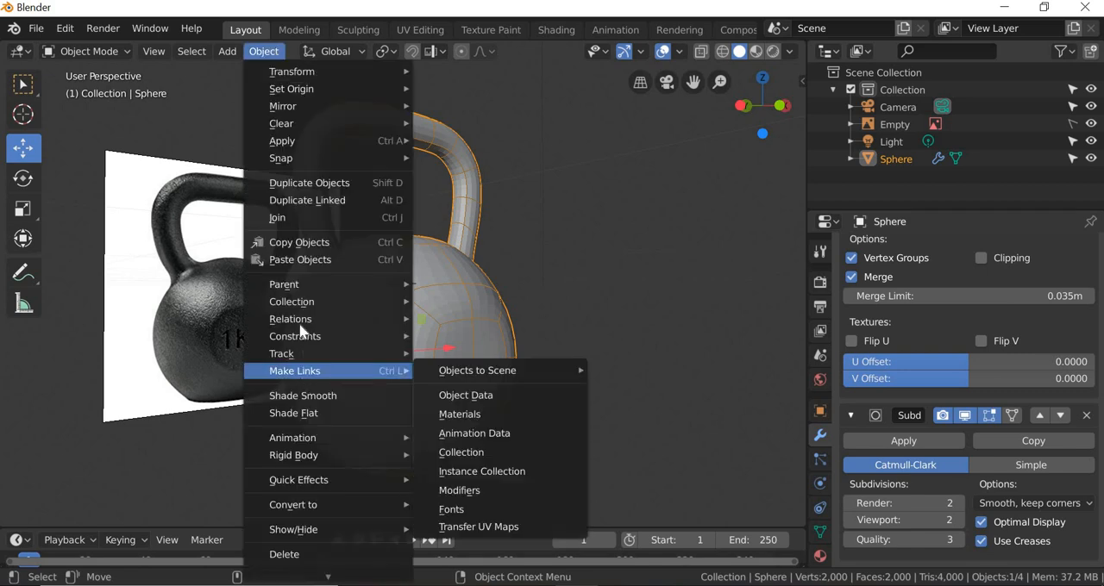
{"action": "left_click", "coordinate": [302, 397]}
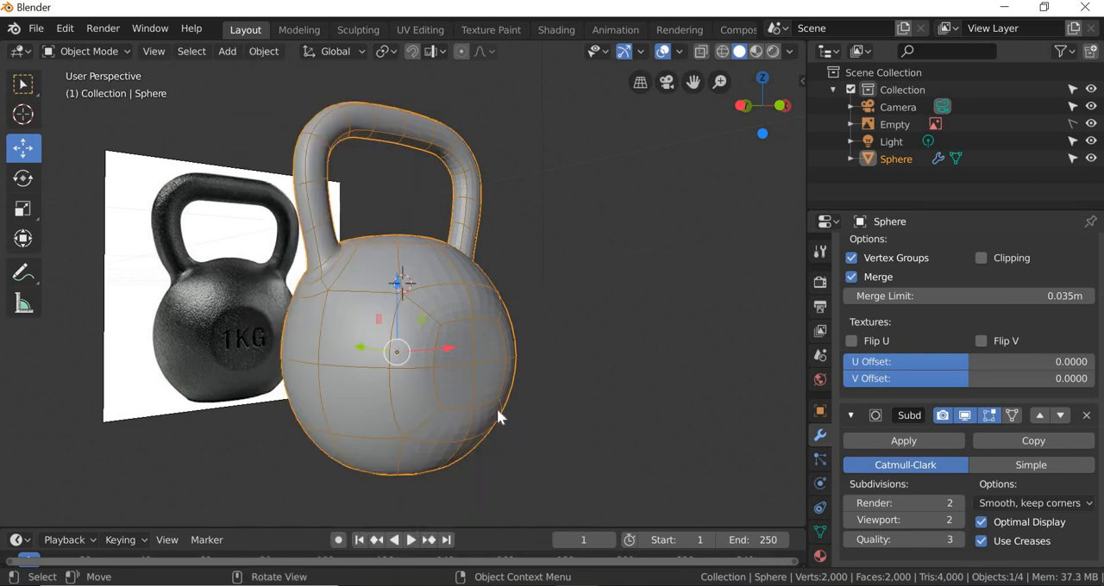
{"action": "left_click", "coordinate": [576, 422]}
{"action": "middle_click_drag", "start_coordinate": [441, 451], "coordinate": [466, 429]}
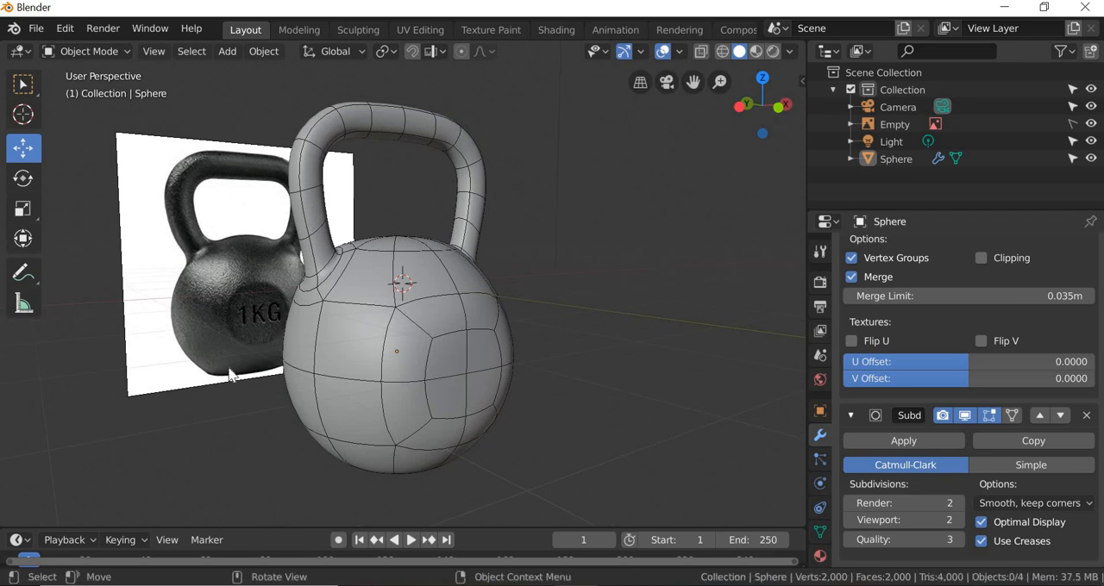
{"action": "middle_click_drag", "start_coordinate": [436, 373], "coordinate": [362, 457]}
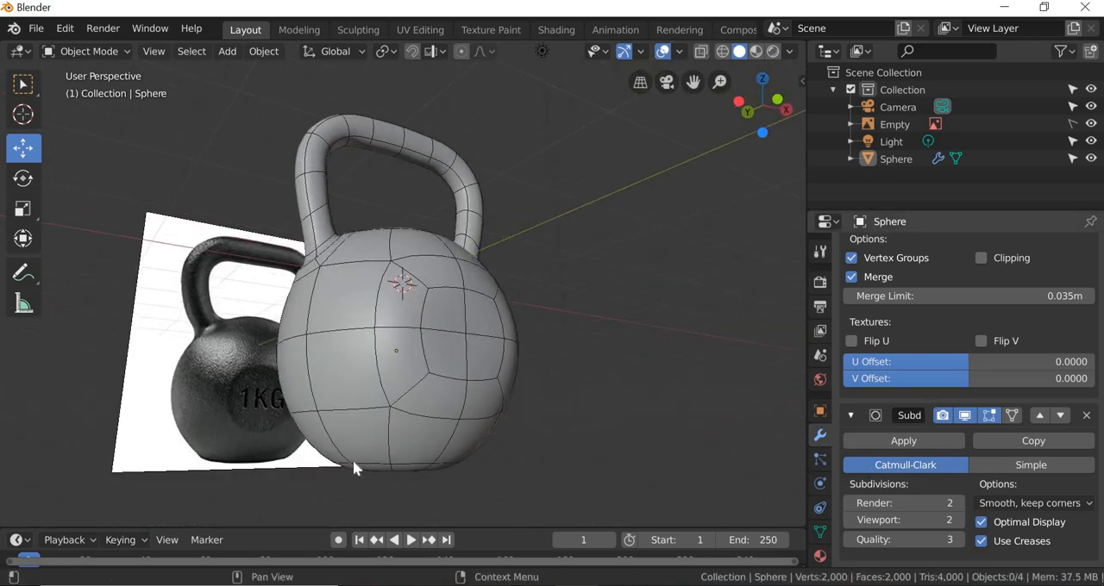
Step: Select the smoothed kettlebell and bring it into the Modeling workspace with its underside facing the view
{"action": "middle_click_drag", "start_coordinate": [373, 366], "coordinate": [506, 358]}
{"action": "scroll", "coordinate": [510, 349], "scroll_direction": "up", "scroll_amount": 3}
{"action": "left_click", "coordinate": [511, 350]}
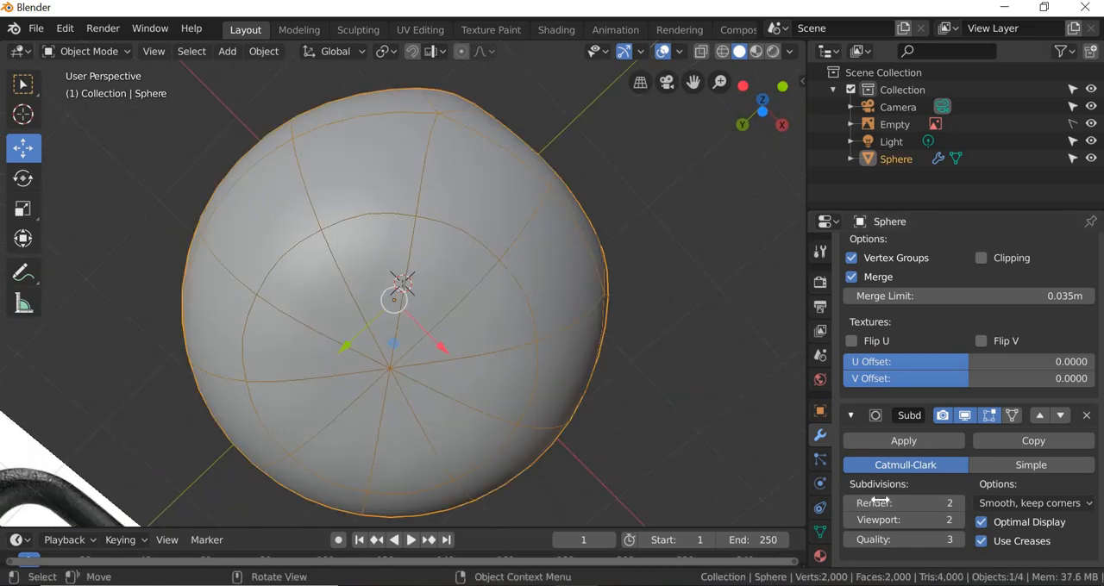
{"action": "left_click", "coordinate": [26, 214]}
{"action": "middle_click_drag", "start_coordinate": [434, 376], "coordinate": [409, 345]}
{"action": "left_click", "coordinate": [22, 148]}
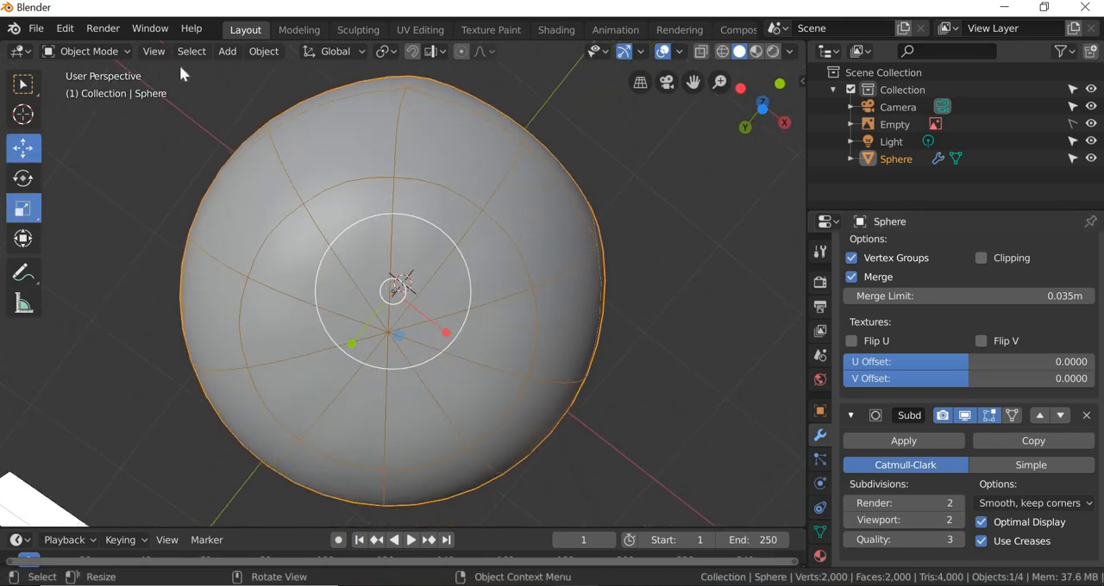
{"action": "left_click", "coordinate": [299, 30]}
{"action": "middle_click_drag", "start_coordinate": [478, 308], "coordinate": [458, 172]}
{"action": "scroll", "coordinate": [458, 172], "scroll_direction": "up", "scroll_amount": 3}
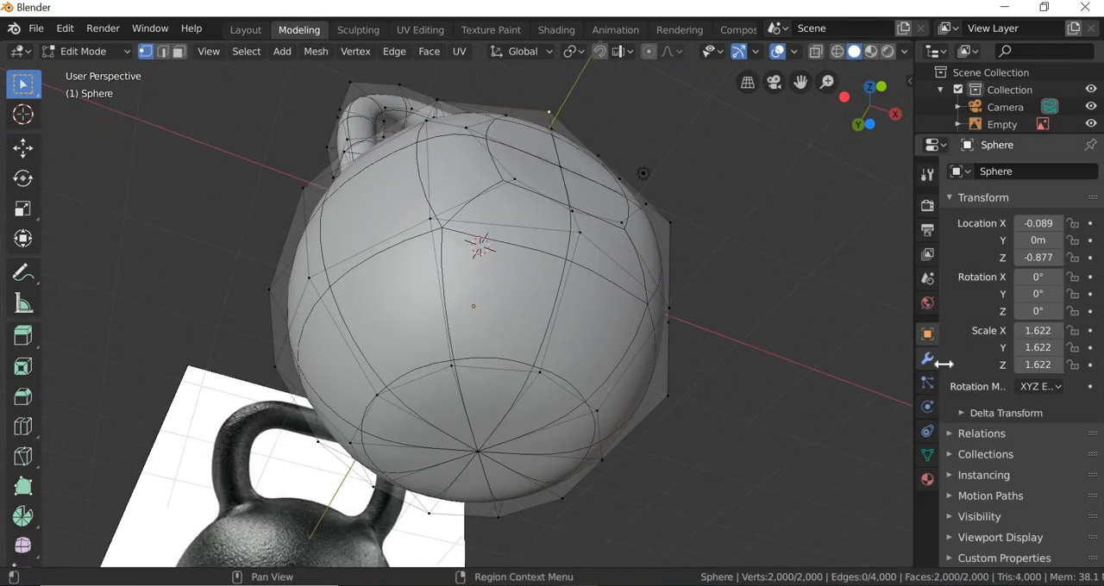
Step: Display the Subdivision Surface result on the edit cage and switch to face selection for the kettlebell's underside
{"action": "left_click", "coordinate": [928, 358]}
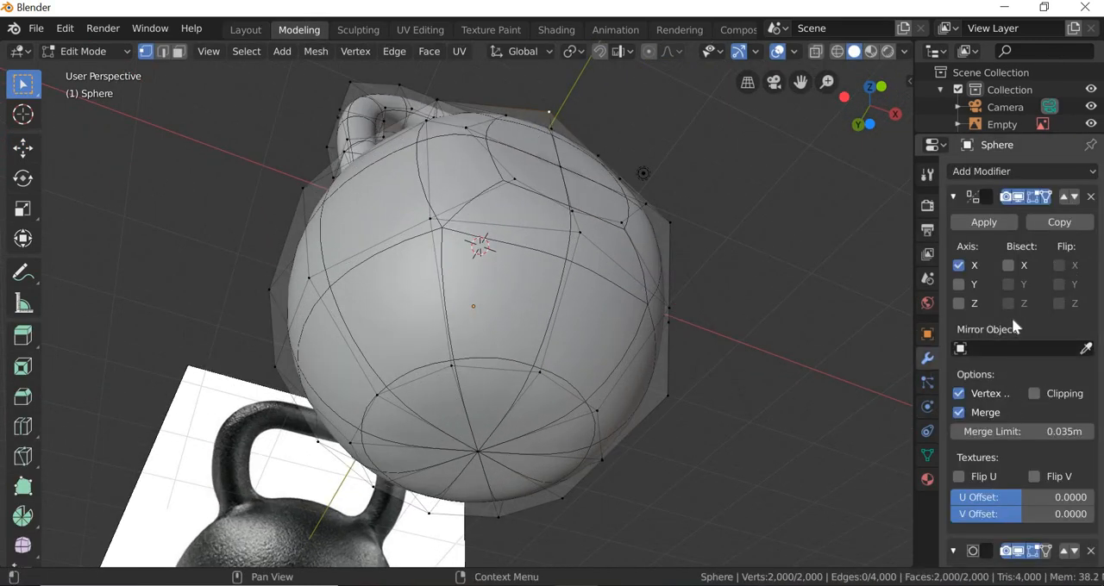
{"action": "scroll", "coordinate": [1017, 382], "scroll_direction": "down", "scroll_amount": 3}
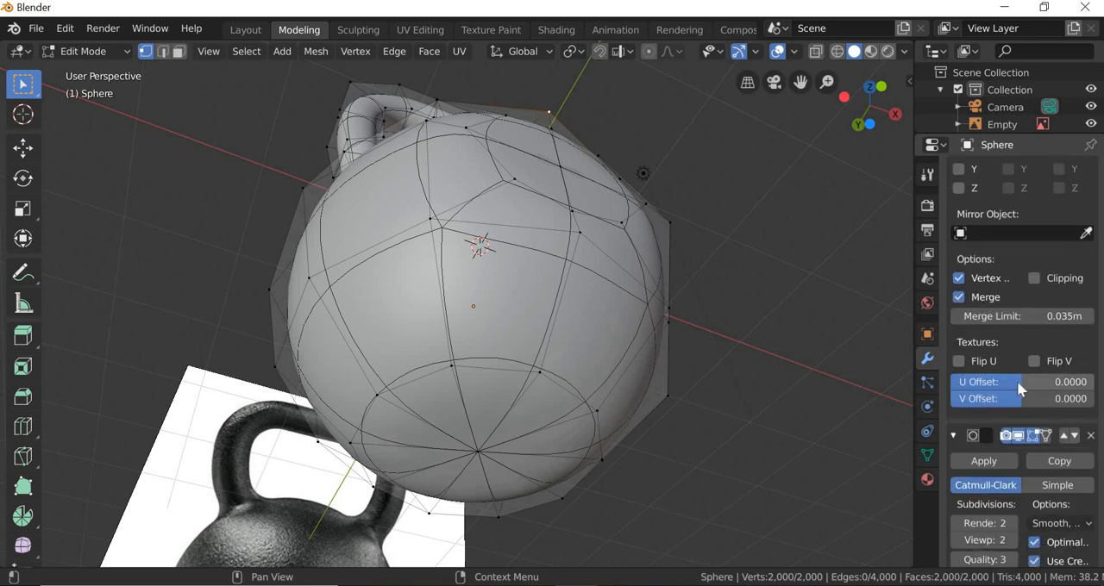
{"action": "scroll", "coordinate": [1017, 382], "scroll_direction": "up", "scroll_amount": 5}
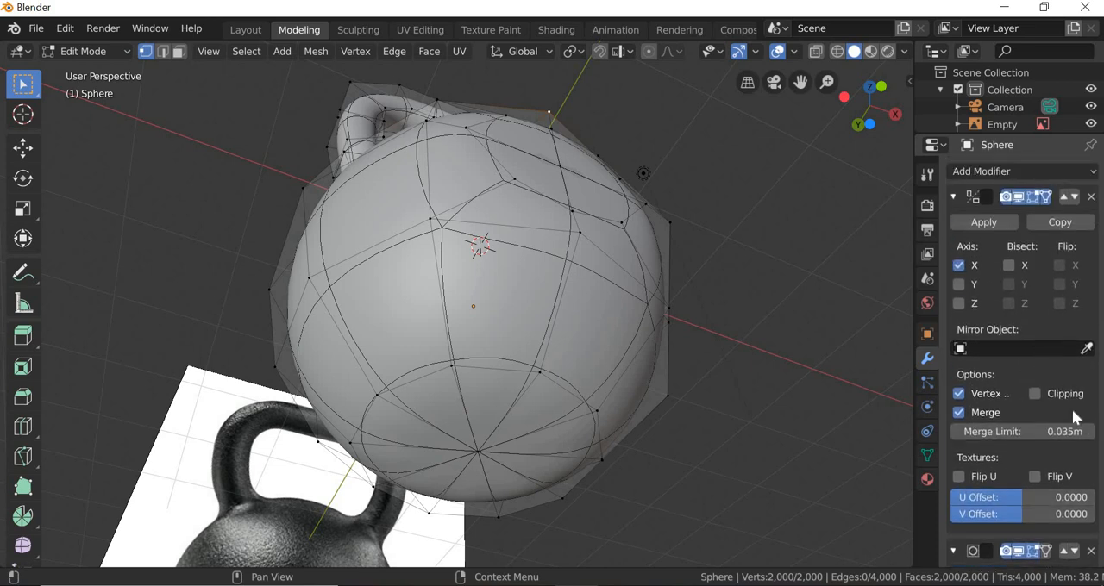
{"action": "scroll", "coordinate": [1056, 457], "scroll_direction": "down", "scroll_amount": 2}
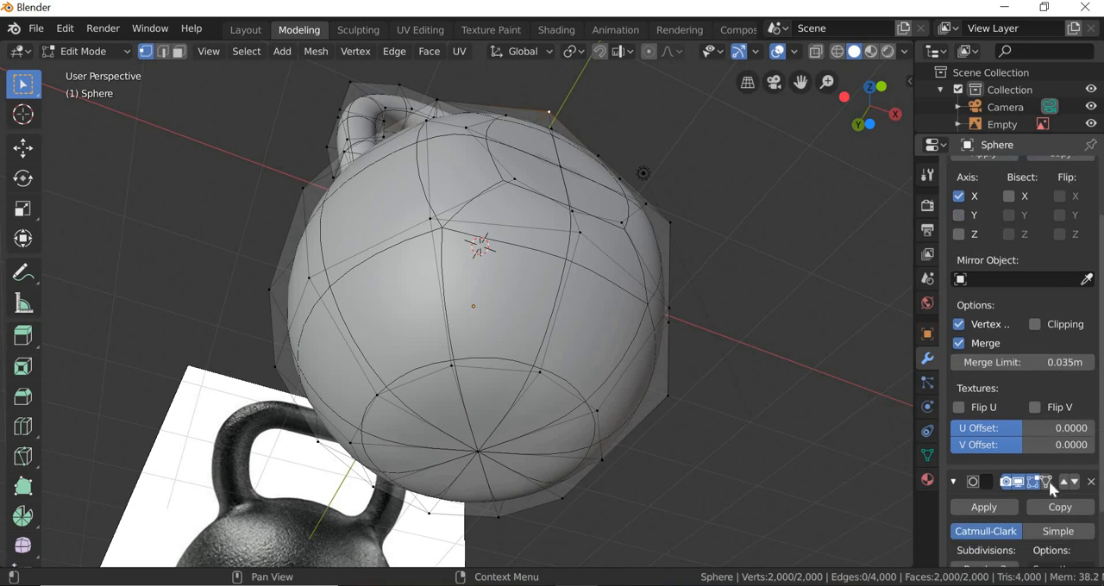
{"action": "left_click", "coordinate": [1049, 483]}
{"action": "middle_click_drag", "start_coordinate": [611, 410], "coordinate": [643, 349]}
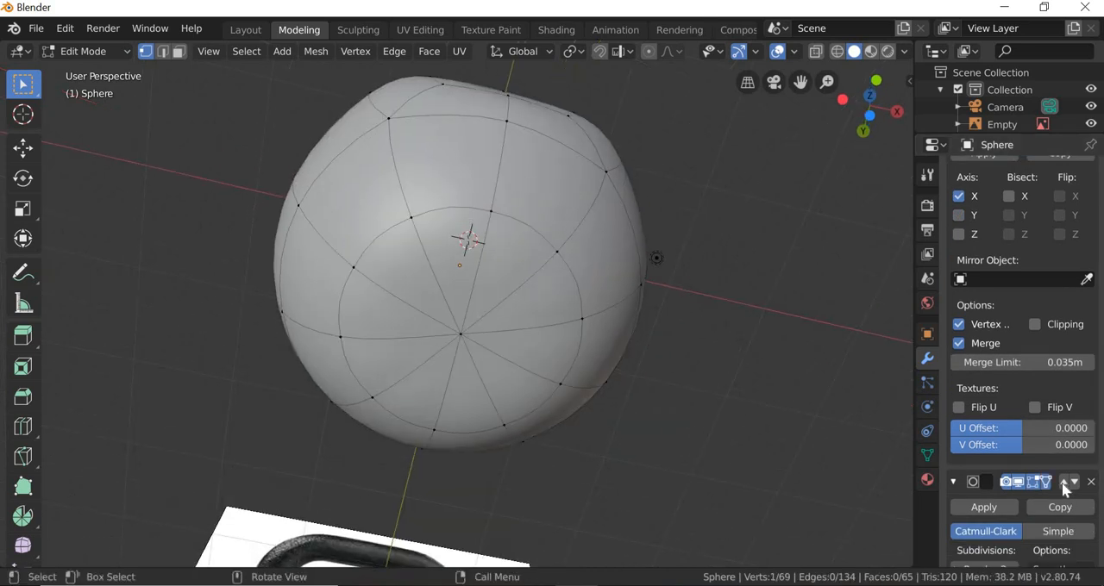
{"action": "middle_click_drag", "start_coordinate": [476, 325], "coordinate": [500, 426]}
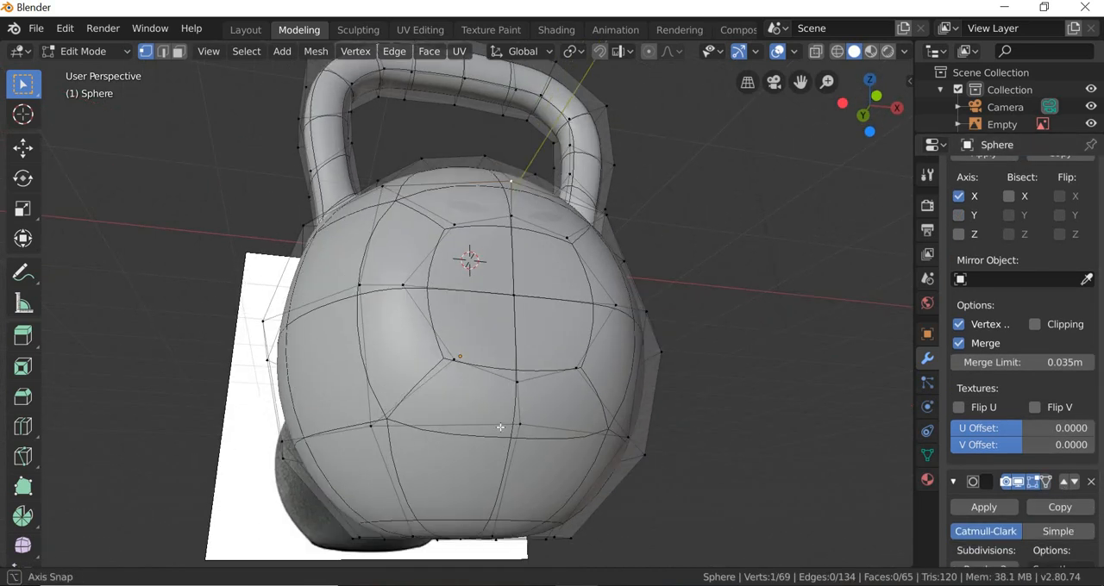
{"action": "left_click", "coordinate": [1047, 485]}
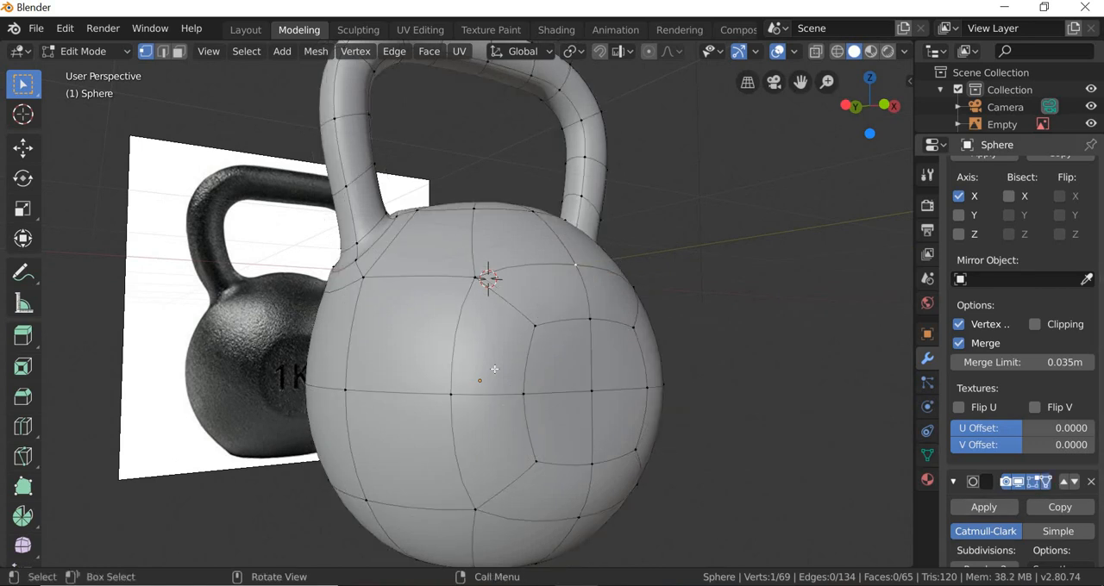
{"action": "middle_click_drag", "start_coordinate": [495, 367], "coordinate": [493, 215]}
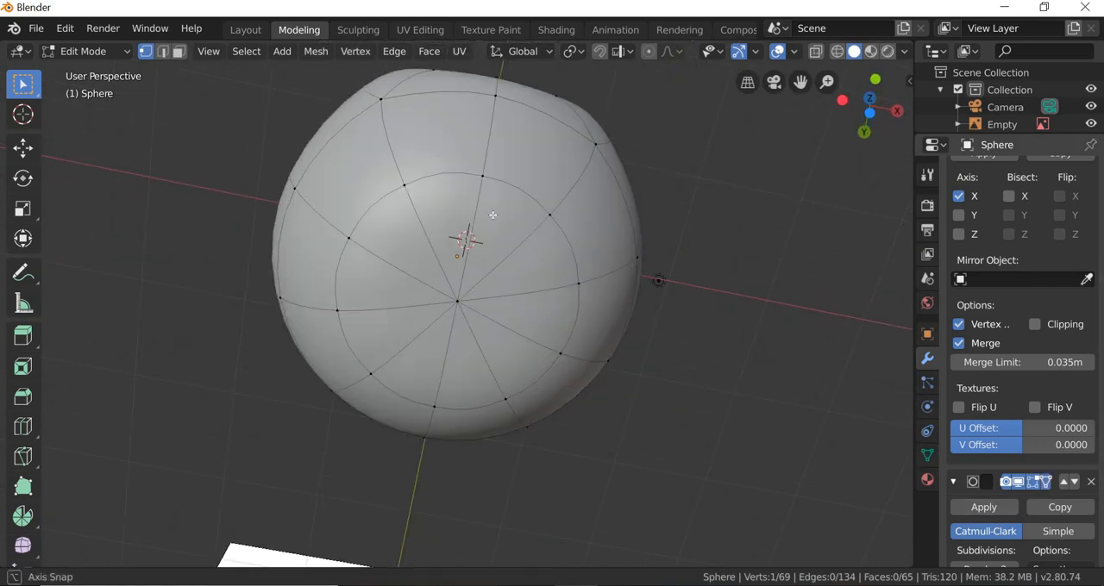
{"action": "left_click", "coordinate": [178, 52]}
{"action": "left_click", "coordinate": [550, 287]}
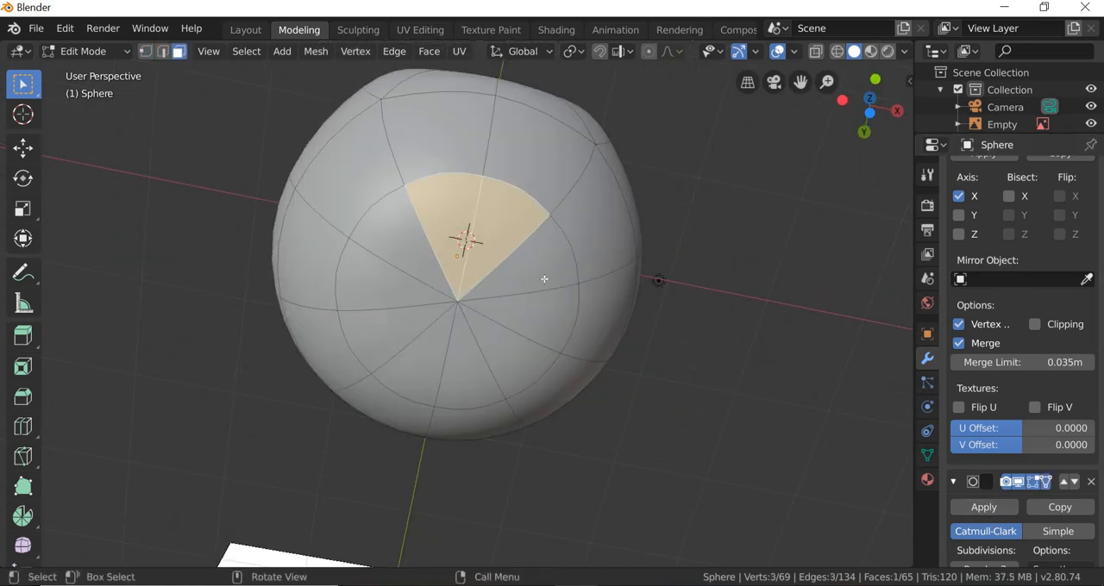
{"action": "left_click", "coordinate": [536, 325], "text": "ctrl"}
{"action": "left_click", "coordinate": [515, 353], "text": "ctrl"}
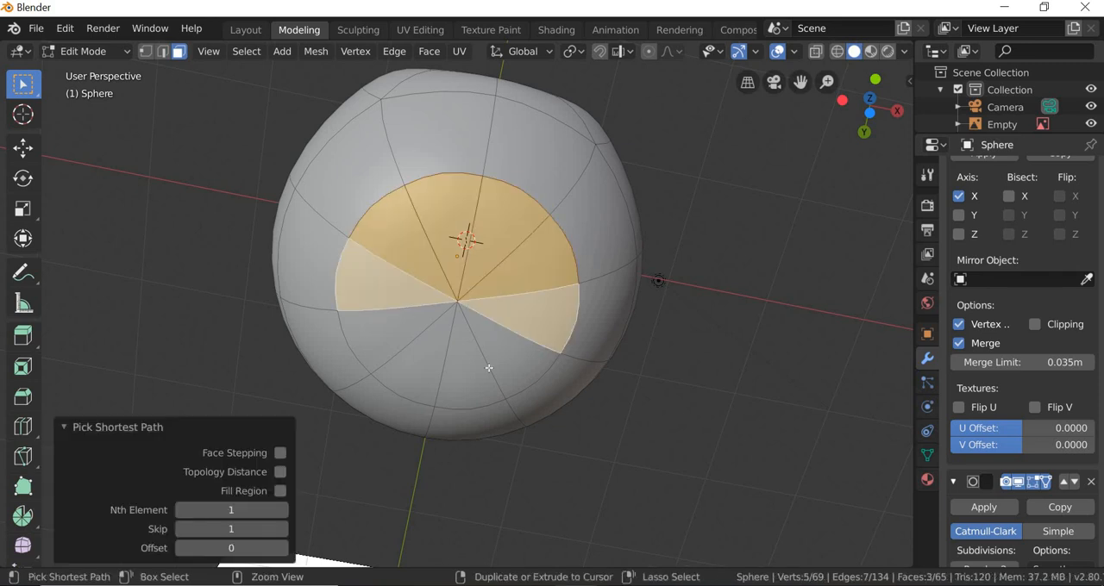
{"action": "left_click", "coordinate": [489, 370], "text": "ctrl"}
{"action": "key", "text": "alt+a"}
Step: Select all the triangular faces that meet at the centre of the kettlebell's base
{"action": "left_click", "coordinate": [541, 269]}
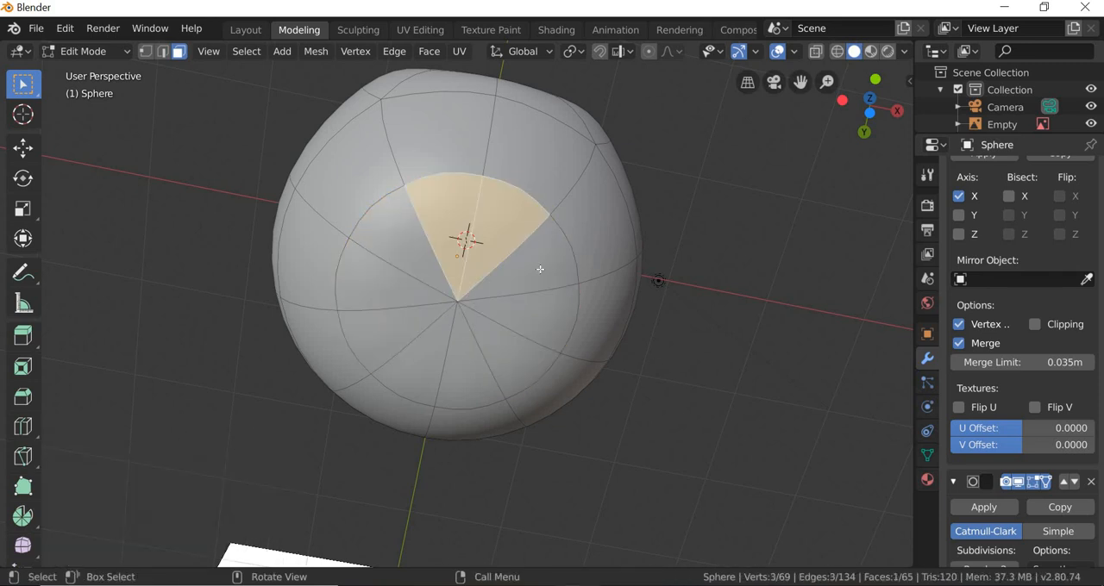
{"action": "left_click", "coordinate": [527, 326], "text": "shift"}
{"action": "left_click", "coordinate": [522, 330], "text": "shift"}
{"action": "left_click", "coordinate": [494, 372], "text": "shift"}
{"action": "left_click", "coordinate": [485, 374], "text": "shift"}
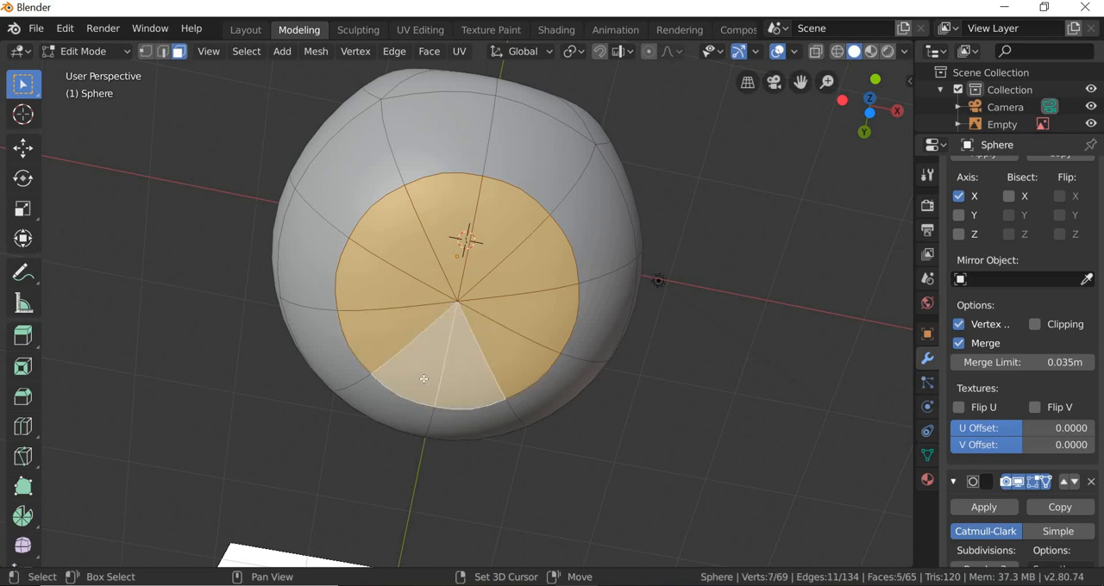
Step: Inset the selected base faces with 0 m thickness, deselect them and check the shading around the base
{"action": "left_click", "coordinate": [24, 367]}
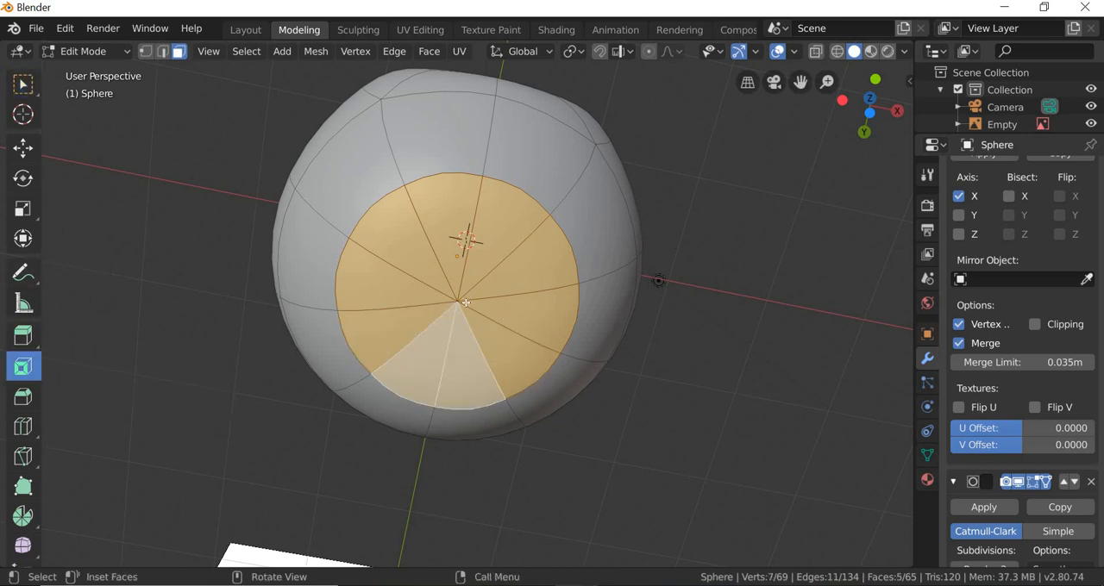
{"action": "left_click_drag", "start_coordinate": [457, 301], "coordinate": [449, 300]}
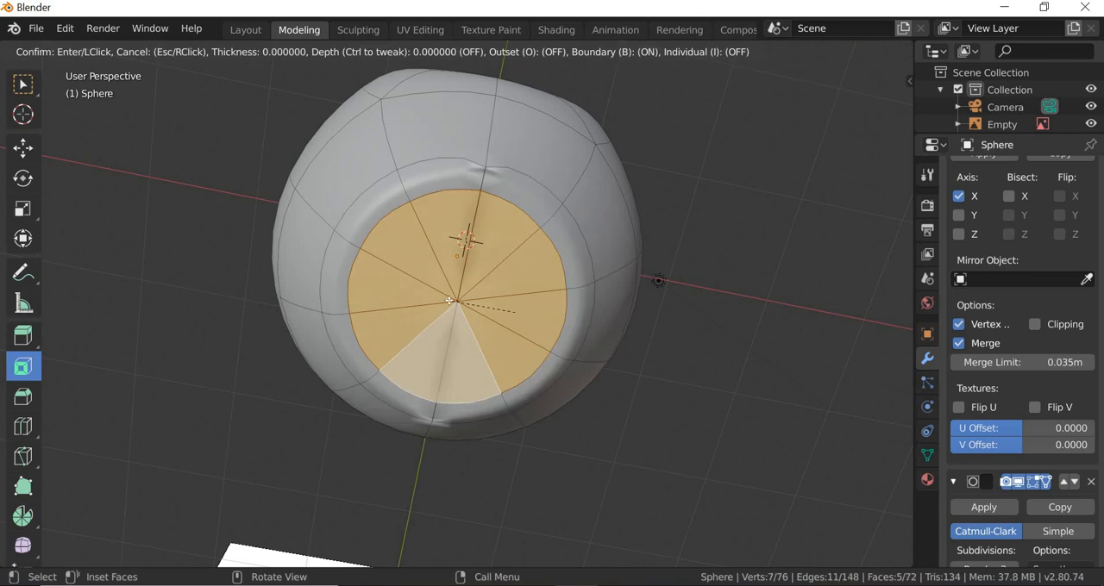
{"action": "left_click", "coordinate": [515, 311]}
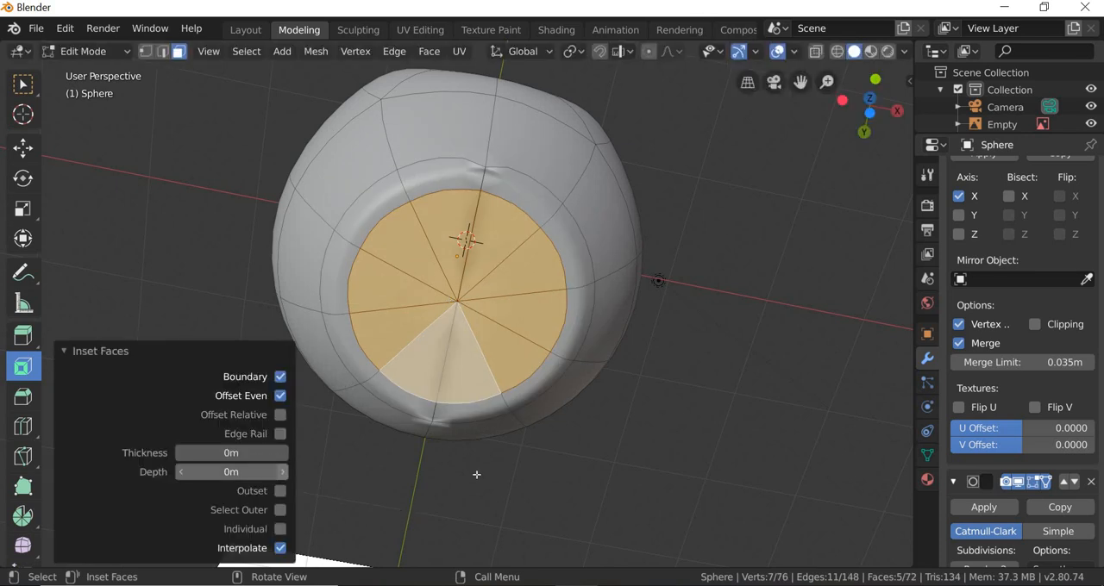
{"action": "left_click", "coordinate": [639, 409]}
{"action": "middle_click_drag", "start_coordinate": [637, 406], "coordinate": [635, 415]}
{"action": "scroll", "coordinate": [635, 415], "scroll_direction": "up", "scroll_amount": 3}
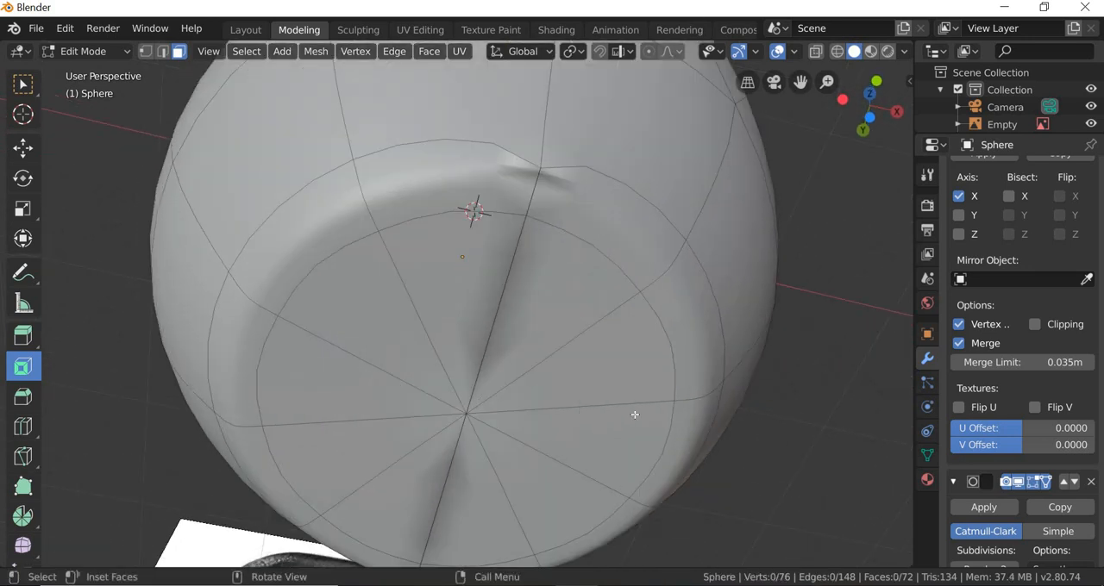
{"action": "scroll", "coordinate": [635, 415], "scroll_direction": "down", "scroll_amount": 2}
{"action": "scroll", "coordinate": [1067, 274], "scroll_direction": "up", "scroll_amount": 2}
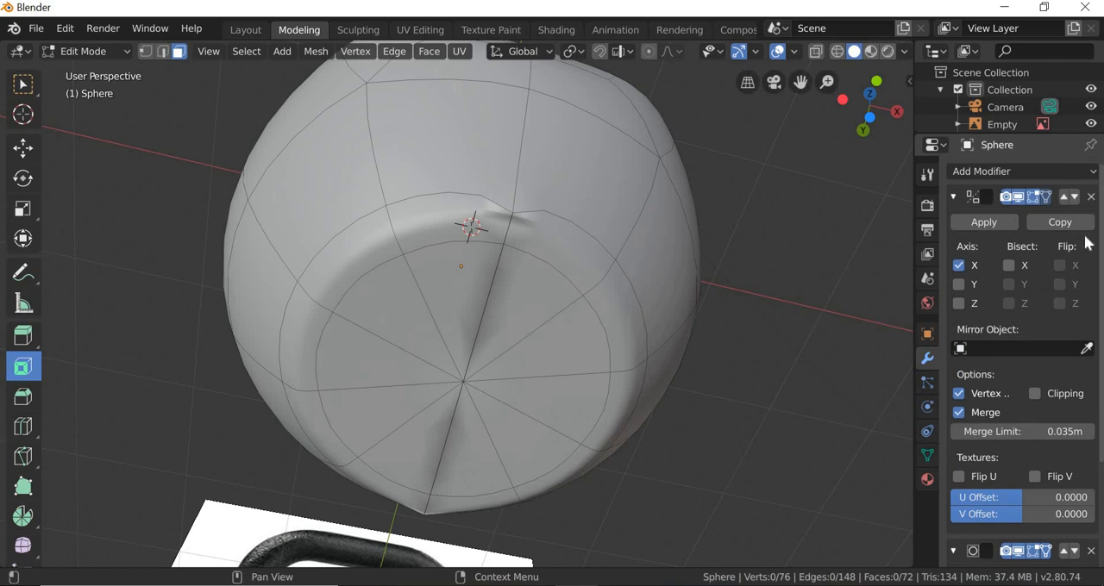
Step: Hide the Mirror modifier in the viewport and set the Subdivision Surface viewport level to 0
{"action": "left_click", "coordinate": [1019, 198]}
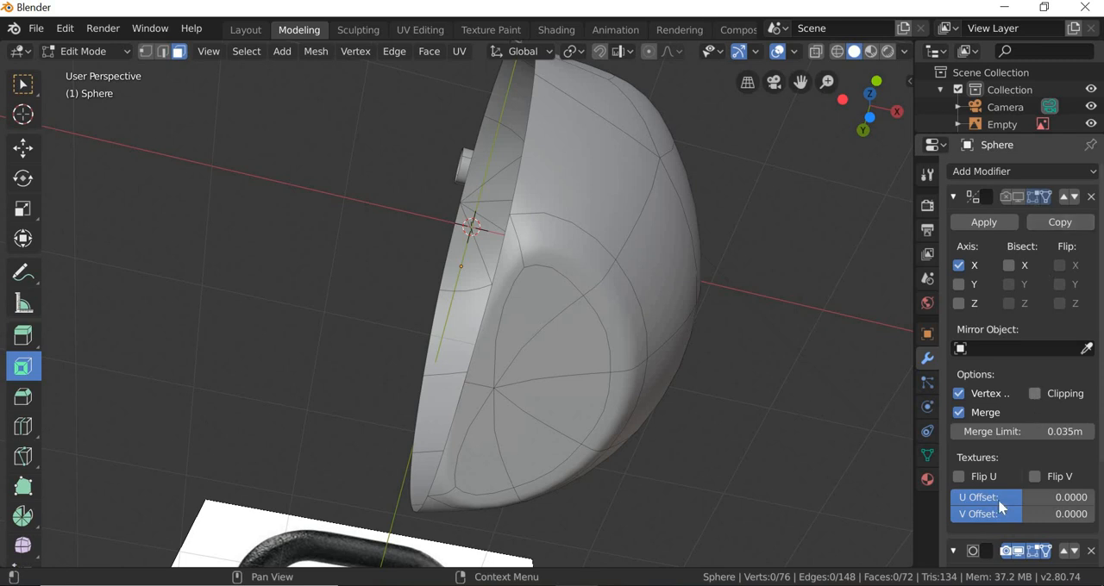
{"action": "scroll", "coordinate": [1013, 463], "scroll_direction": "down", "scroll_amount": 5}
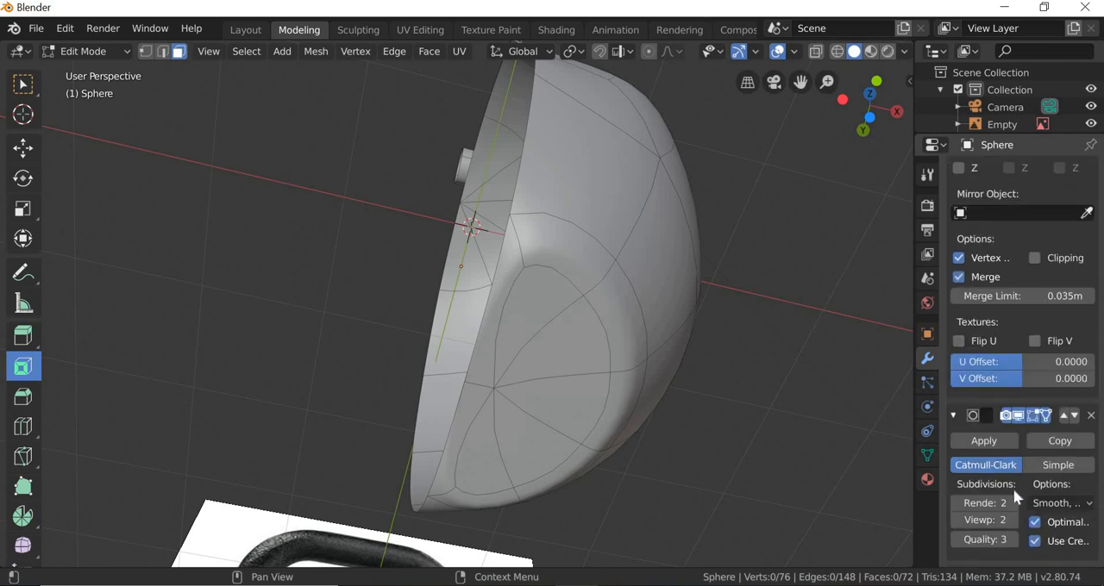
{"action": "left_click", "coordinate": [957, 521]}
{"action": "left_click", "coordinate": [956, 521]}
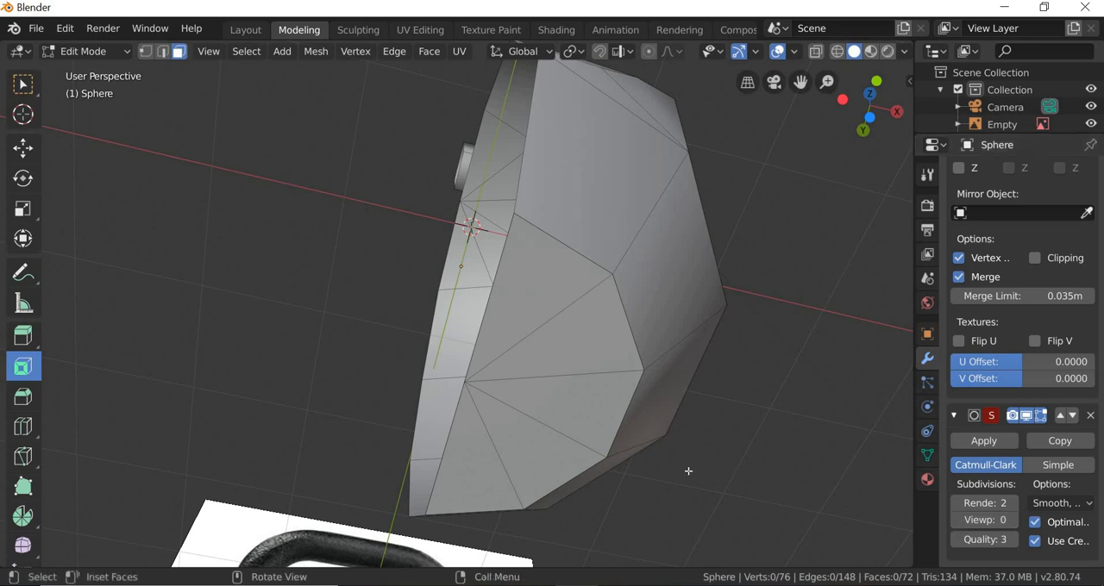
{"action": "middle_click_drag", "start_coordinate": [688, 471], "coordinate": [688, 457]}
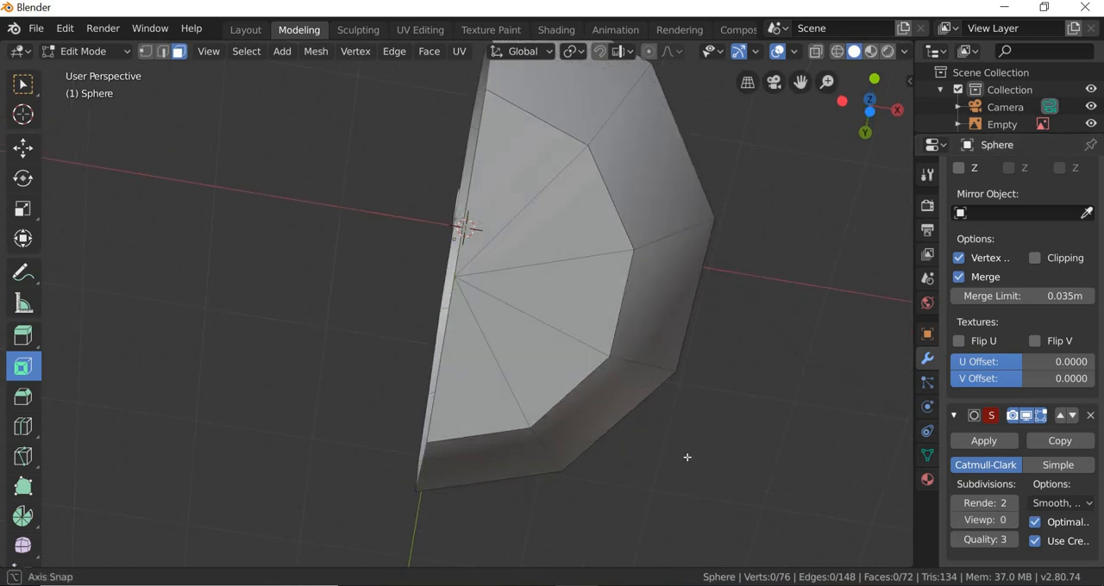
Step: Select the five triangular faces of the half base, scale them down slightly inside the outer ring, and deselect them
{"action": "left_click", "coordinate": [510, 188]}
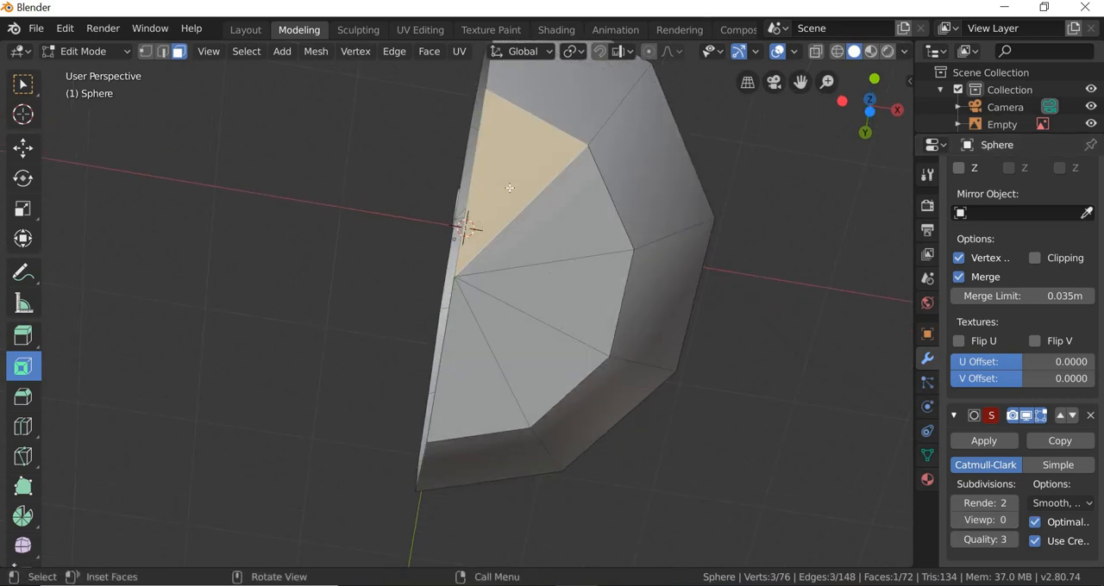
{"action": "left_click", "coordinate": [556, 248], "text": "shift"}
{"action": "left_click", "coordinate": [546, 298], "text": "shift"}
{"action": "left_click", "coordinate": [532, 353], "text": "shift"}
{"action": "left_click", "coordinate": [469, 377], "text": "shift"}
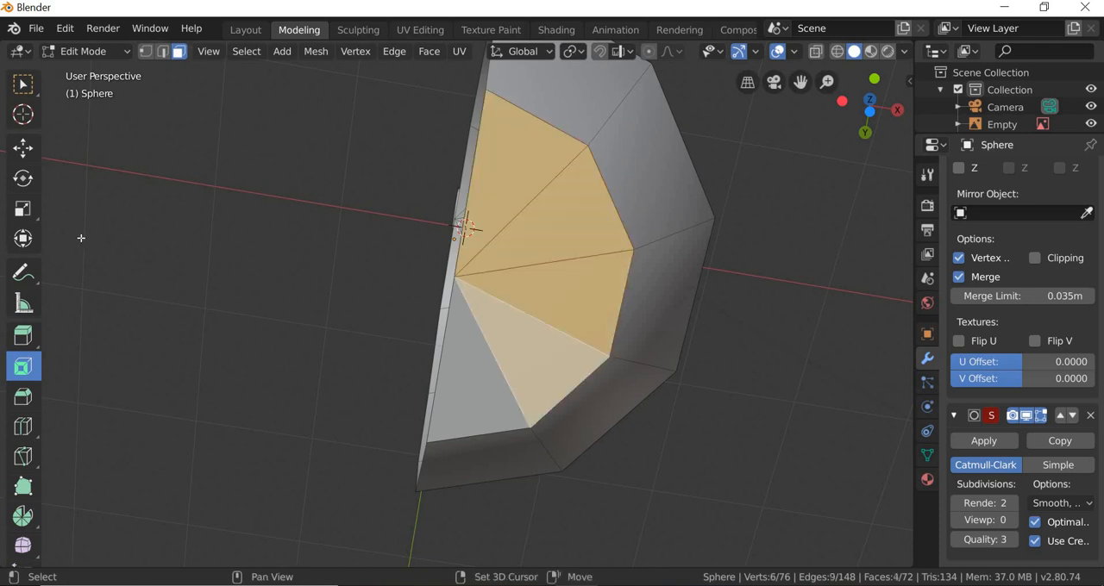
{"action": "left_click", "coordinate": [12, 211]}
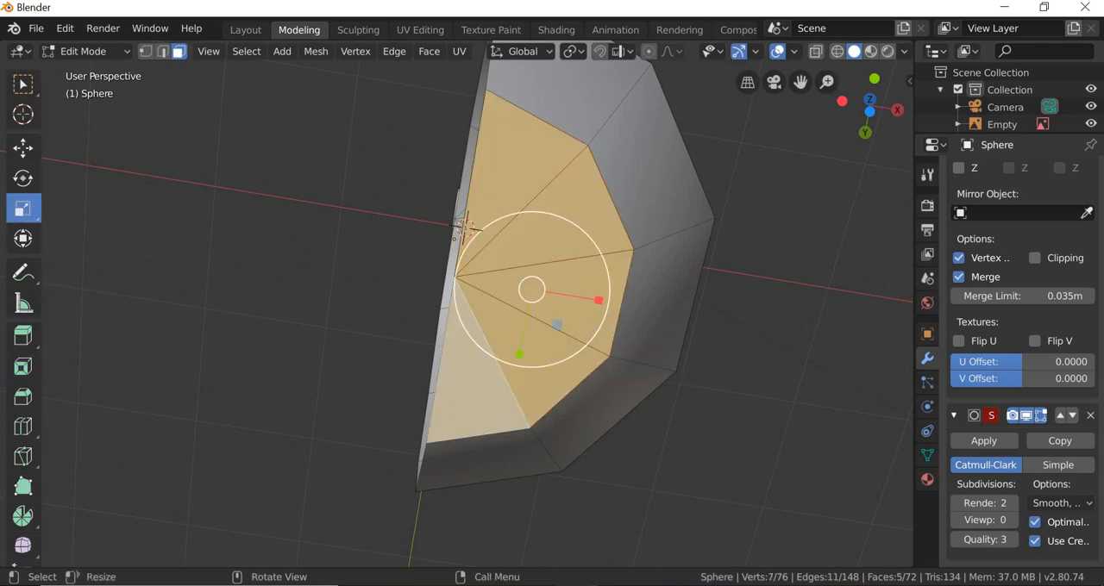
{"action": "left_click_drag", "start_coordinate": [599, 331], "coordinate": [594, 328]}
{"action": "key", "text": "alt+a"}
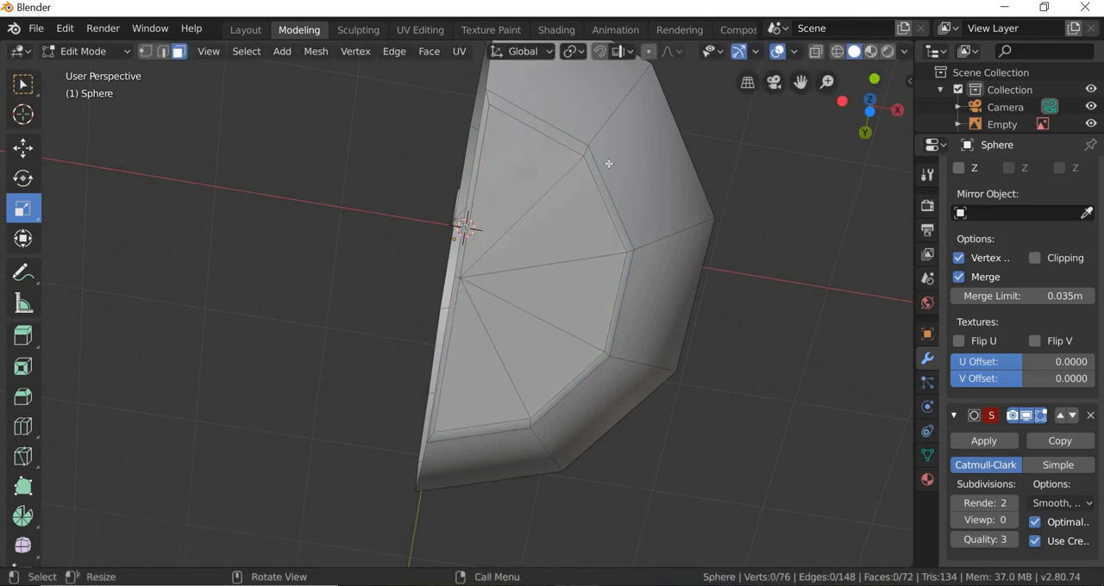
Step: Delete the two thin faces along the mirror seam of the base
{"action": "left_click", "coordinate": [474, 162]}
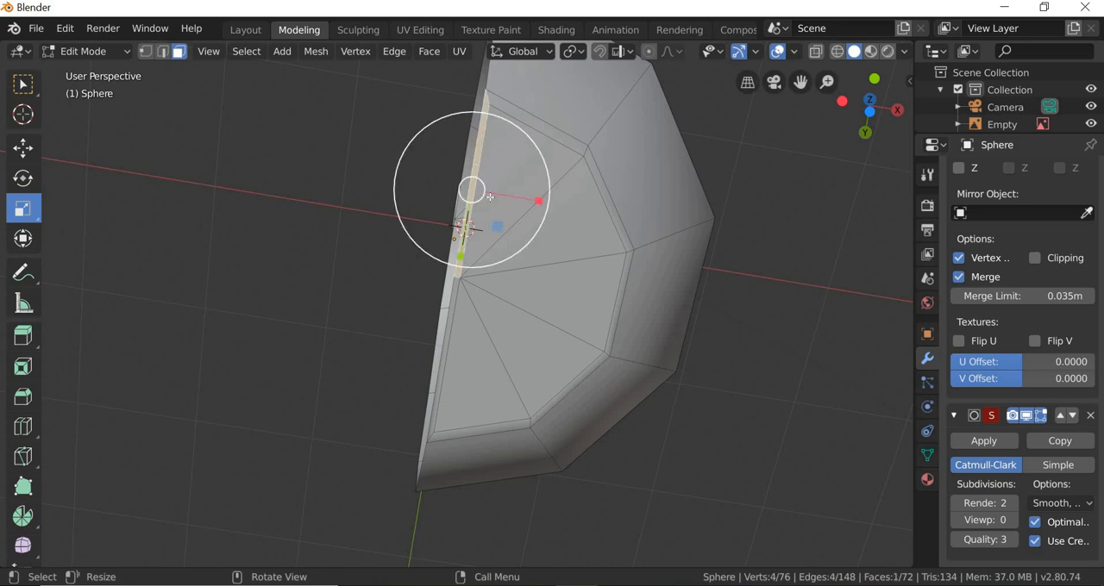
{"action": "left_click", "coordinate": [449, 335], "text": "shift"}
{"action": "key", "text": "x"}
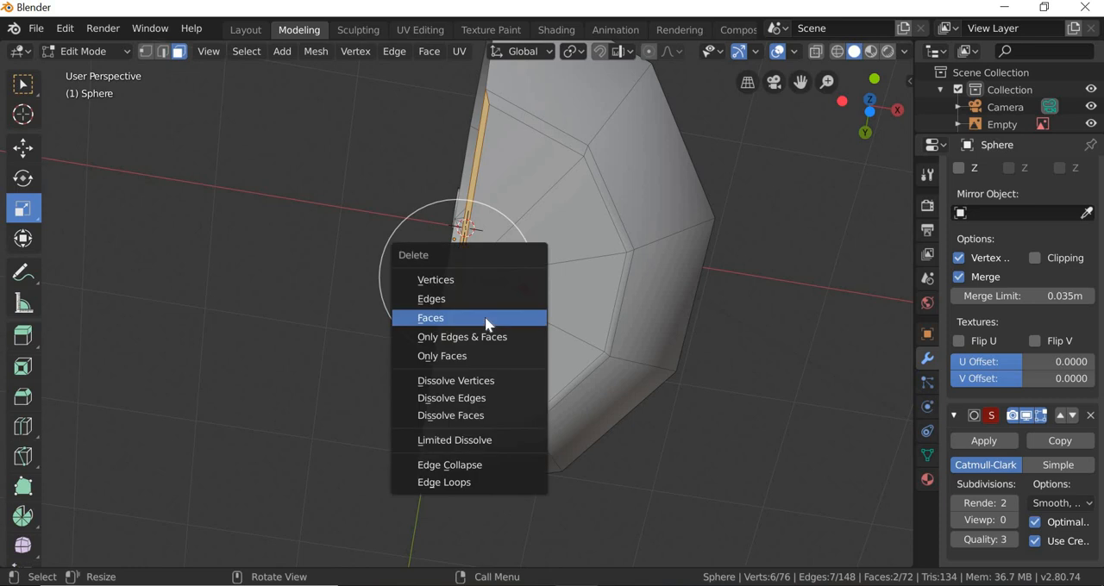
{"action": "left_click", "coordinate": [488, 322]}
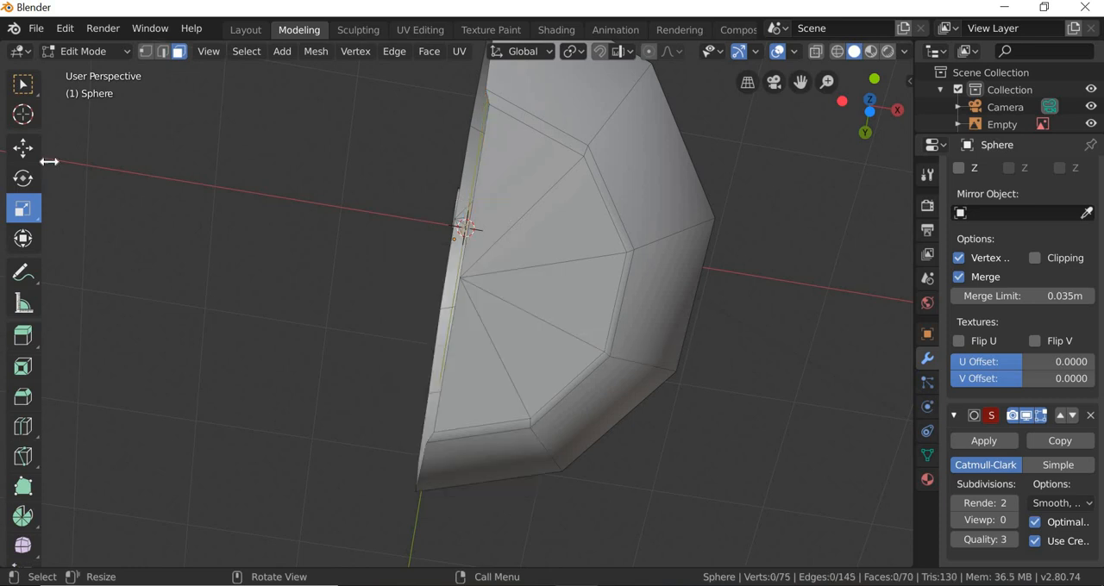
Step: Select the two open base edges along the mirror seam and move them -0.0255 m along X onto the centre plane
{"action": "left_click", "coordinate": [162, 52]}
{"action": "left_click", "coordinate": [481, 160]}
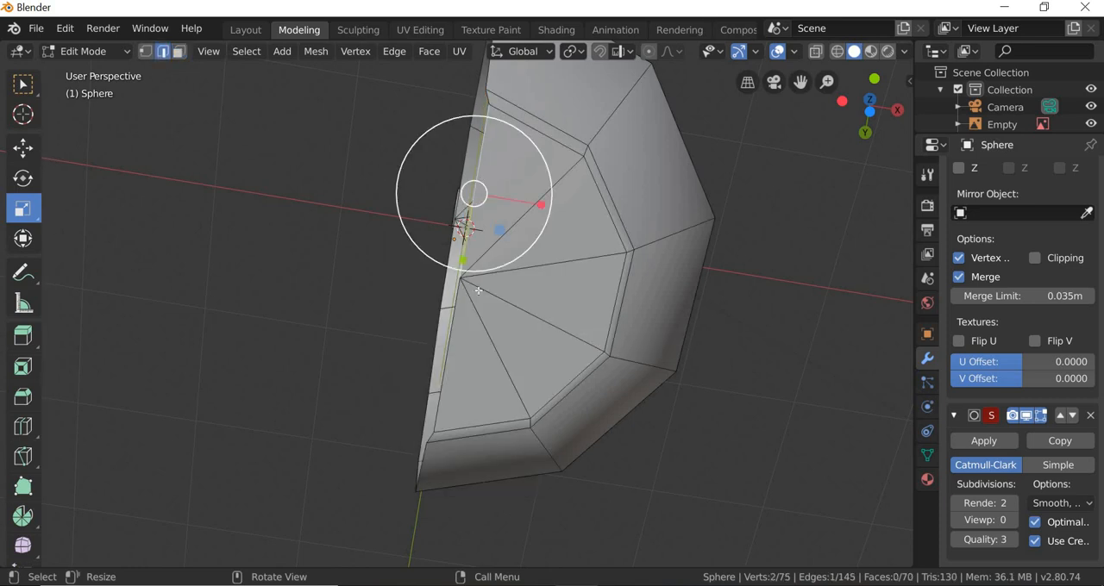
{"action": "left_click", "coordinate": [447, 356], "text": "shift"}
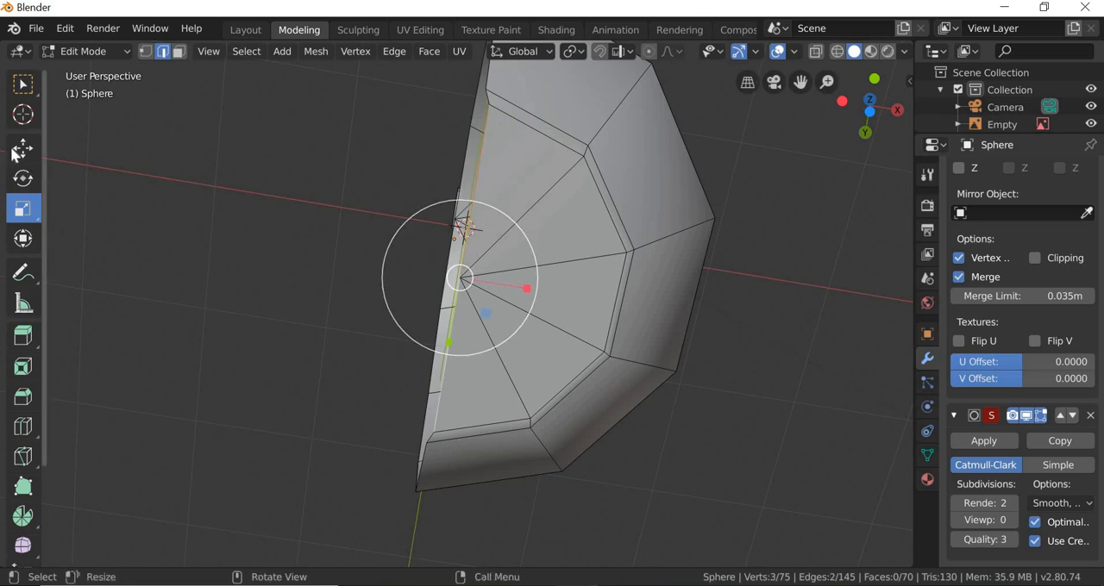
{"action": "key", "text": "shift+space"}
{"action": "key", "text": "g"}
{"action": "left_click_drag", "start_coordinate": [516, 288], "coordinate": [510, 287]}
Step: Inset the two faces beside the mirror seam in the middle of the kettlebell's front by 0.023 m
{"action": "middle_click_drag", "start_coordinate": [606, 236], "coordinate": [610, 354]}
{"action": "scroll", "coordinate": [523, 417], "scroll_direction": "down", "scroll_amount": 2}
{"action": "middle_click_drag", "start_coordinate": [518, 415], "coordinate": [502, 401]}
{"action": "scroll", "coordinate": [503, 401], "scroll_direction": "up", "scroll_amount": 2}
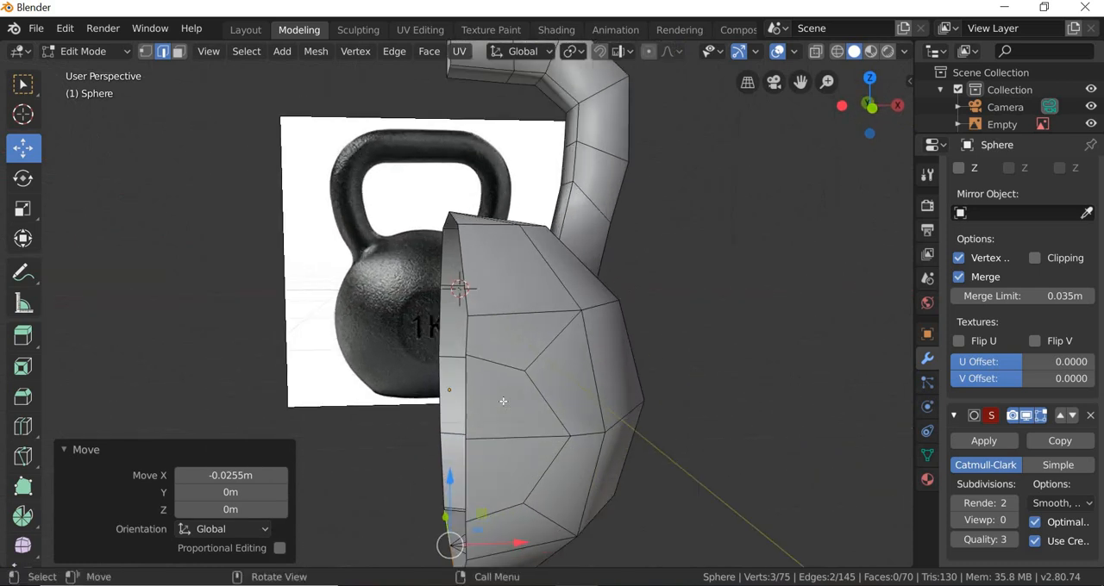
{"action": "left_click", "coordinate": [504, 399]}
{"action": "left_click", "coordinate": [179, 52]}
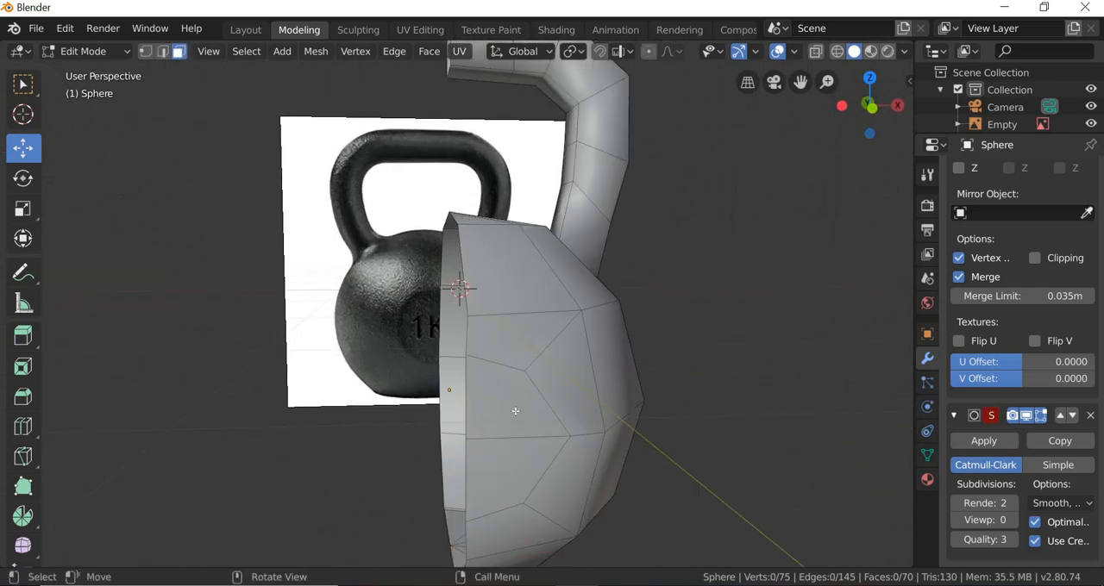
{"action": "left_click", "coordinate": [515, 411]}
{"action": "left_click", "coordinate": [505, 479], "text": "shift"}
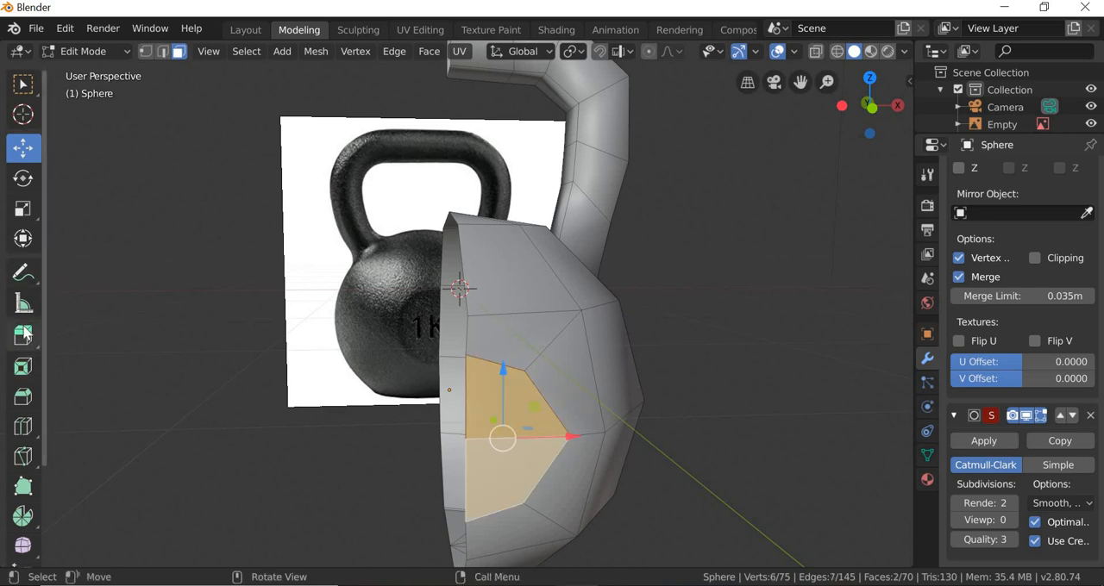
{"action": "left_click", "coordinate": [25, 367]}
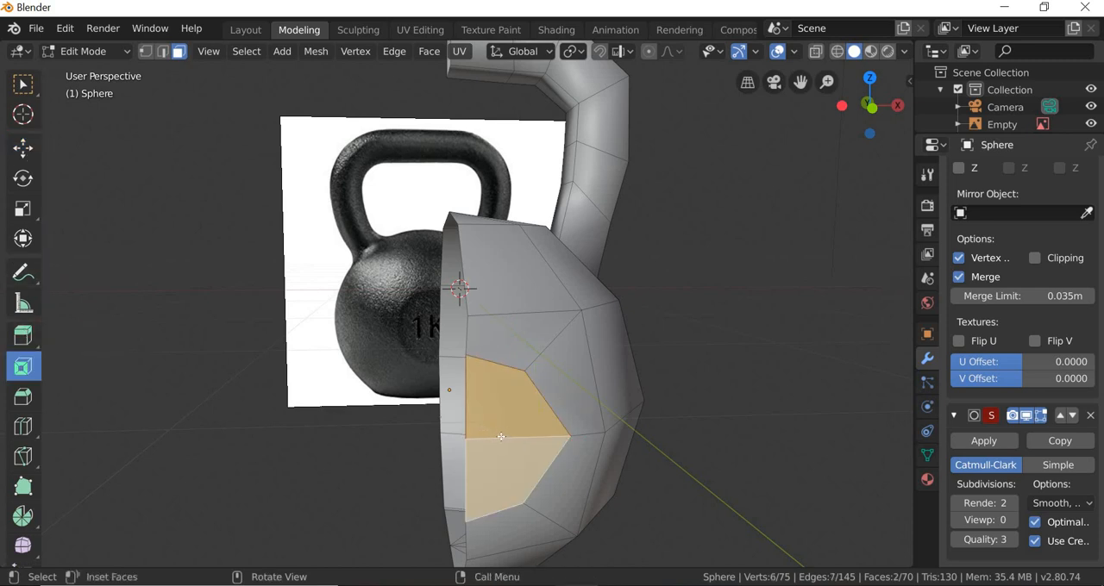
{"action": "left_click_drag", "start_coordinate": [500, 437], "coordinate": [506, 461]}
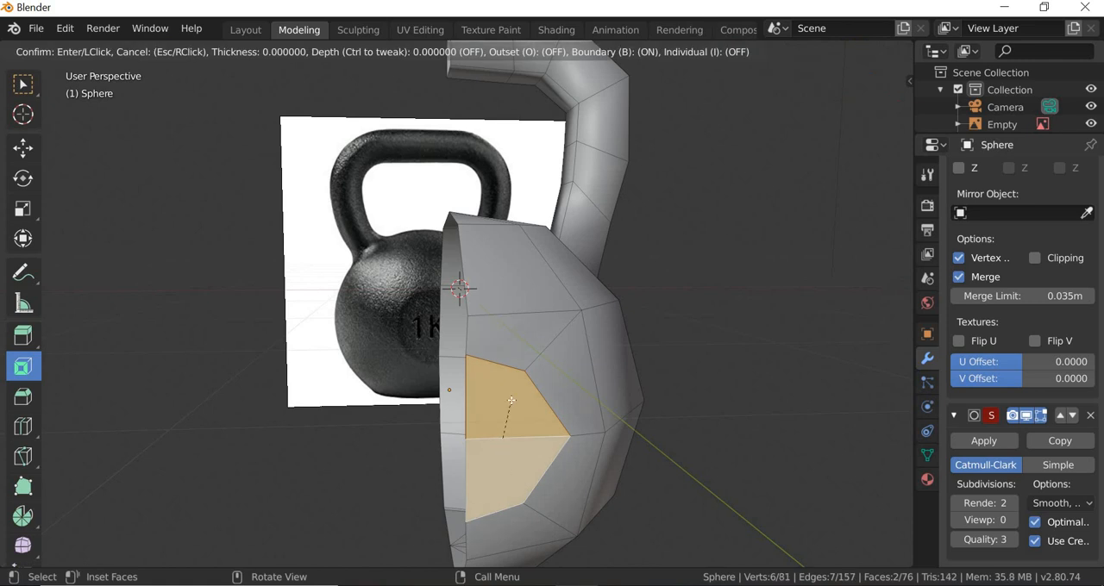
{"action": "left_click_drag", "start_coordinate": [511, 400], "coordinate": [509, 402]}
{"action": "left_click_drag", "start_coordinate": [257, 449], "coordinate": [288, 449]}
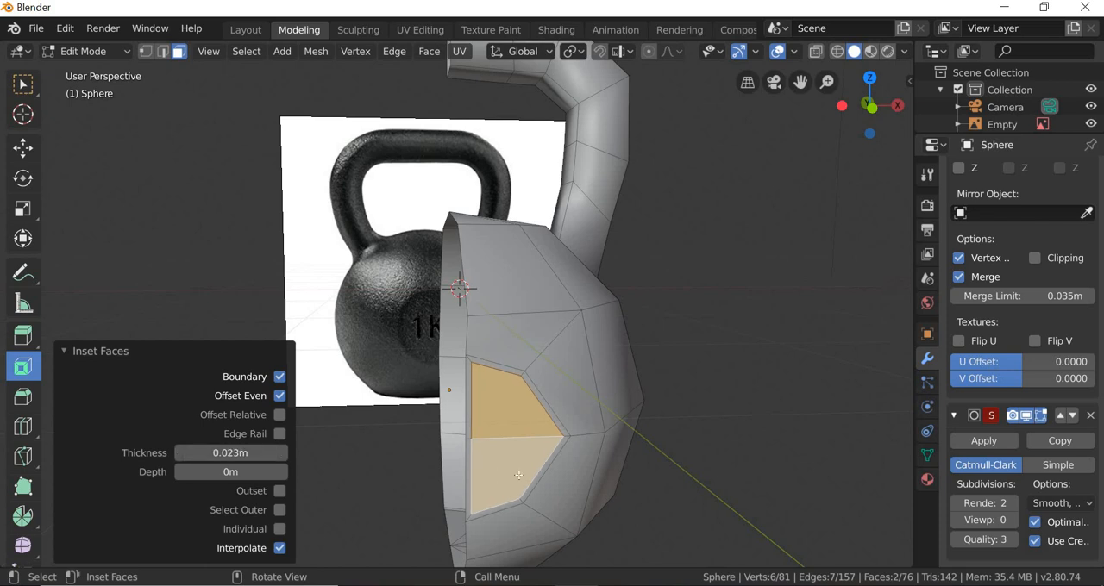
Step: Delete the two thin inset faces along the mirror seam on the kettlebell's front
{"action": "scroll", "coordinate": [498, 476], "scroll_direction": "up", "scroll_amount": 2}
{"action": "left_click", "coordinate": [479, 472]}
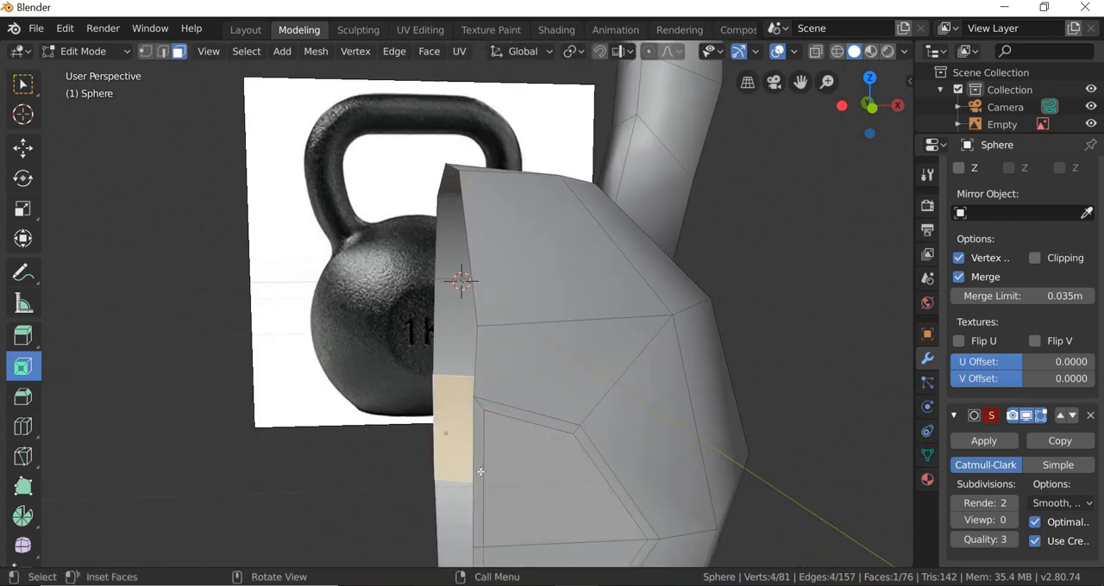
{"action": "middle_click_drag", "start_coordinate": [481, 472], "coordinate": [469, 481]}
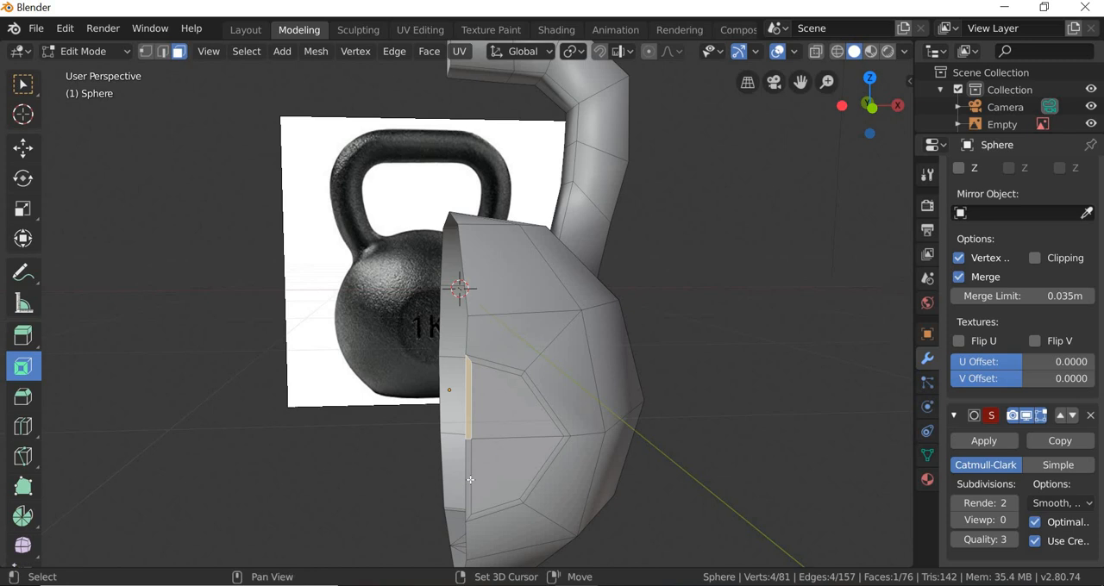
{"action": "left_click", "coordinate": [497, 471], "text": "shift"}
{"action": "key", "text": "x"}
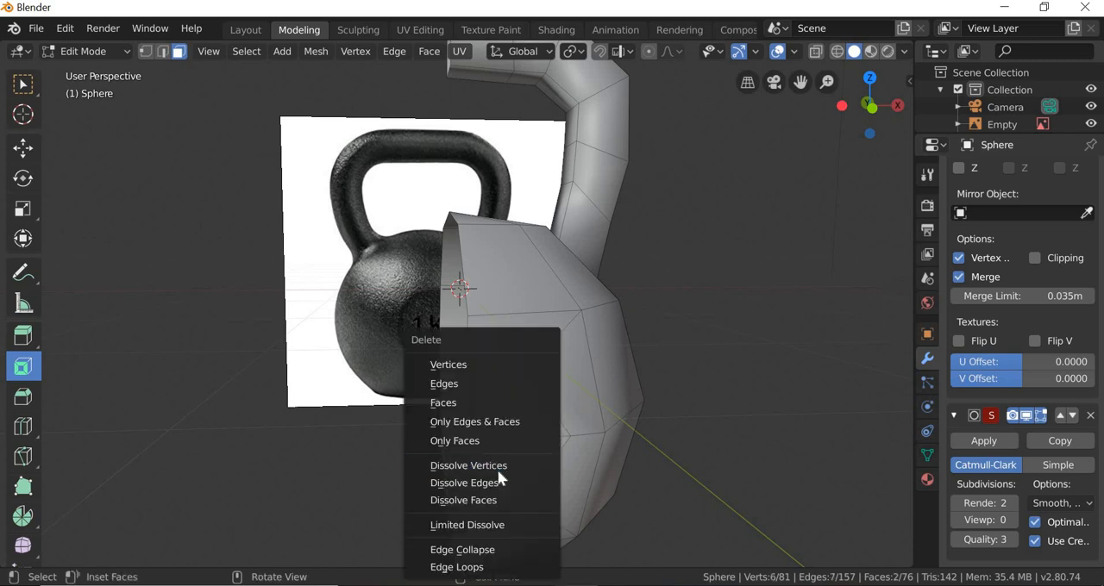
{"action": "left_click", "coordinate": [478, 399]}
Step: Select the two open edges of the front inset along the mirror seam and move them -0.0396 m along X
{"action": "left_click", "coordinate": [163, 52]}
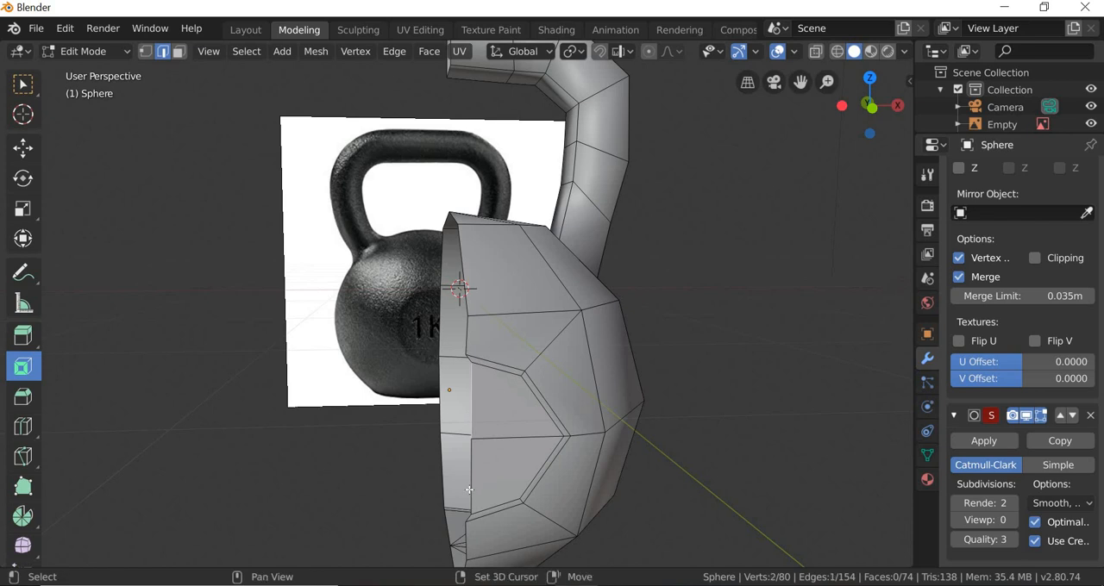
{"action": "left_click", "coordinate": [469, 487], "text": "shift"}
{"action": "left_click", "coordinate": [23, 147]}
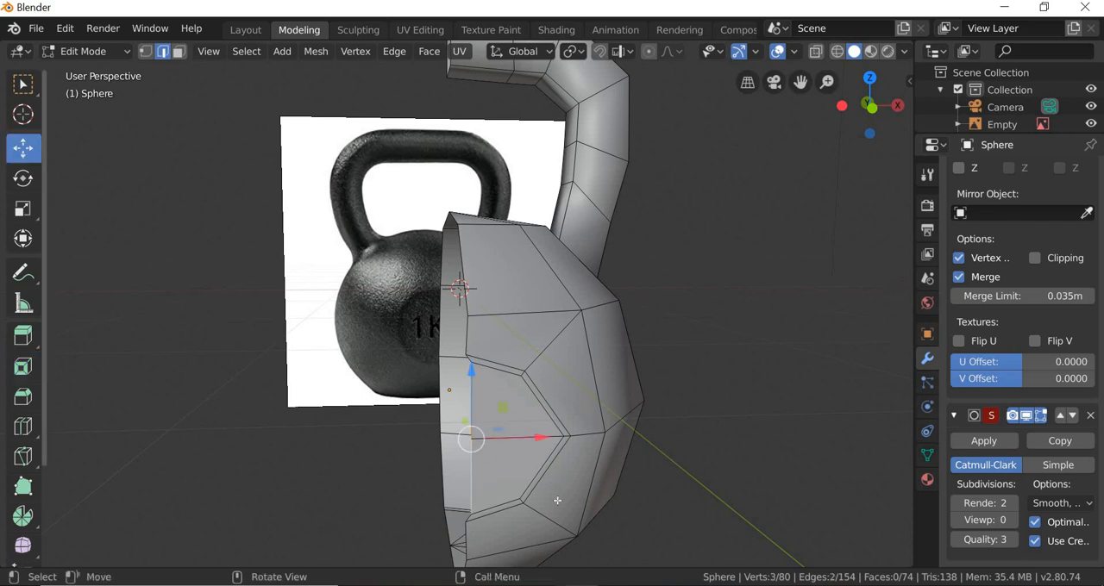
{"action": "scroll", "coordinate": [557, 501], "scroll_direction": "up", "scroll_amount": 2}
{"action": "scroll", "coordinate": [562, 505], "scroll_direction": "up", "scroll_amount": 1}
{"action": "middle_click_drag", "start_coordinate": [552, 308], "coordinate": [452, 343], "text": "shift"}
{"action": "scroll", "coordinate": [479, 324], "scroll_direction": "down", "scroll_amount": 1}
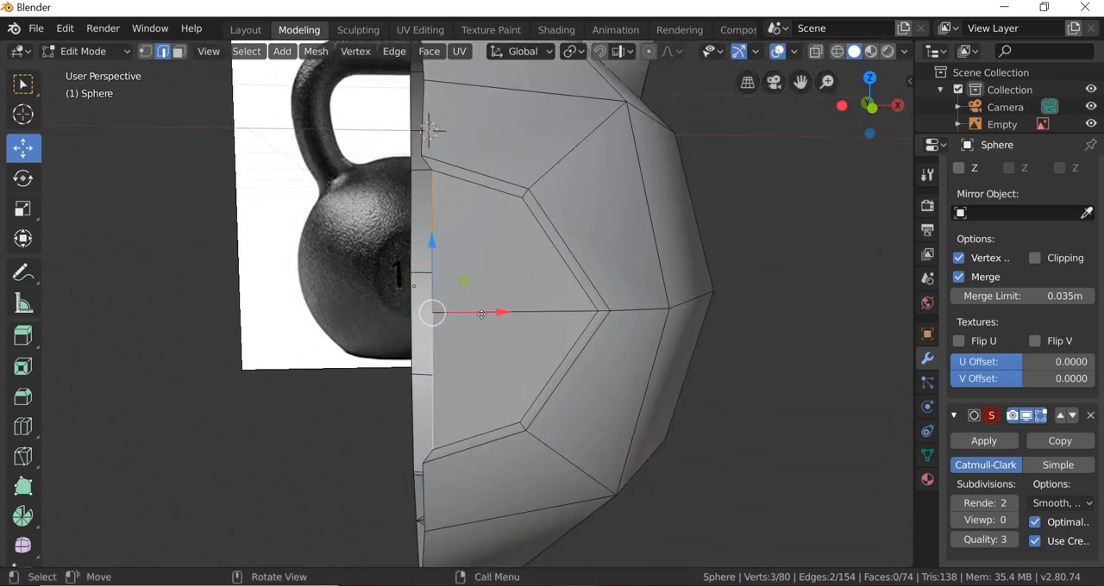
{"action": "left_click_drag", "start_coordinate": [481, 314], "coordinate": [468, 316]}
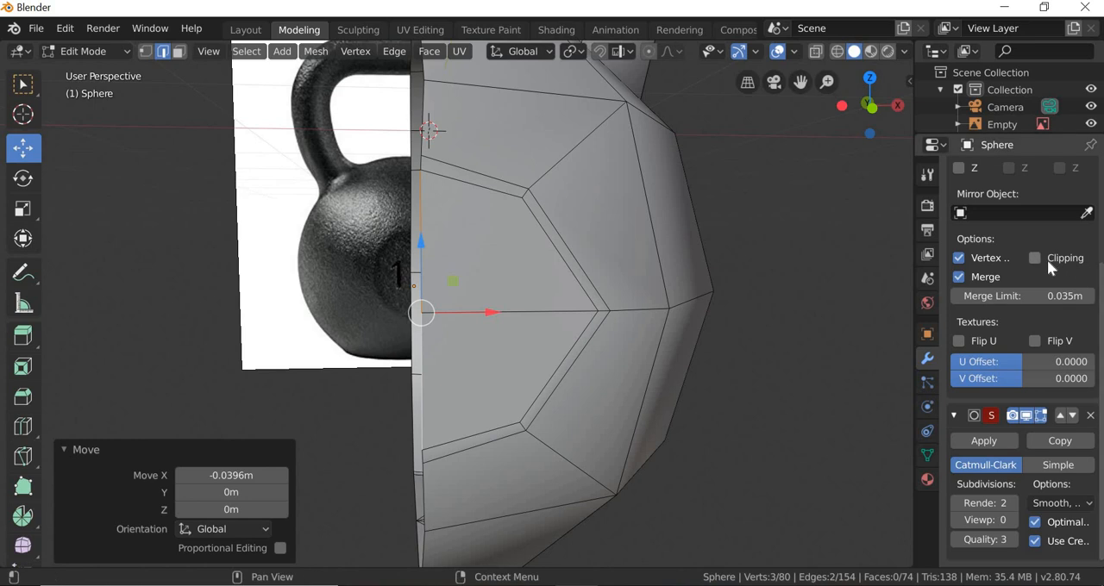
Step: Show the Mirror modifier in the viewport again and set the Subdivision Surface viewport level to 2
{"action": "scroll", "coordinate": [1048, 260], "scroll_direction": "up", "scroll_amount": 4}
{"action": "left_click", "coordinate": [1007, 197]}
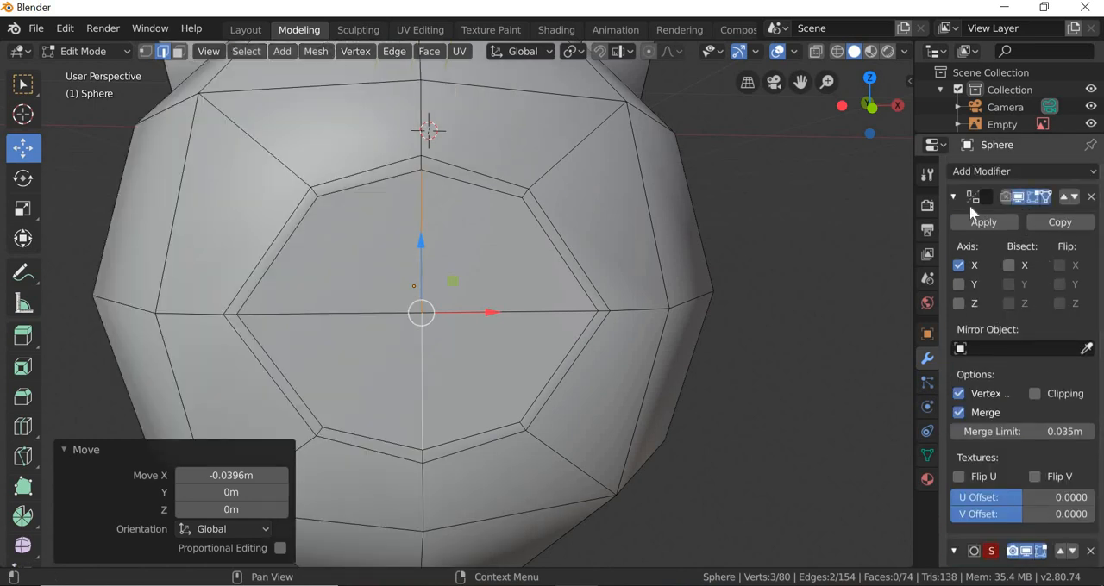
{"action": "scroll", "coordinate": [773, 326], "scroll_direction": "down", "scroll_amount": 2}
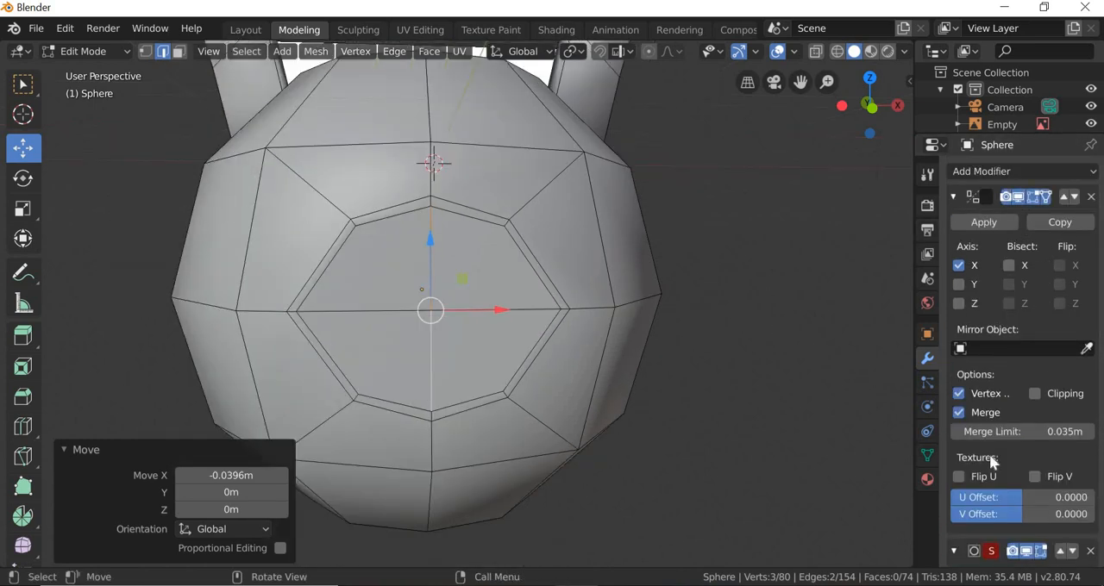
{"action": "scroll", "coordinate": [1014, 453], "scroll_direction": "down", "scroll_amount": 4}
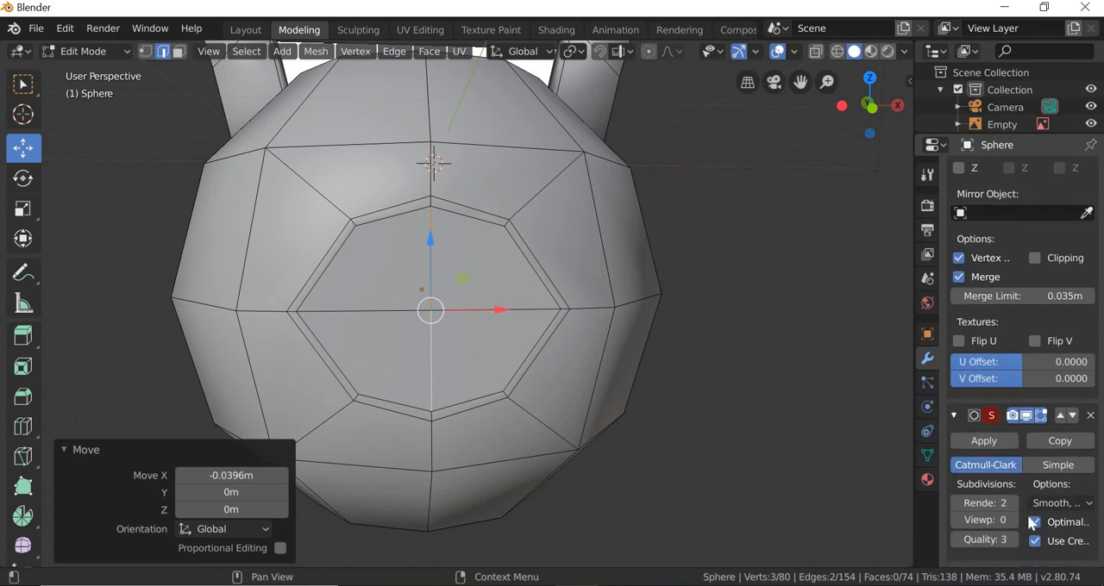
{"action": "left_click", "coordinate": [1013, 522]}
{"action": "left_click", "coordinate": [1014, 522]}
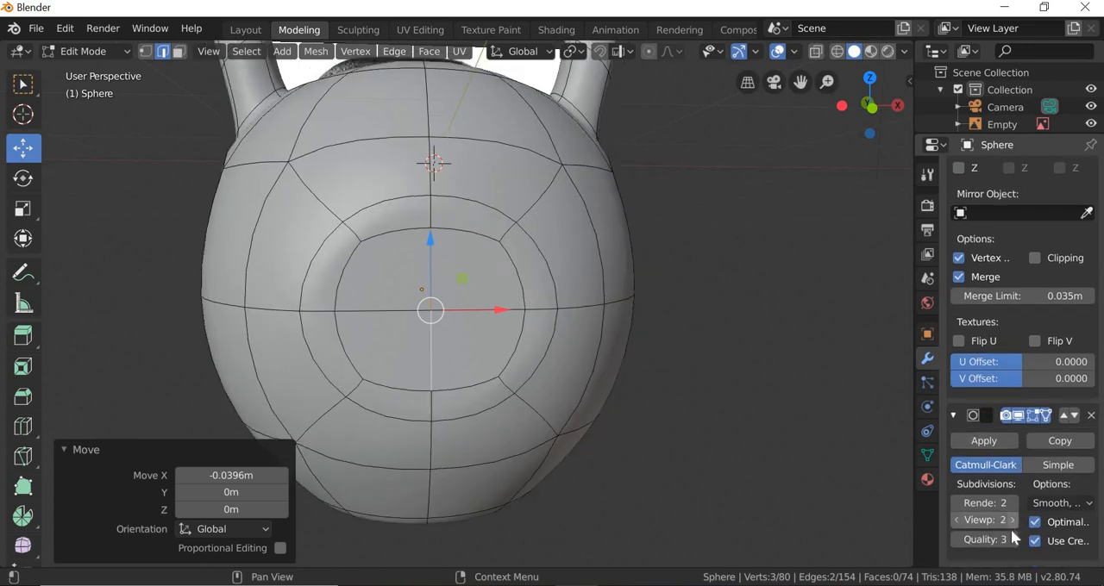
Step: Select the inner ring's outer side and corner vertices on the front inset and move them inward along X
{"action": "middle_click_drag", "start_coordinate": [517, 429], "coordinate": [345, 363]}
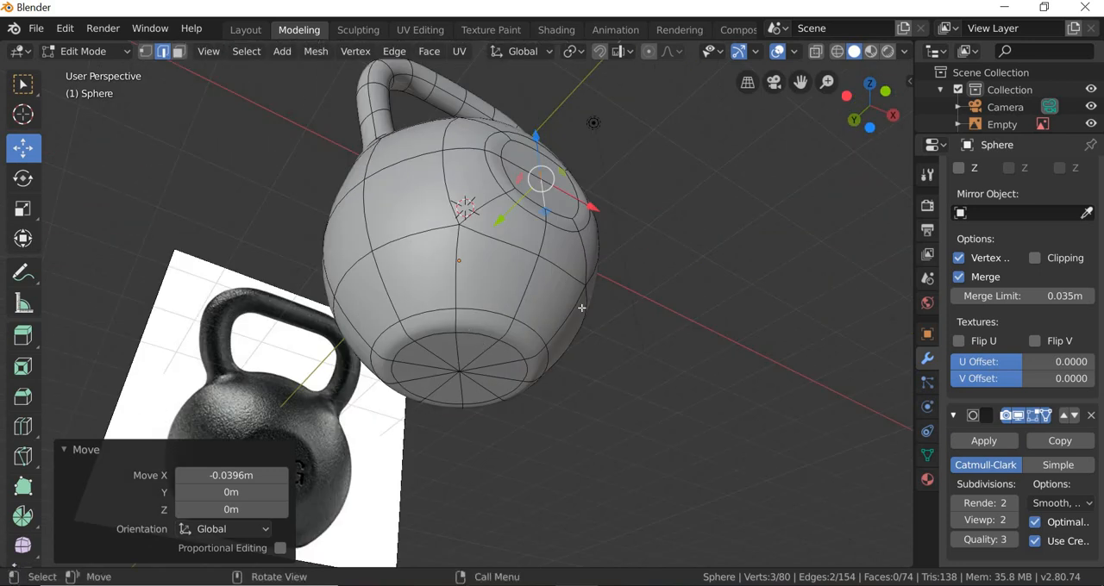
{"action": "middle_click_drag", "start_coordinate": [581, 307], "coordinate": [540, 380]}
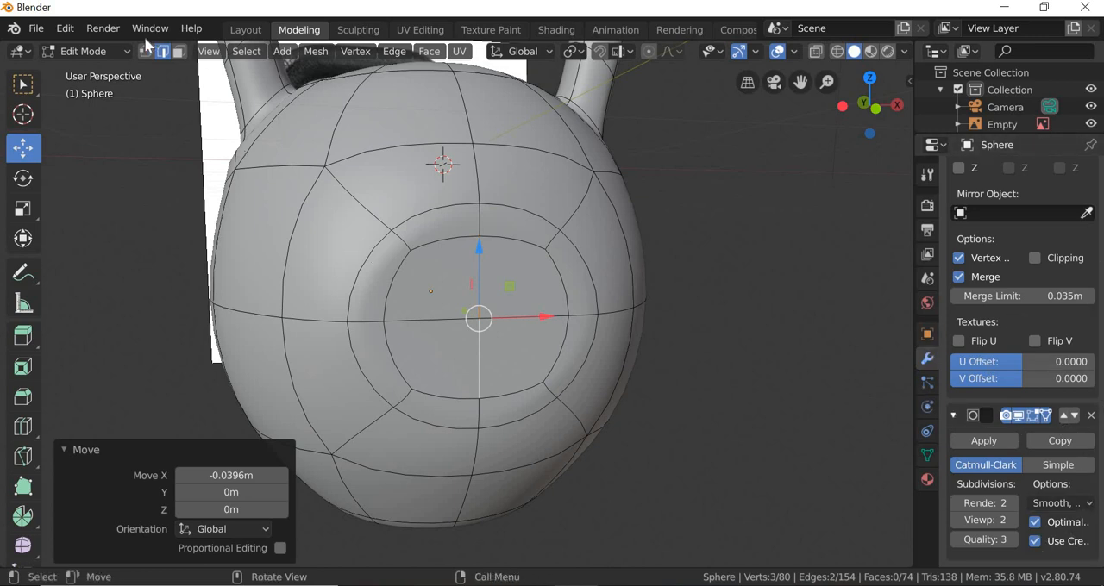
{"action": "key", "text": "1"}
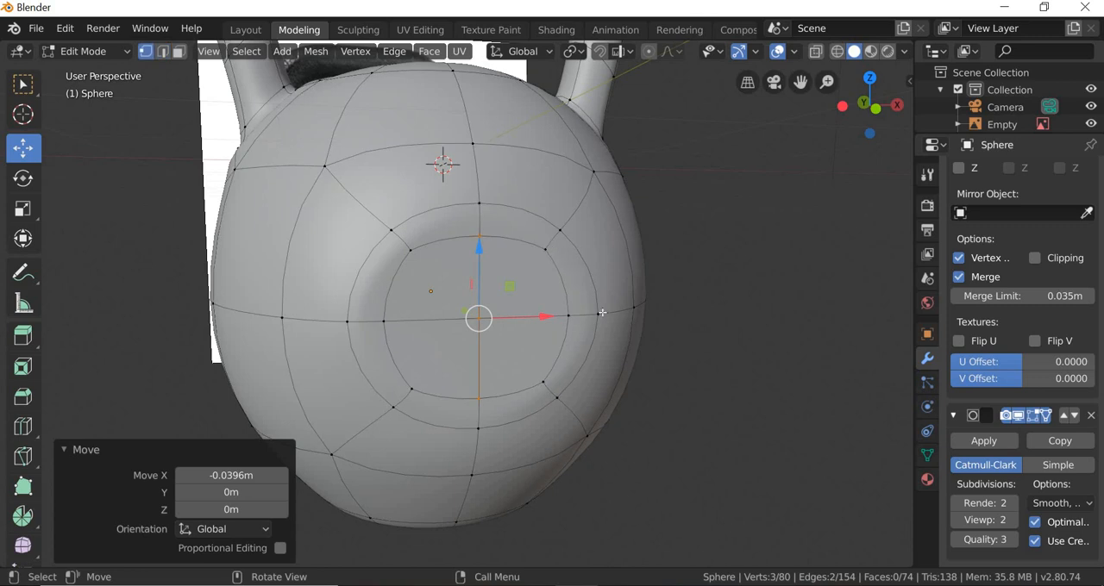
{"action": "left_click", "coordinate": [547, 250]}
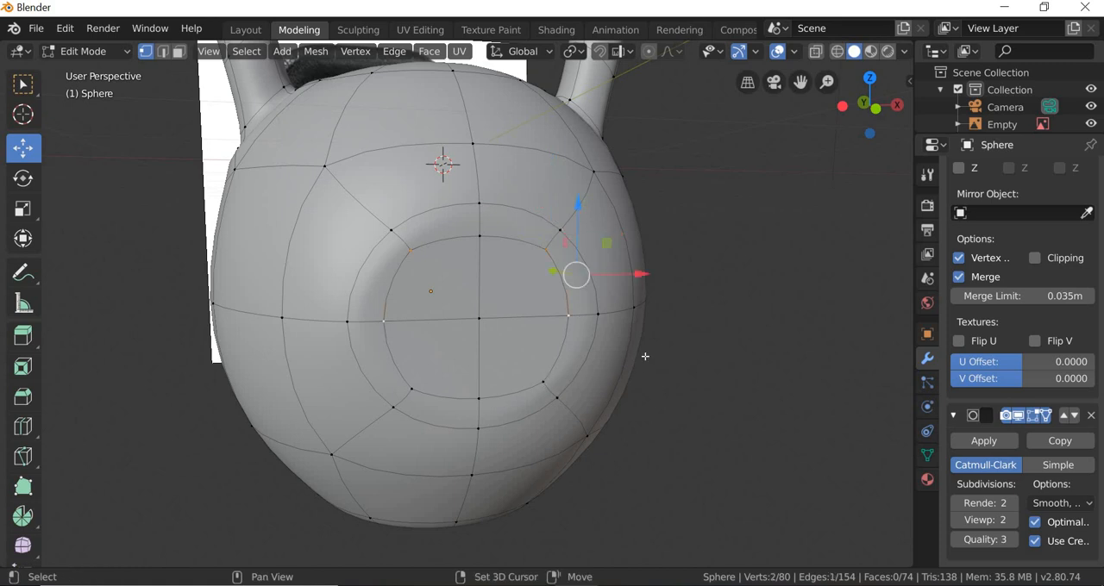
{"action": "left_click_drag", "start_coordinate": [630, 316], "coordinate": [607, 314]}
{"action": "left_click_drag", "start_coordinate": [640, 372], "coordinate": [641, 372]}
{"action": "key", "text": "alt+a"}
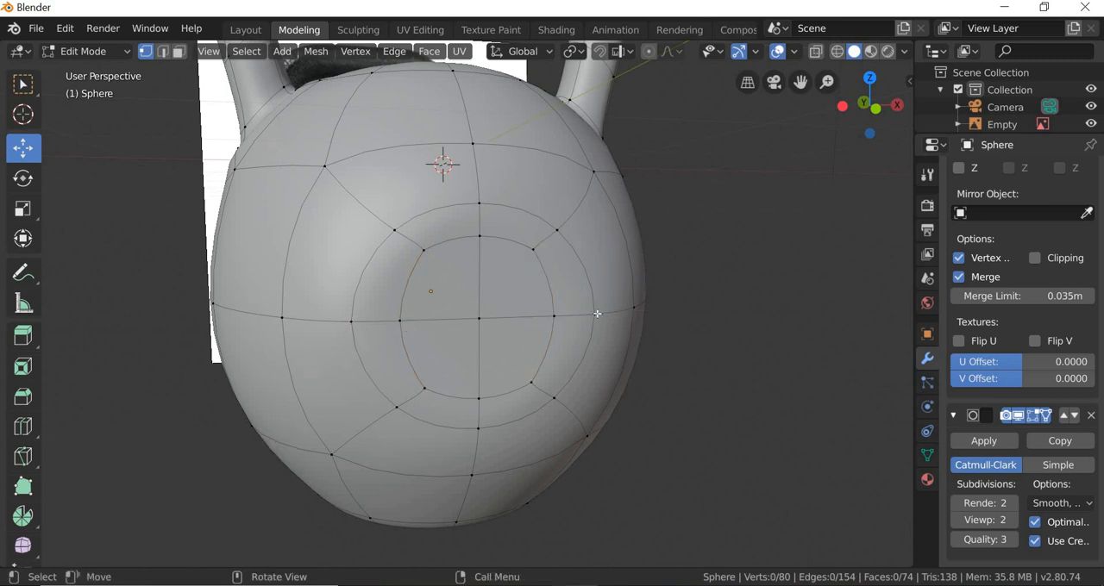
Step: Move the outer ring's side vertex about -0.083 m along X and its upper and lower corner vertices -0.0494 m
{"action": "left_click_drag", "start_coordinate": [660, 314], "coordinate": [648, 315]}
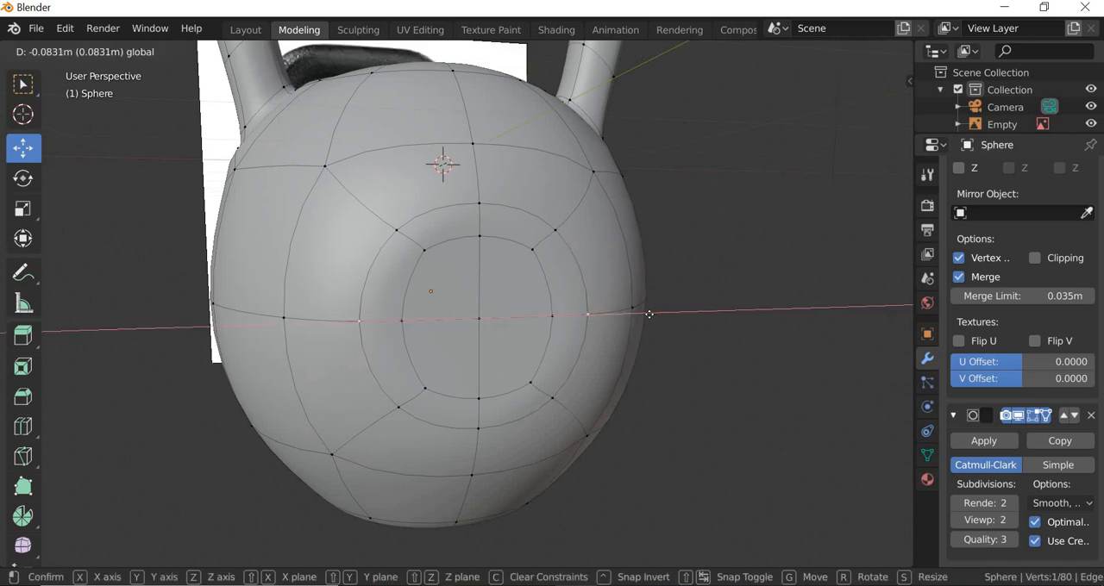
{"action": "left_click_drag", "start_coordinate": [571, 246], "coordinate": [554, 229]}
{"action": "left_click", "coordinate": [560, 231]}
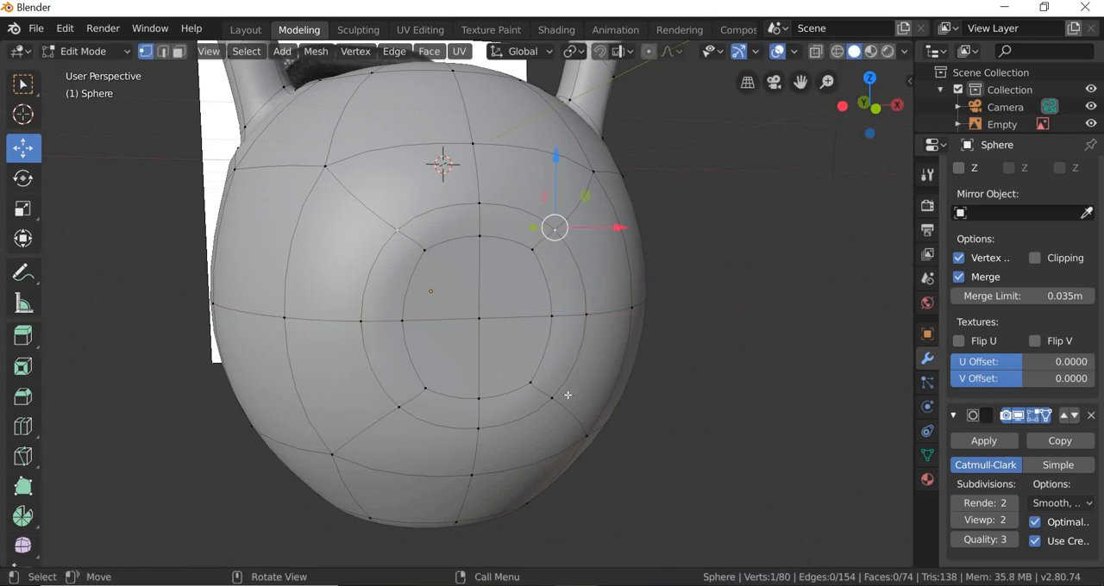
{"action": "left_click", "coordinate": [551, 397], "text": "shift"}
{"action": "left_click_drag", "start_coordinate": [610, 314], "coordinate": [618, 351]}
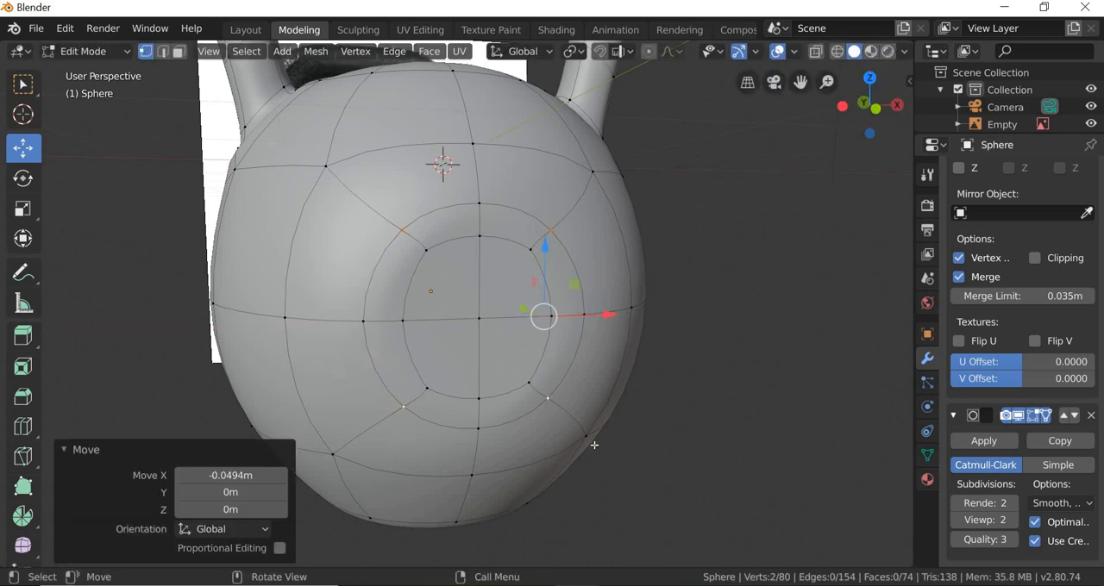
Step: Select the inner ring vertices of the front inset and scale them by 1.15 along Z
{"action": "middle_click_drag", "start_coordinate": [606, 450], "coordinate": [574, 446]}
{"action": "scroll", "coordinate": [576, 447], "scroll_direction": "down", "scroll_amount": 2}
{"action": "scroll", "coordinate": [574, 446], "scroll_direction": "up", "scroll_amount": 3}
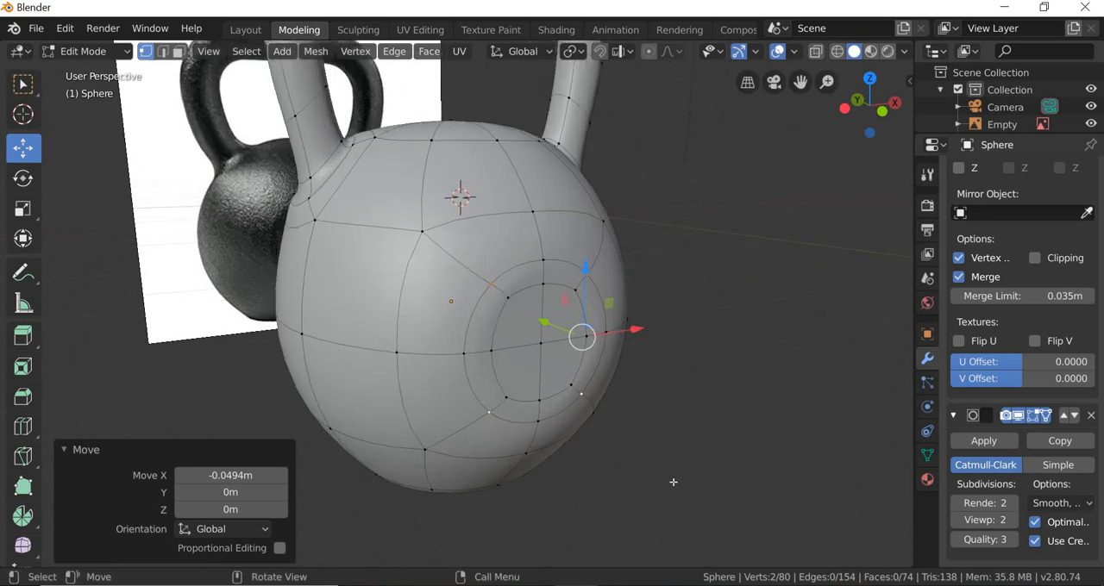
{"action": "key", "text": "alt+a"}
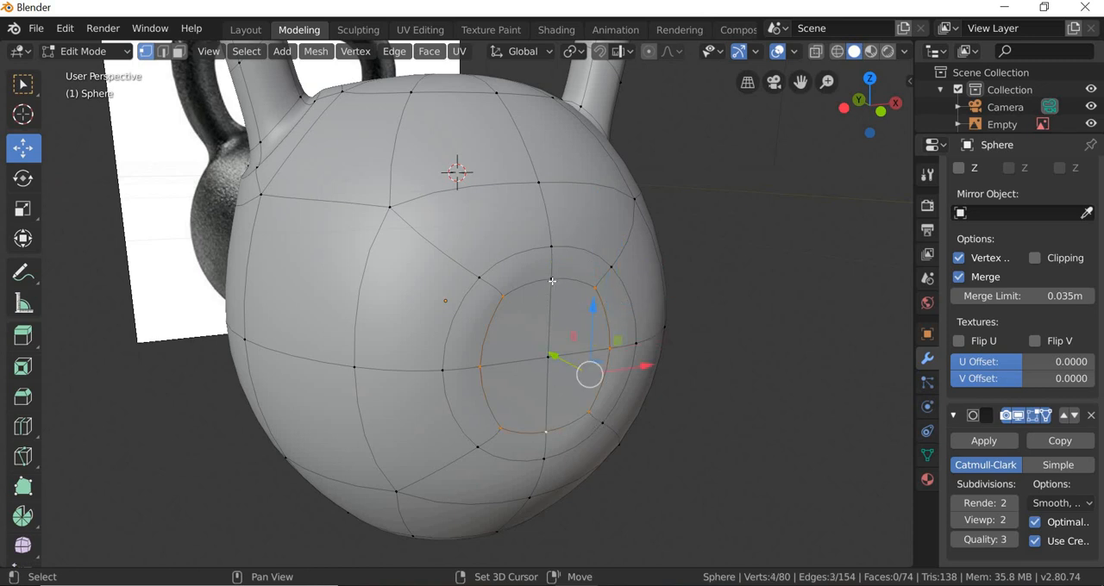
{"action": "left_click", "coordinate": [23, 209]}
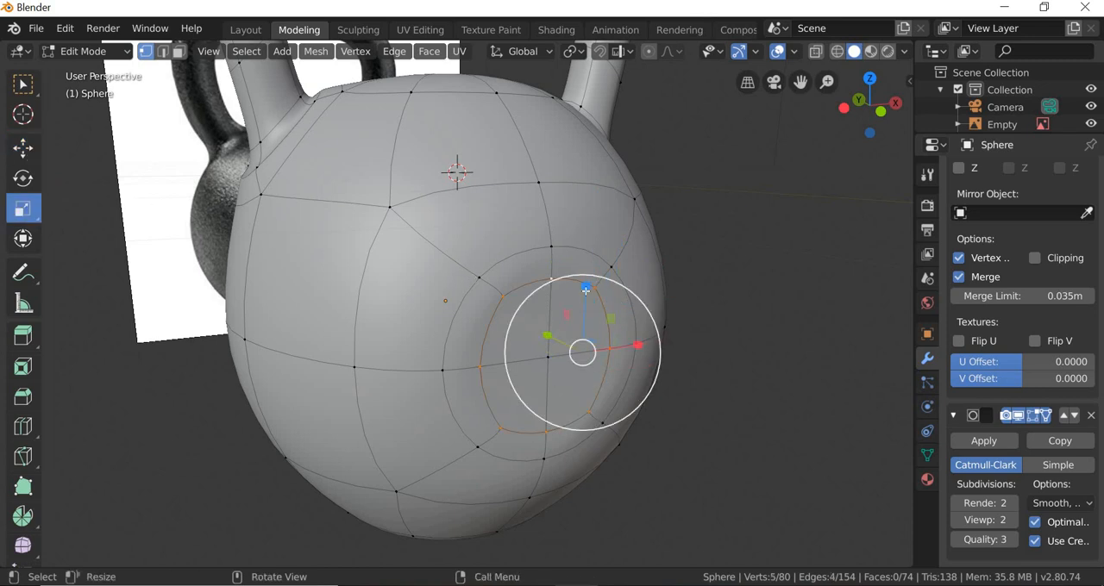
{"action": "mouse_move", "coordinate": [586, 286]}
{"action": "left_mouse_down"}
{"action": "mouse_move", "coordinate": [584, 301]}
{"action": "mouse_move", "coordinate": [584, 285]}
{"action": "left_mouse_up"}
Step: Set the Subdivision Surface viewport level to 0 and scale the selected inner ring by 0.897 along Z
{"action": "left_click", "coordinate": [956, 521]}
{"action": "left_click", "coordinate": [956, 520]}
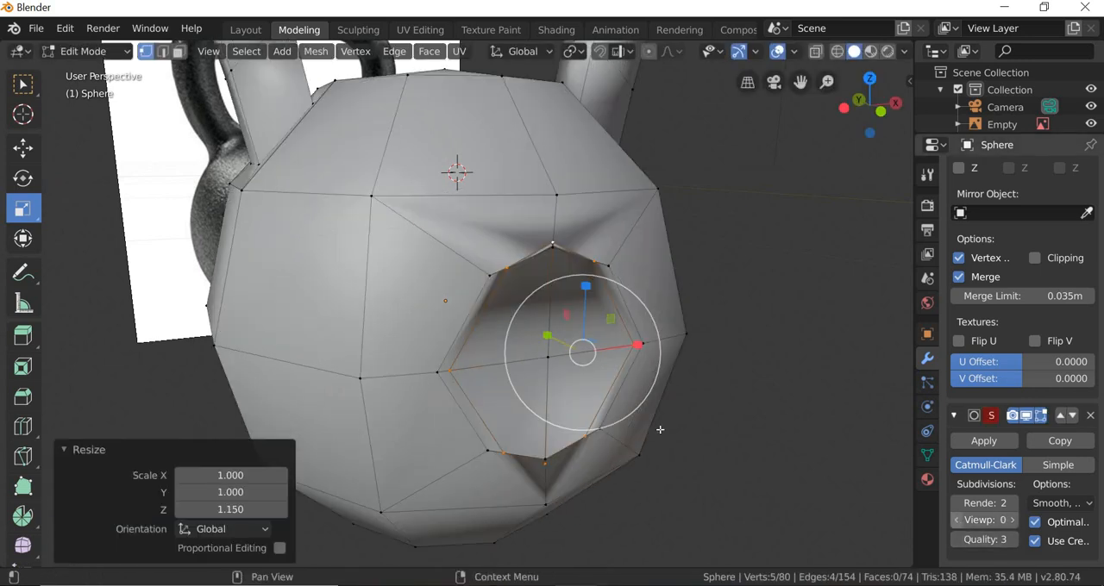
{"action": "key", "text": "s"}
{"action": "key", "text": "z"}
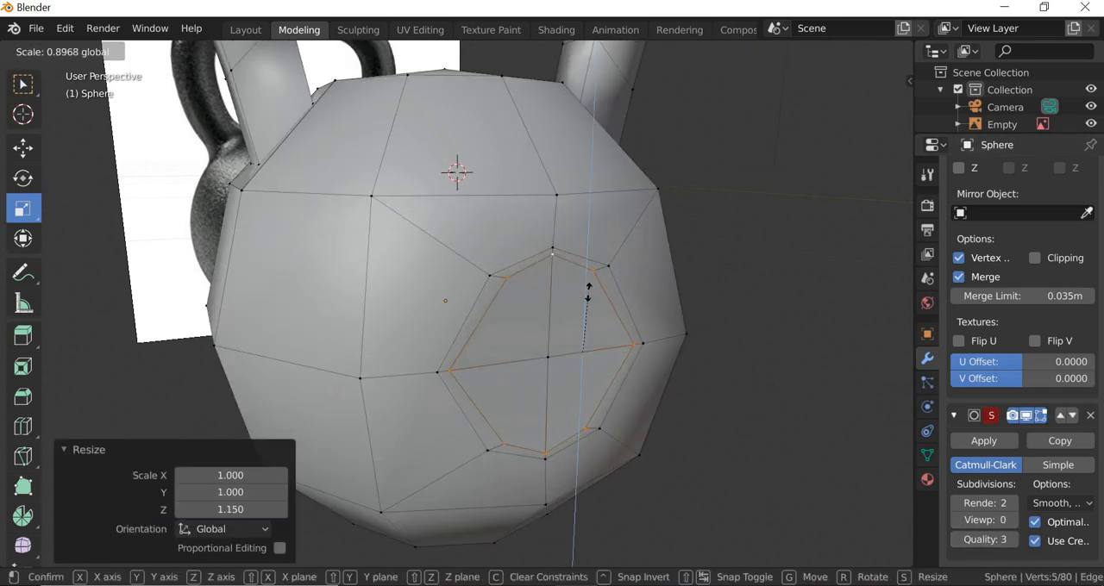
{"action": "left_click", "coordinate": [693, 356]}
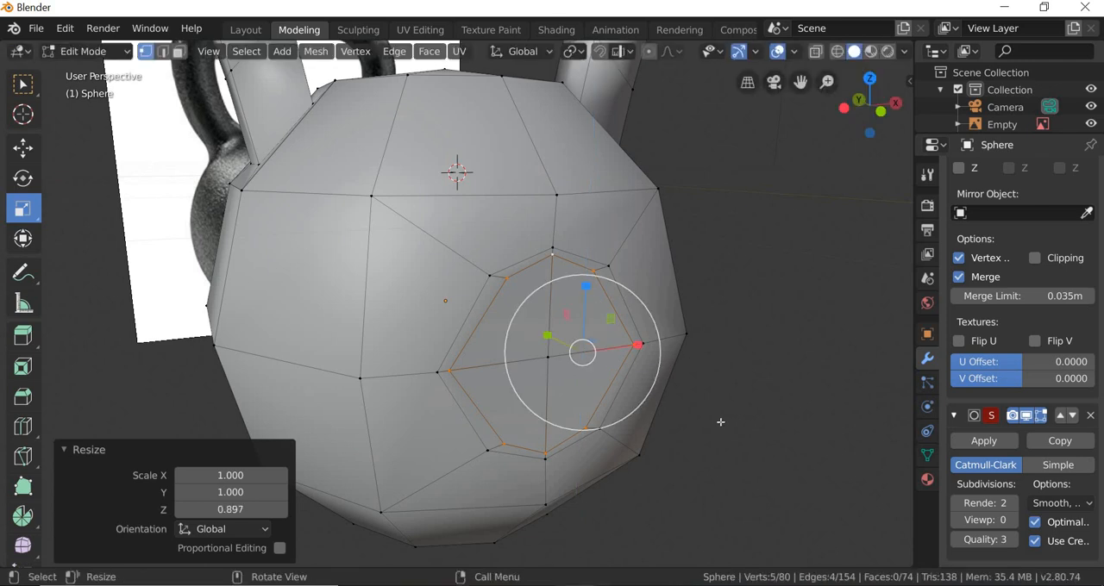
Step: Select the inner ring's side vertex and two corner vertices and move them about 0.024 m outward along X
{"action": "middle_click_drag", "start_coordinate": [719, 424], "coordinate": [690, 431]}
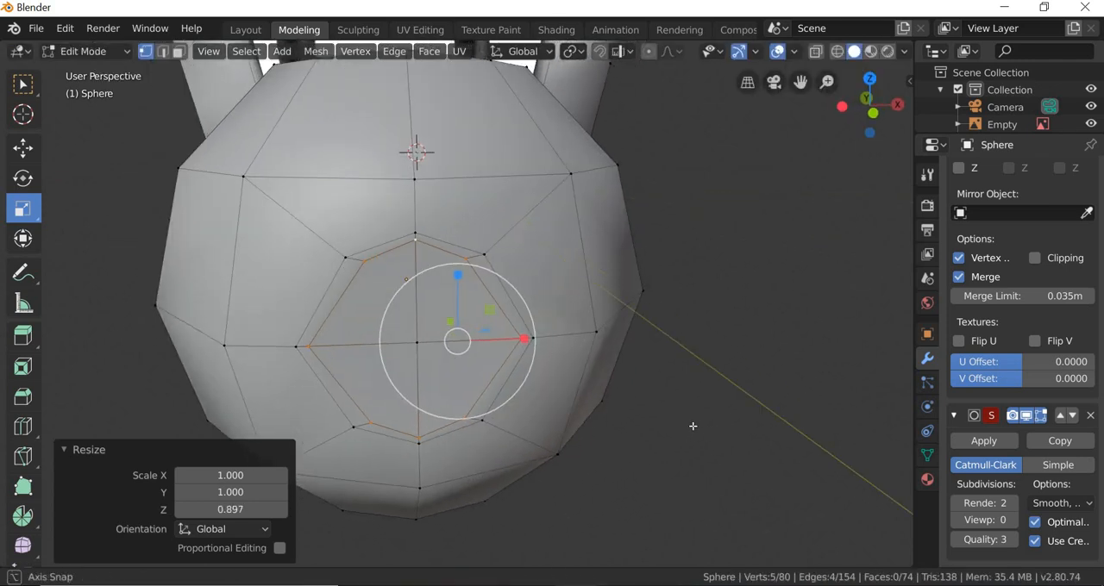
{"action": "key", "text": "alt+a"}
{"action": "left_click", "coordinate": [466, 259]}
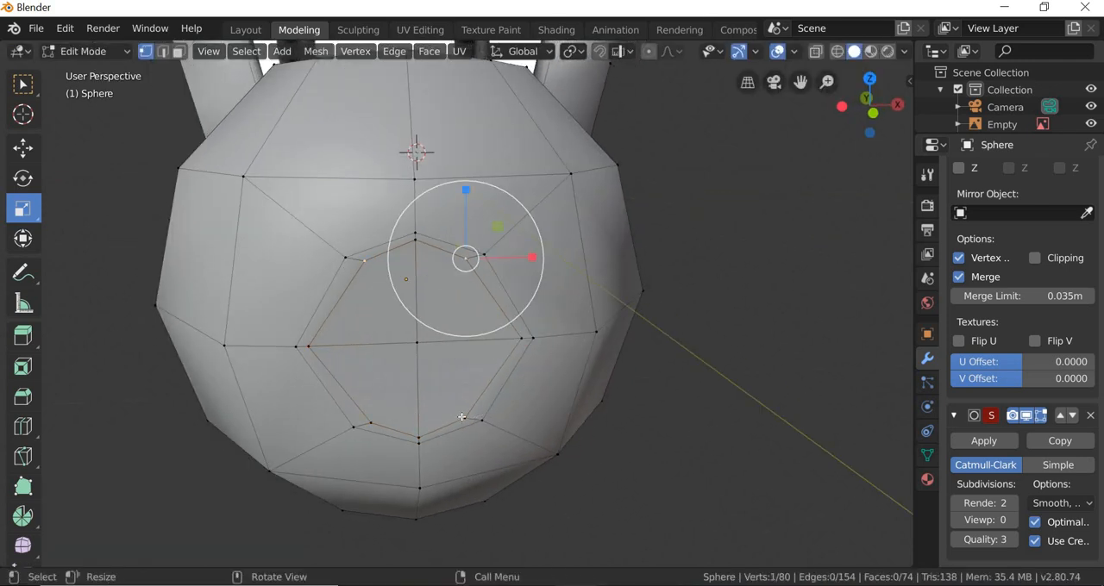
{"action": "left_click", "coordinate": [464, 418], "text": "shift"}
{"action": "left_click", "coordinate": [523, 340]}
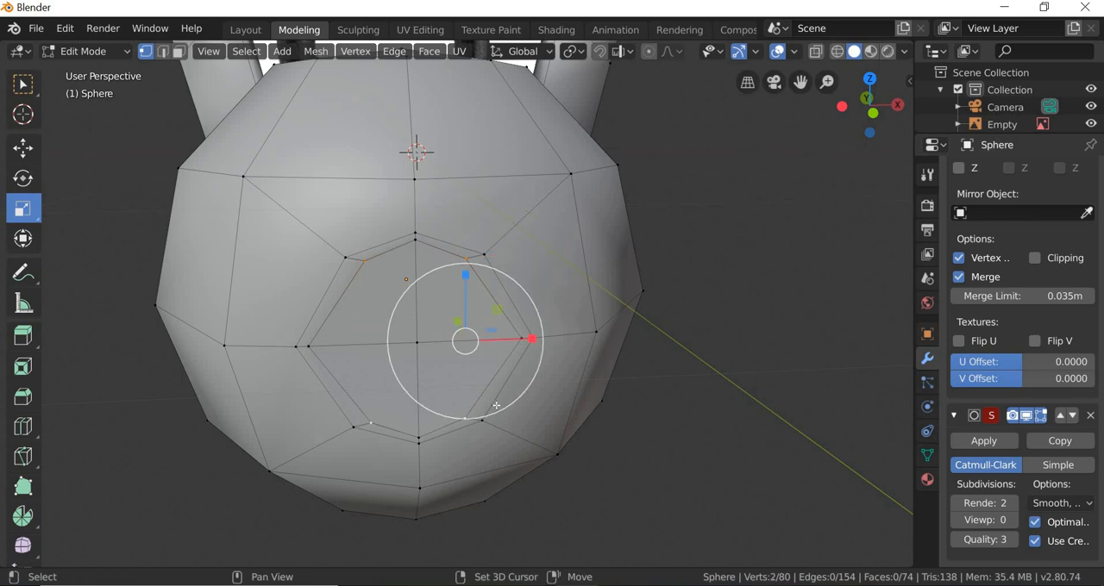
{"action": "scroll", "coordinate": [626, 396], "scroll_direction": "up", "scroll_amount": 3}
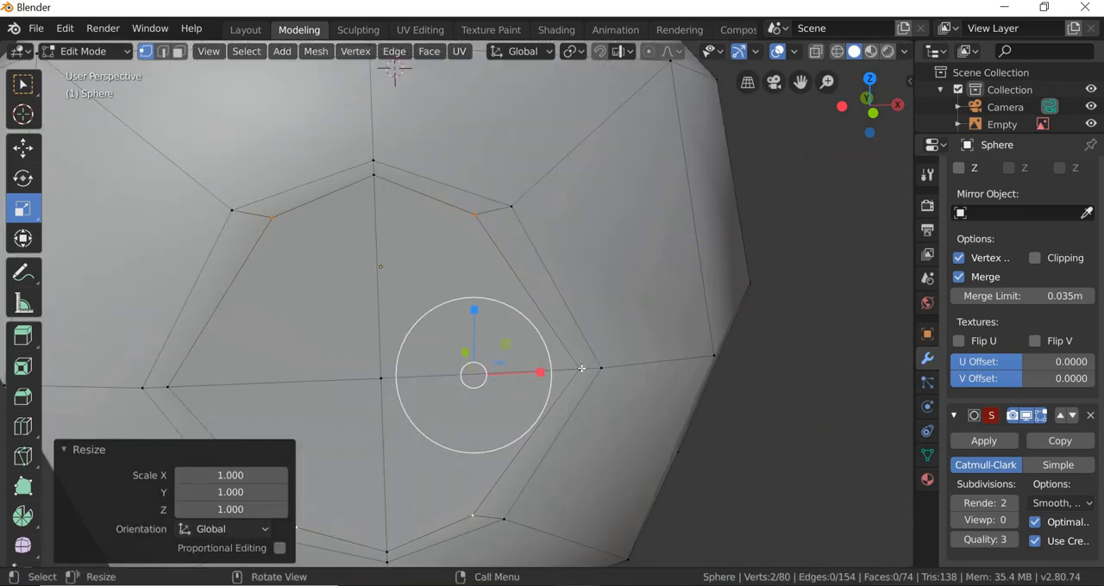
{"action": "left_click", "coordinate": [600, 370], "text": "shift"}
{"action": "scroll", "coordinate": [455, 313], "scroll_direction": "down", "scroll_amount": 3}
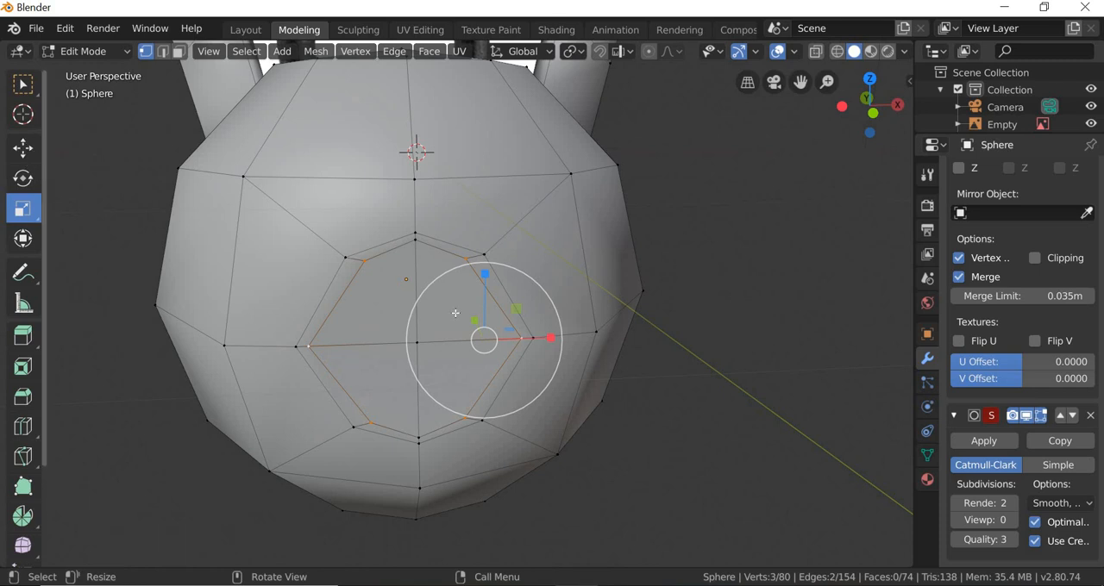
{"action": "key", "text": "shift+space"}
{"action": "key", "text": "g"}
{"action": "left_click_drag", "start_coordinate": [549, 337], "coordinate": [552, 338]}
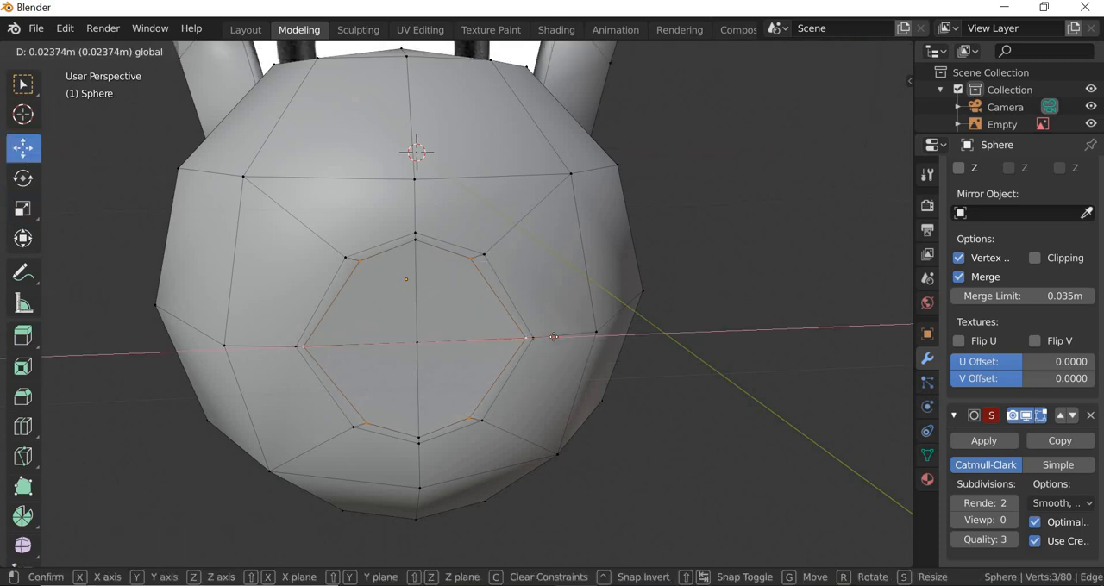
{"action": "left_click_drag", "start_coordinate": [671, 420], "coordinate": [672, 422]}
Step: Move only the inner ring's upper and lower corner vertices outward along X, close to the outer ring's corners
{"action": "key", "text": "alt+a"}
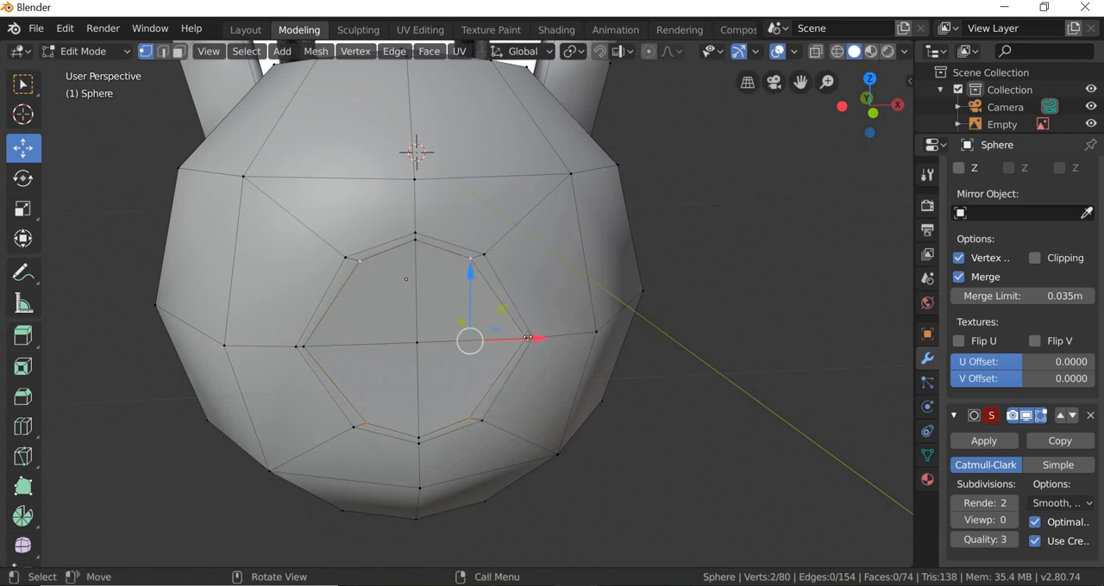
{"action": "left_click_drag", "start_coordinate": [528, 338], "coordinate": [534, 337]}
{"action": "key", "text": "alt+a"}
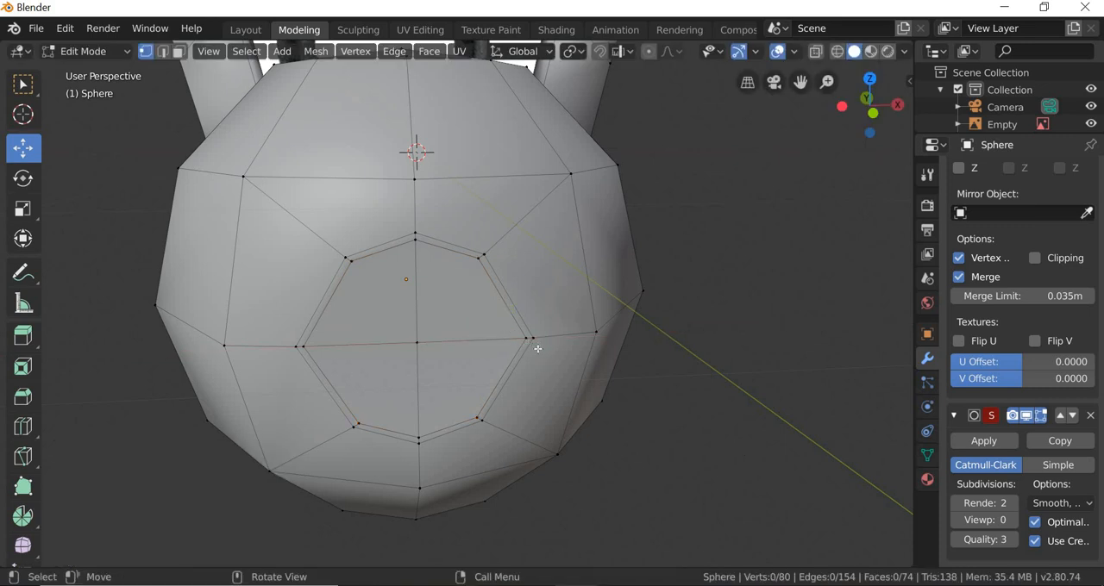
Step: Box-select the side vertices of both front rings and move them -0.0415 m along X
{"action": "left_click", "coordinate": [11, 87]}
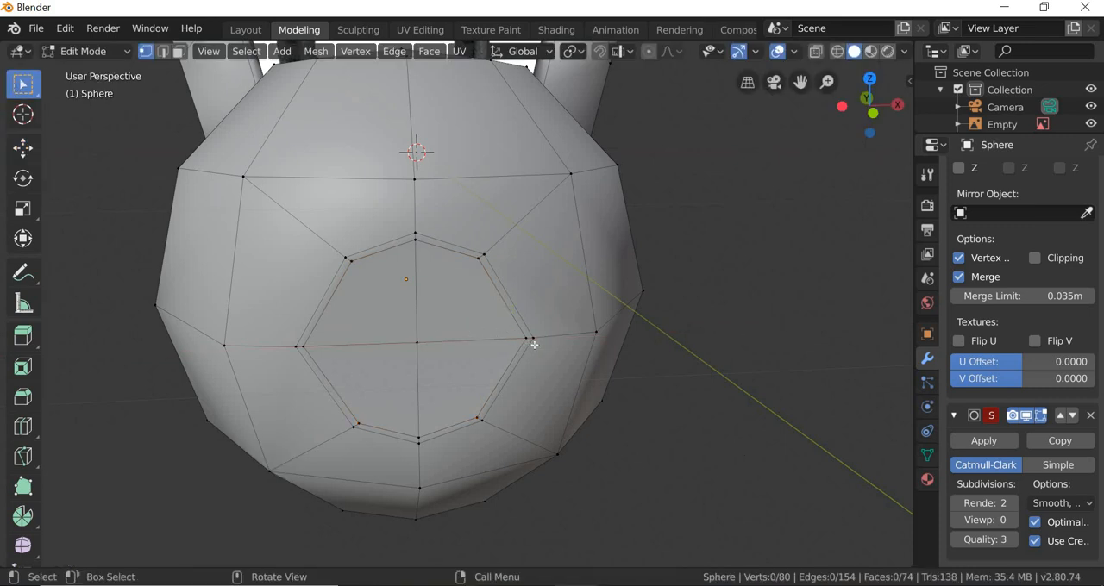
{"action": "left_click_drag", "start_coordinate": [511, 339], "coordinate": [551, 358]}
{"action": "left_click", "coordinate": [22, 149]}
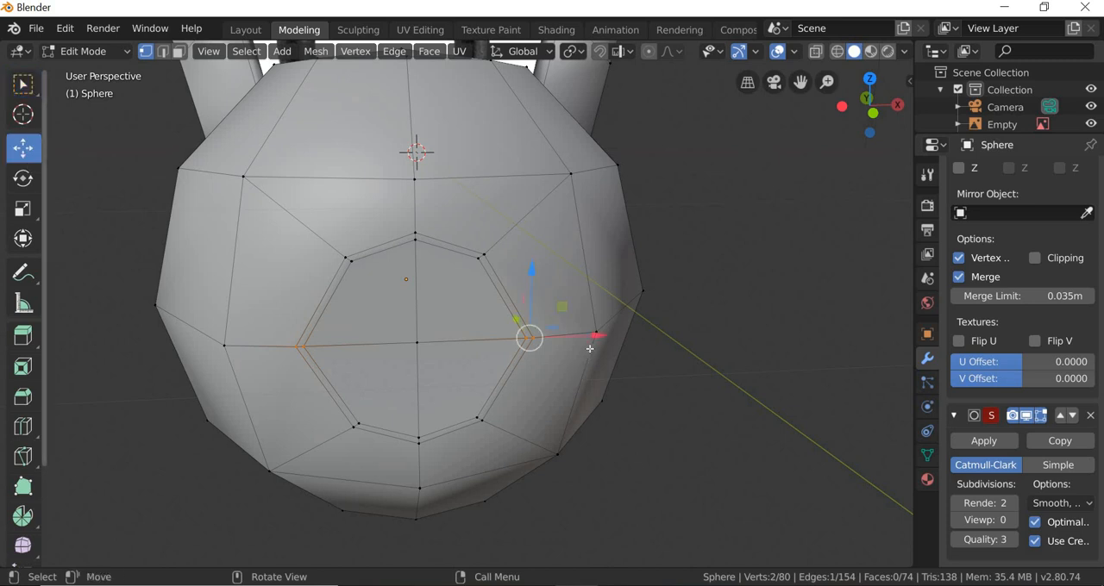
{"action": "middle_click_drag", "start_coordinate": [543, 452], "coordinate": [577, 343]}
{"action": "left_click_drag", "start_coordinate": [576, 342], "coordinate": [567, 343]}
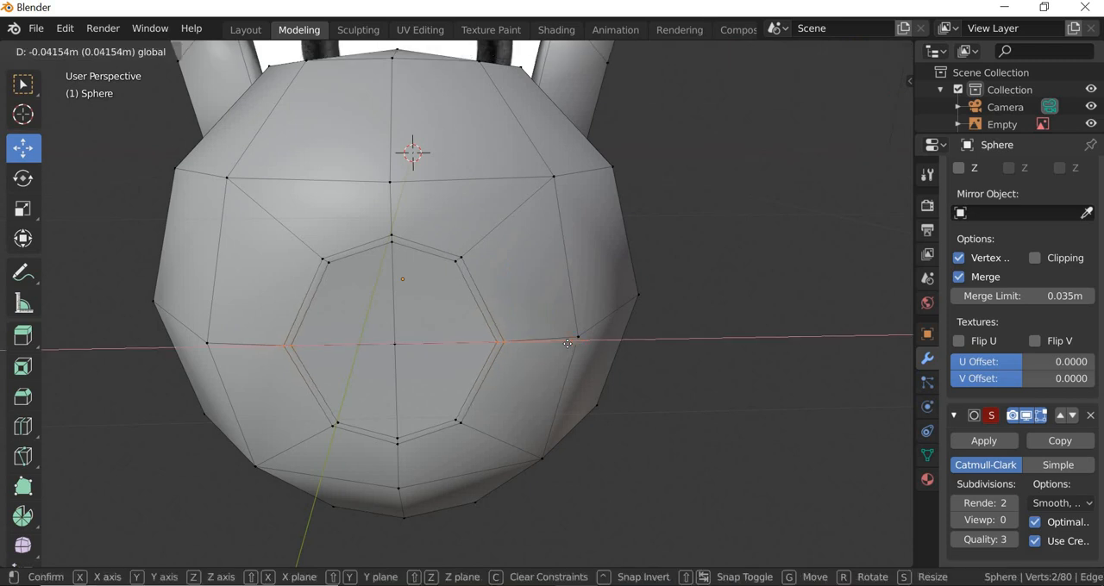
Step: Set the Subdivision Surface viewport level back to 2 and deselect all vertices
{"action": "left_click_drag", "start_coordinate": [1069, 499], "coordinate": [1068, 500]}
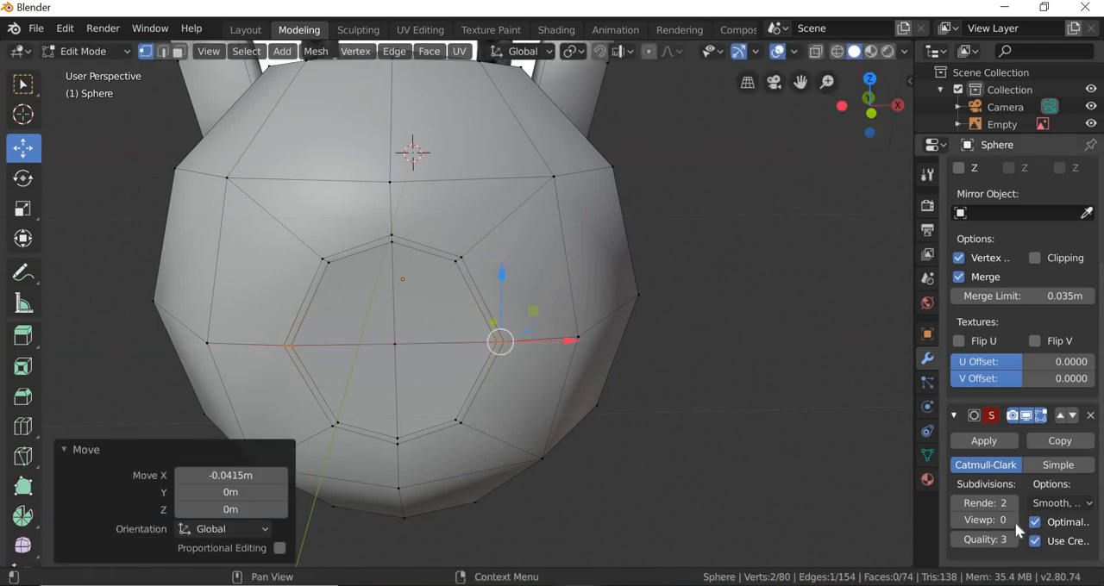
{"action": "left_click", "coordinate": [1013, 520]}
{"action": "left_click", "coordinate": [1014, 522]}
{"action": "left_click", "coordinate": [627, 470]}
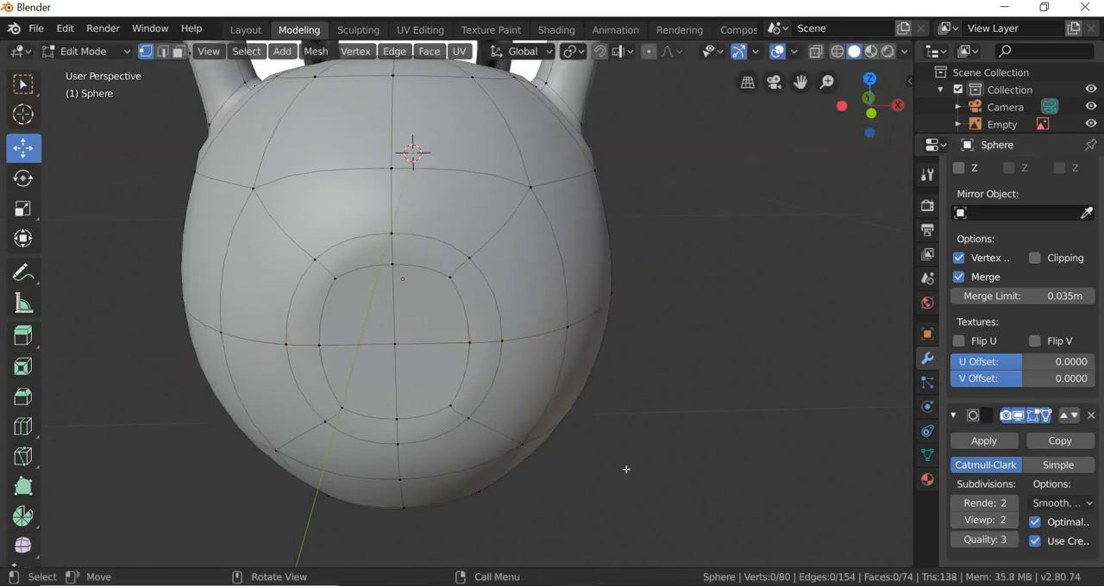
Step: Check the rounded front inset against the reference image, switch to the Layout workspace and select the kettlebell
{"action": "scroll", "coordinate": [484, 463], "scroll_direction": "down", "scroll_amount": 3}
{"action": "mouse_move", "coordinate": [485, 463]}
{"action": "middle_mouse_down"}
{"action": "mouse_move", "coordinate": [515, 455]}
{"action": "mouse_move", "coordinate": [504, 452]}
{"action": "middle_mouse_up"}
{"action": "scroll", "coordinate": [493, 454], "scroll_direction": "up", "scroll_amount": 2}
{"action": "scroll", "coordinate": [534, 452], "scroll_direction": "down", "scroll_amount": 2}
{"action": "middle_click_drag", "start_coordinate": [595, 453], "coordinate": [592, 454]}
{"action": "scroll", "coordinate": [592, 453], "scroll_direction": "down", "scroll_amount": 2}
{"action": "left_click", "coordinate": [246, 30]}
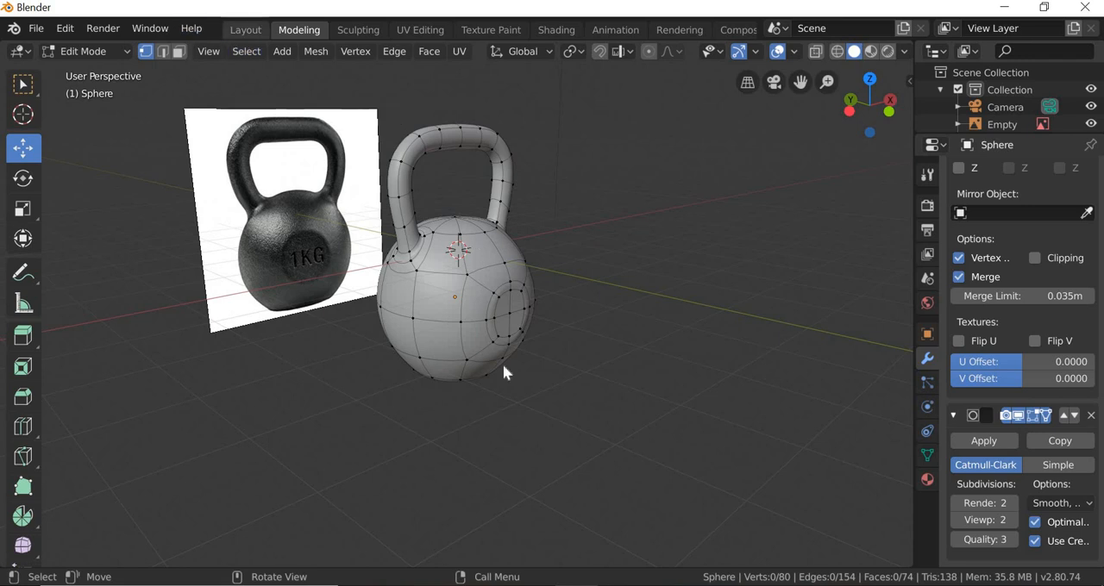
{"action": "middle_click_drag", "start_coordinate": [489, 317], "coordinate": [411, 395]}
{"action": "scroll", "coordinate": [517, 397], "scroll_direction": "down", "scroll_amount": 3}
{"action": "left_click", "coordinate": [500, 385]}
{"action": "left_click", "coordinate": [411, 395]}
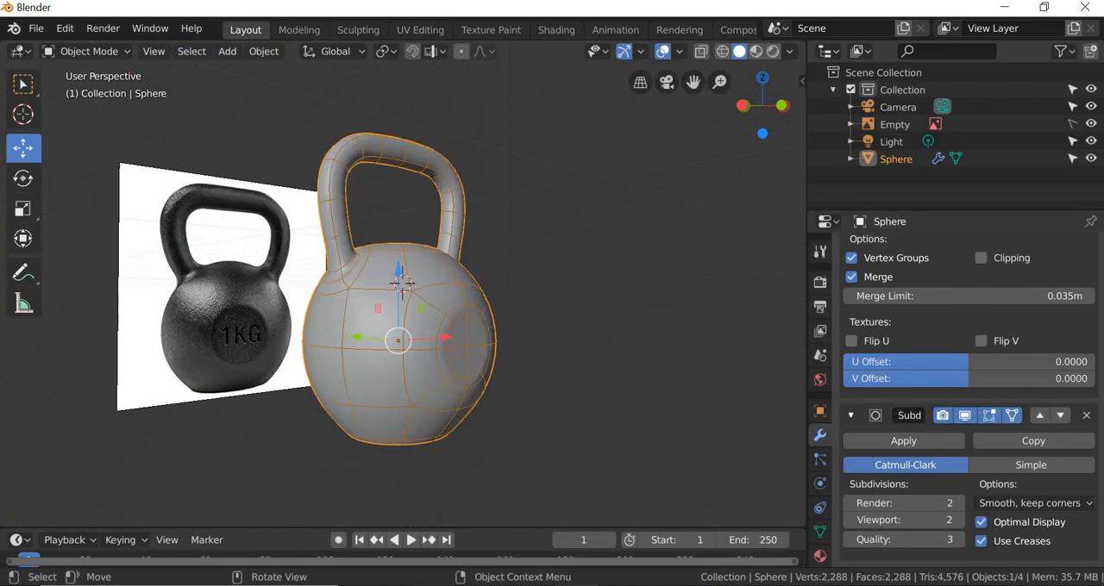
Step: Turn off the kettlebell's wireframe display to examine the smooth surface around the handle joint, and turn it back on
{"action": "left_click", "coordinate": [821, 411]}
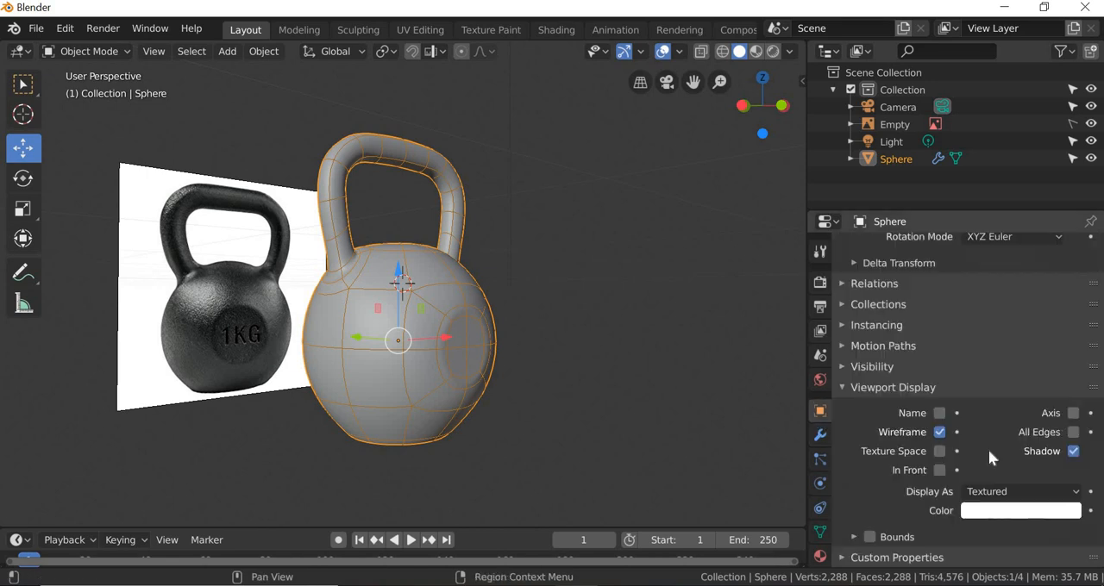
{"action": "left_click", "coordinate": [939, 432]}
{"action": "left_click", "coordinate": [511, 369]}
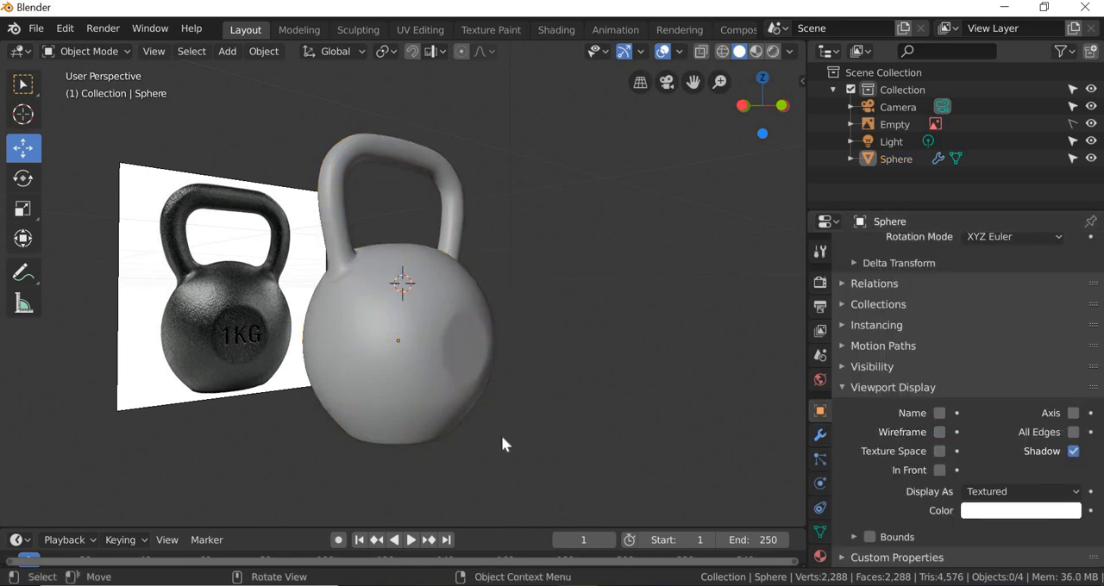
{"action": "middle_click_drag", "start_coordinate": [502, 436], "coordinate": [411, 465]}
{"action": "scroll", "coordinate": [406, 300], "scroll_direction": "up", "scroll_amount": 5}
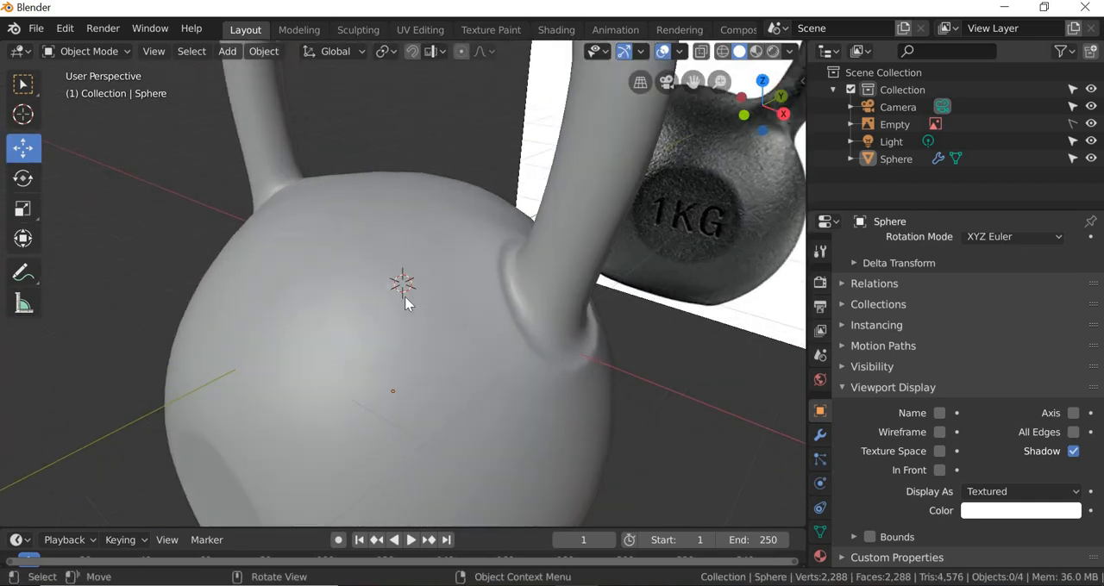
{"action": "scroll", "coordinate": [457, 316], "scroll_direction": "down", "scroll_amount": 2}
{"action": "scroll", "coordinate": [530, 317], "scroll_direction": "up", "scroll_amount": 1}
{"action": "left_click", "coordinate": [367, 428]}
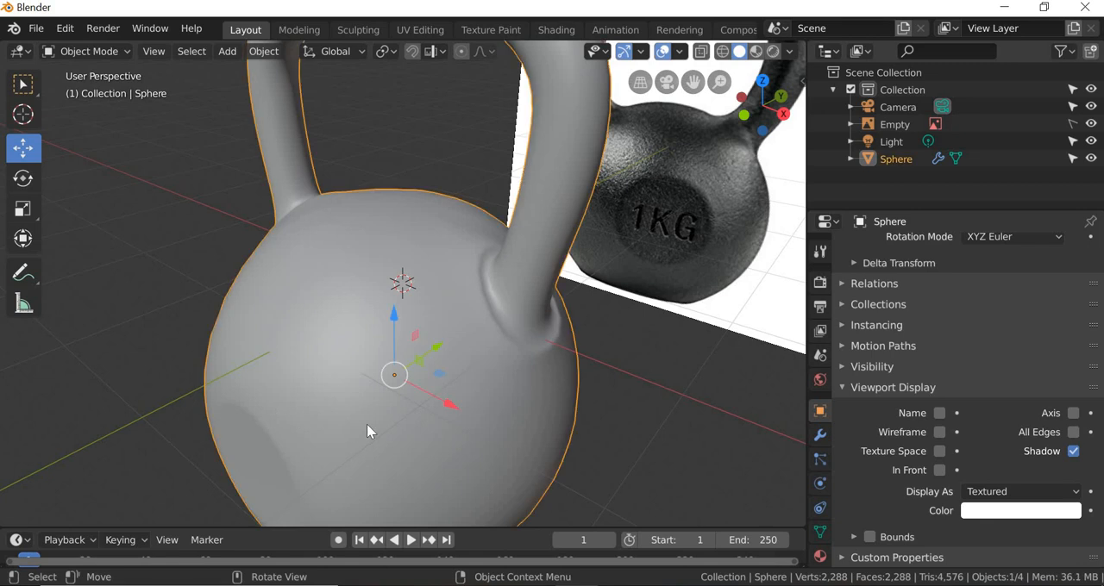
{"action": "left_click", "coordinate": [939, 432]}
Step: Set the kettlebell's Subdivision Surface viewport level to 0
{"action": "middle_click_drag", "start_coordinate": [406, 394], "coordinate": [476, 388]}
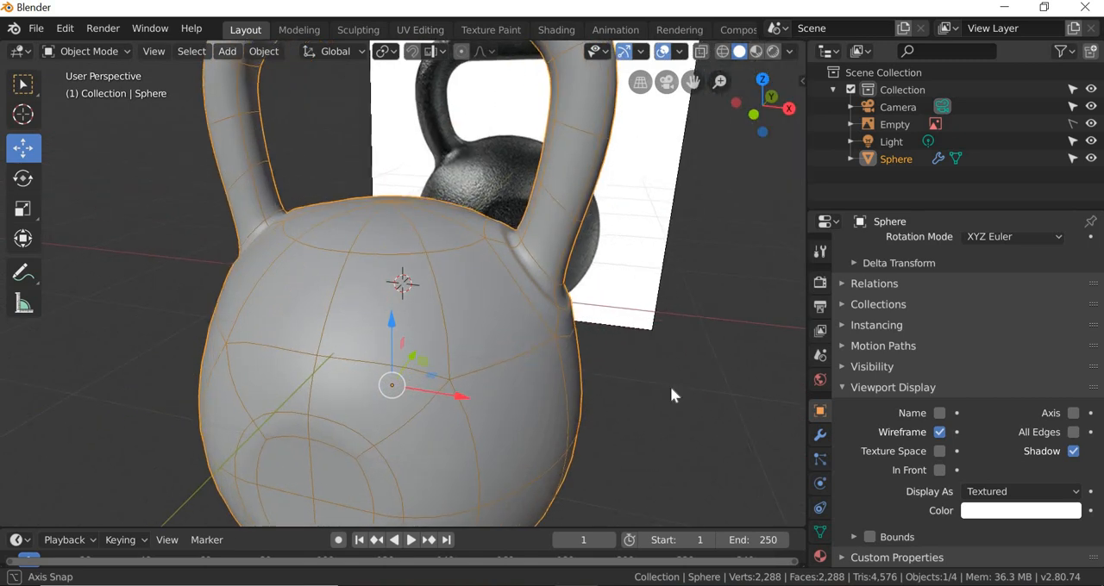
{"action": "left_click", "coordinate": [821, 435]}
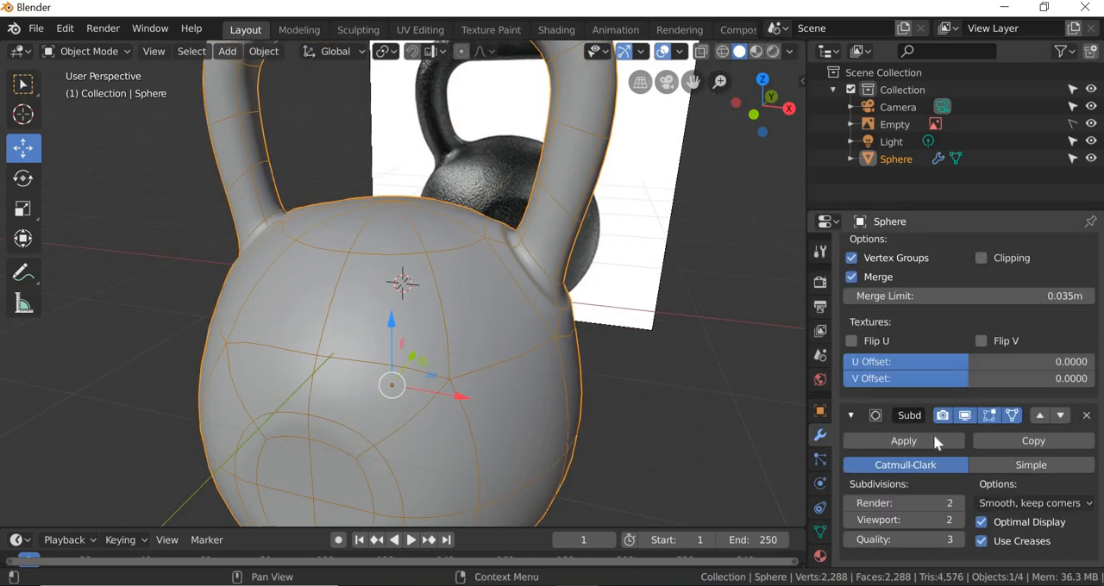
{"action": "left_click", "coordinate": [850, 520]}
{"action": "left_click", "coordinate": [850, 520]}
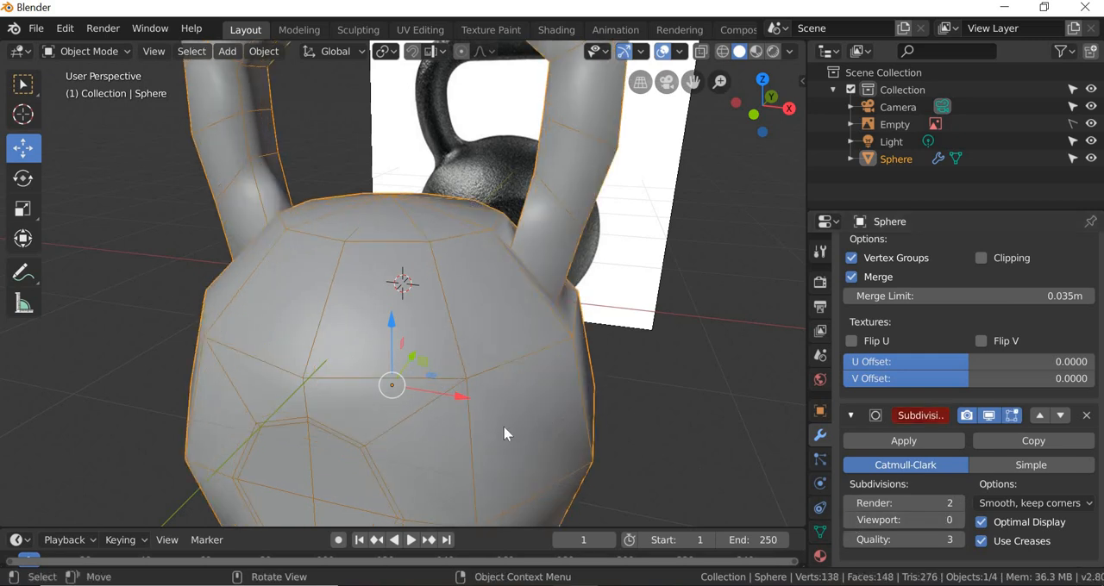
Step: Compare the unsubdivided kettlebell's outline with the reference image in the front view with X-ray on
{"action": "middle_click_drag", "start_coordinate": [506, 428], "coordinate": [203, 54]}
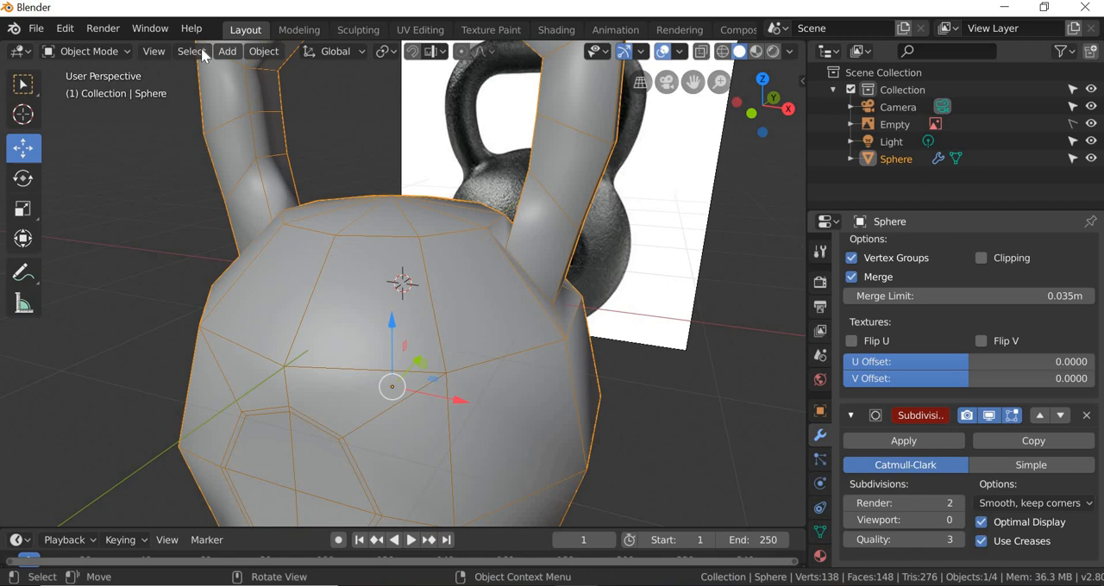
{"action": "left_click", "coordinate": [154, 51]}
{"action": "mouse_move", "coordinate": [349, 250]}
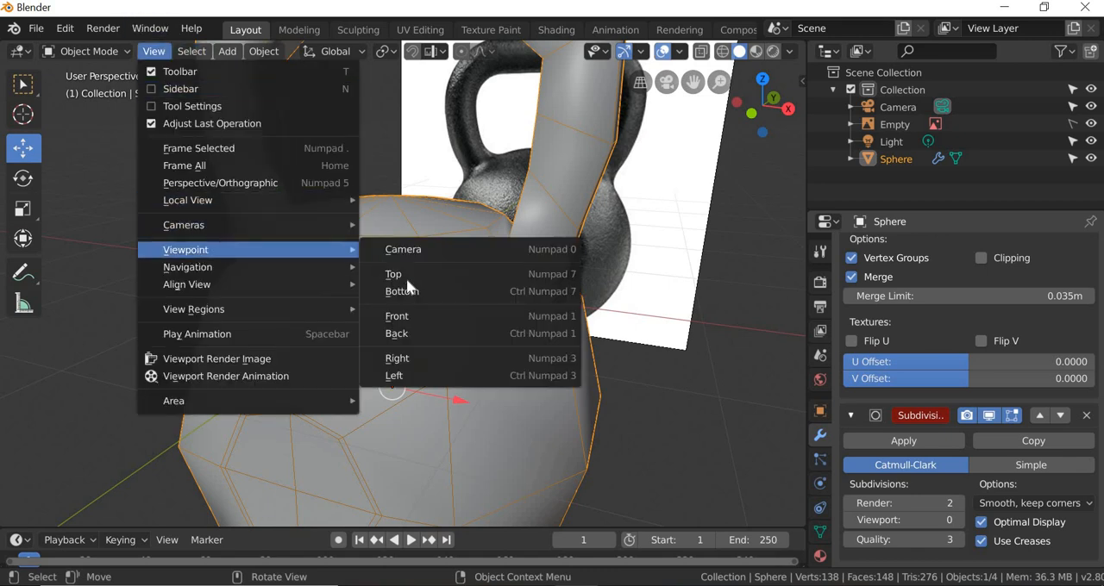
{"action": "left_click", "coordinate": [398, 316]}
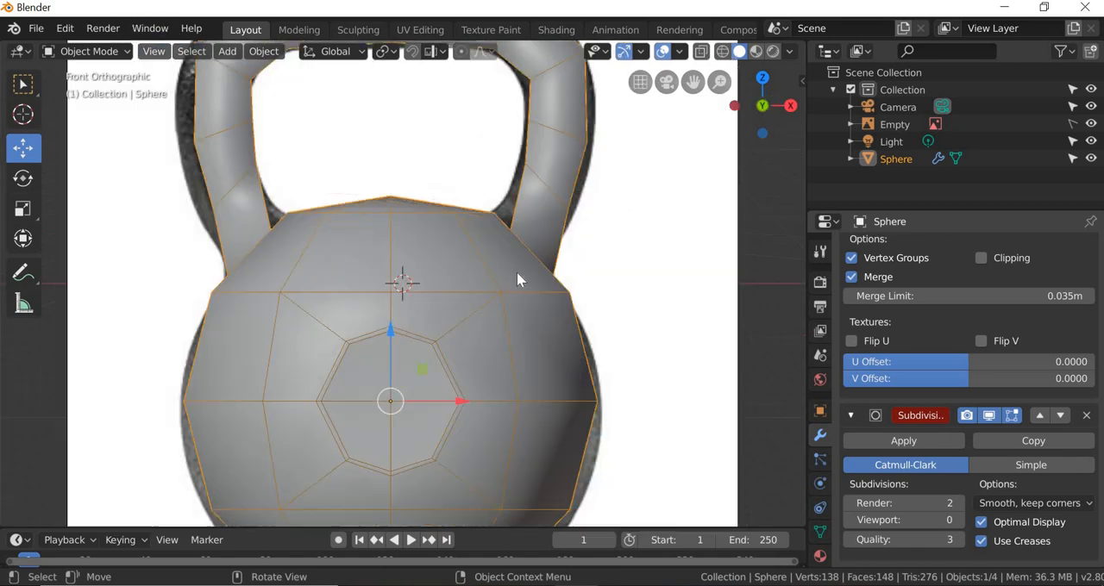
{"action": "left_click", "coordinate": [701, 51]}
{"action": "scroll", "coordinate": [614, 274], "scroll_direction": "up", "scroll_amount": 5}
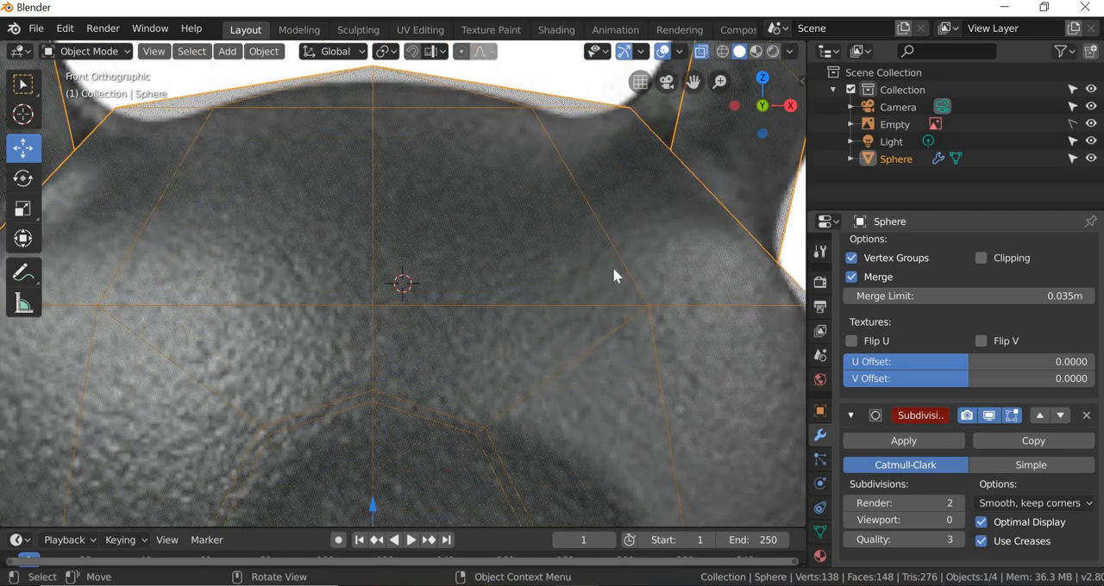
{"action": "middle_click_drag", "start_coordinate": [637, 275], "coordinate": [634, 274]}
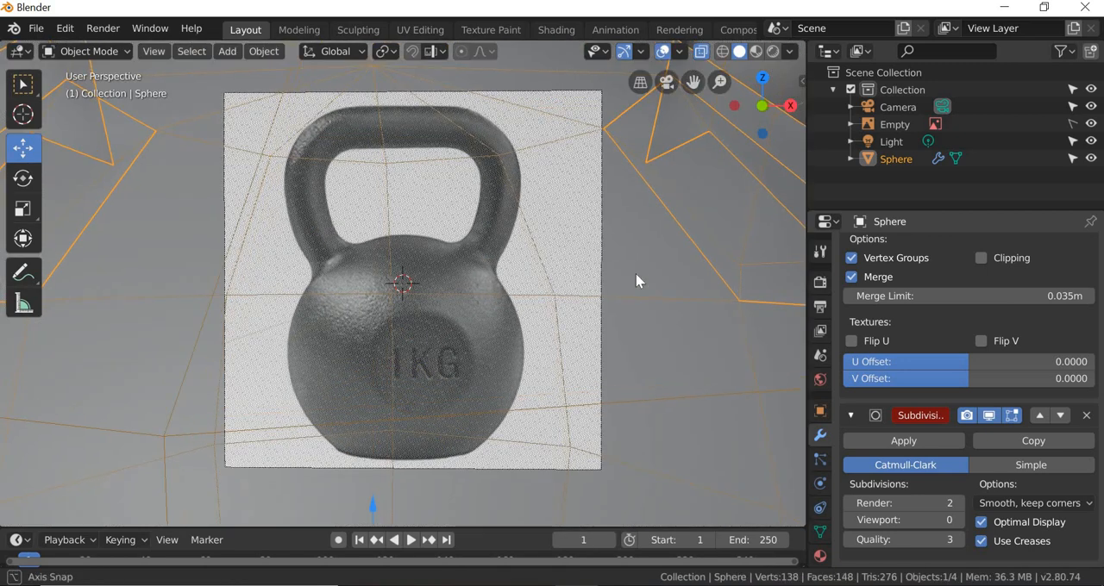
{"action": "left_click", "coordinate": [154, 51]}
{"action": "mouse_move", "coordinate": [345, 250]}
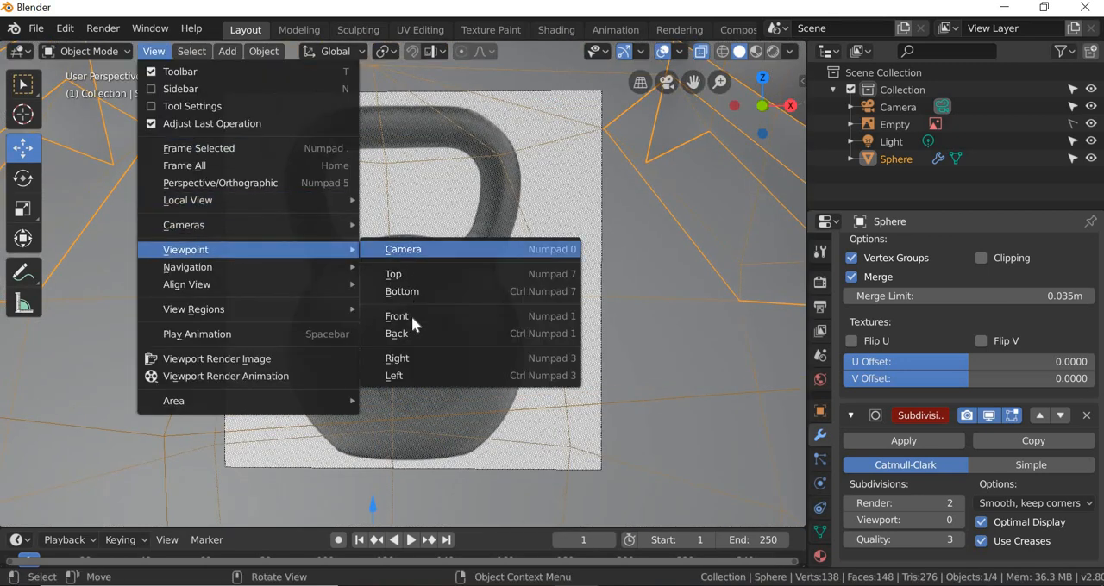
{"action": "left_click", "coordinate": [413, 319]}
{"action": "middle_click_drag", "start_coordinate": [614, 322], "coordinate": [392, 369], "text": "shift"}
Step: Switch to the Modeling workspace and show the handle joint in the front view with X-ray on
{"action": "left_click", "coordinate": [297, 30]}
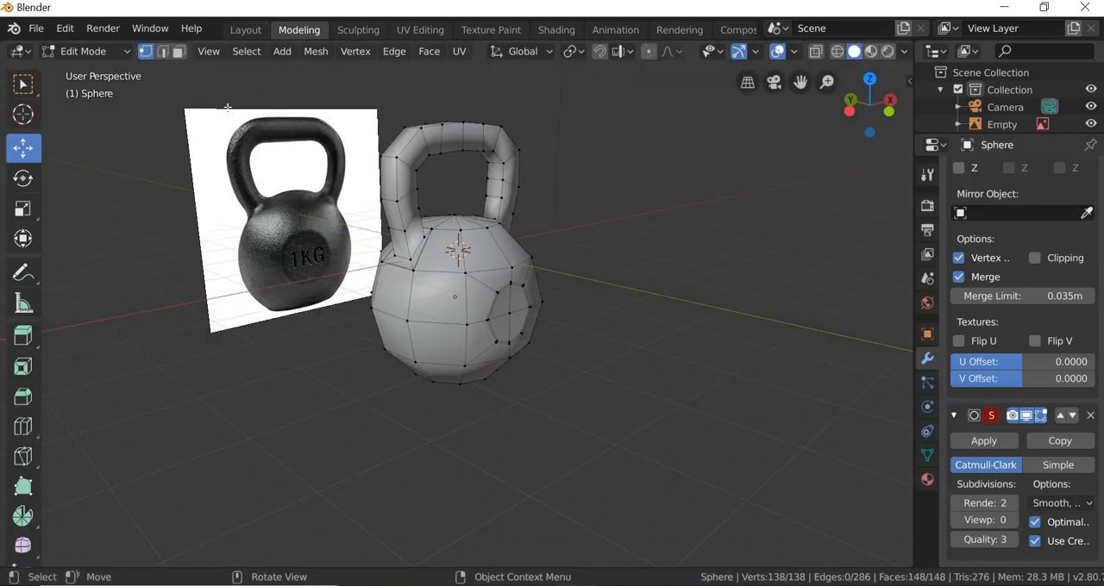
{"action": "left_click", "coordinate": [209, 51]}
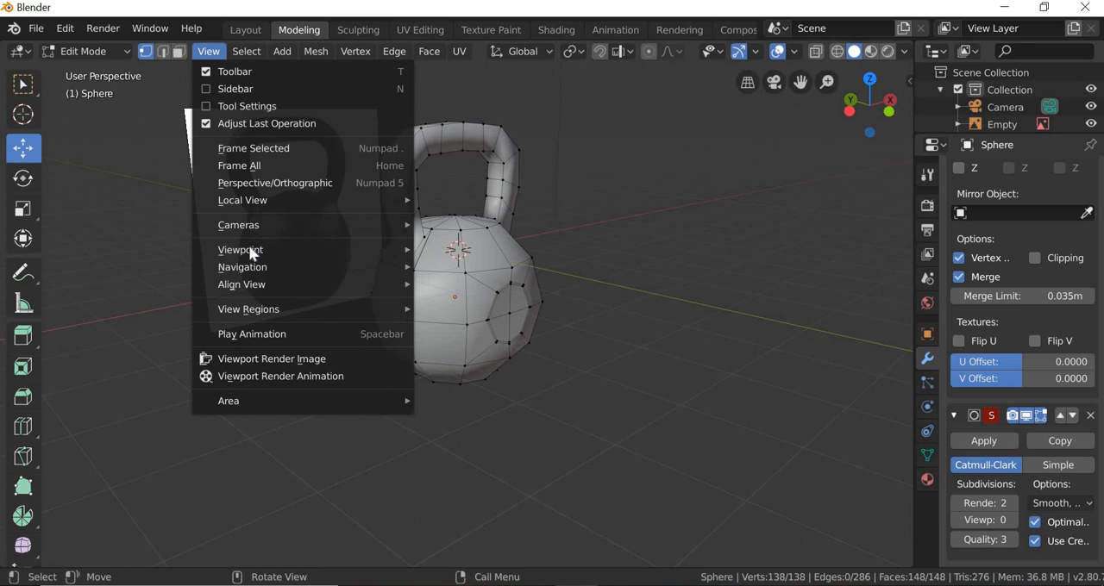
{"action": "mouse_move", "coordinate": [249, 248]}
{"action": "left_click", "coordinate": [507, 316]}
{"action": "scroll", "coordinate": [498, 253], "scroll_direction": "up", "scroll_amount": 5}
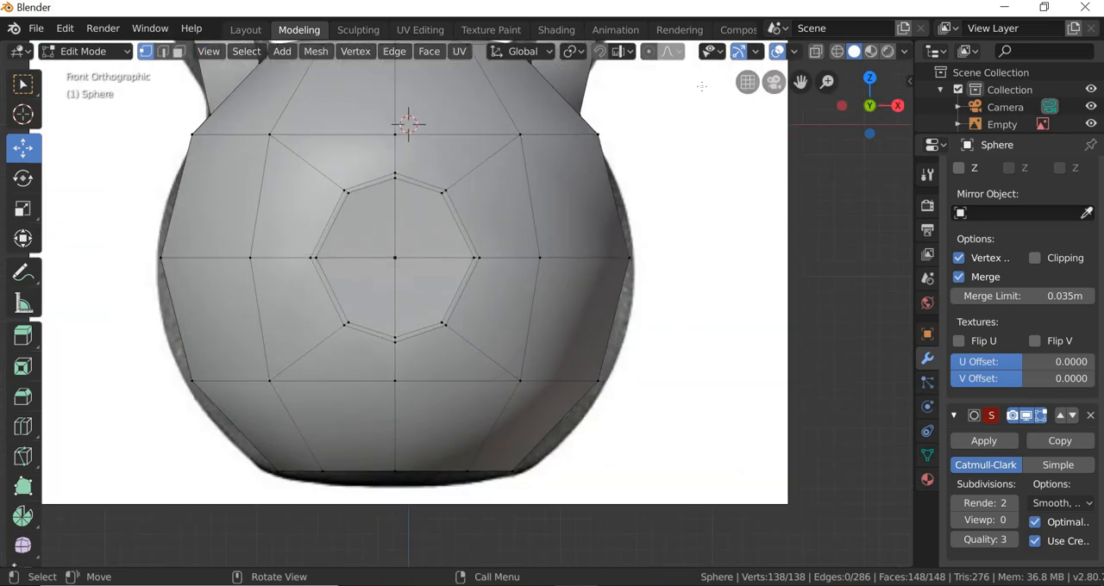
{"action": "left_click", "coordinate": [815, 53]}
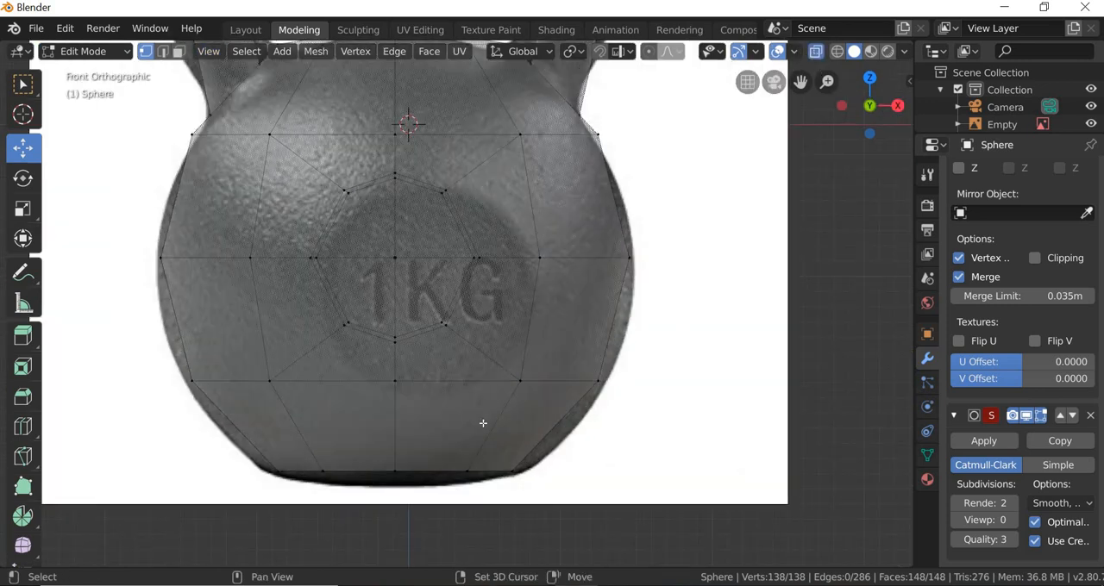
{"action": "middle_click_drag", "start_coordinate": [544, 151], "coordinate": [472, 372], "text": "shift"}
{"action": "scroll", "coordinate": [472, 373], "scroll_direction": "up", "scroll_amount": 4}
{"action": "scroll", "coordinate": [472, 372], "scroll_direction": "up", "scroll_amount": 3}
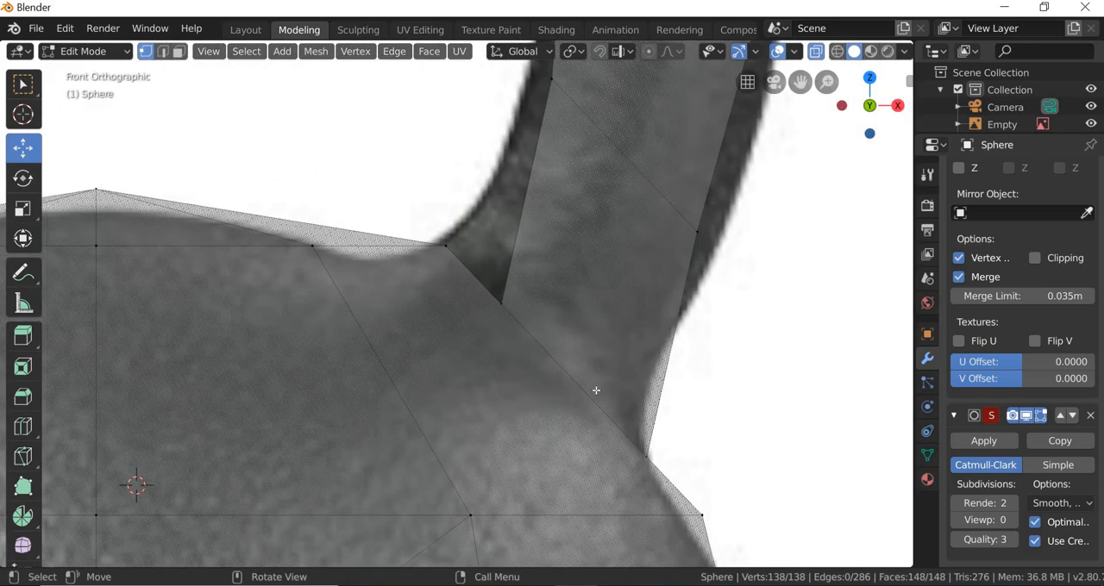
Step: Box-select the vertices where the handle meets the body and move them -0.00127 m along X and 0.0343 m along Z
{"action": "left_click", "coordinate": [21, 82]}
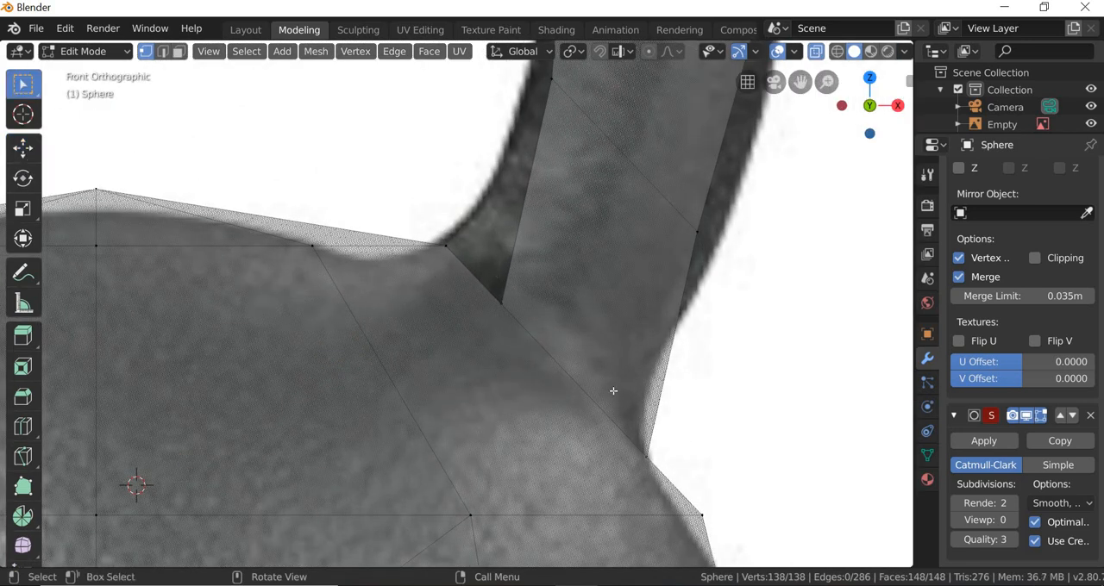
{"action": "left_click_drag", "start_coordinate": [493, 276], "coordinate": [691, 481]}
{"action": "left_click", "coordinate": [22, 147]}
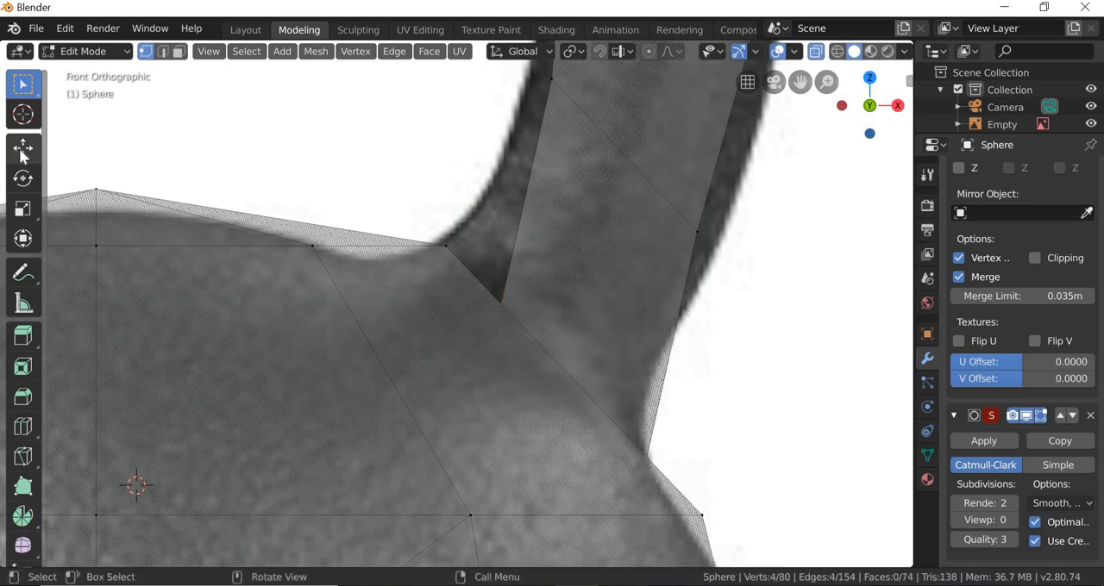
{"action": "left_click_drag", "start_coordinate": [606, 349], "coordinate": [604, 335]}
Step: Turn off X-ray and set the Subdivision Surface viewport level to 2
{"action": "scroll", "coordinate": [493, 322], "scroll_direction": "down", "scroll_amount": 4}
{"action": "middle_click_drag", "start_coordinate": [492, 322], "coordinate": [367, 163]}
{"action": "left_click", "coordinate": [815, 51]}
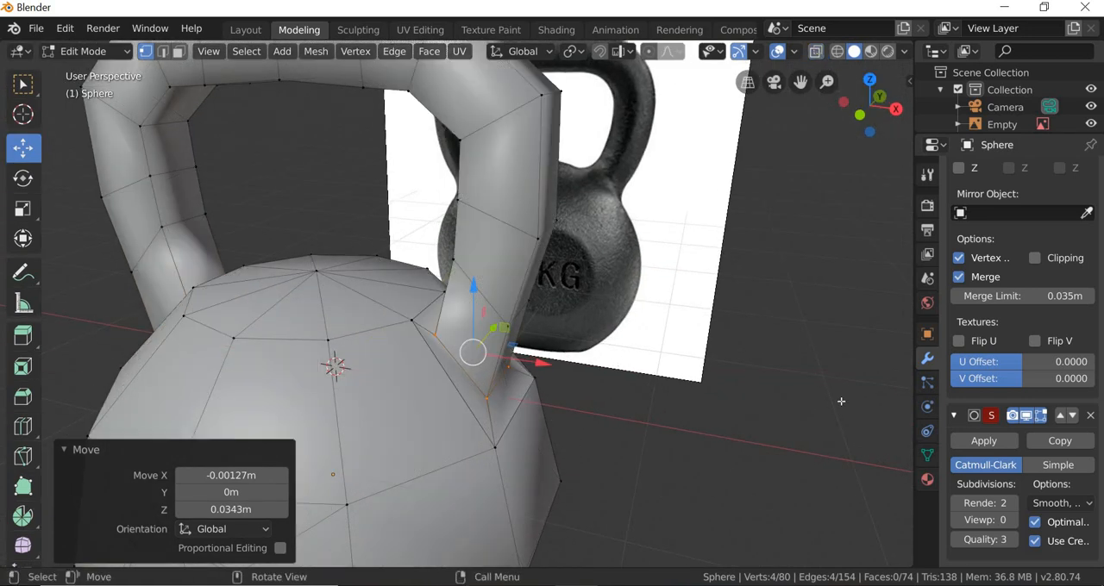
{"action": "left_click", "coordinate": [1013, 520]}
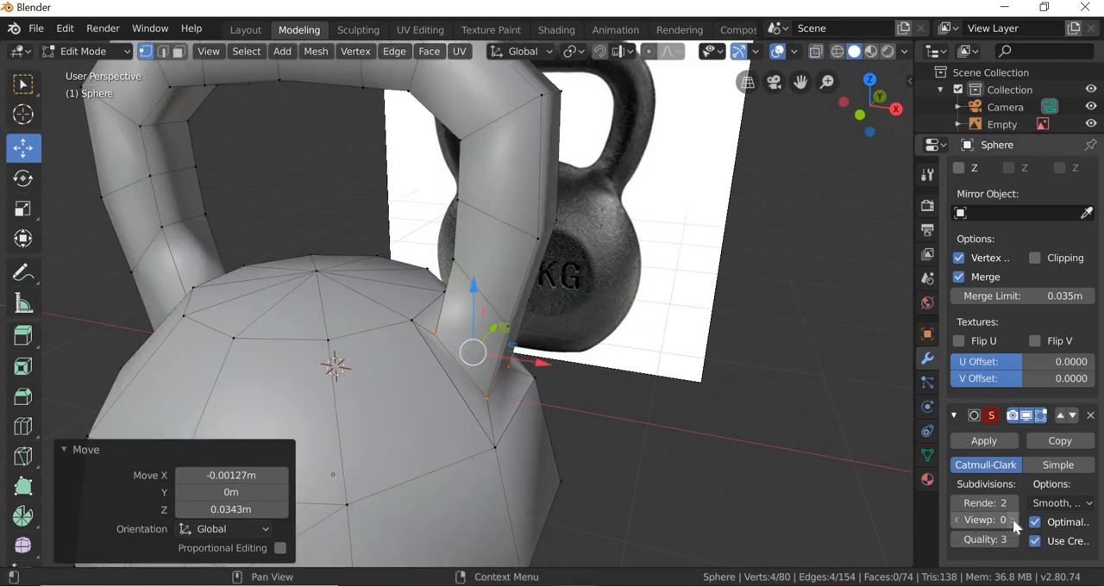
{"action": "left_click", "coordinate": [1012, 520]}
Step: Move the selected handle-joint vertices 0.0396 m along X and 0.086 m along Z, check the joint, and deselect all vertices
{"action": "middle_click_drag", "start_coordinate": [568, 416], "coordinate": [567, 396]}
{"action": "scroll", "coordinate": [561, 371], "scroll_direction": "up", "scroll_amount": 3}
{"action": "left_click_drag", "start_coordinate": [548, 358], "coordinate": [563, 333]}
{"action": "middle_click_drag", "start_coordinate": [533, 353], "coordinate": [535, 414]}
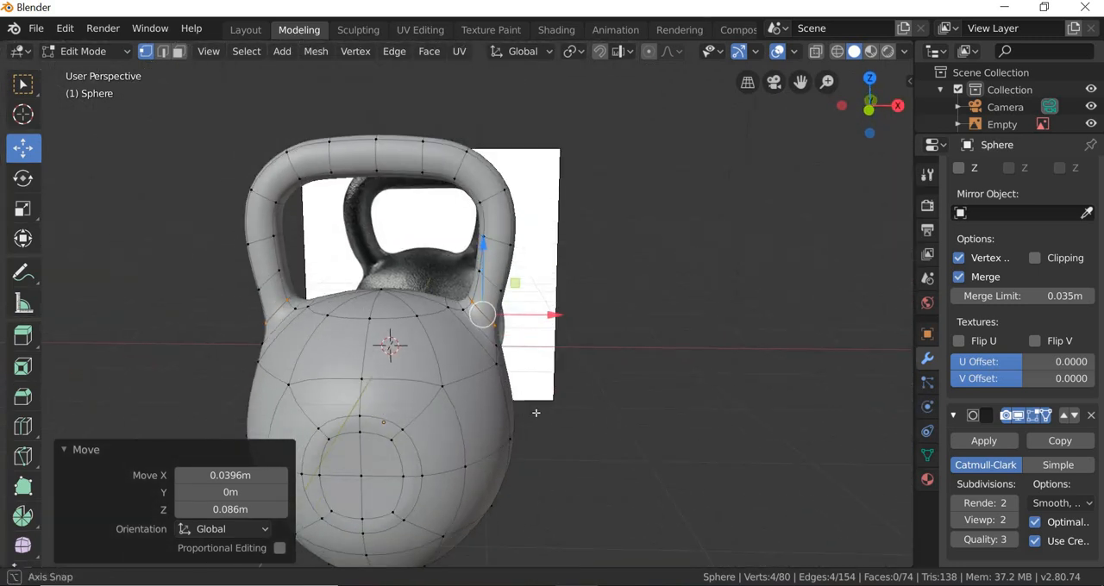
{"action": "scroll", "coordinate": [535, 414], "scroll_direction": "up", "scroll_amount": 2}
{"action": "scroll", "coordinate": [535, 413], "scroll_direction": "up", "scroll_amount": 2}
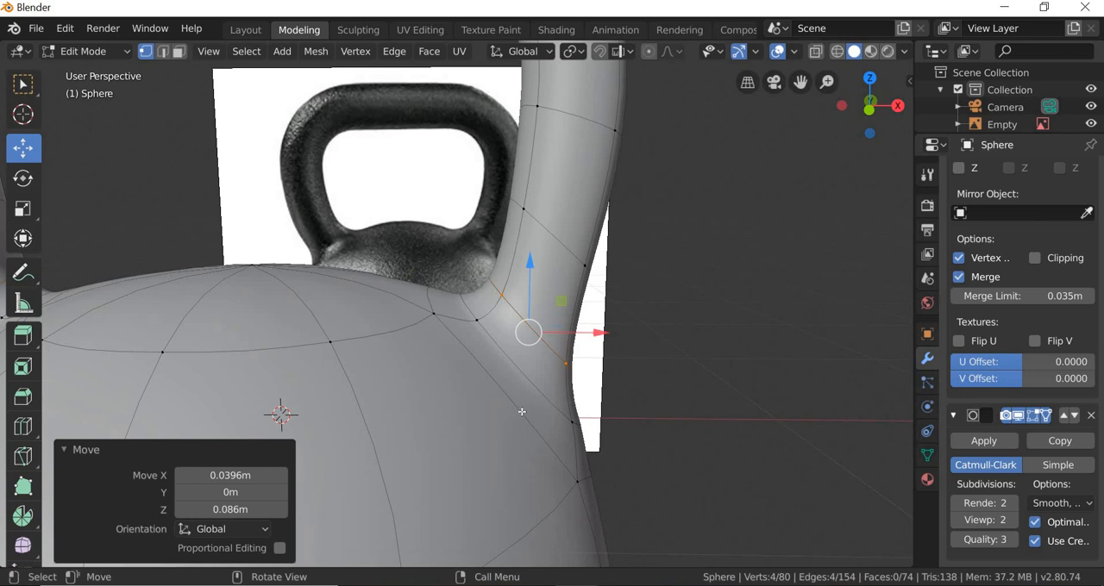
{"action": "scroll", "coordinate": [517, 411], "scroll_direction": "down", "scroll_amount": 5}
{"action": "key", "text": "alt+a"}
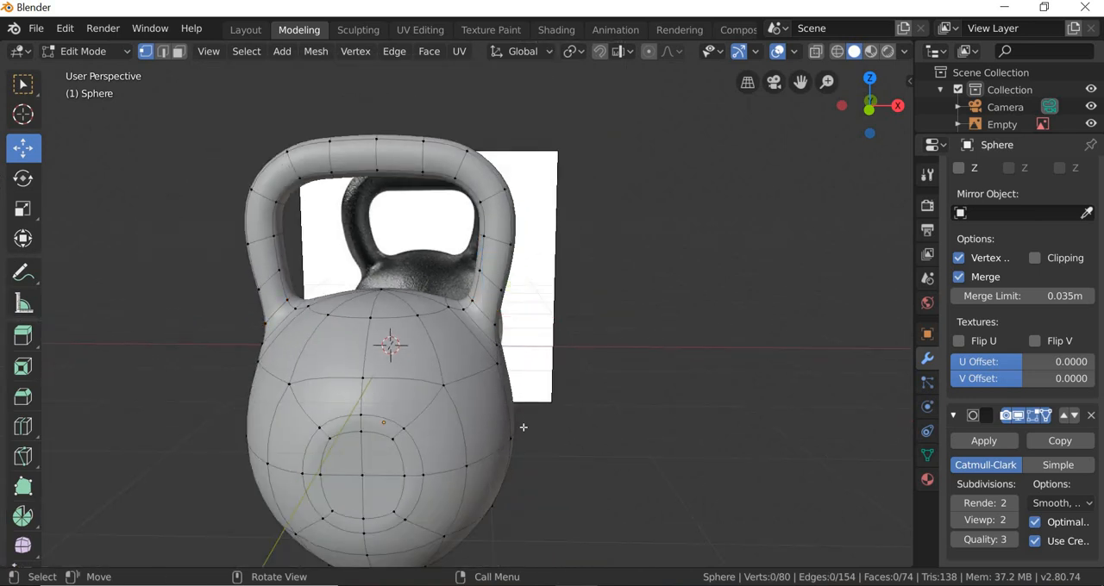
Step: Turn off the Wireframe option in the kettlebell's viewport display settings
{"action": "middle_click_drag", "start_coordinate": [520, 429], "coordinate": [1078, 345]}
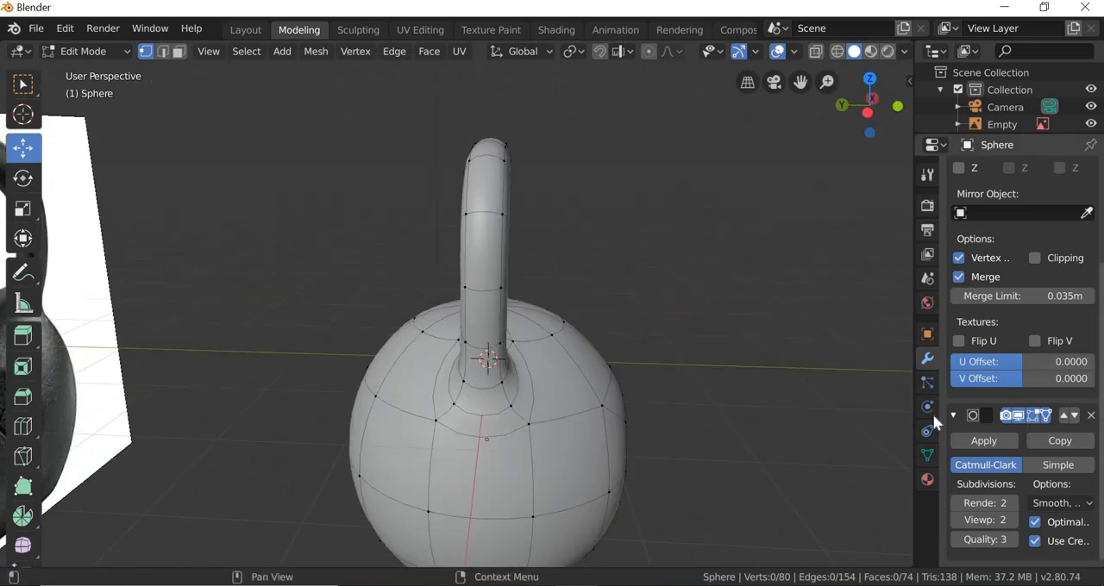
{"action": "left_click", "coordinate": [927, 334]}
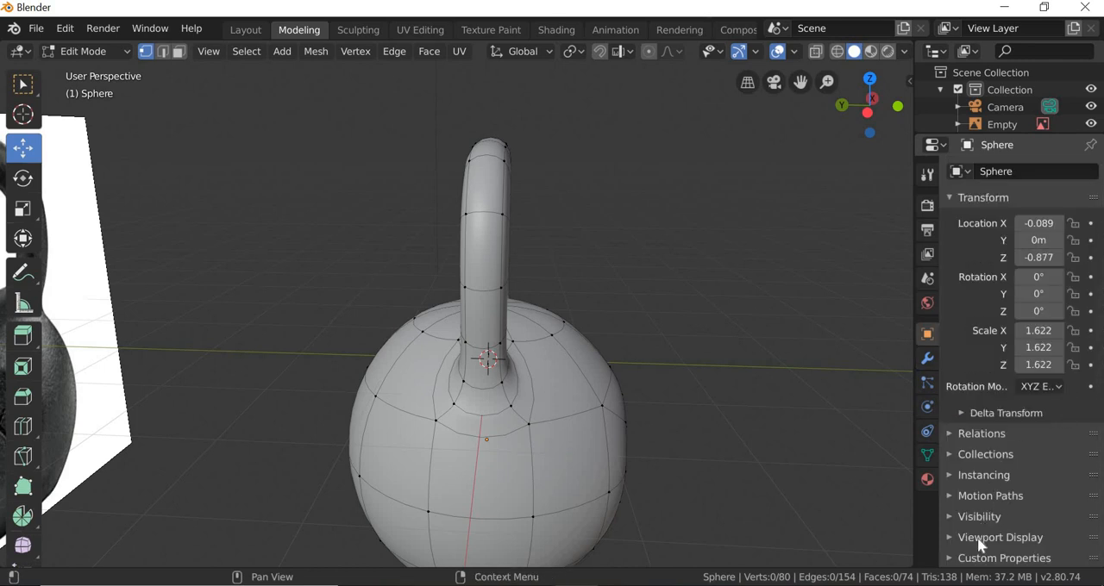
{"action": "left_click", "coordinate": [980, 537]}
{"action": "scroll", "coordinate": [980, 537], "scroll_direction": "down", "scroll_amount": 4}
{"action": "left_click", "coordinate": [1028, 465]}
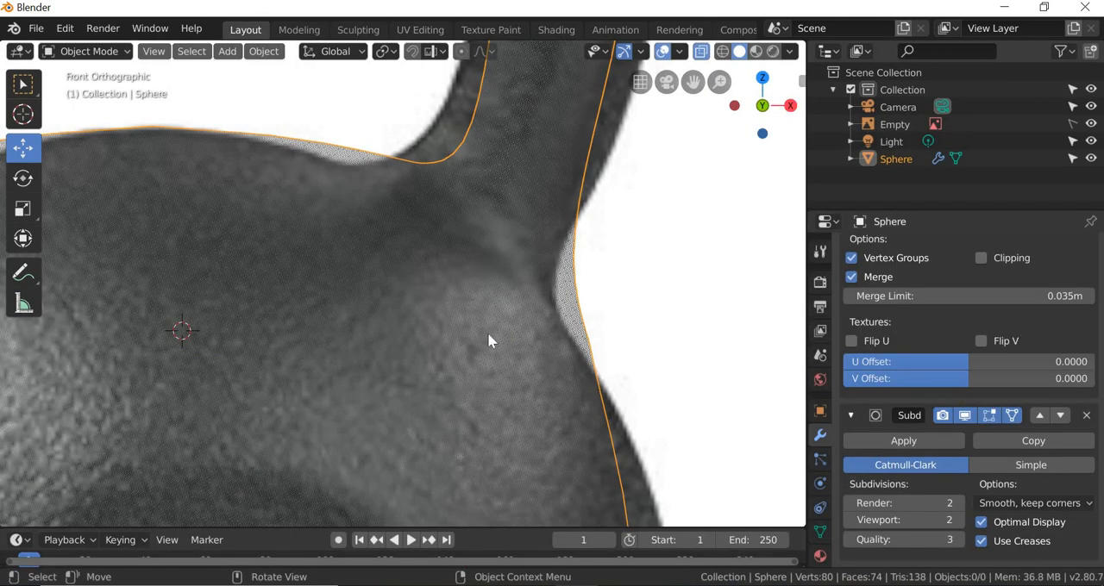
Step: Switch to the Layout workspace, turn off X-ray, deselect the kettlebell and examine its smooth surface beside the reference image
{"action": "scroll", "coordinate": [488, 332], "scroll_direction": "down", "scroll_amount": 4}
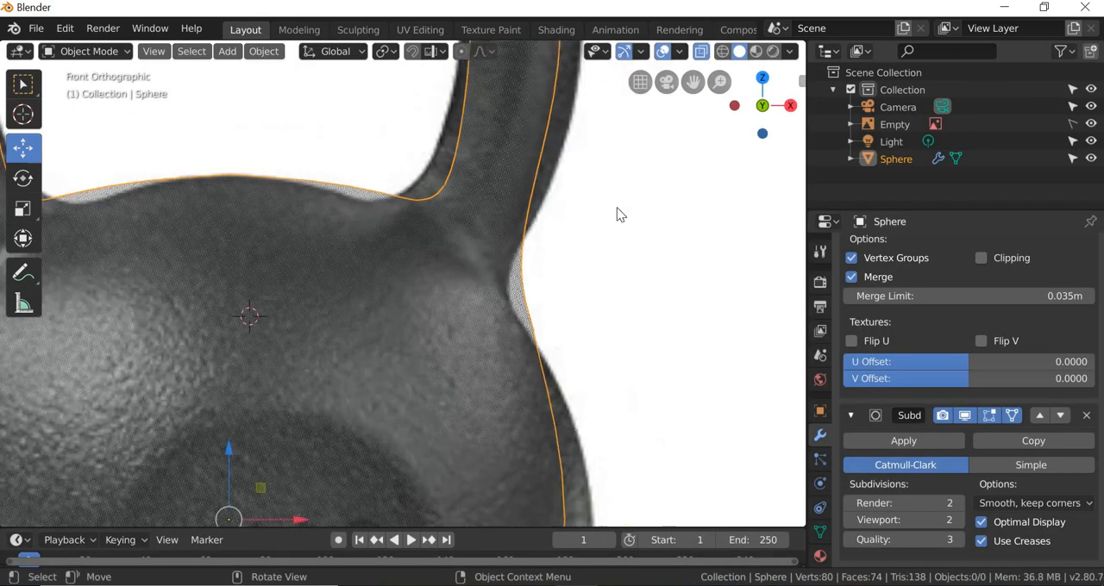
{"action": "key", "text": "alt+z"}
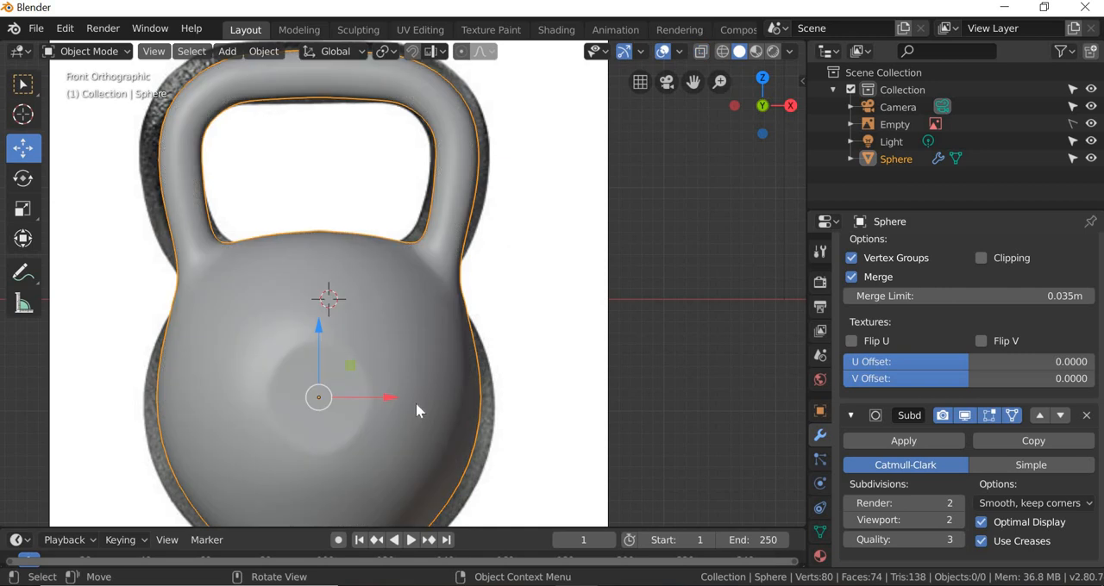
{"action": "mouse_move", "coordinate": [419, 406]}
{"action": "middle_mouse_down"}
{"action": "mouse_move", "coordinate": [454, 422]}
{"action": "mouse_move", "coordinate": [330, 389]}
{"action": "mouse_move", "coordinate": [515, 402]}
{"action": "mouse_move", "coordinate": [315, 393]}
{"action": "mouse_move", "coordinate": [322, 330]}
{"action": "mouse_move", "coordinate": [363, 343]}
{"action": "mouse_move", "coordinate": [355, 388]}
{"action": "mouse_move", "coordinate": [371, 394]}
{"action": "mouse_move", "coordinate": [340, 389]}
{"action": "mouse_move", "coordinate": [414, 393]}
{"action": "middle_mouse_up"}
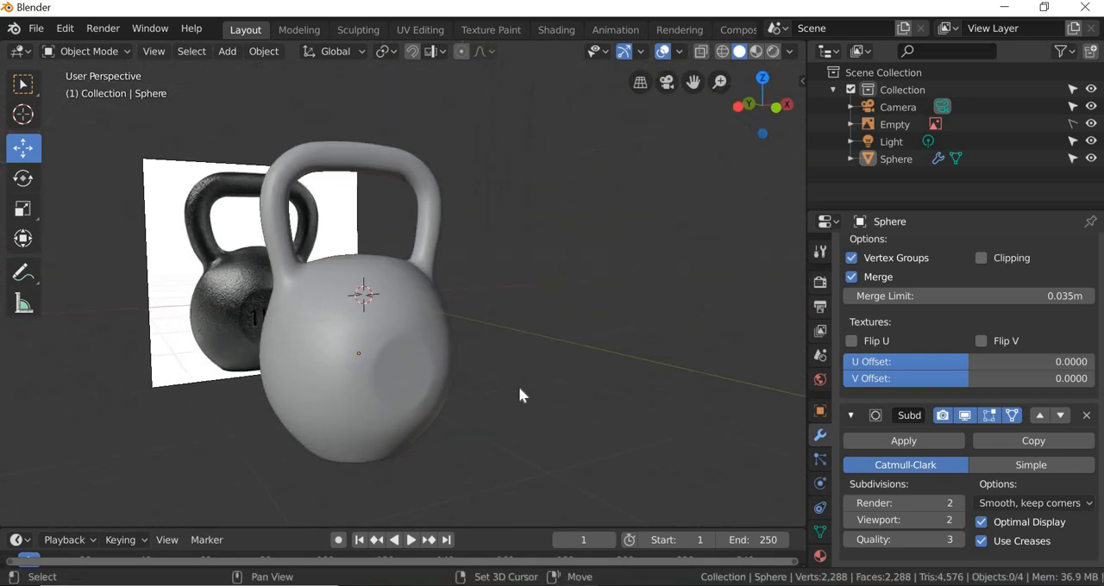
{"action": "scroll", "coordinate": [523, 388], "scroll_direction": "up", "scroll_amount": 6}
{"action": "scroll", "coordinate": [535, 393], "scroll_direction": "down", "scroll_amount": 6}
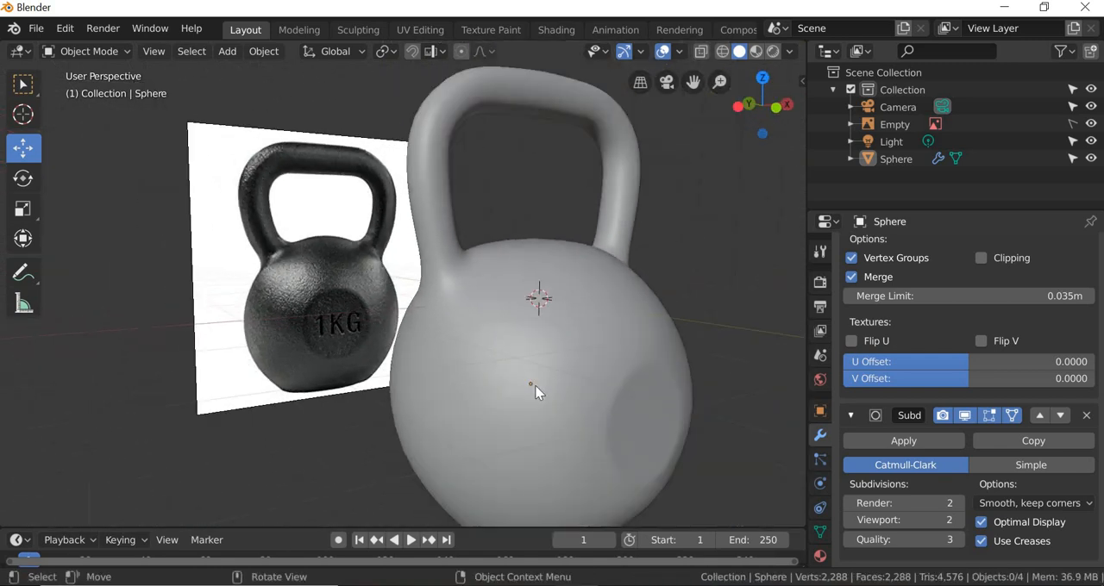